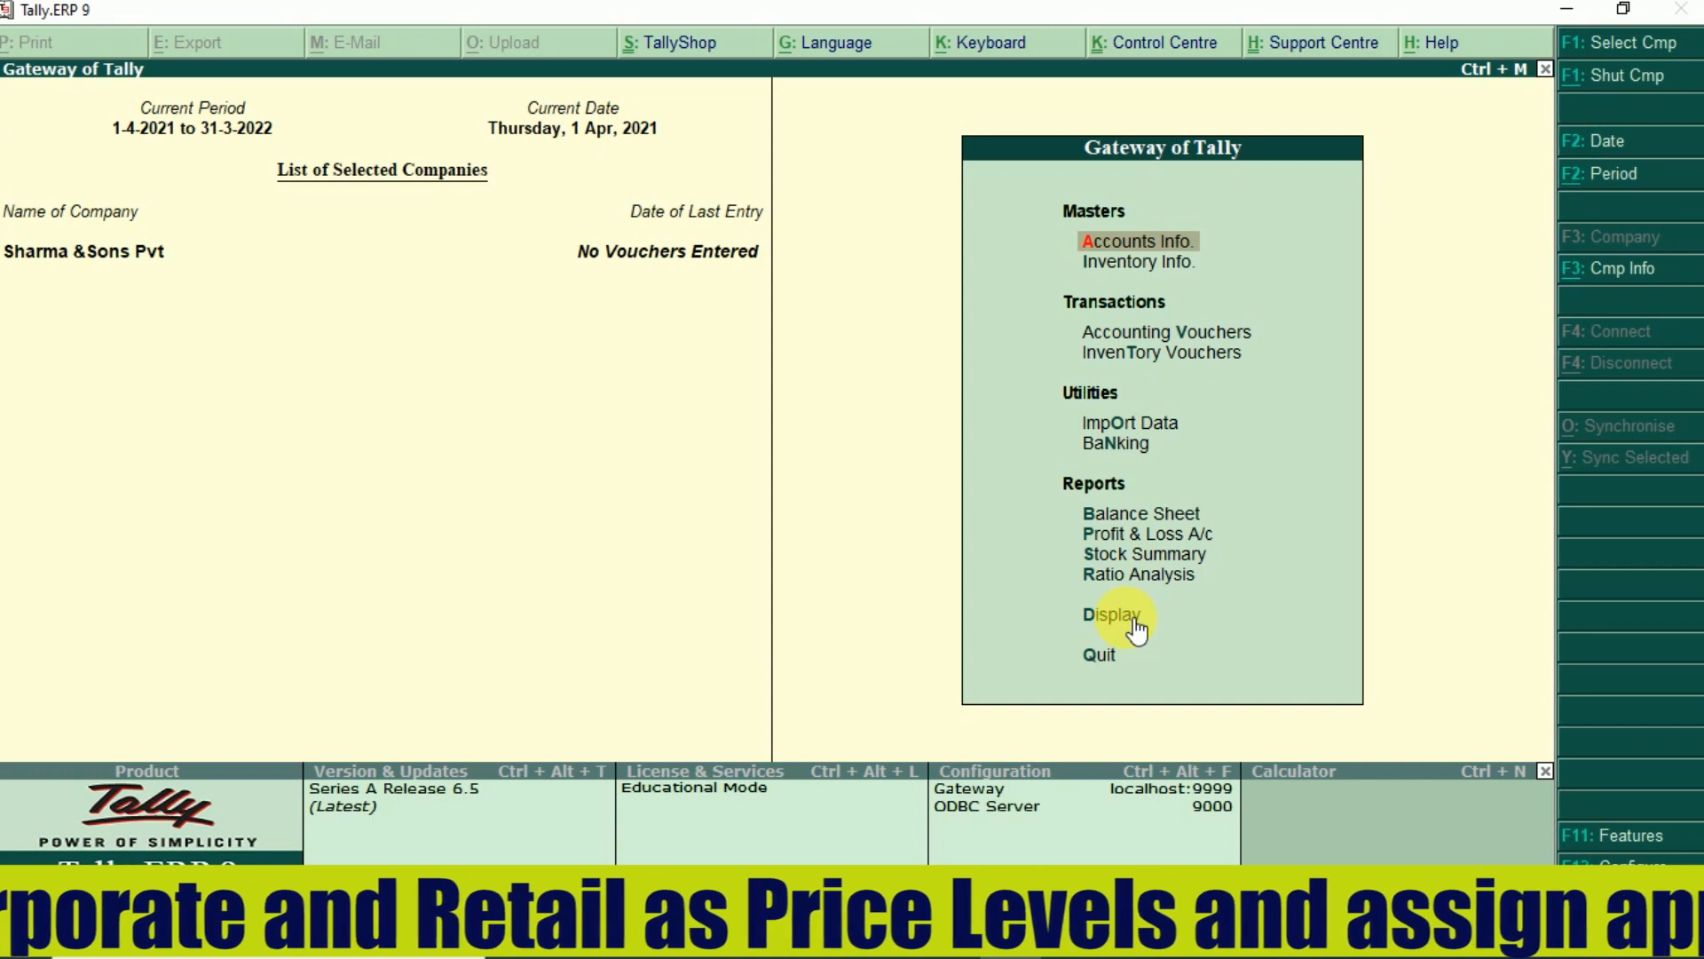
Start creating a single ledger and enter the party's name, leaving the alias blank
{"action": "key", "text": "Return"}
{"action": "key", "text": "Down"}
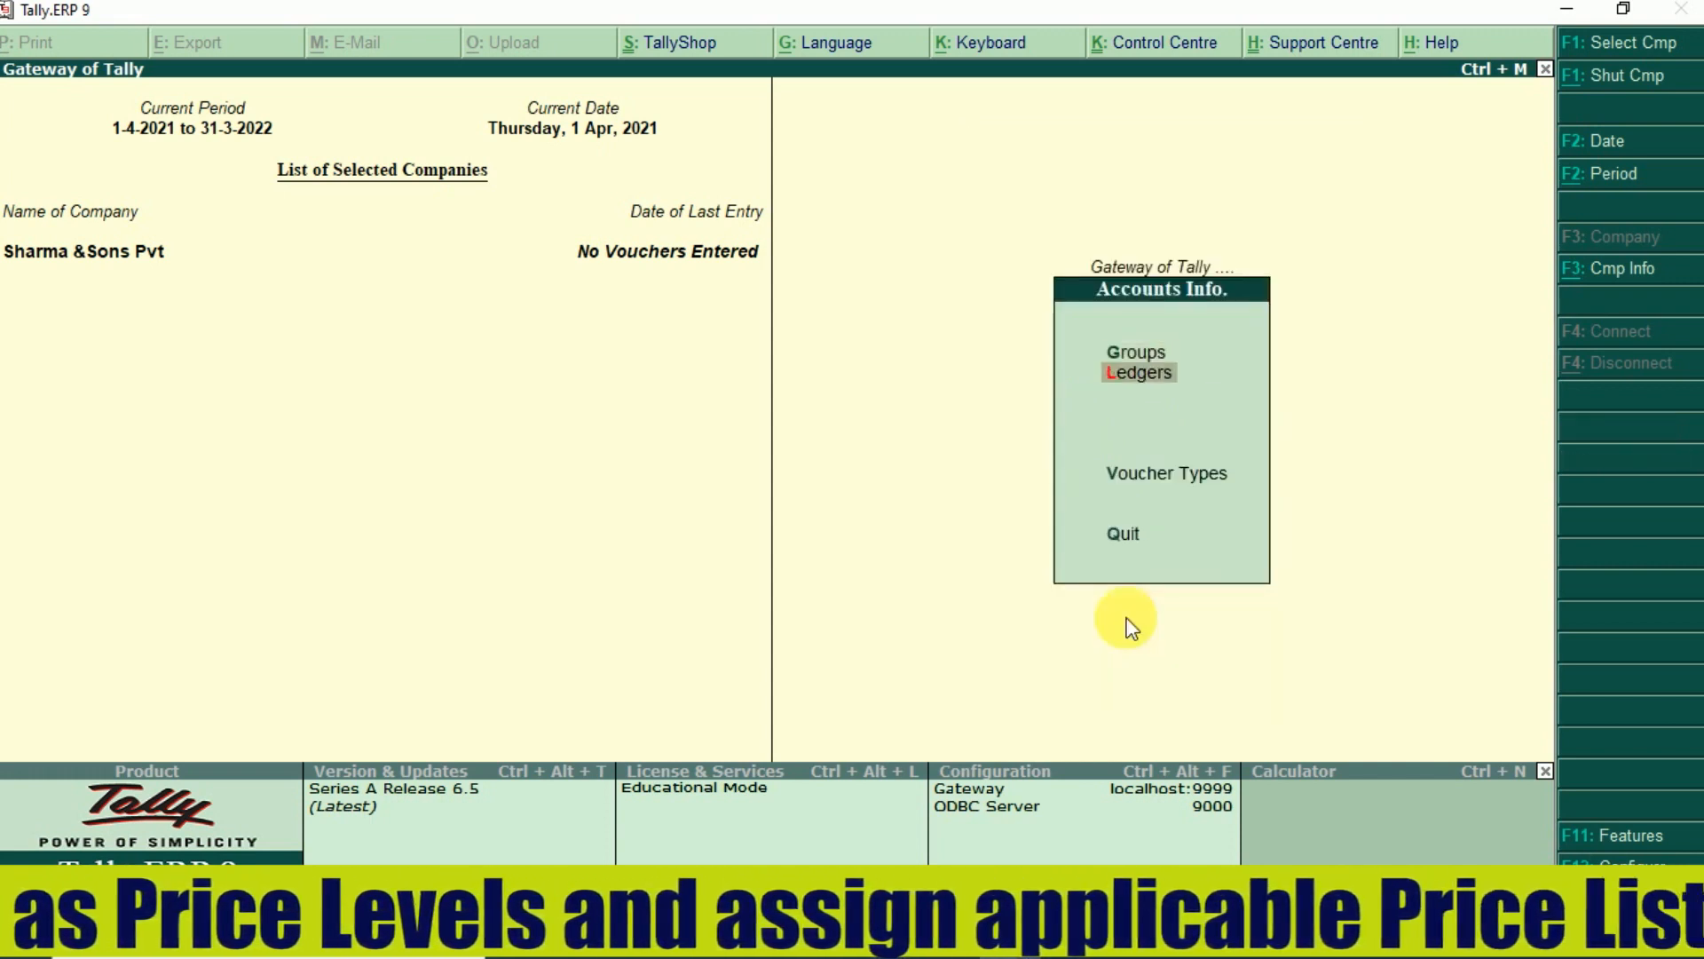
{"action": "key", "text": "Return"}
{"action": "key", "text": "Return"}
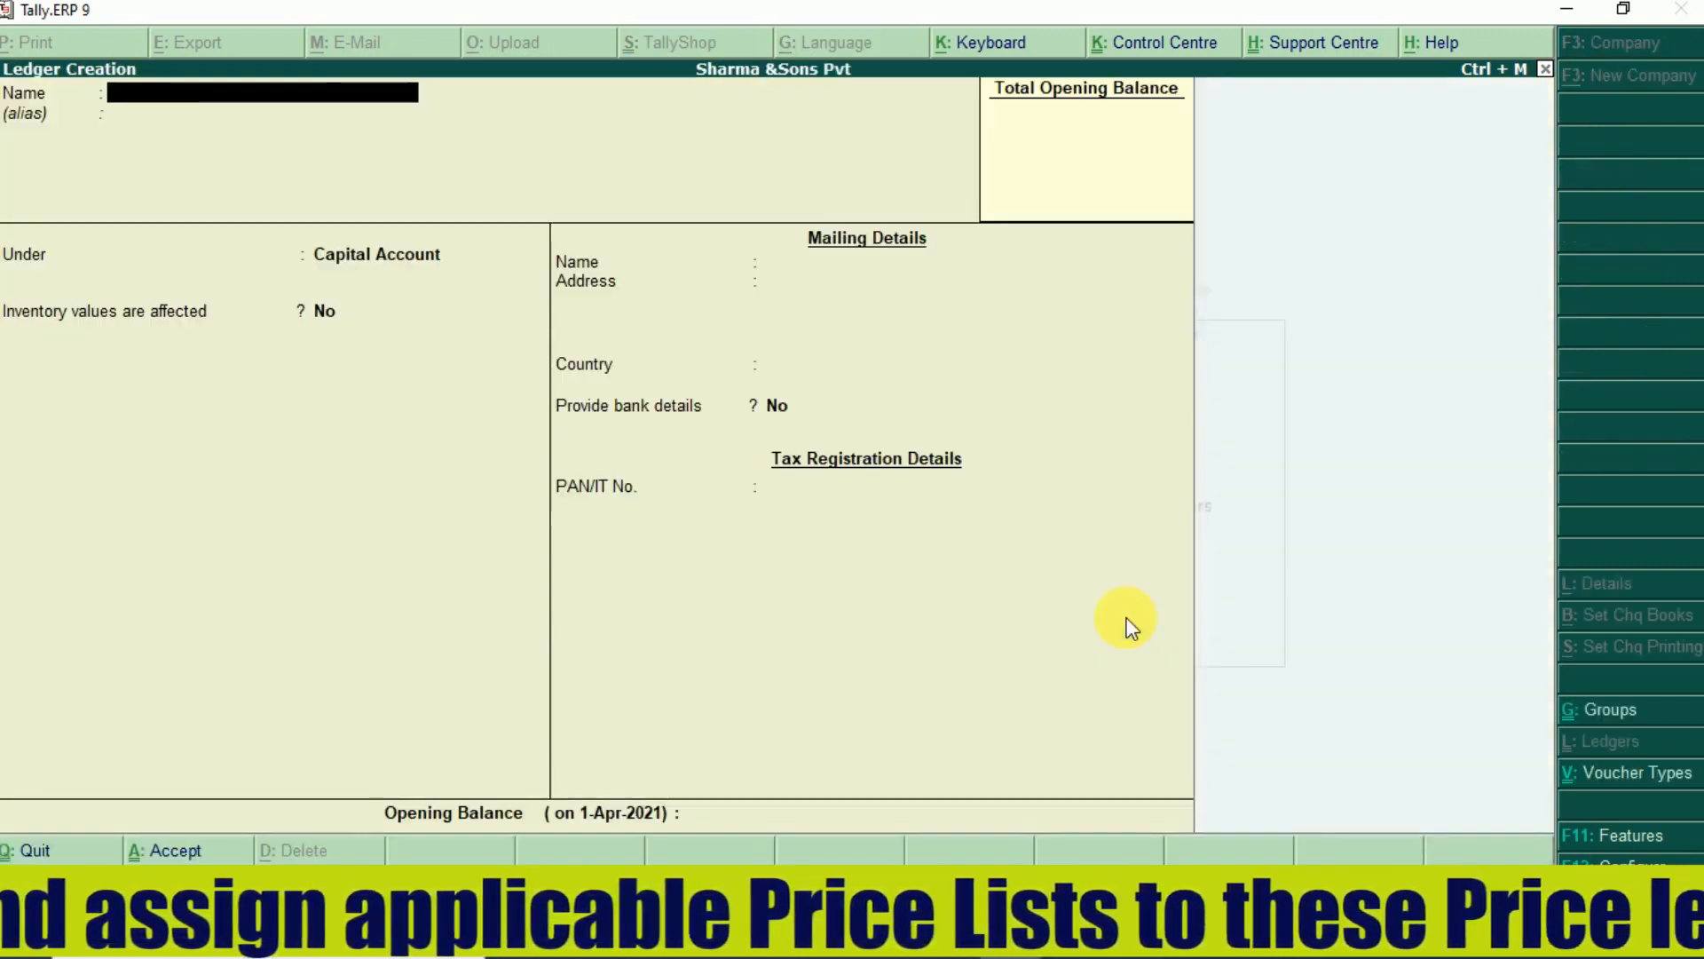
{"action": "type", "text": "Mr Ram"}
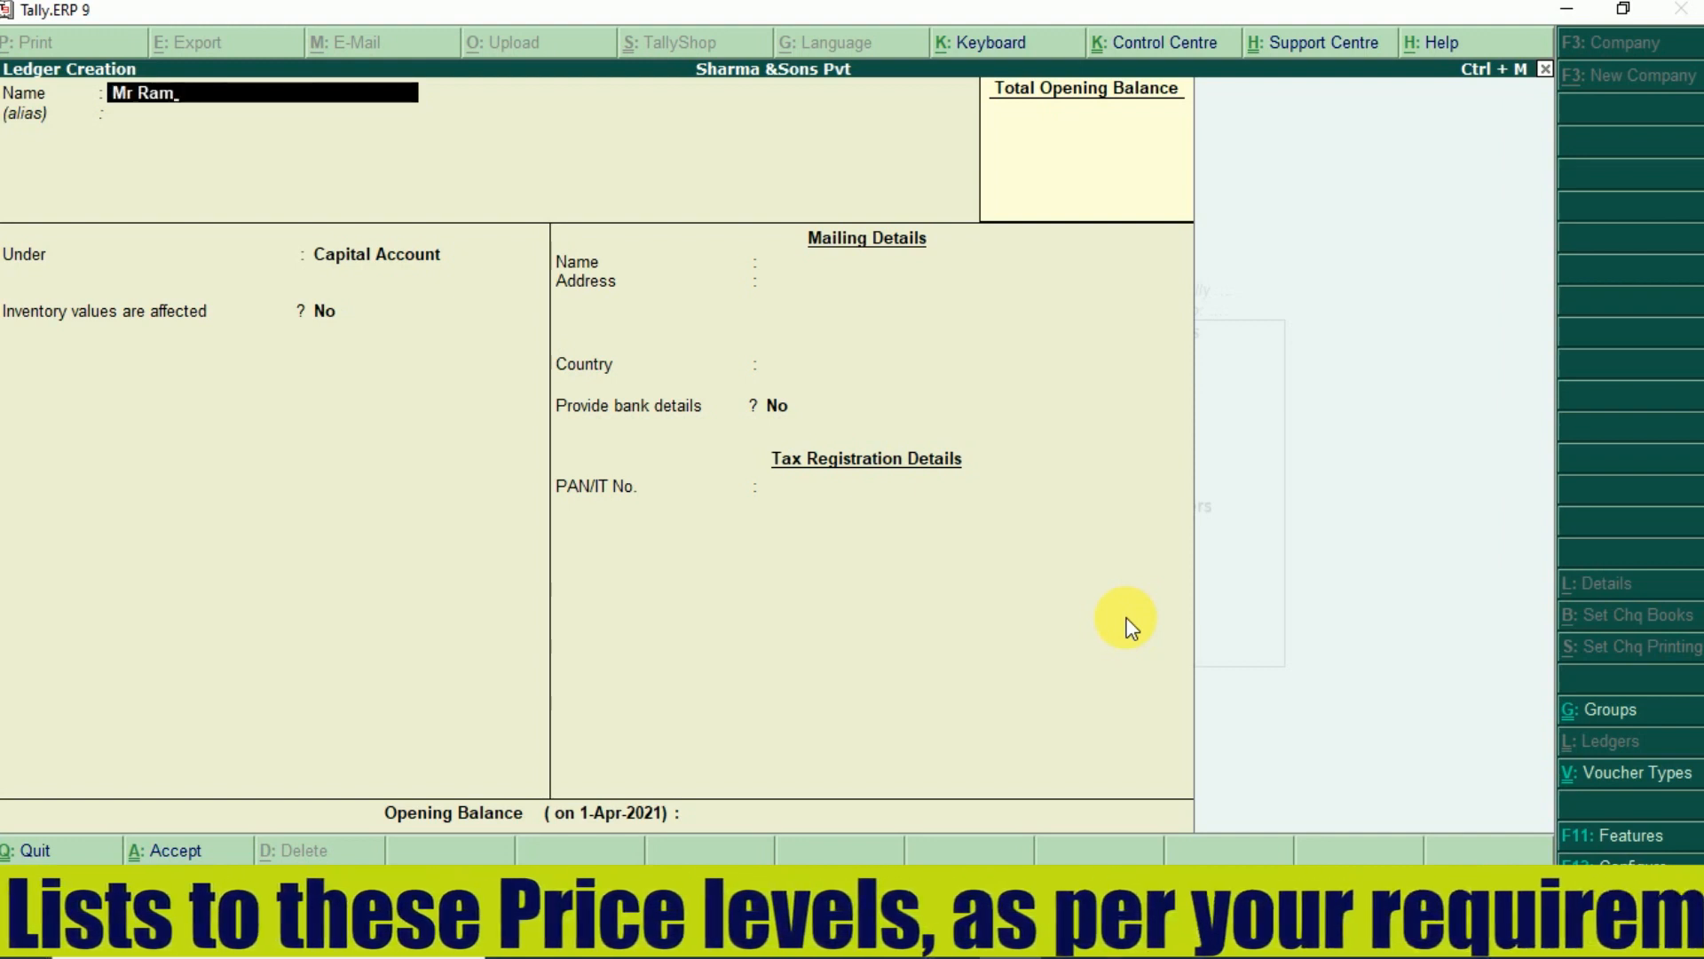
{"action": "key", "text": "Return"}
{"action": "key", "text": "Return"}
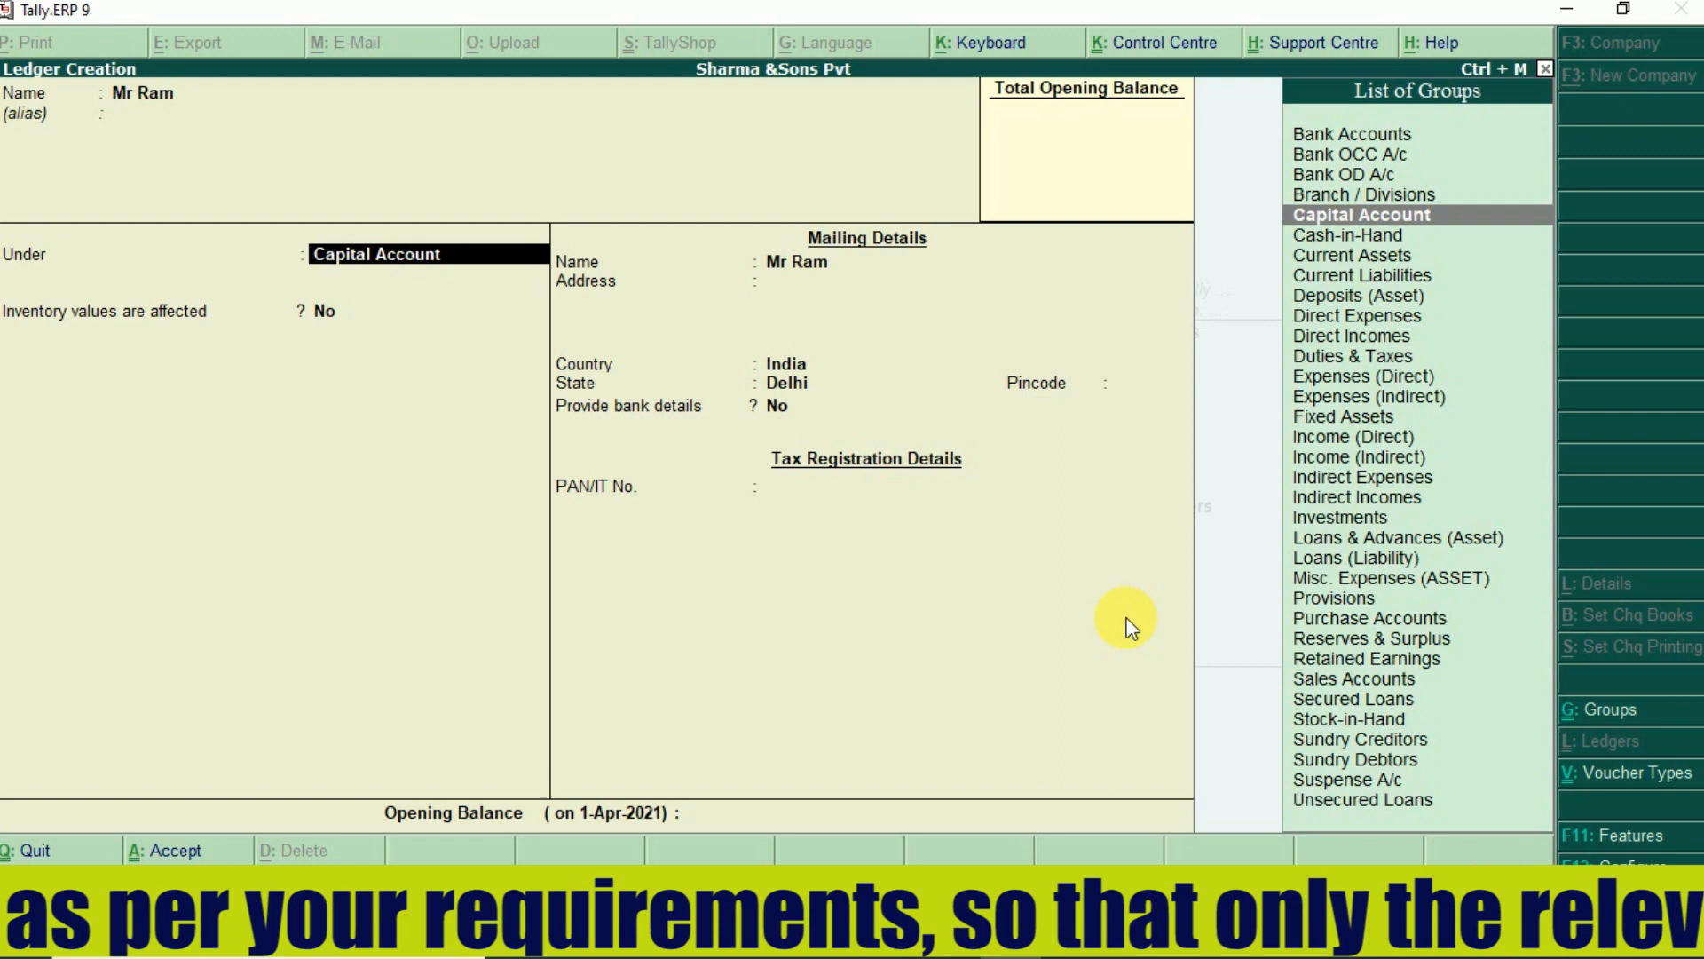
Place the party ledger under Sundry Creditors, keep the default bill-by-bill and mailing details, and save it
{"action": "type", "text": "S"}
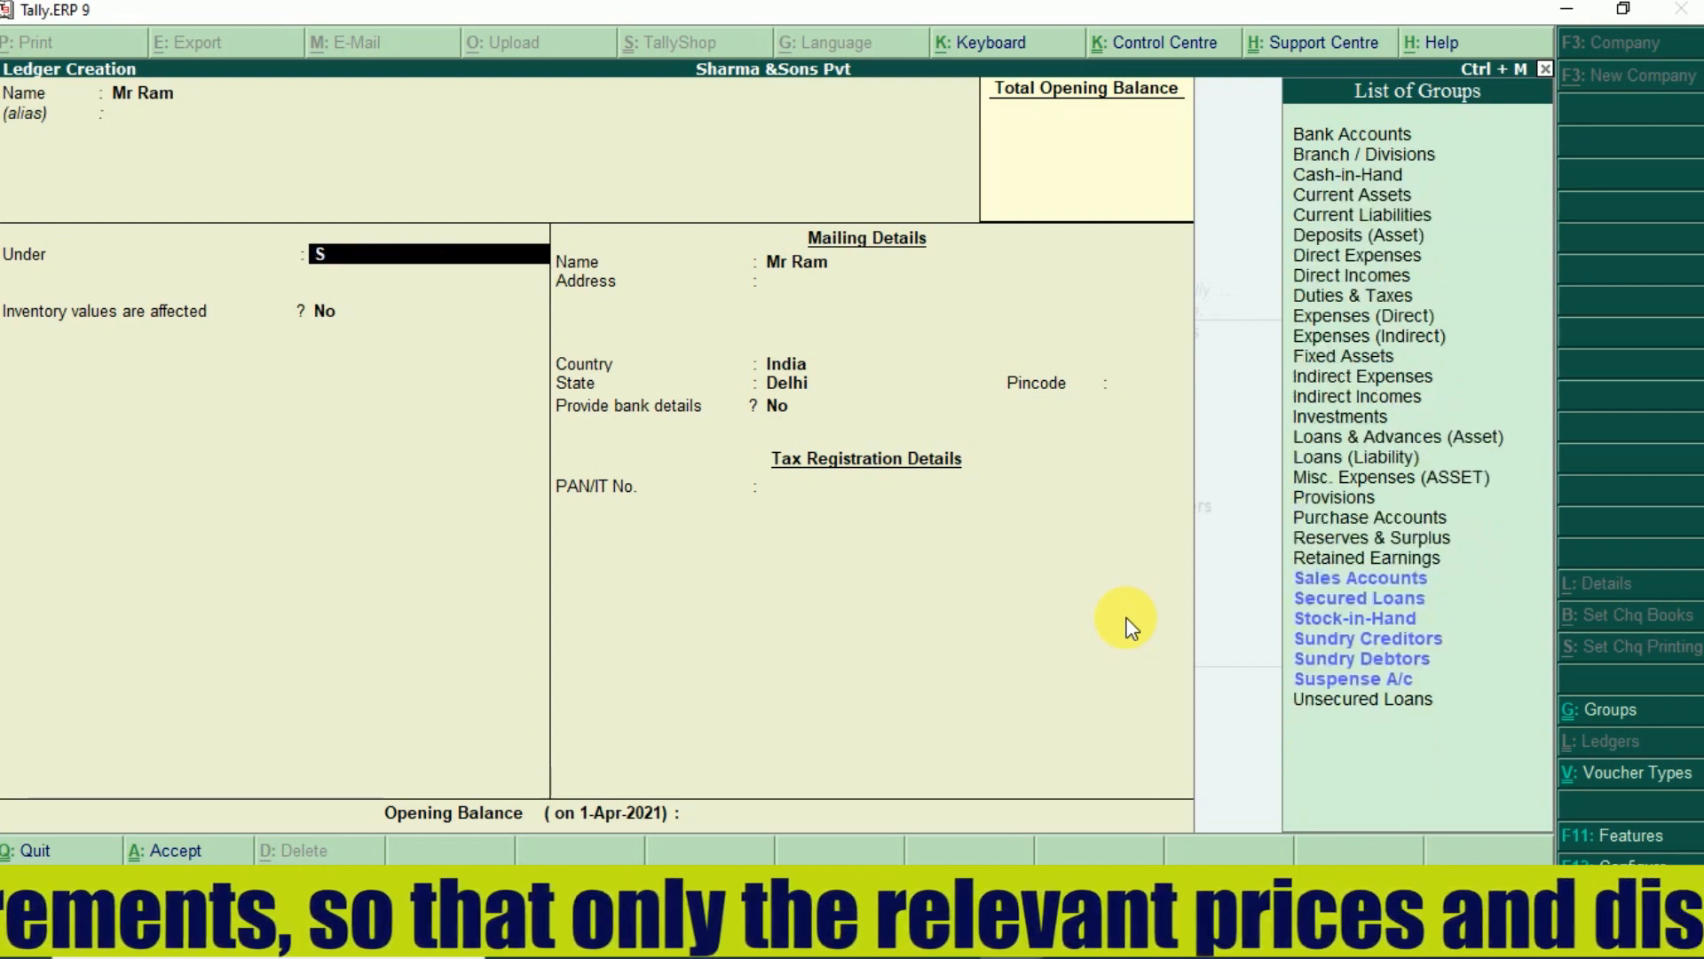
{"action": "key", "text": "Down"}
{"action": "key", "text": "Down"}
{"action": "key", "text": "Down"}
{"action": "key", "text": "Return"}
{"action": "key", "text": "Return"}
{"action": "key", "text": "Return"}
{"action": "key", "text": "Return"}
{"action": "key", "text": "Return"}
{"action": "key", "text": "Return"}
{"action": "key", "text": "Return"}
{"action": "key", "text": "Return"}
{"action": "key", "text": "Return"}
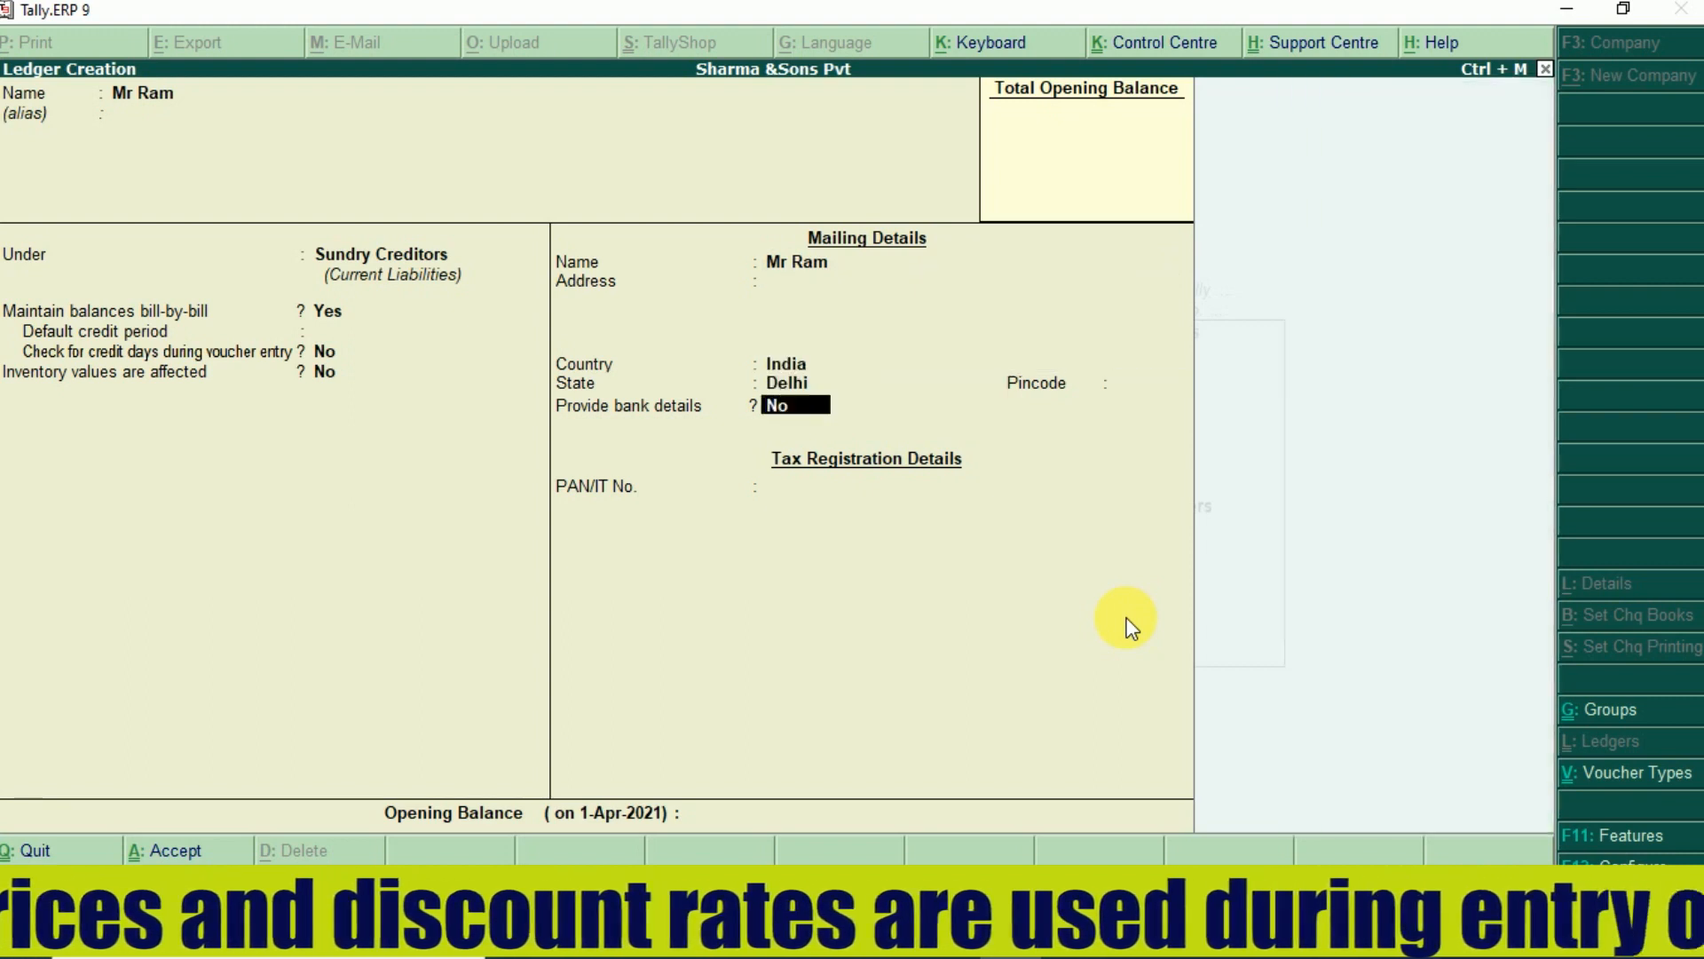
{"action": "key", "text": "Return"}
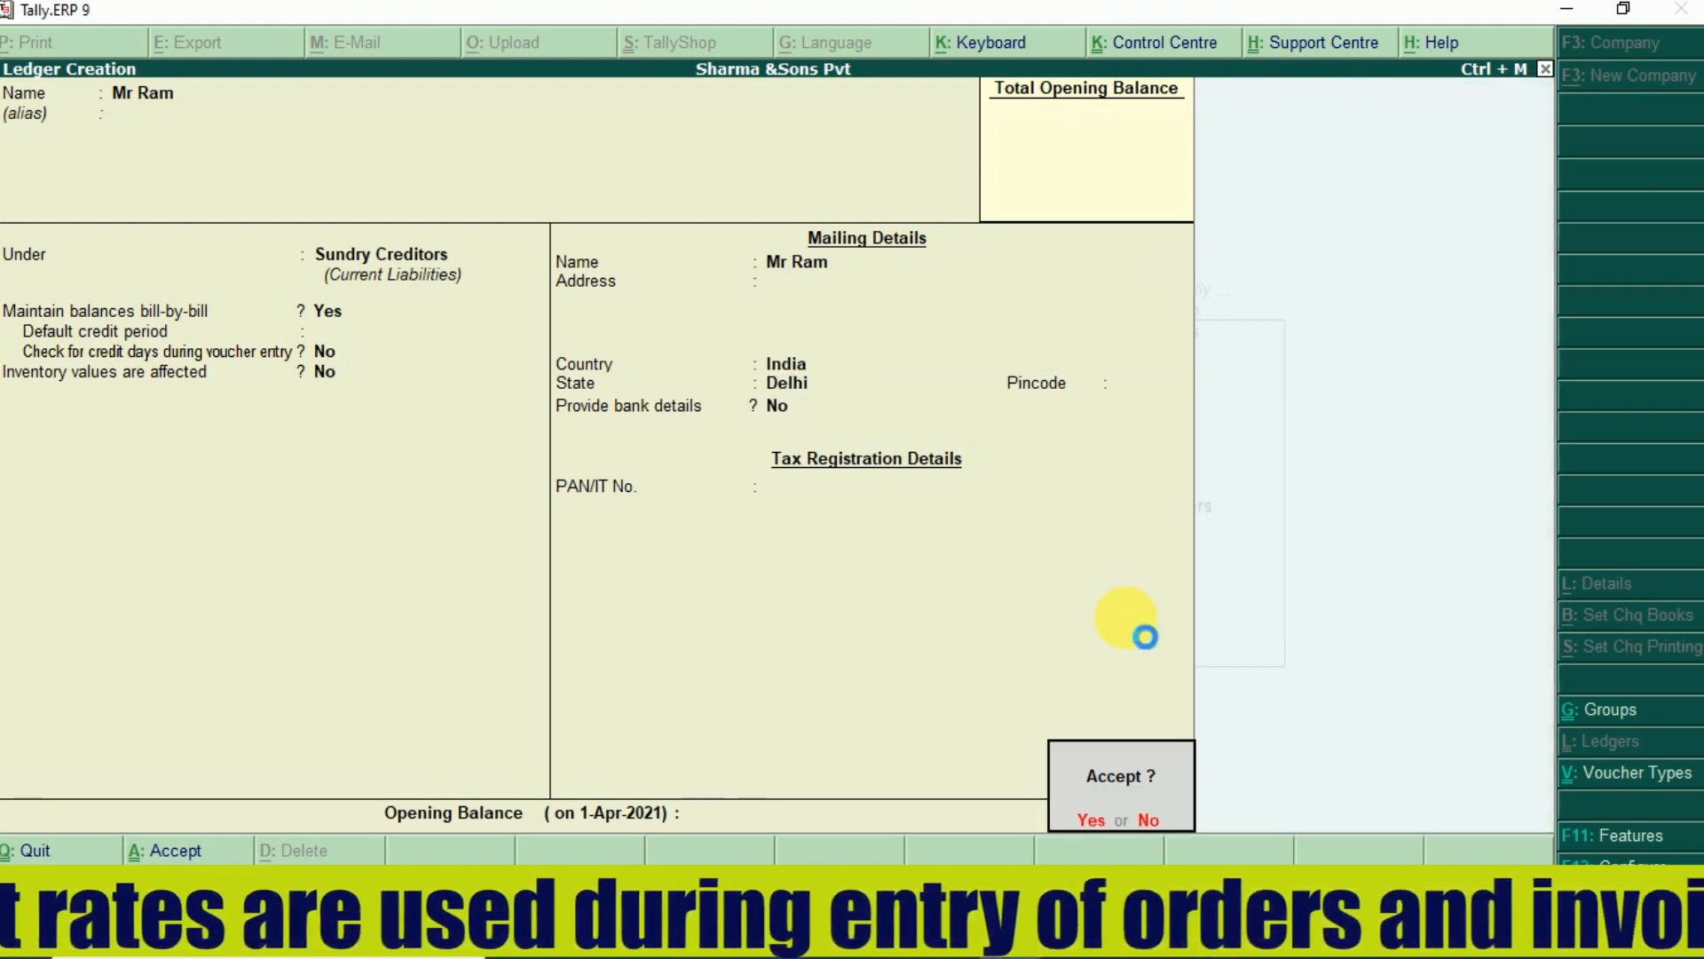
{"action": "key", "text": "Return"}
Create a Purchase ledger under Purchase Accounts with inventory values affected and ledger type Not Applicable, and leave ledger creation
{"action": "type", "text": "P"}
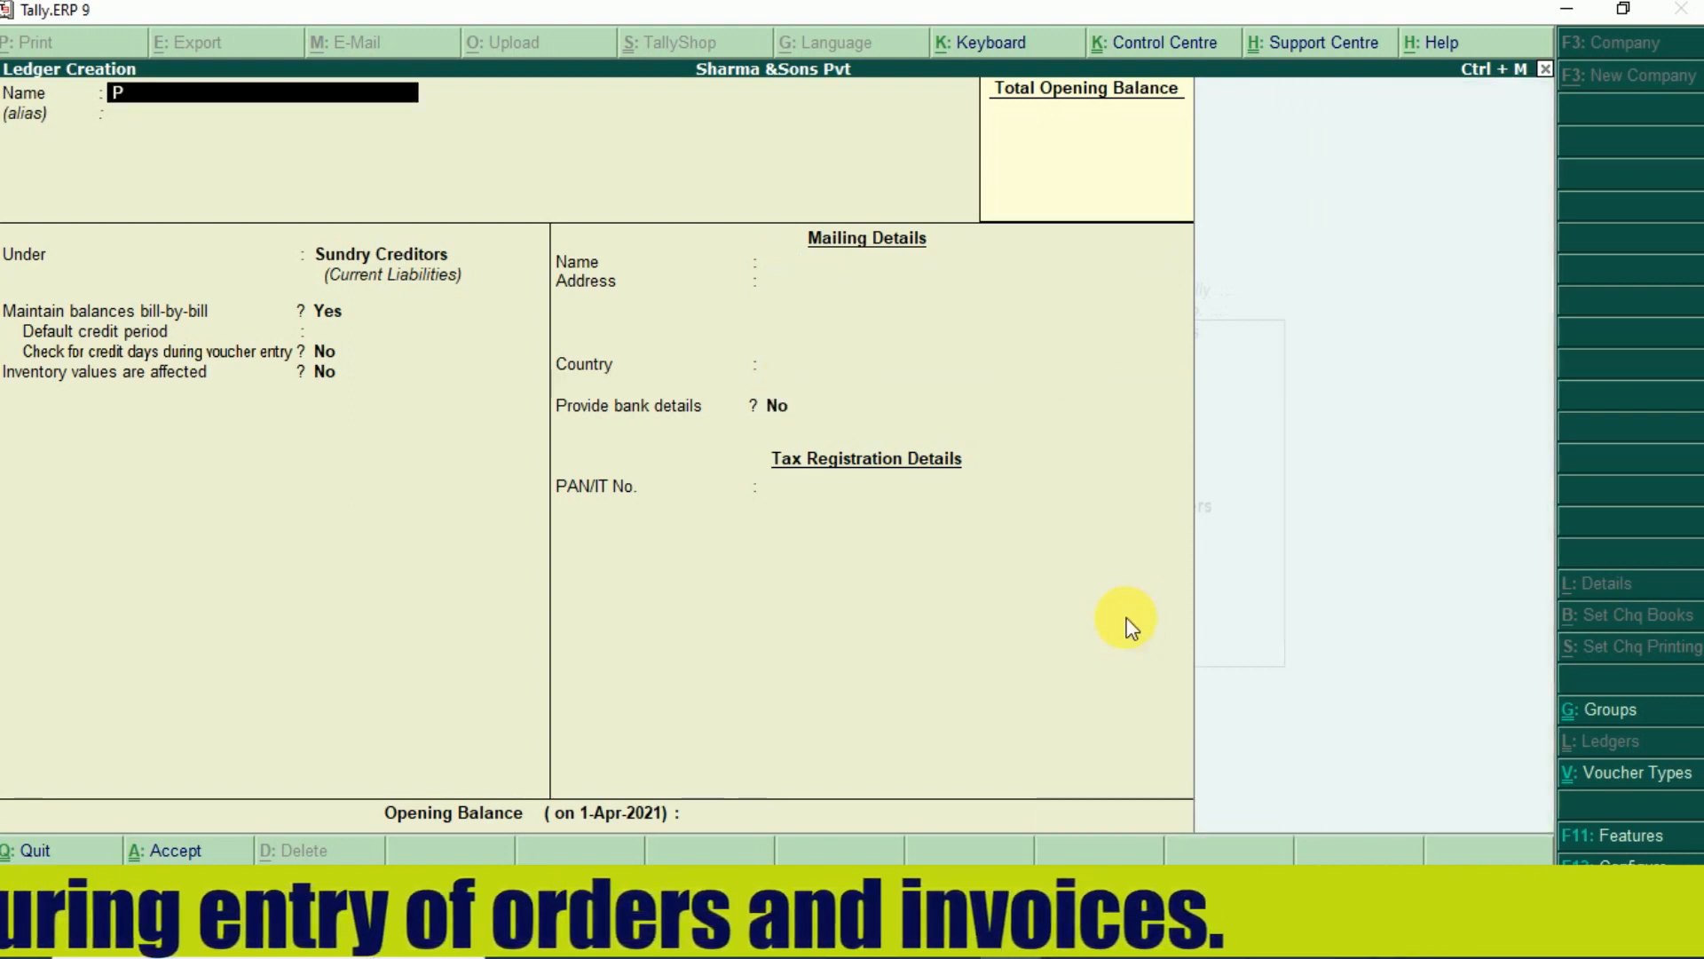
{"action": "type", "text": "urchase"}
{"action": "key", "text": "Return"}
{"action": "type", "text": "Pu"}
{"action": "key", "text": "Return"}
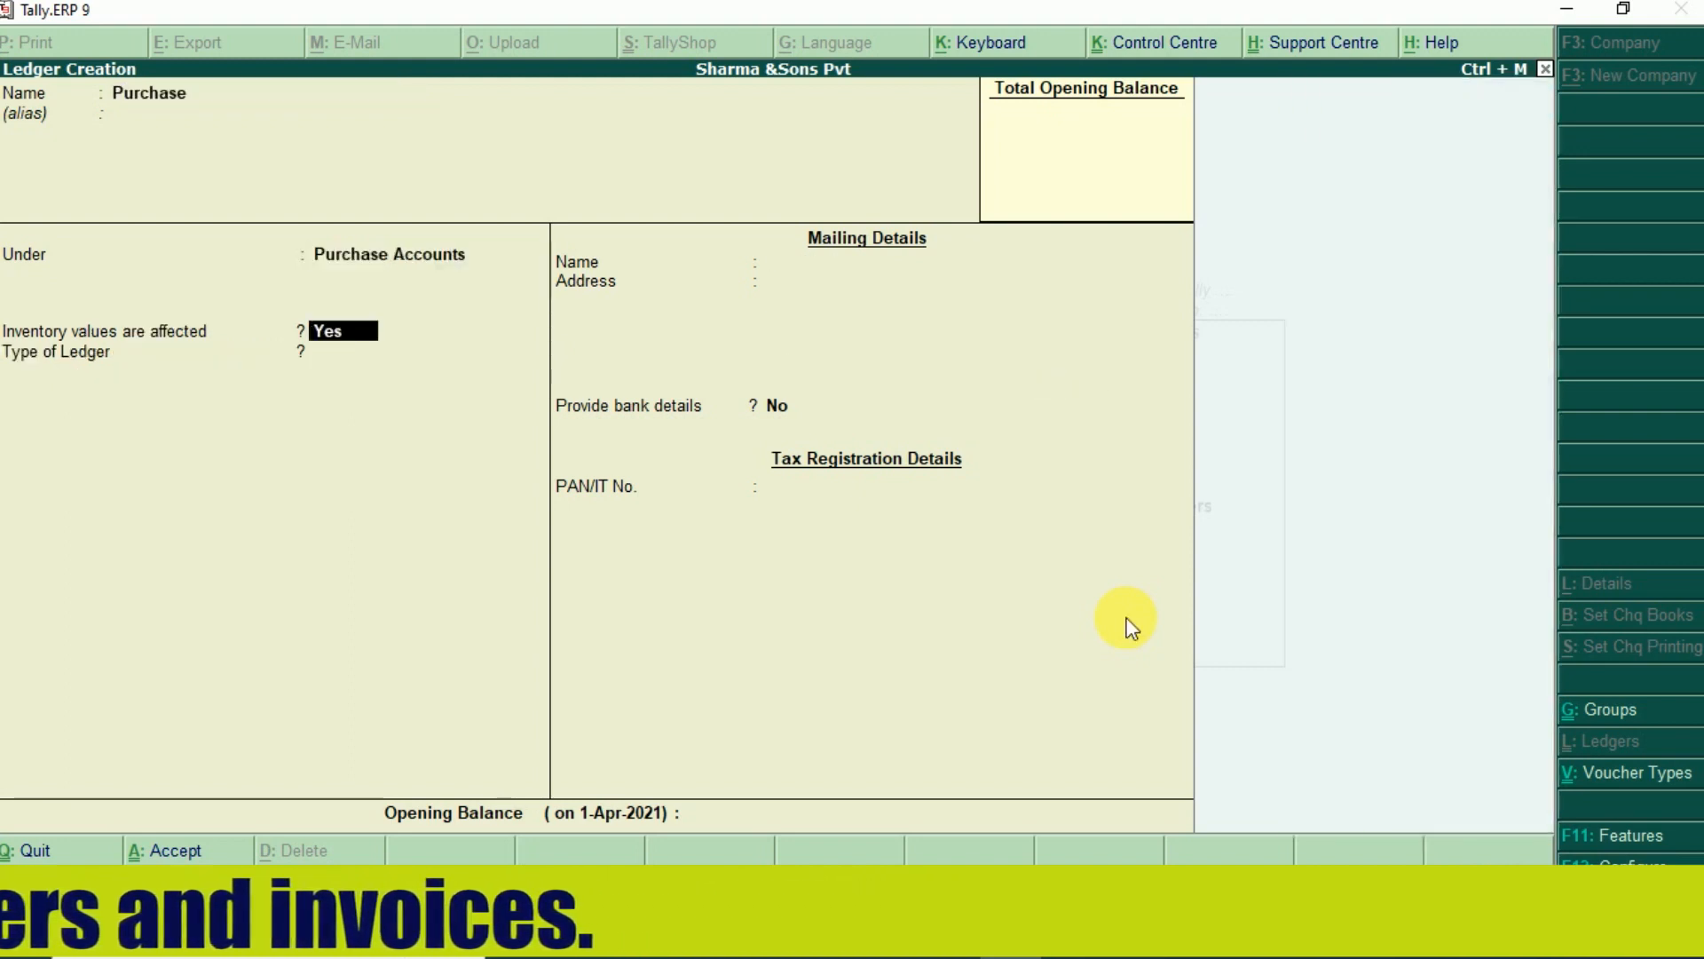
{"action": "key", "text": "Return"}
{"action": "key", "text": "Return"}
{"action": "key", "text": "Return"}
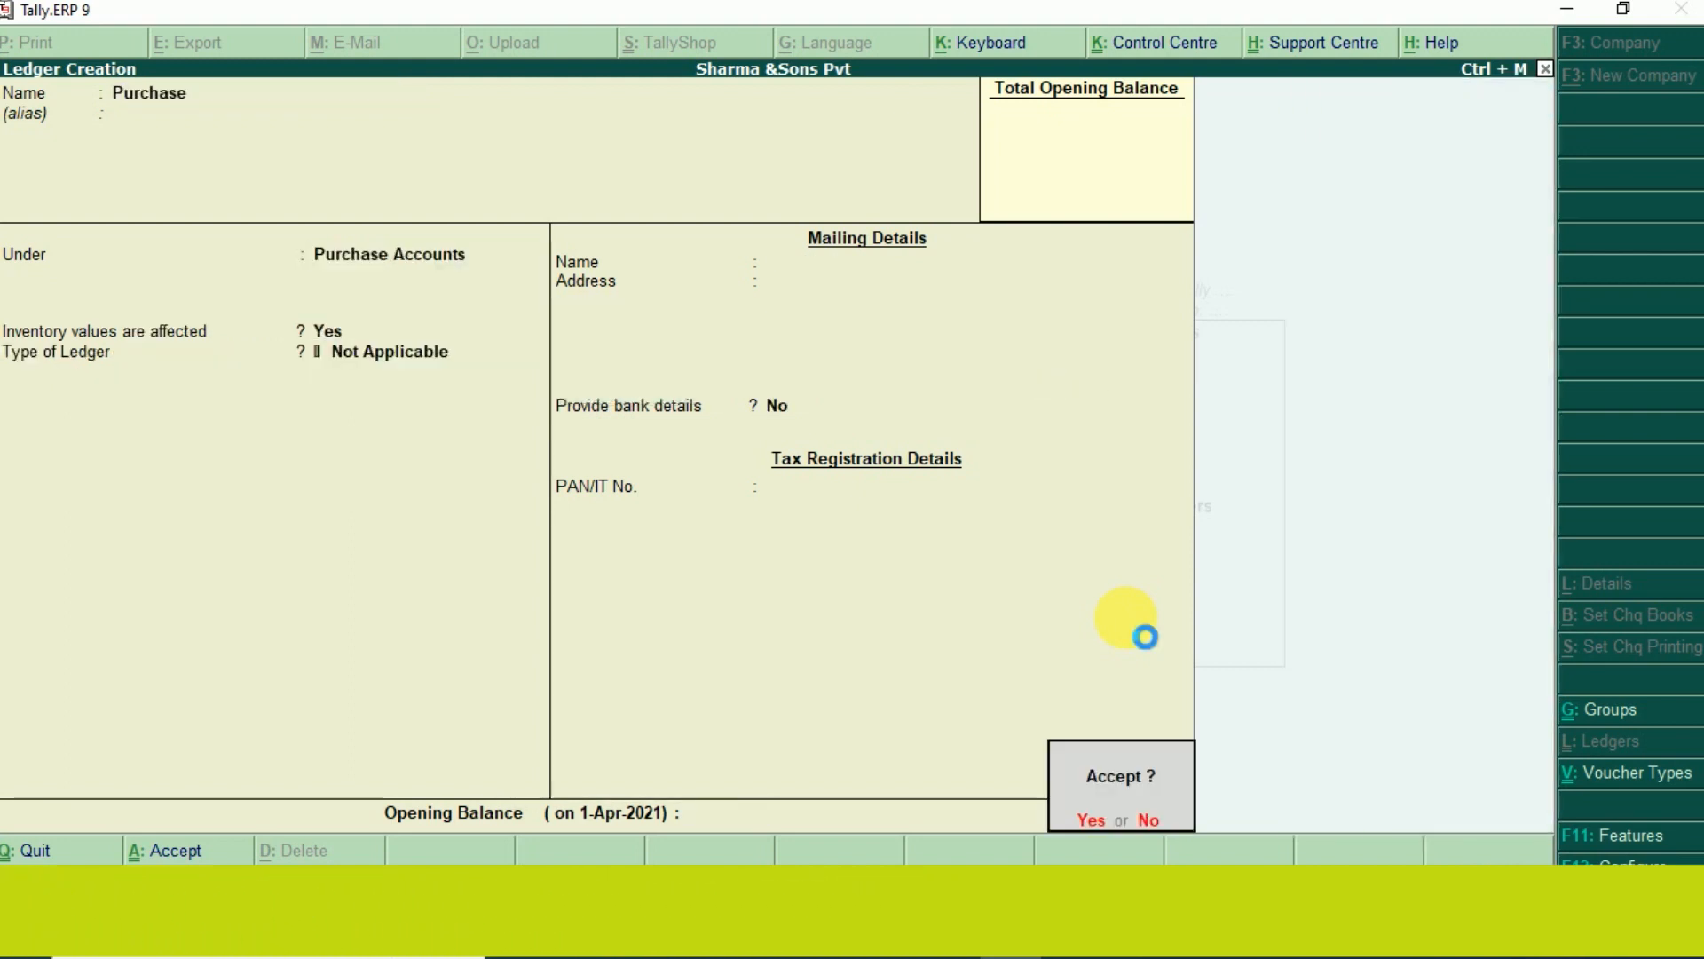
{"action": "key", "text": "Return"}
{"action": "key", "text": "Escape"}
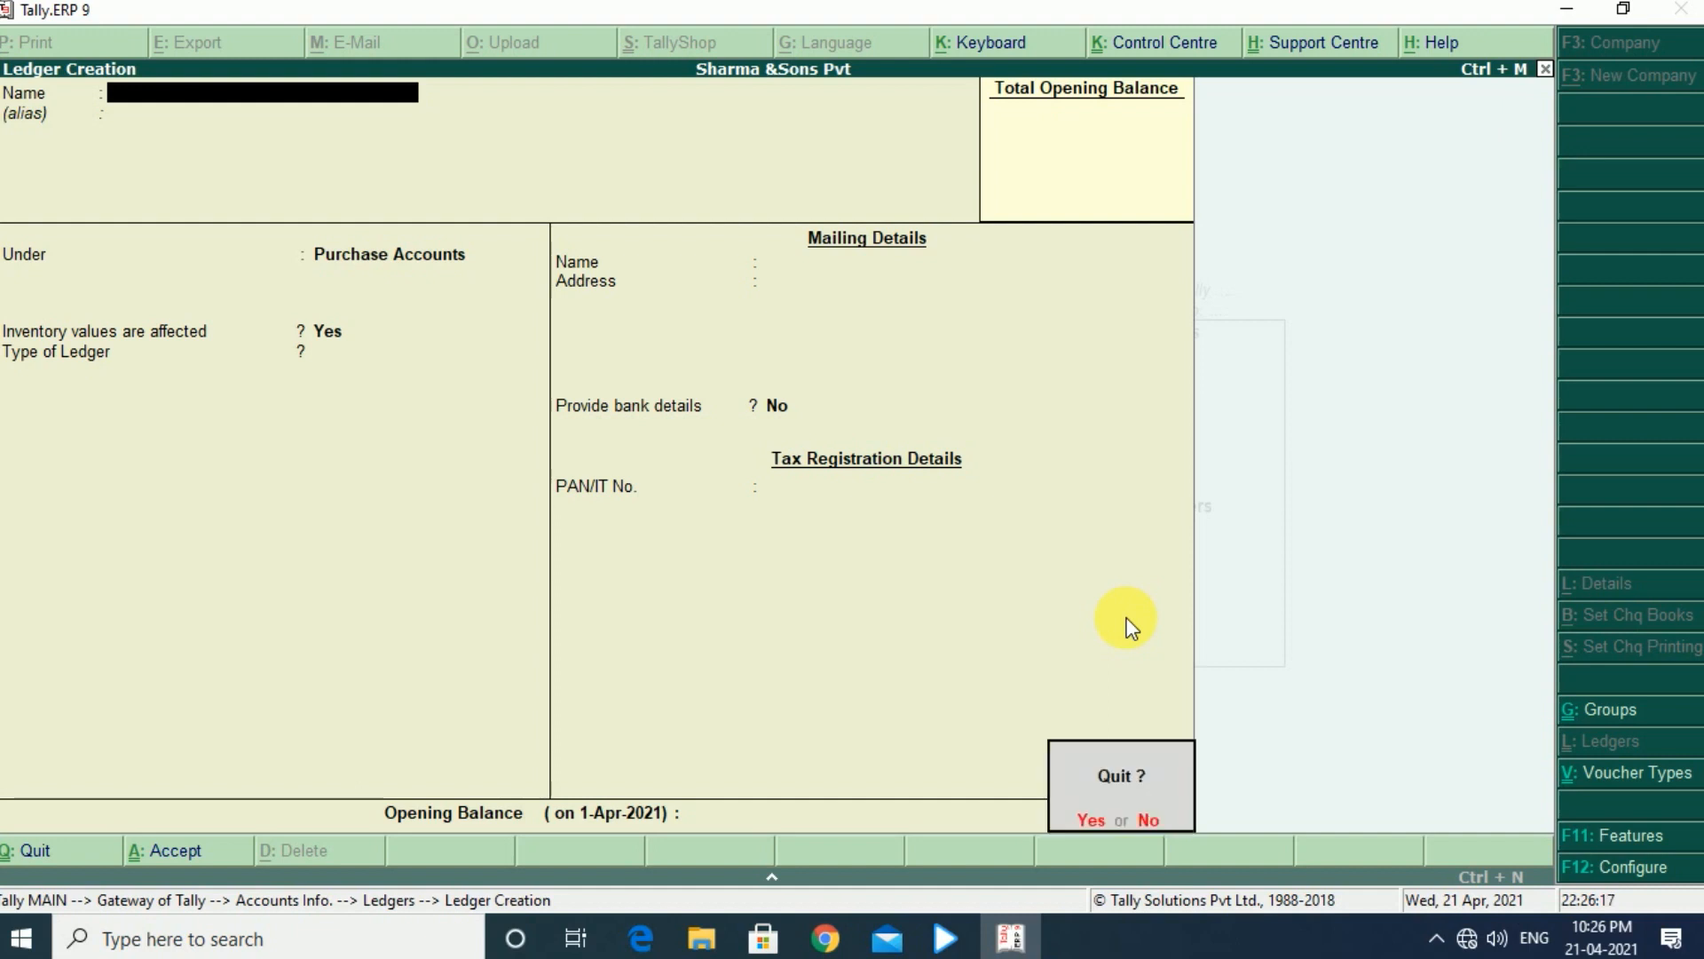
{"action": "key", "text": "Return"}
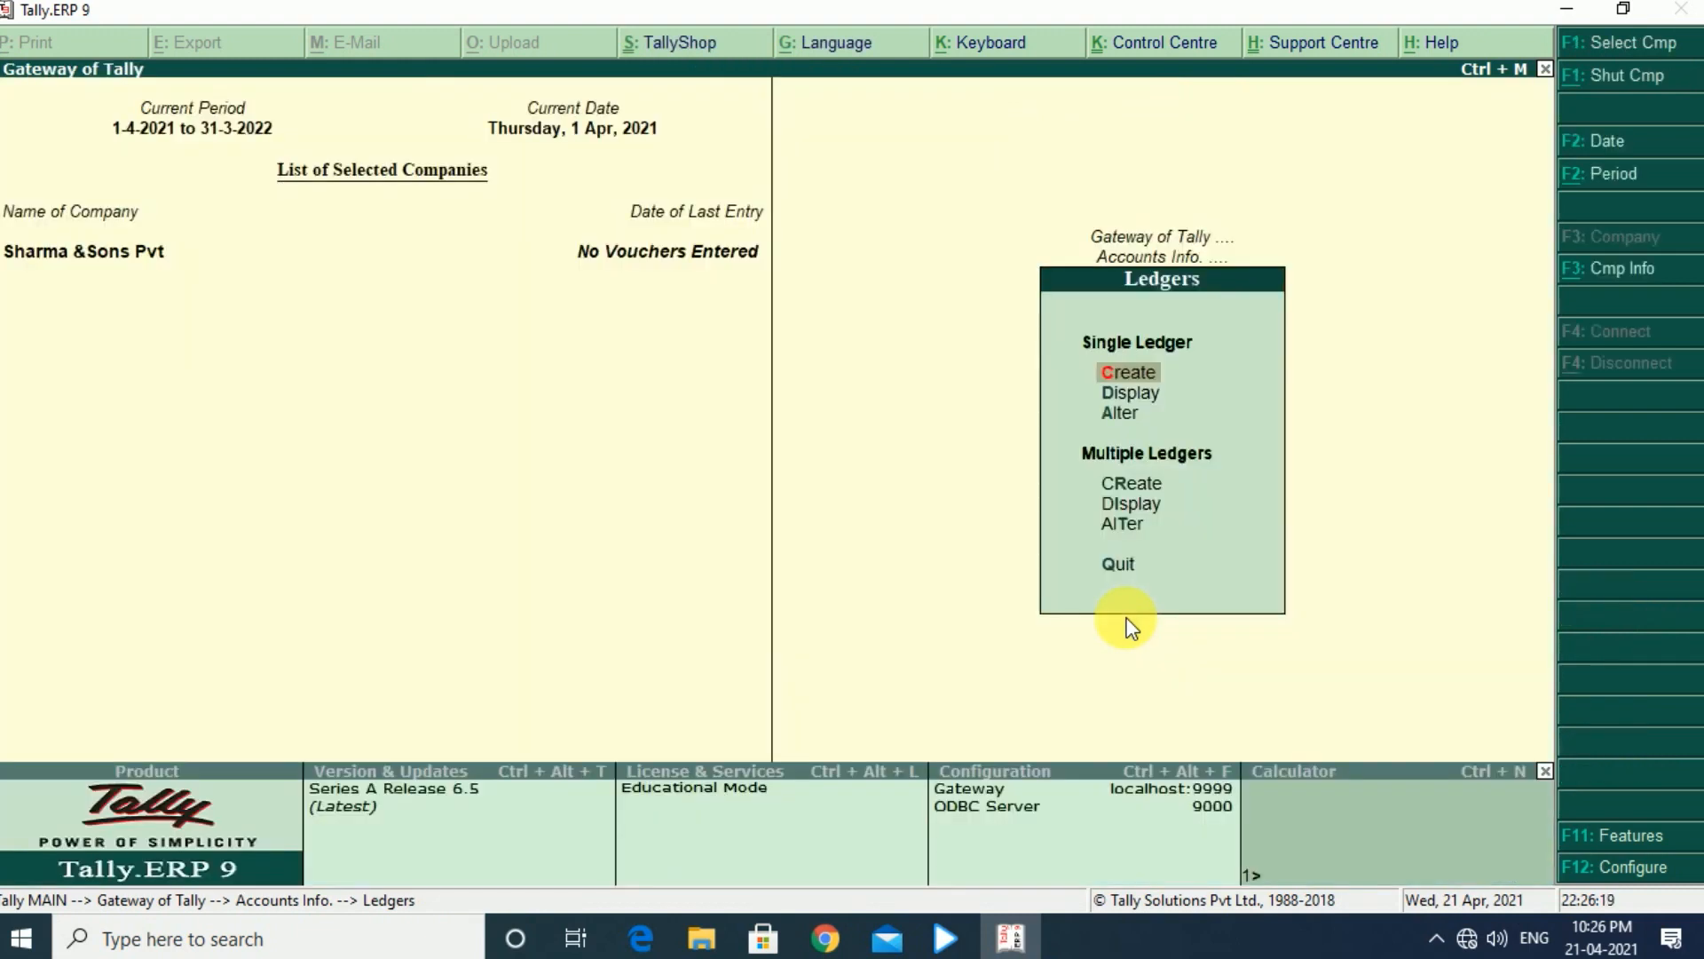
{"action": "key", "text": "Escape"}
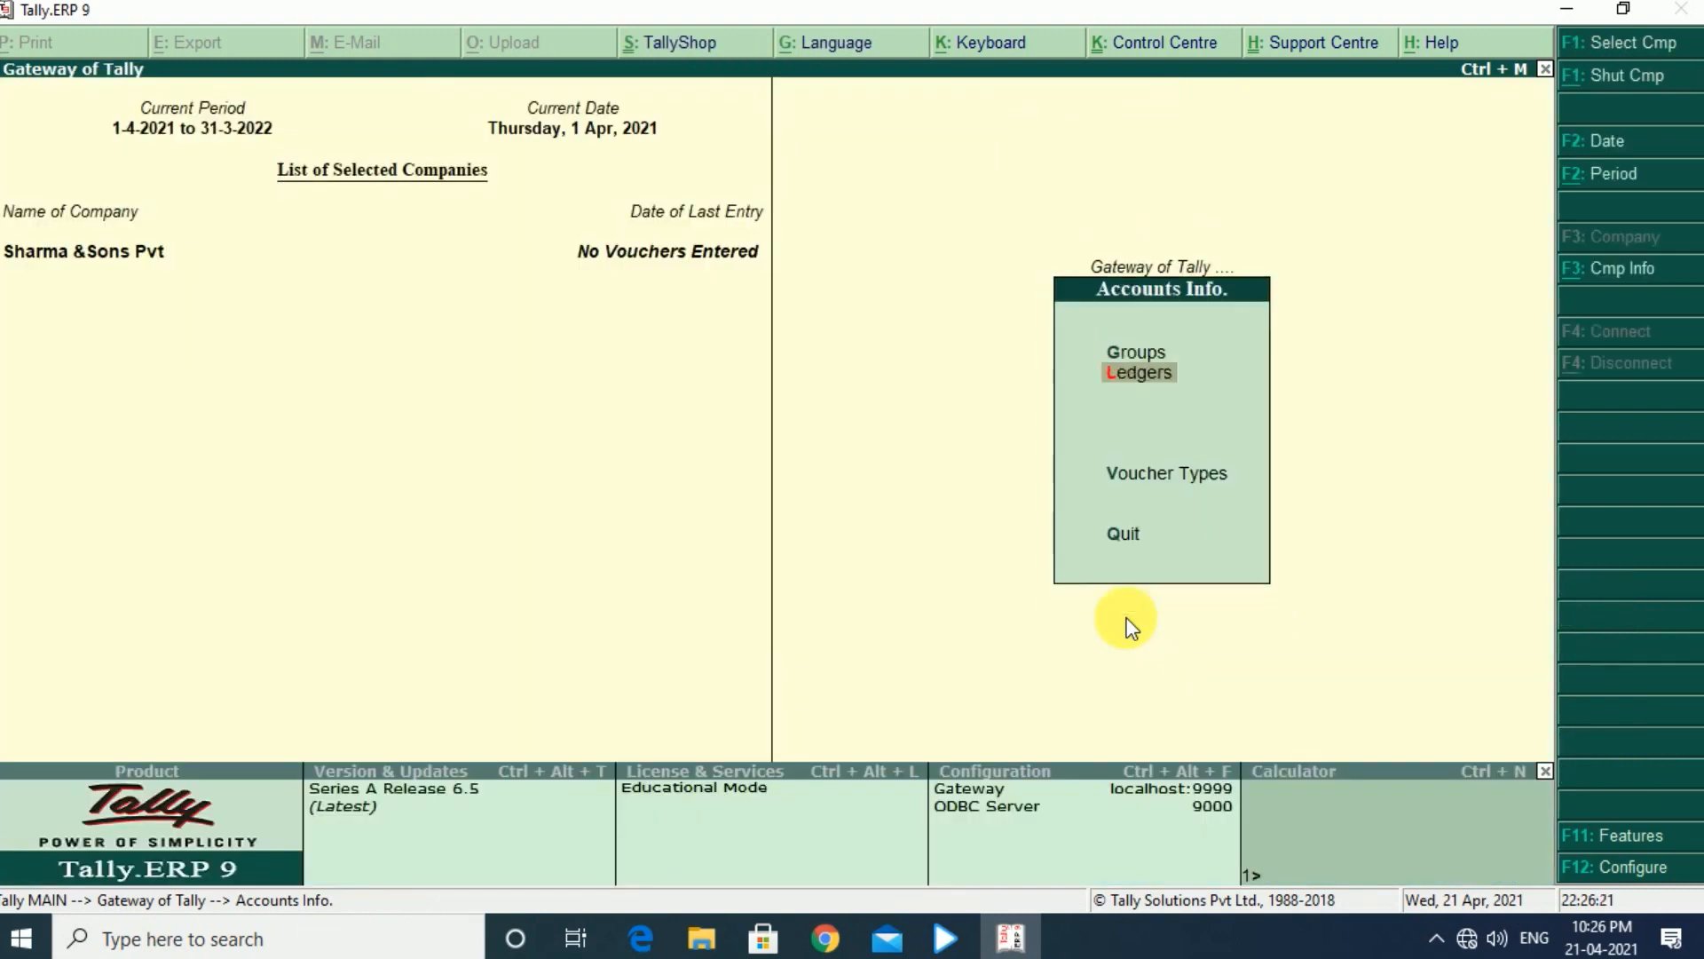
Check the list of single ledgers available for display, and return to the Gateway of Tally
{"action": "key", "text": "Return"}
{"action": "key", "text": "Down"}
{"action": "key", "text": "Return"}
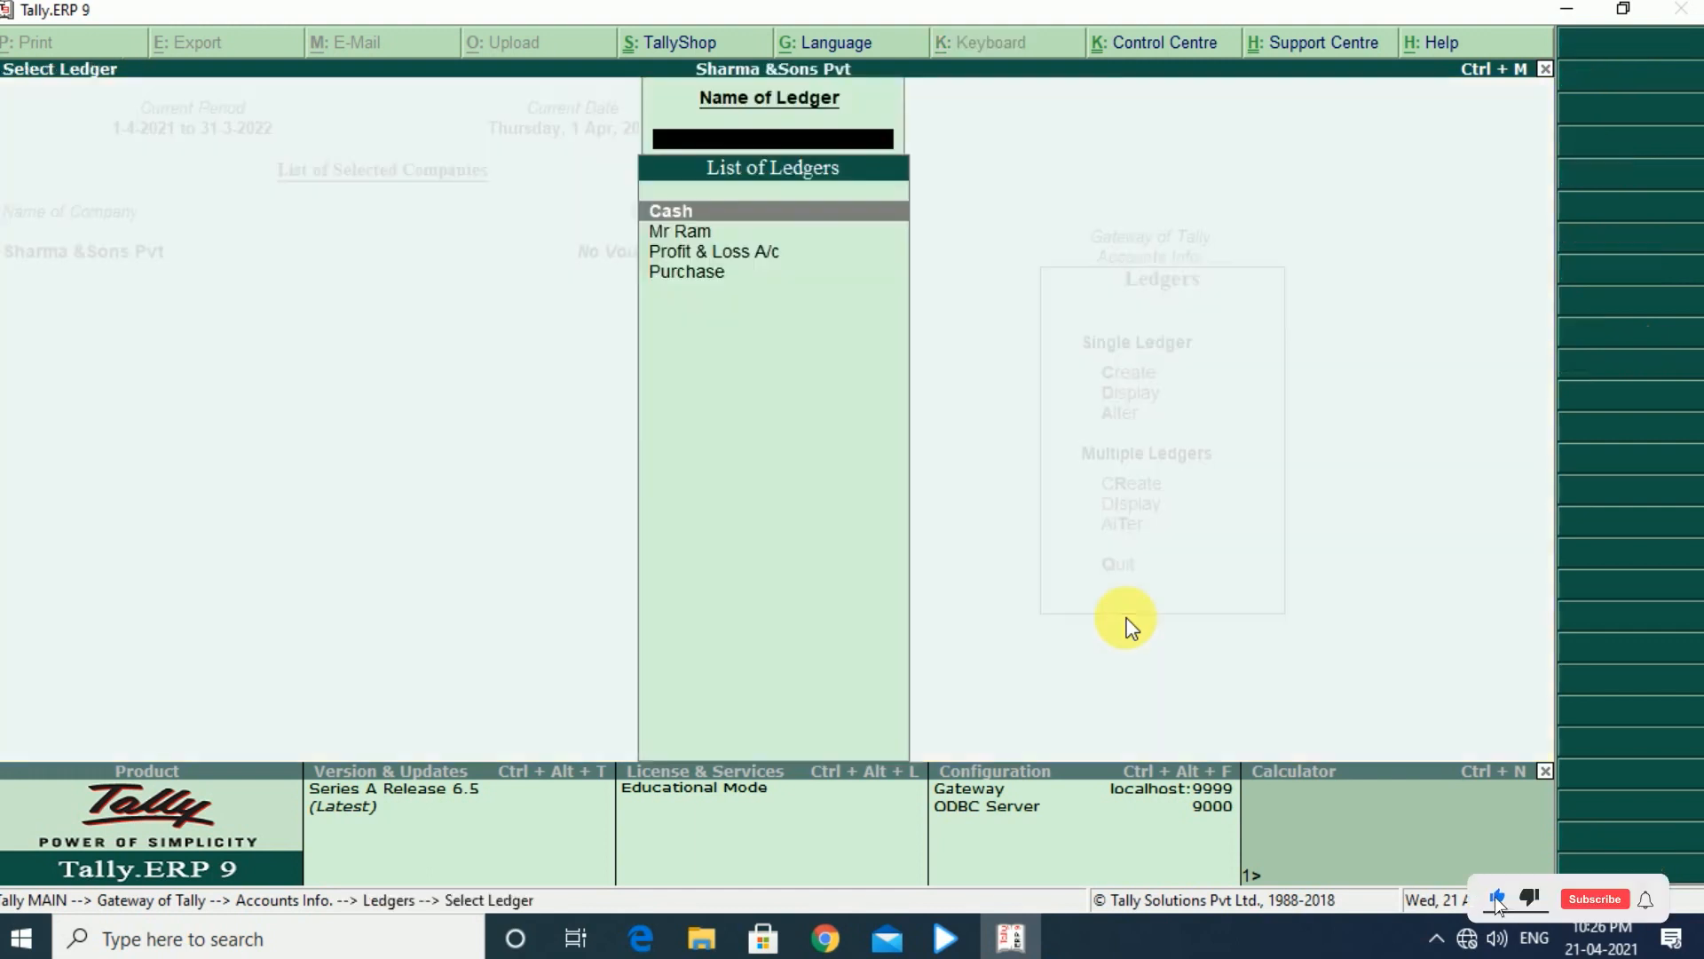
{"action": "key", "text": "Down"}
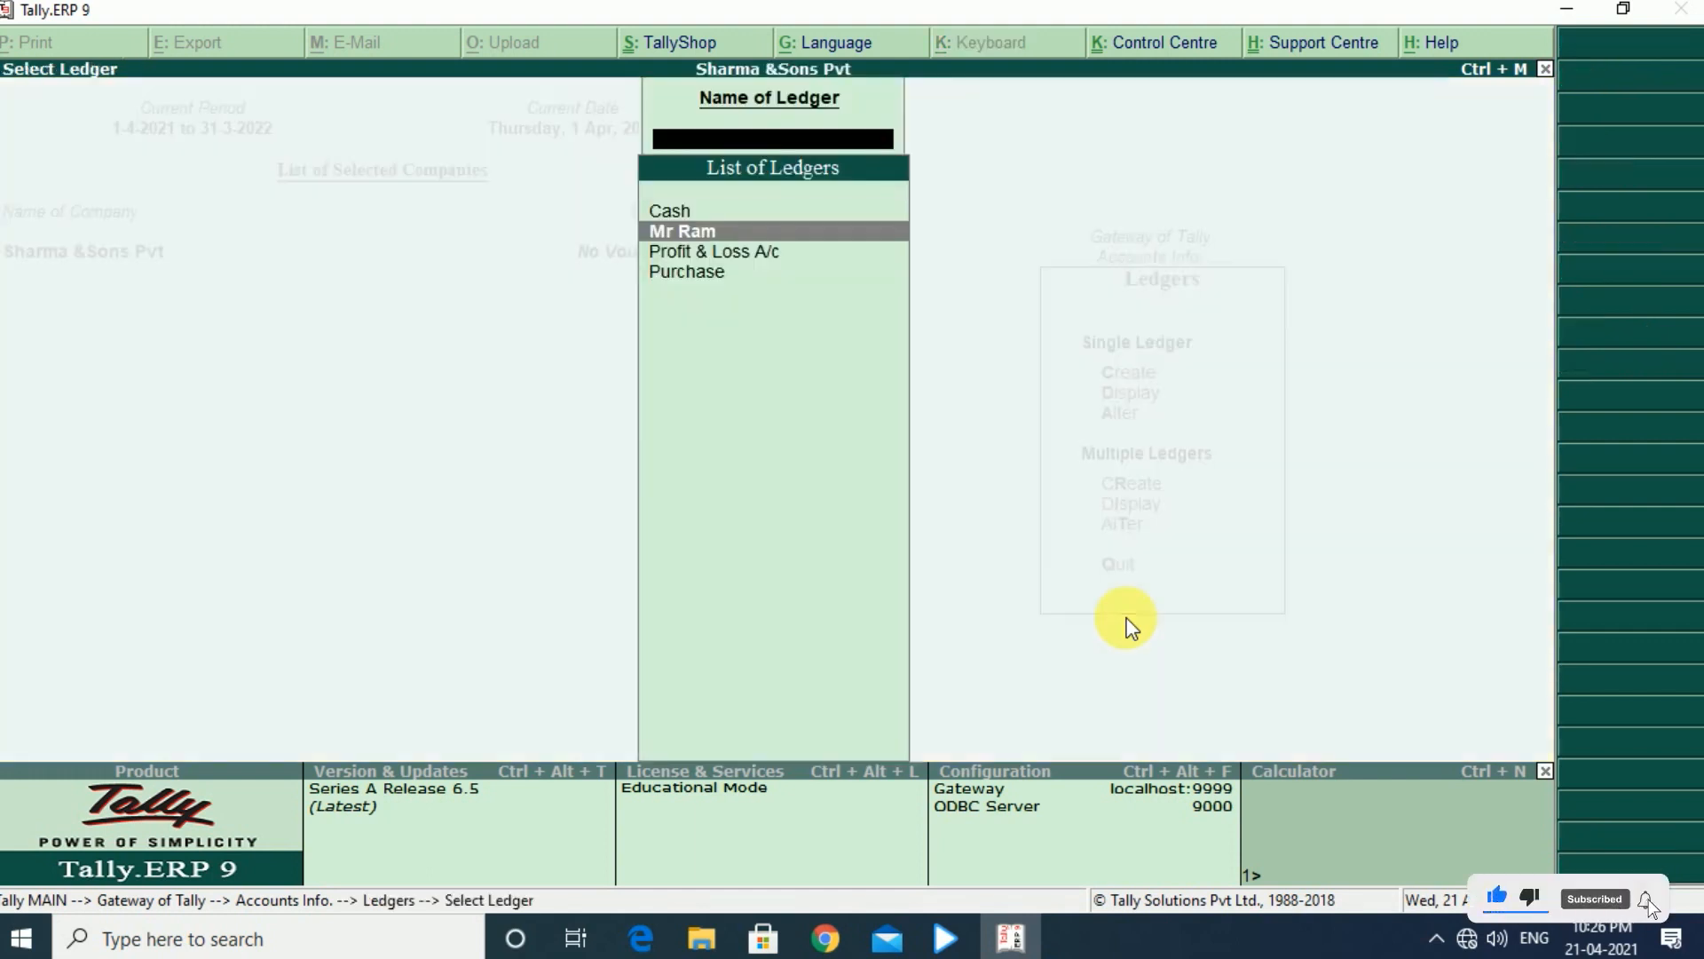
{"action": "key", "text": "Down"}
{"action": "key", "text": "Down"}
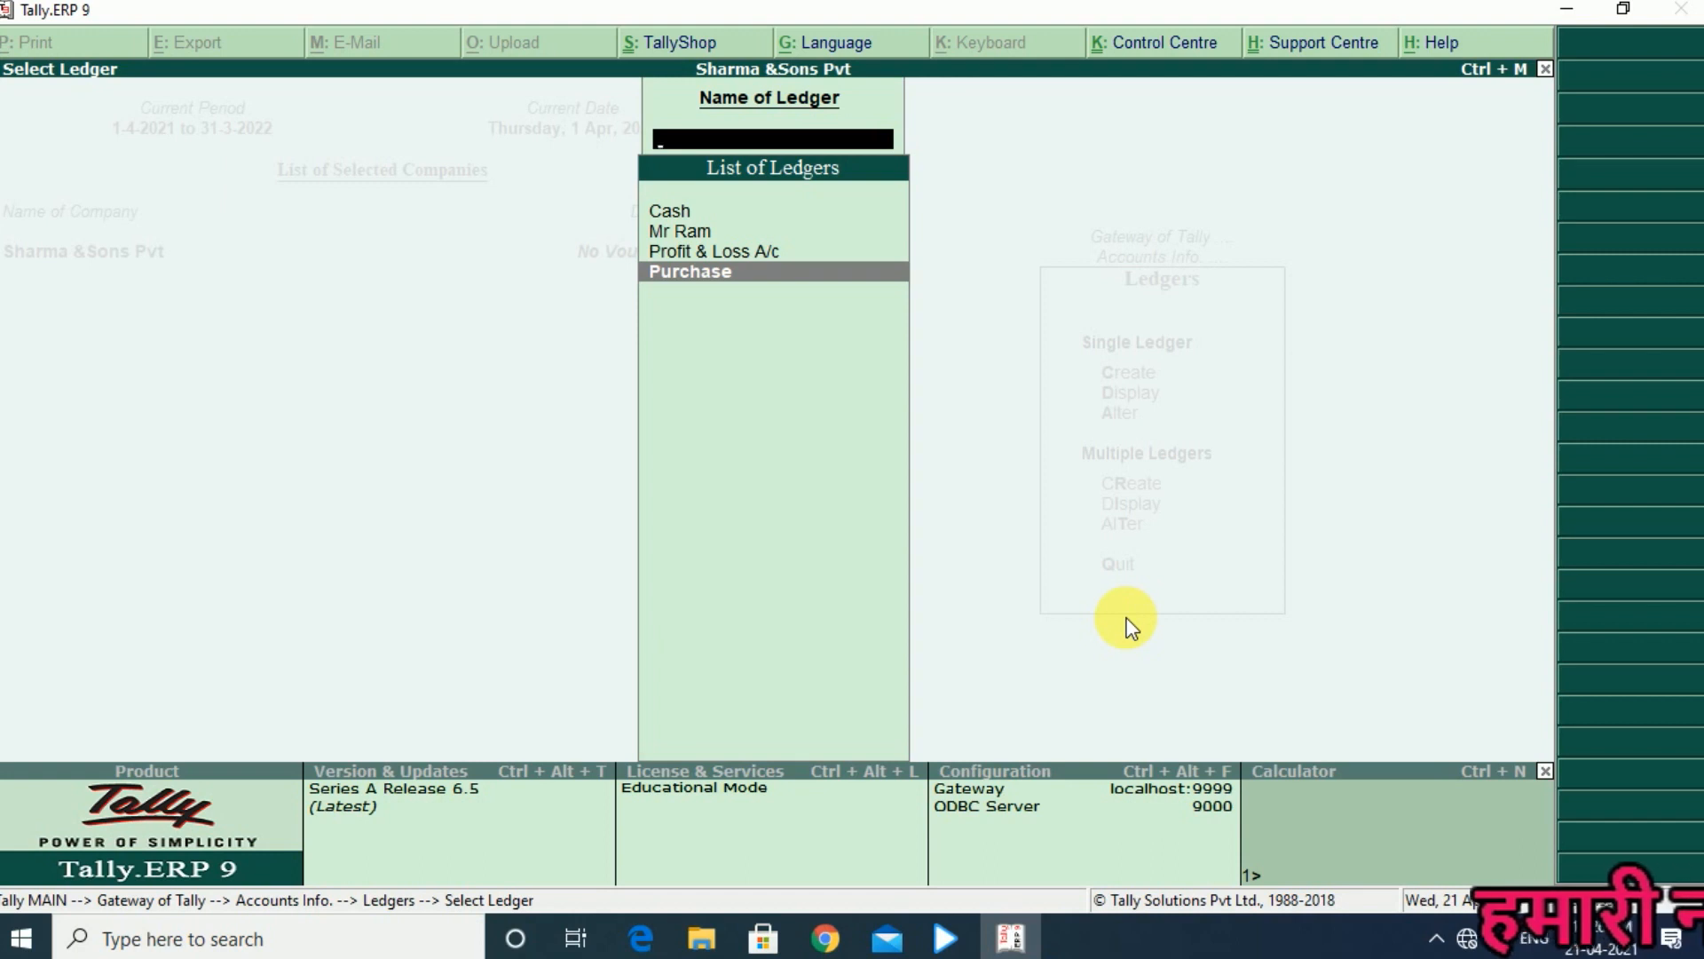
{"action": "key", "text": "Escape"}
{"action": "key", "text": "Escape"}
{"action": "key", "text": "Escape"}
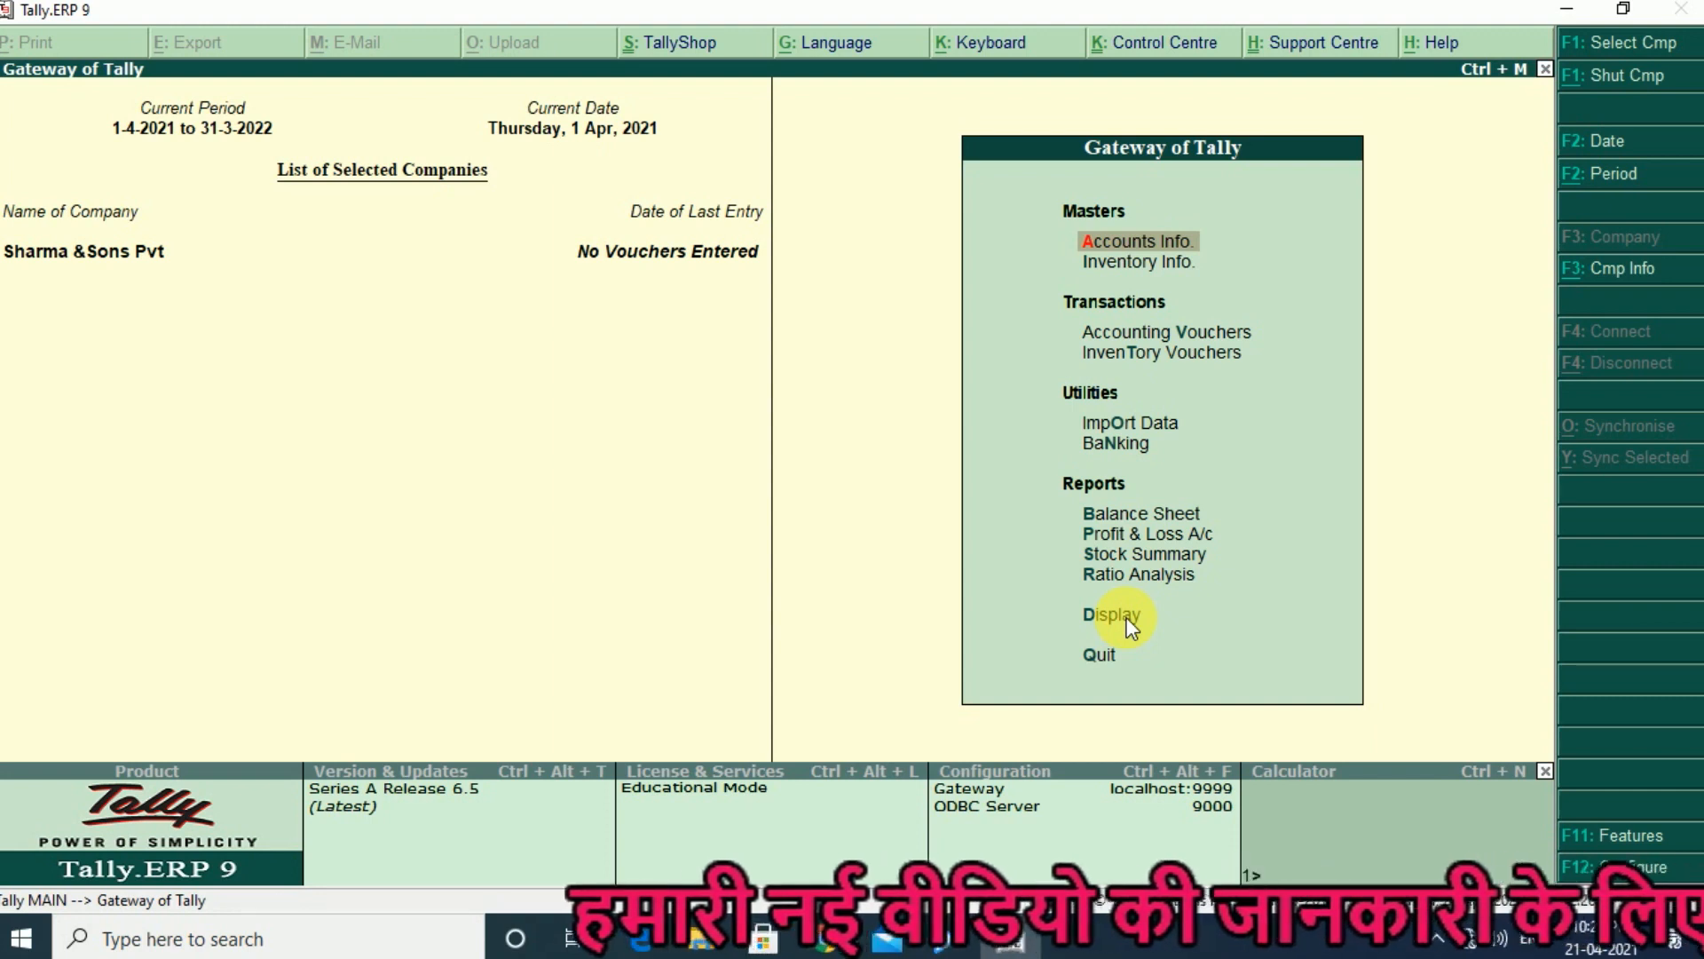
Create a single stock group named Computer under Primary, without adding item quantities, and return to Inventory Info
{"action": "key", "text": "Down"}
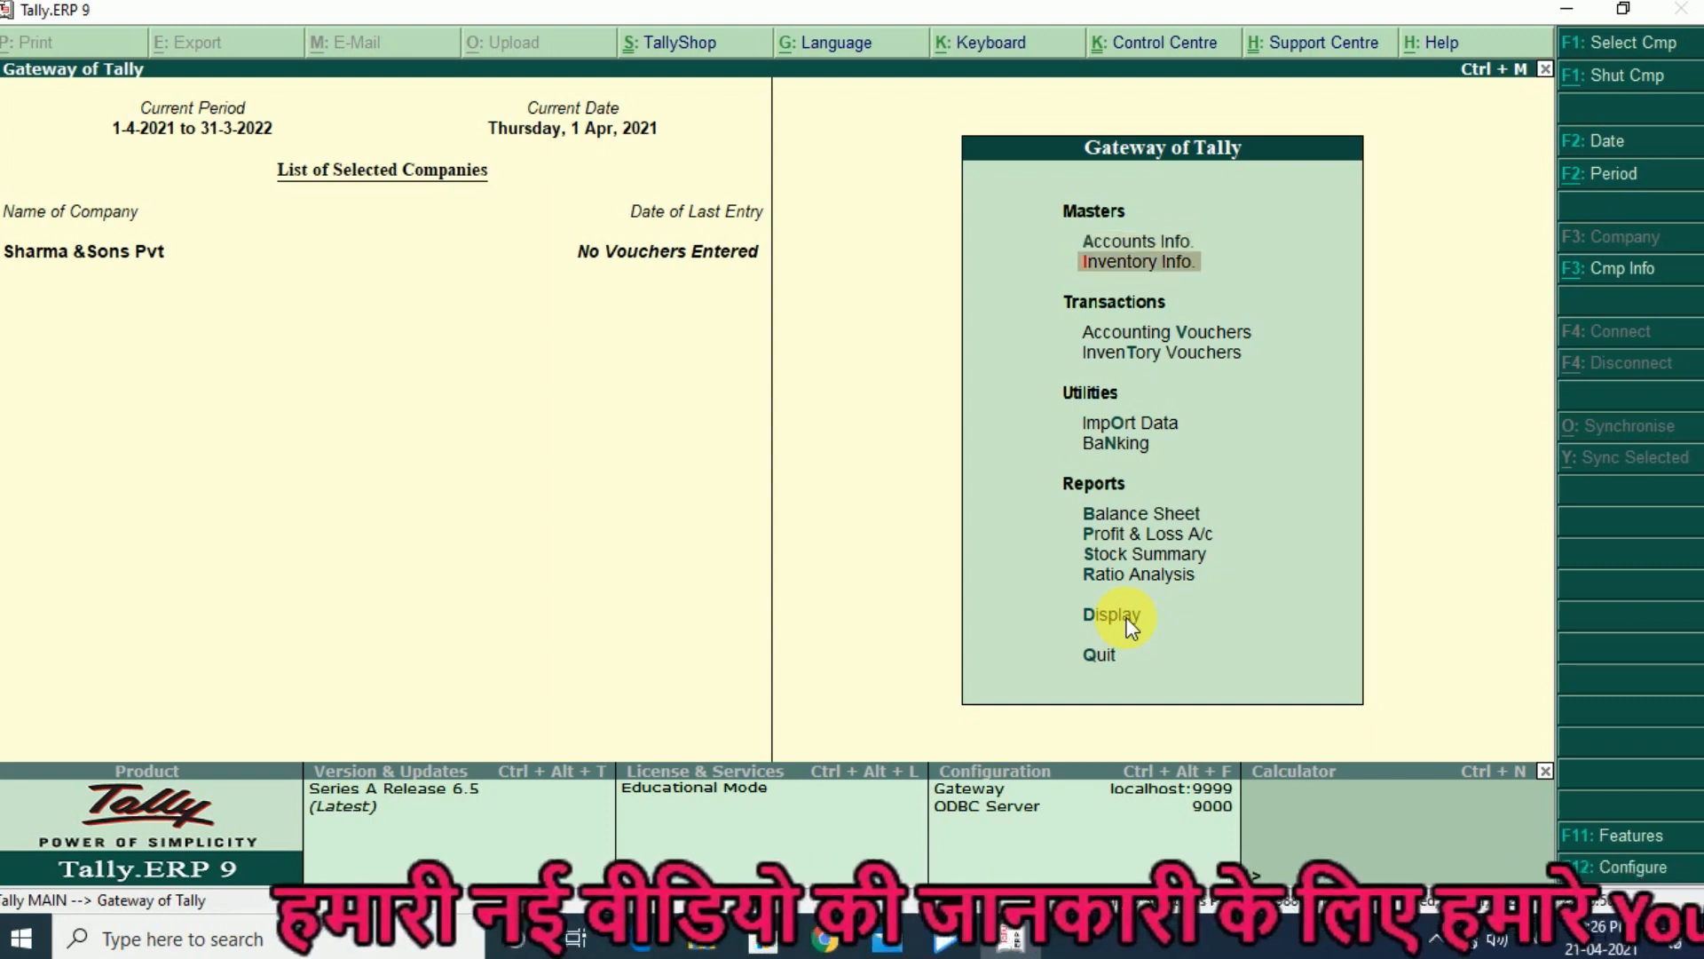
{"action": "key", "text": "Return"}
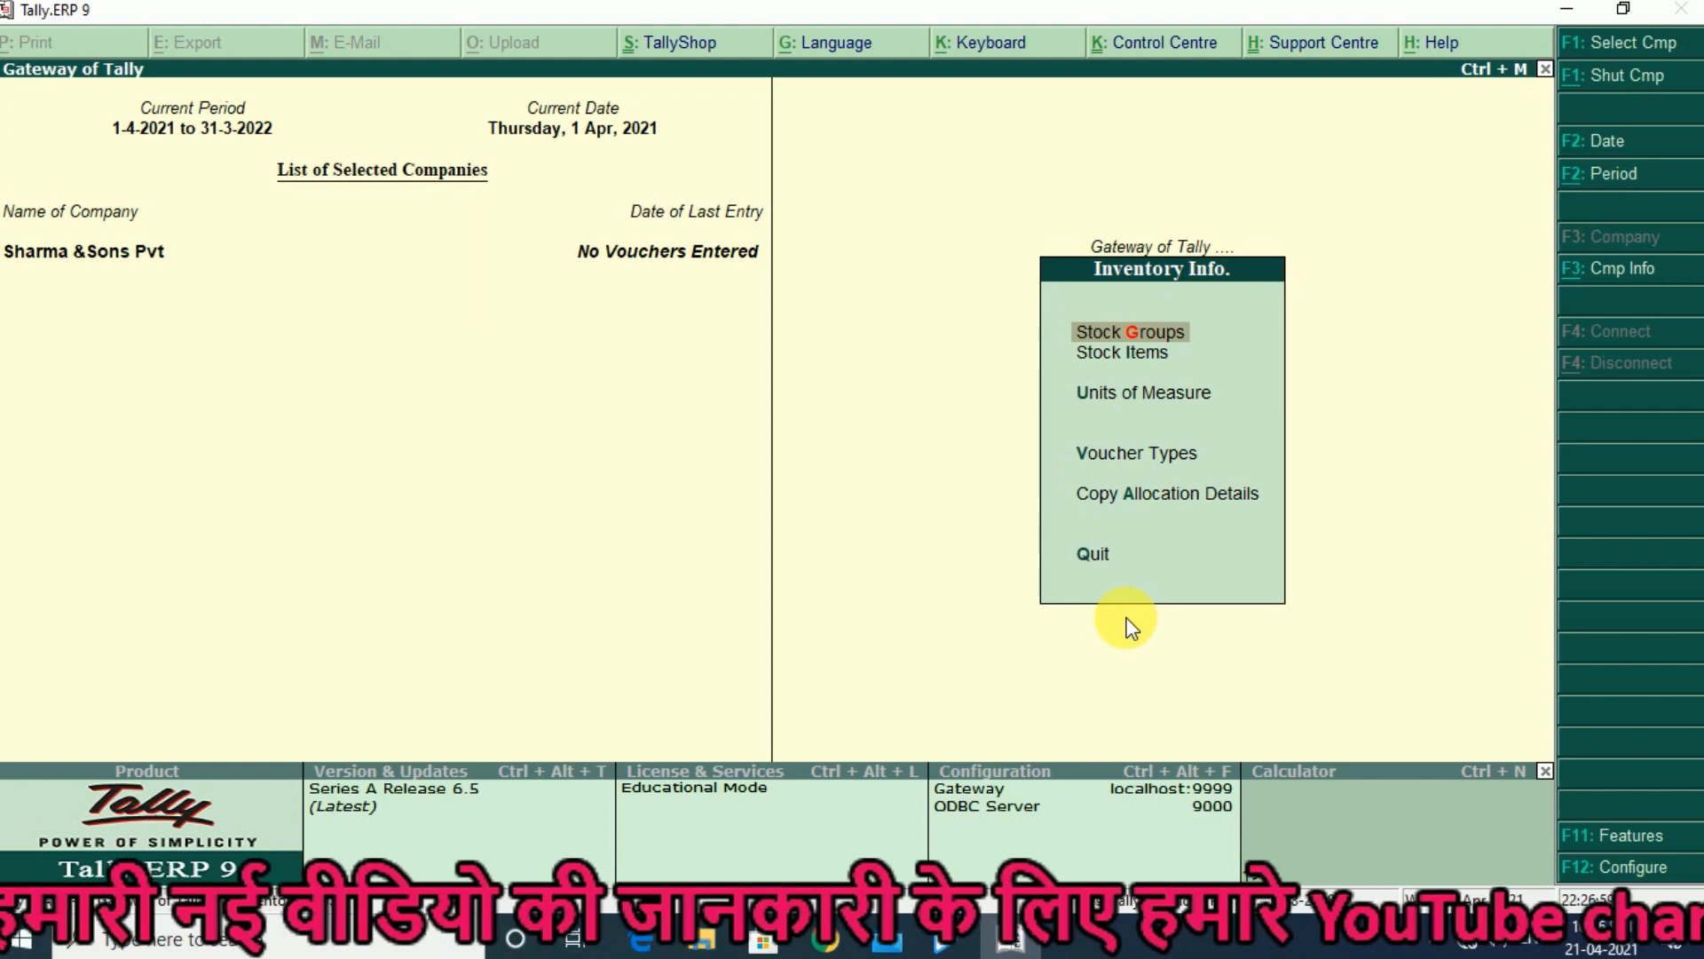
{"action": "key", "text": "Return"}
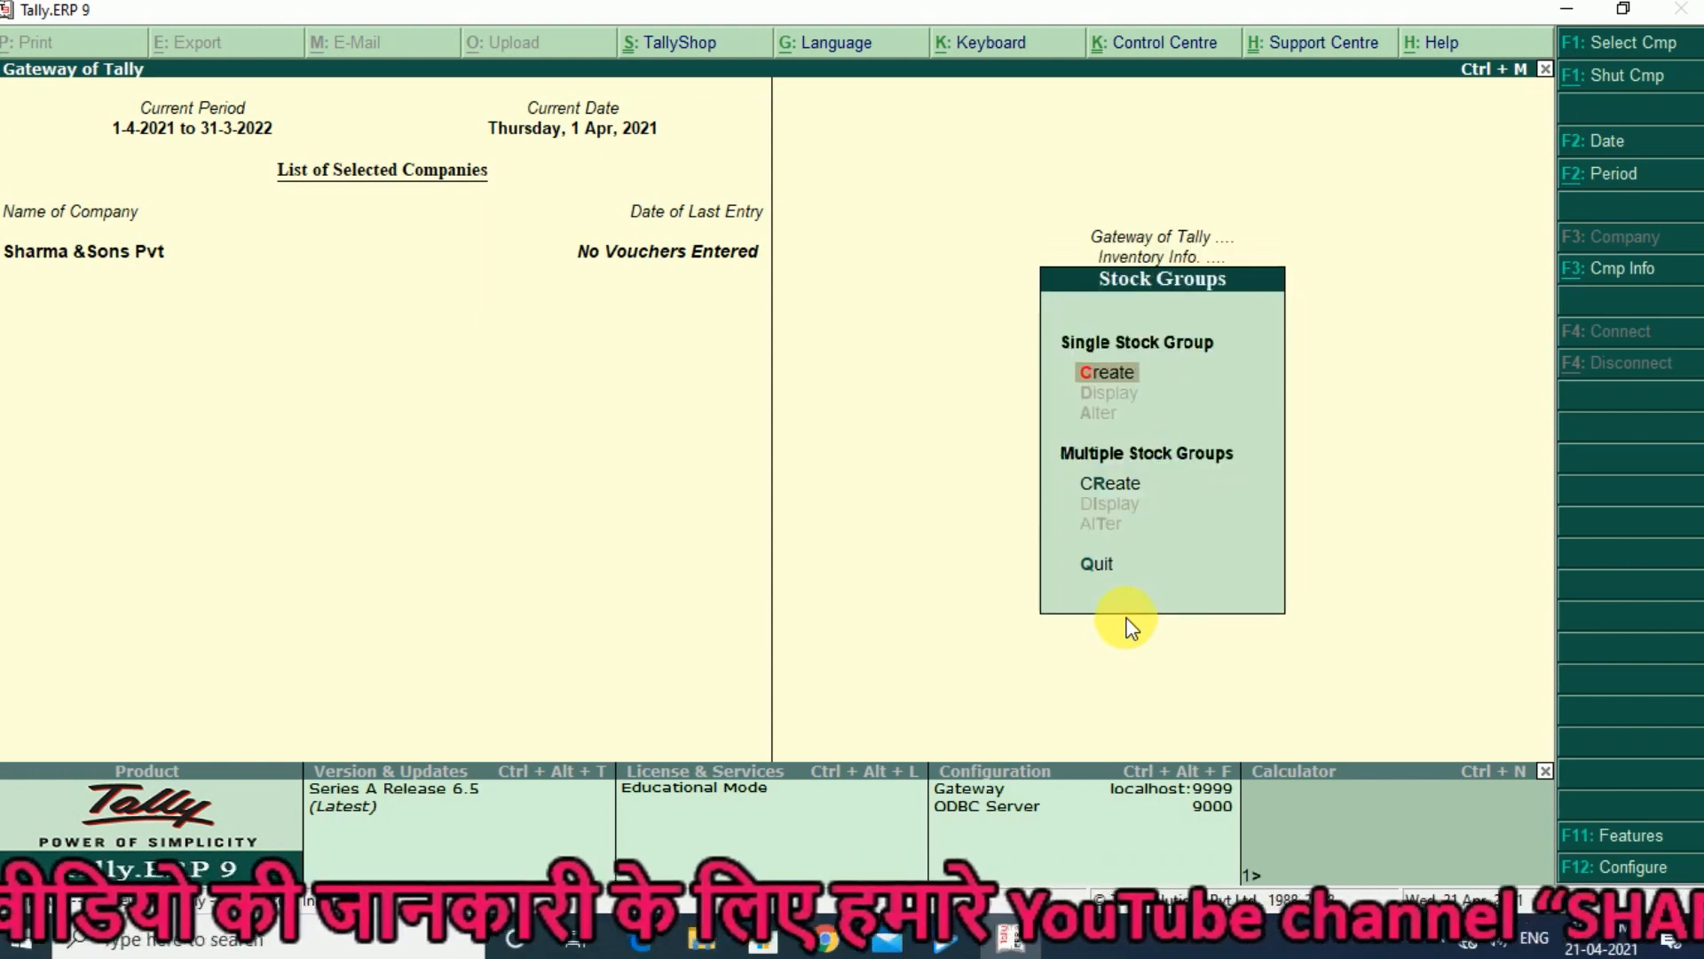
{"action": "key", "text": "Return"}
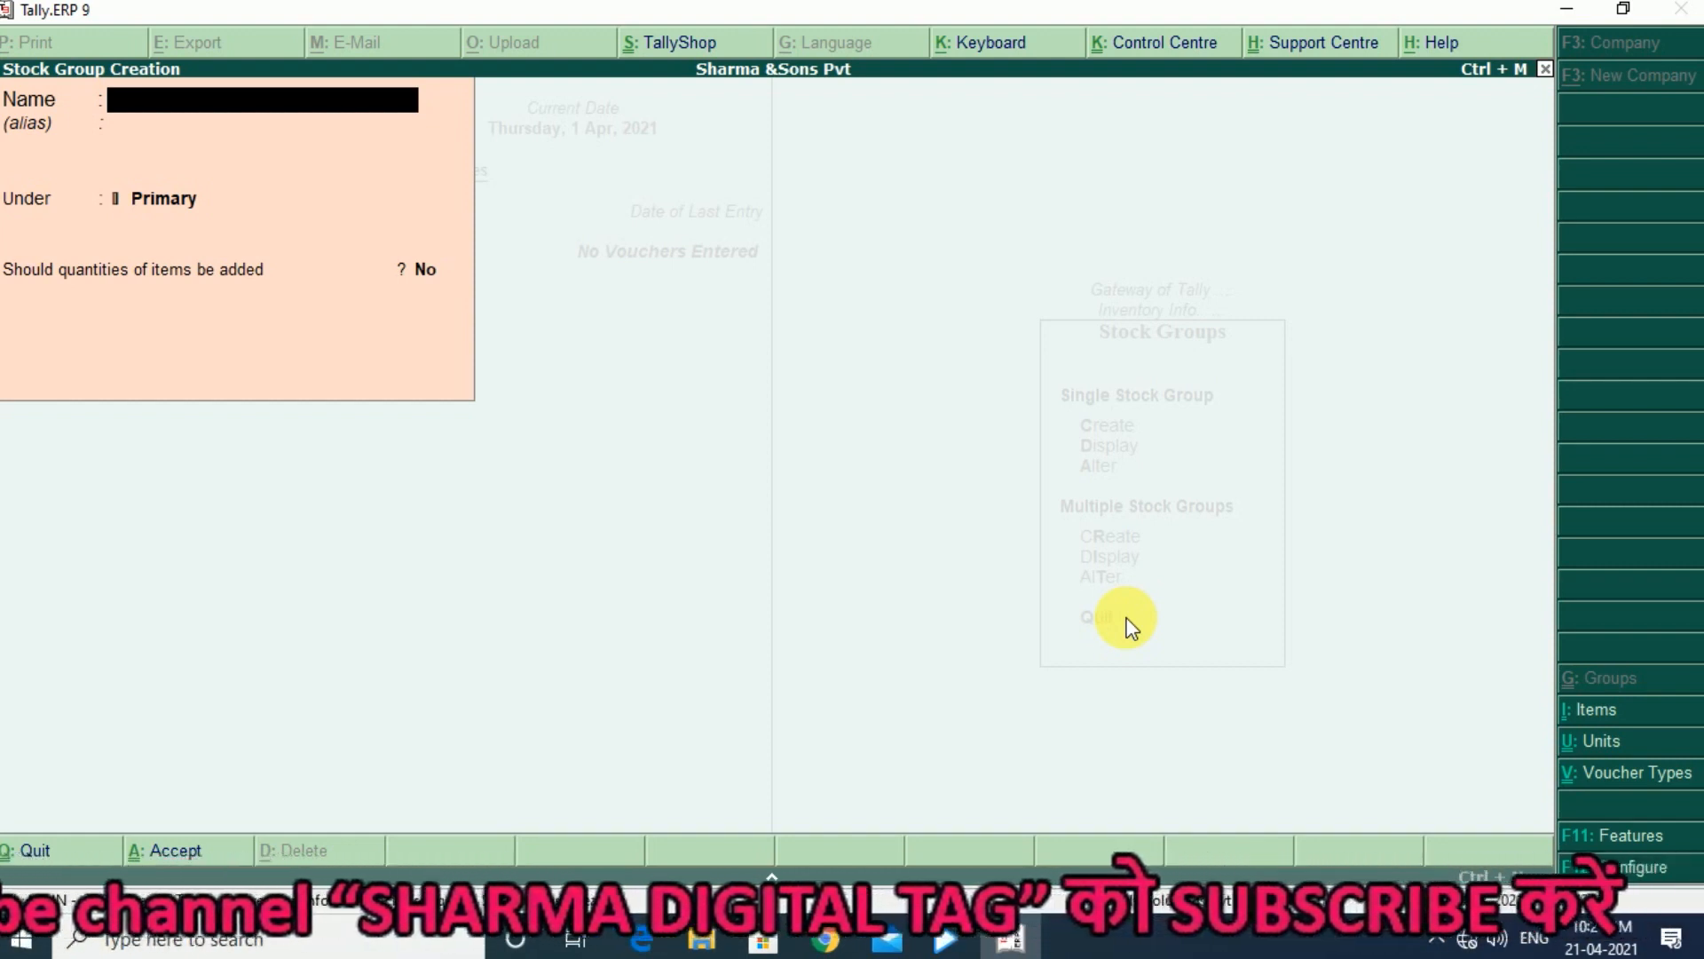
{"action": "type", "text": "Compu"}
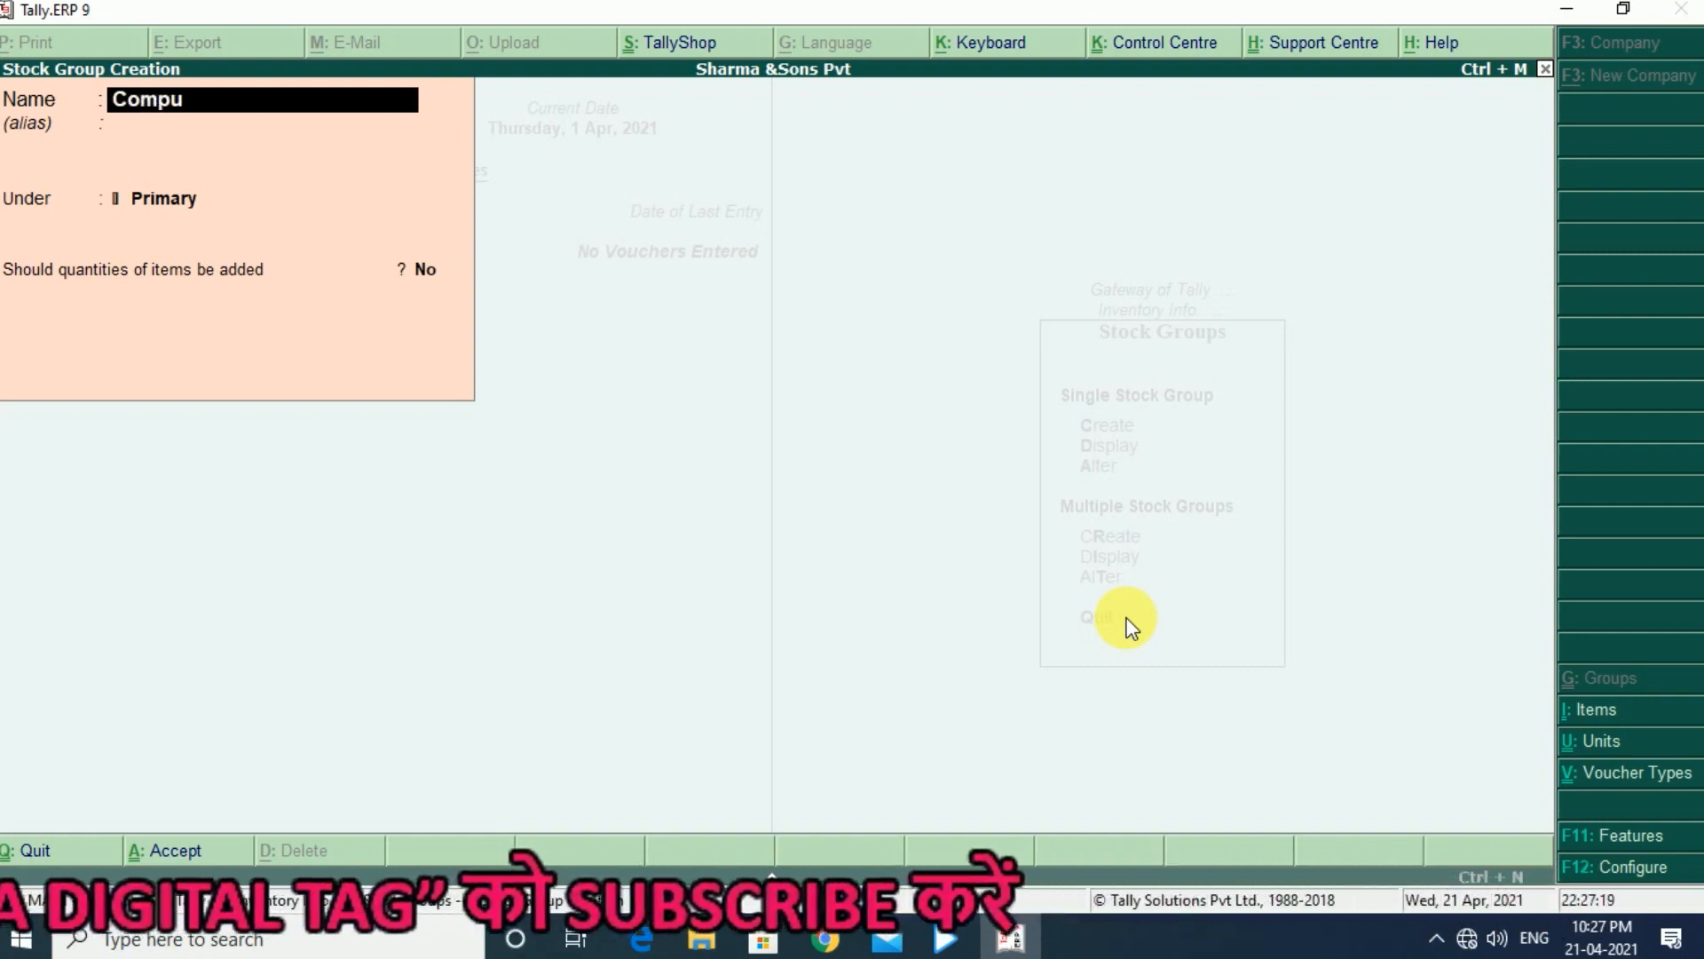
{"action": "type", "text": "ter"}
{"action": "key", "text": "Return"}
{"action": "key", "text": "Return"}
{"action": "key", "text": "Return"}
{"action": "key", "text": "Return"}
{"action": "key", "text": "Return"}
{"action": "key", "text": "Escape"}
{"action": "key", "text": "Escape"}
Create a simple unit of measure with symbol pcs, formal name Pieces and 0 decimal places
{"action": "key", "text": "Down"}
{"action": "key", "text": "Down"}
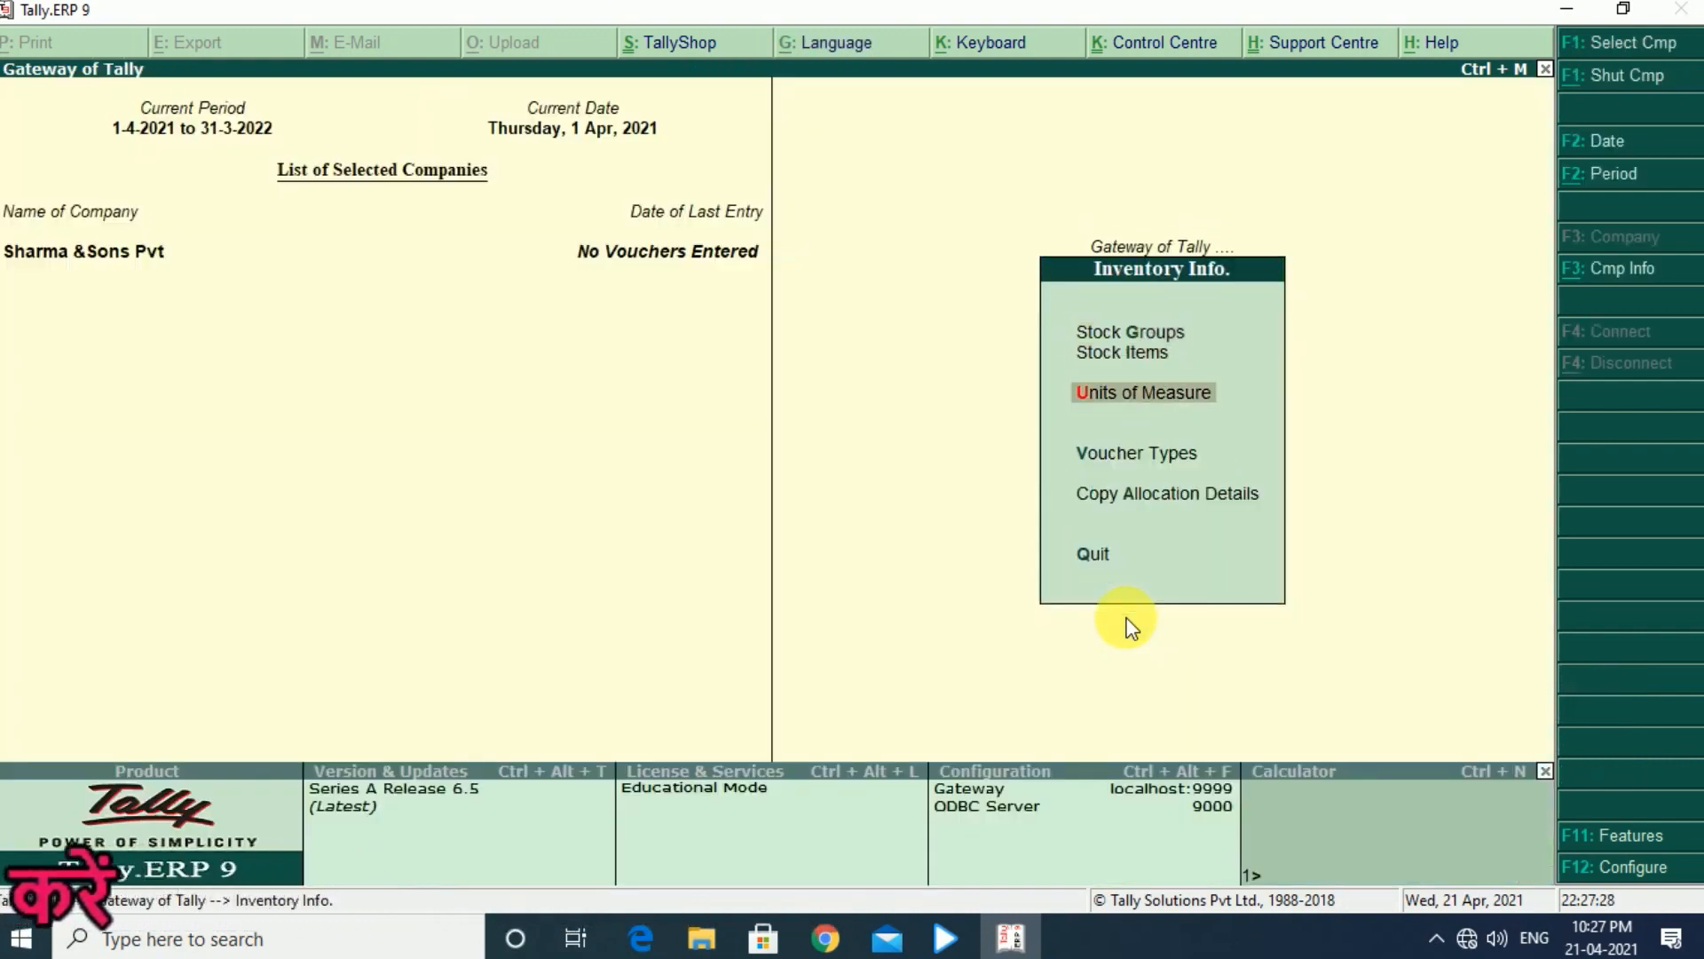
{"action": "key", "text": "Return"}
{"action": "key", "text": "Return"}
{"action": "type", "text": "pcs"}
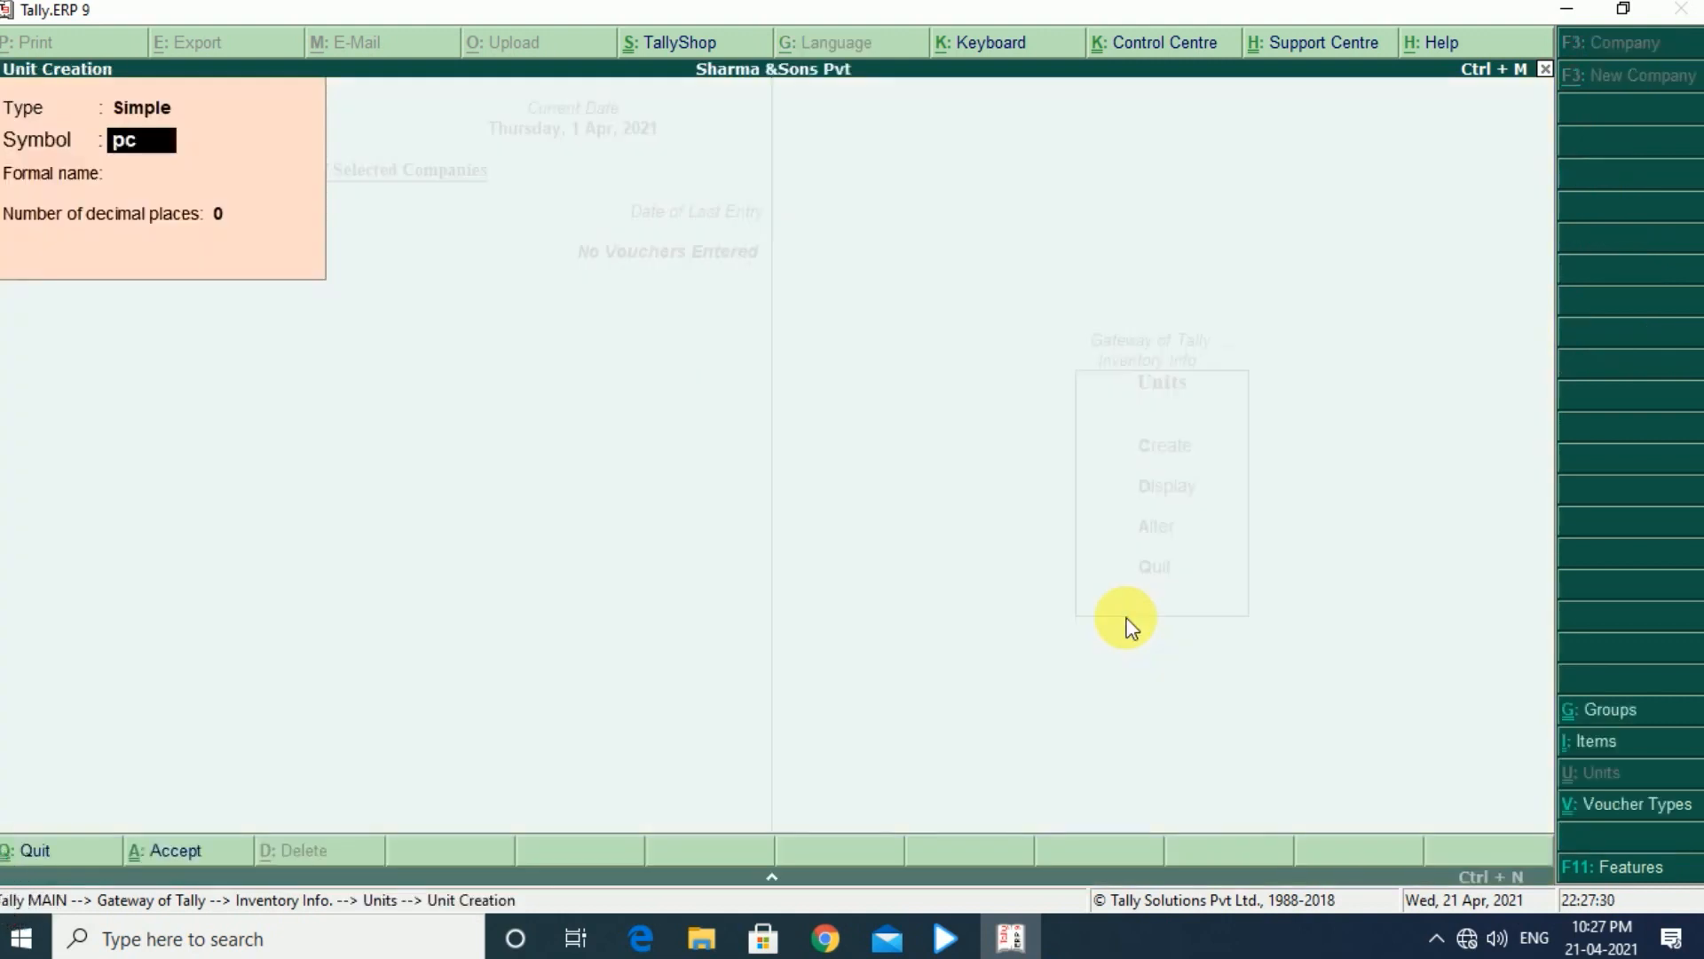
{"action": "key", "text": "Return"}
{"action": "type", "text": "Pieces"}
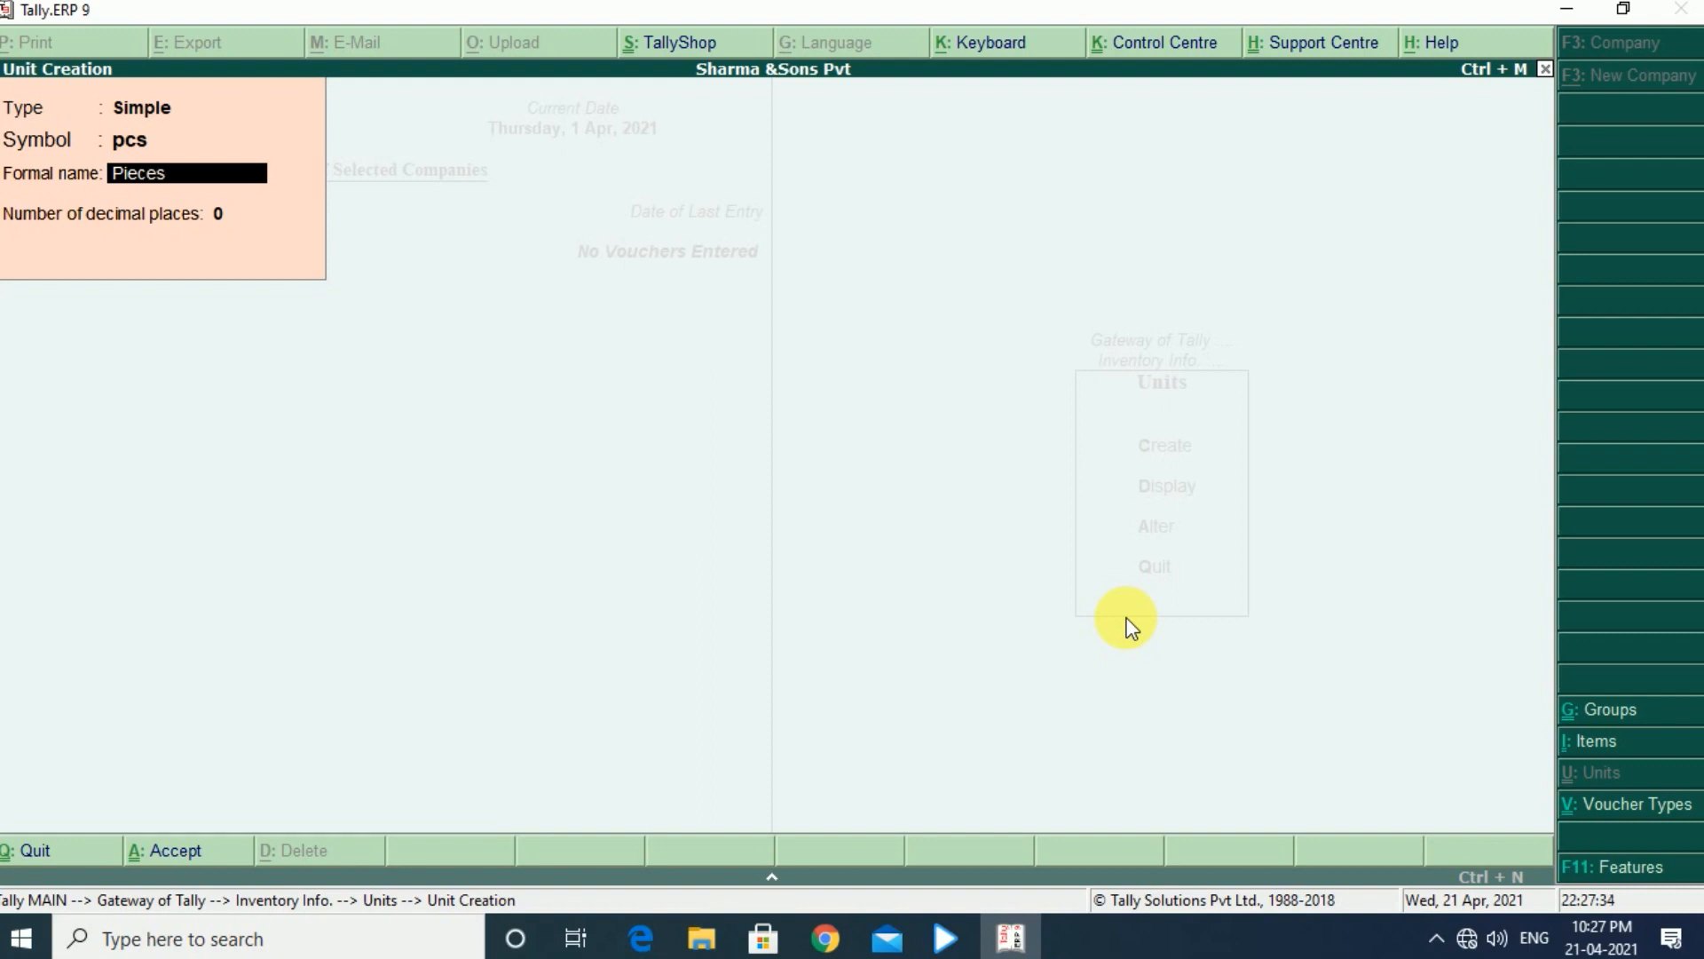
{"action": "key", "text": "Return"}
{"action": "key", "text": "Return"}
{"action": "key", "text": "Return"}
{"action": "key", "text": "Escape"}
{"action": "key", "text": "Return"}
{"action": "key", "text": "Escape"}
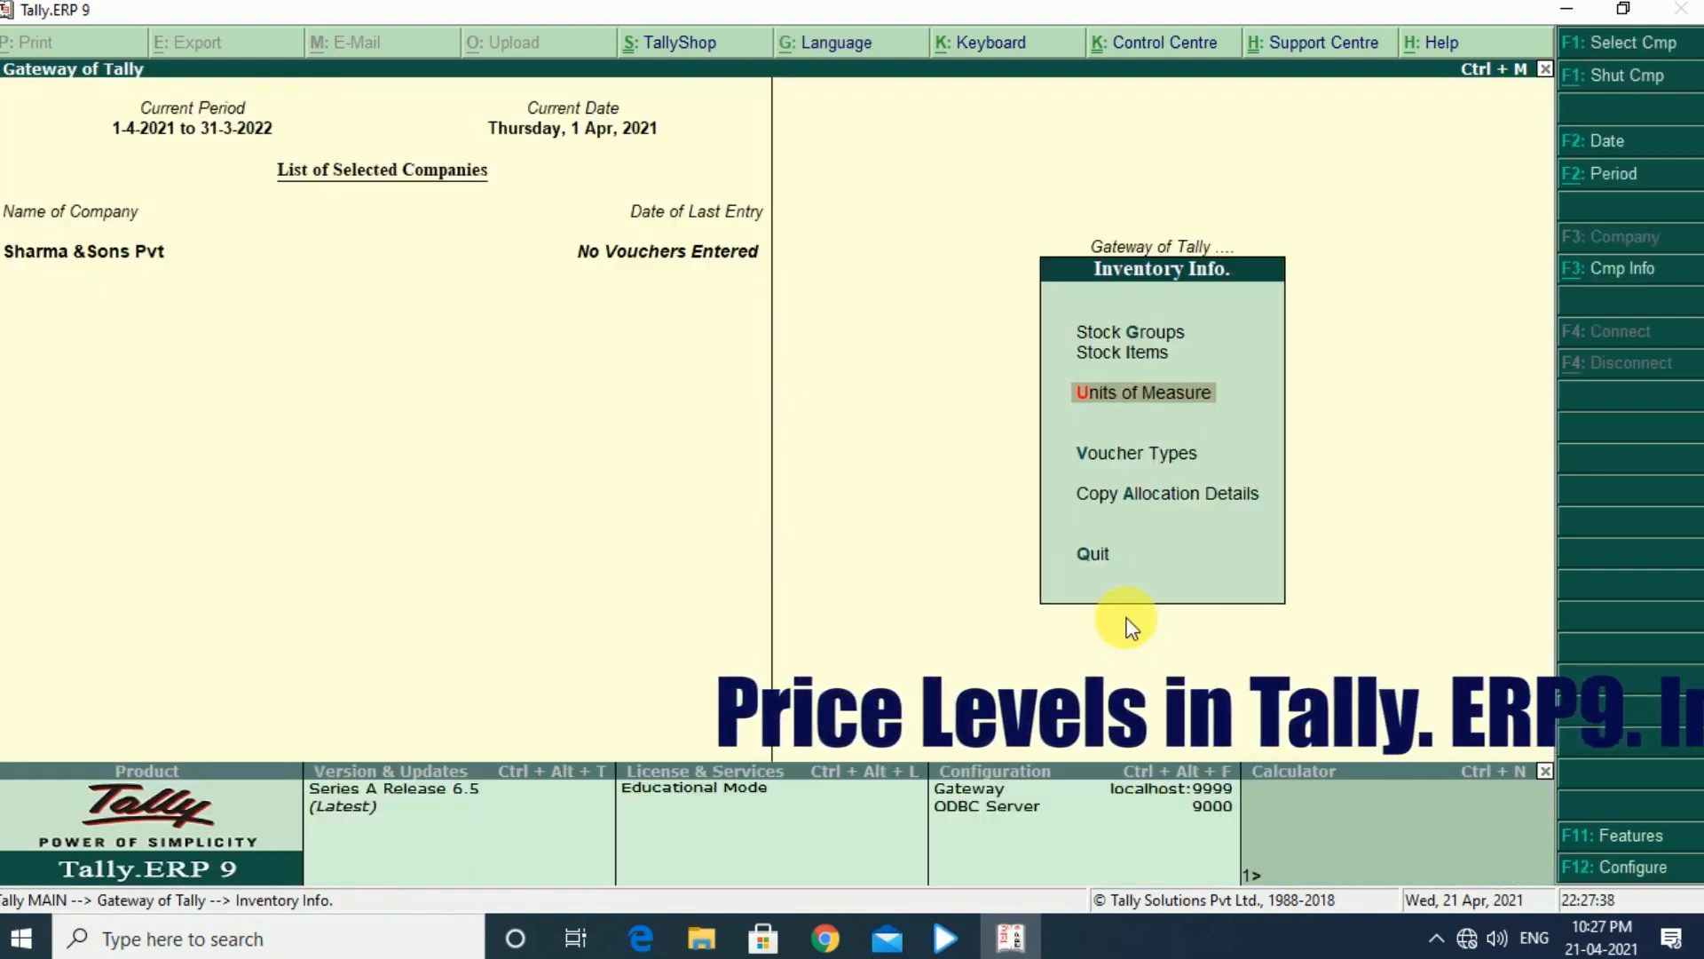
Create a single stock item named Mouse under the Computer group with pcs as its unit
{"action": "key", "text": "Up"}
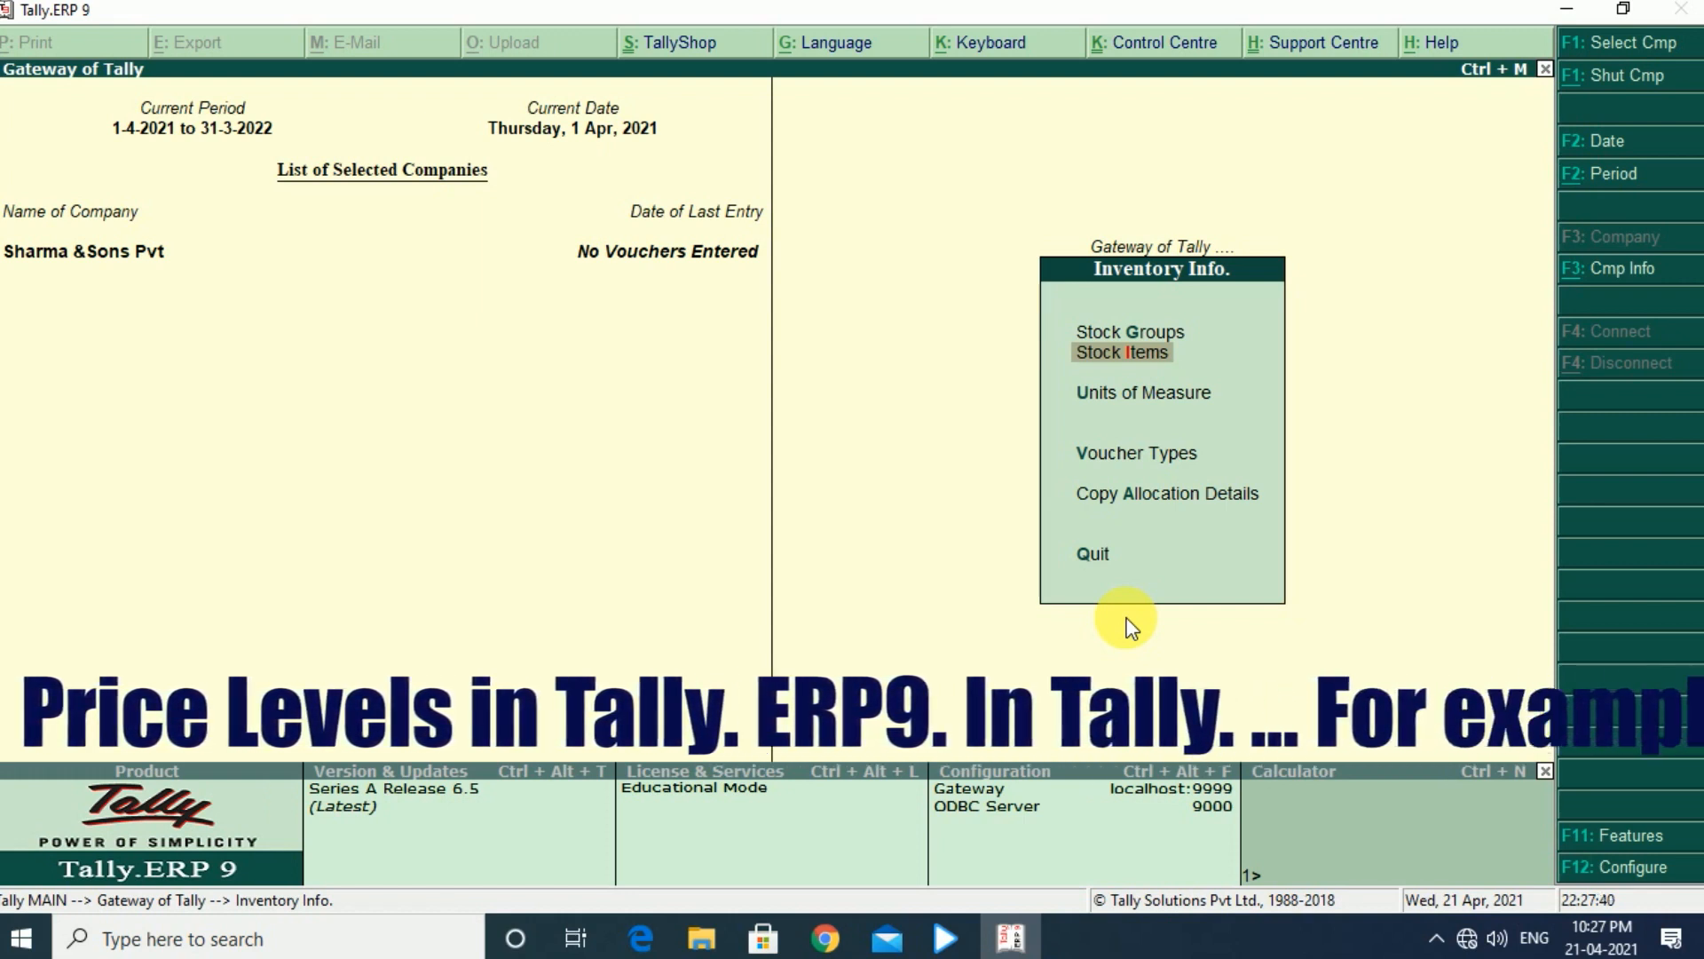
{"action": "key", "text": "Return"}
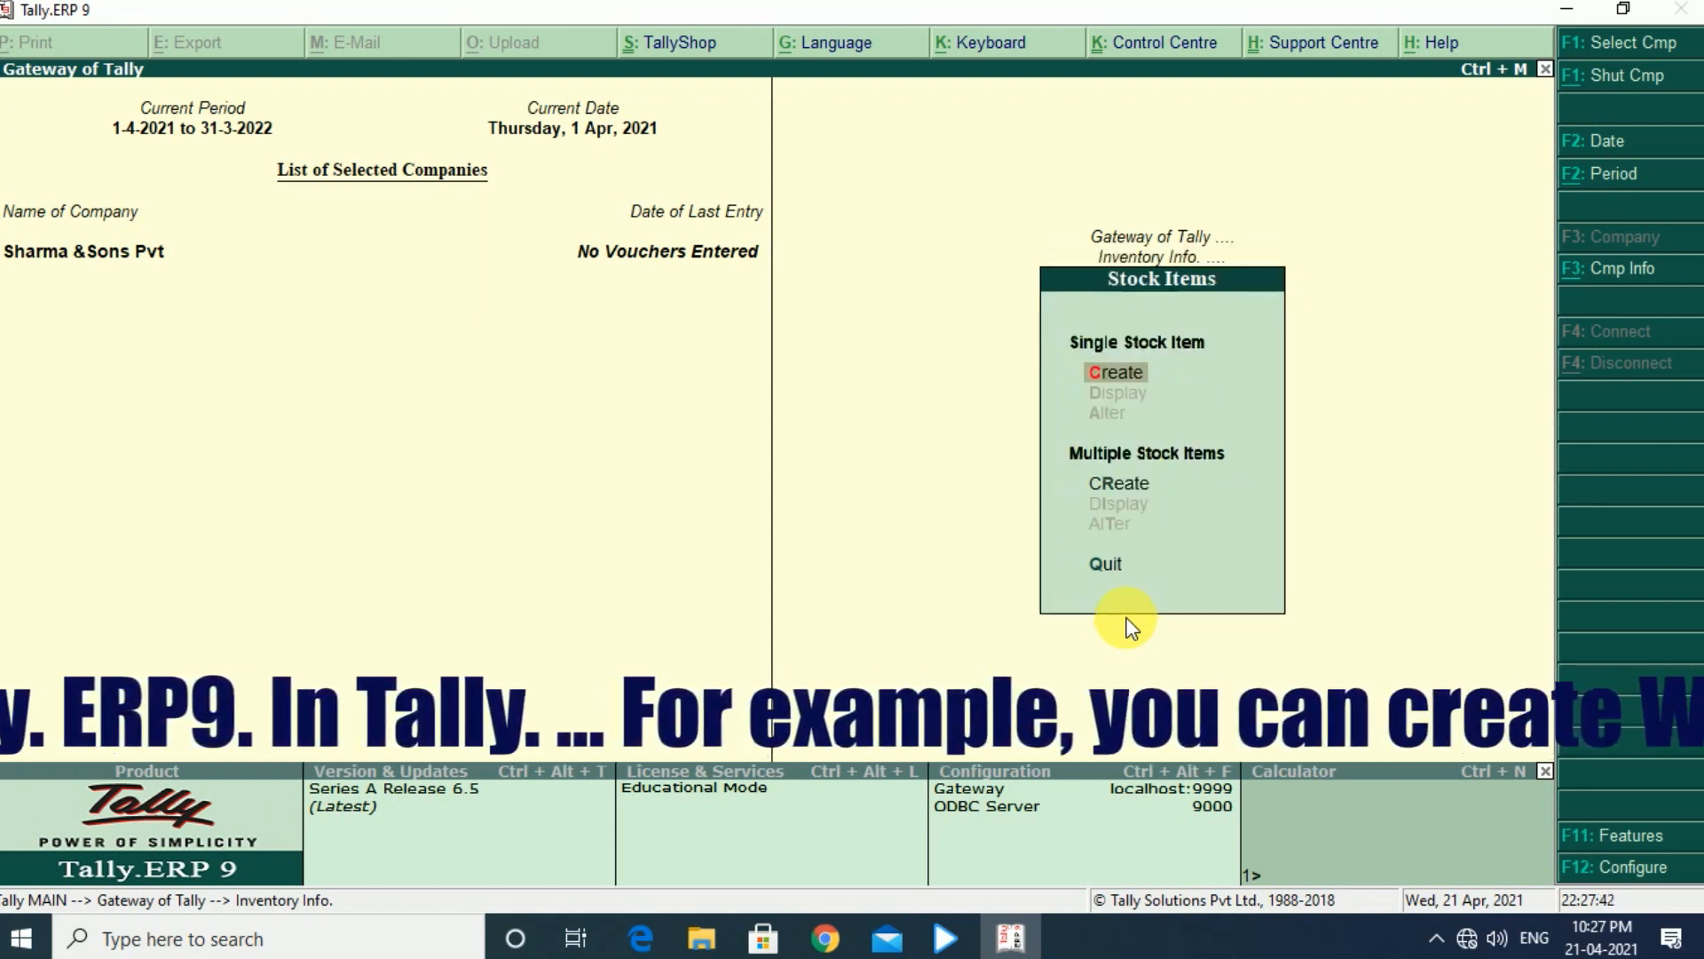
{"action": "key", "text": "Return"}
{"action": "type", "text": "Mouse"}
{"action": "key", "text": "Return"}
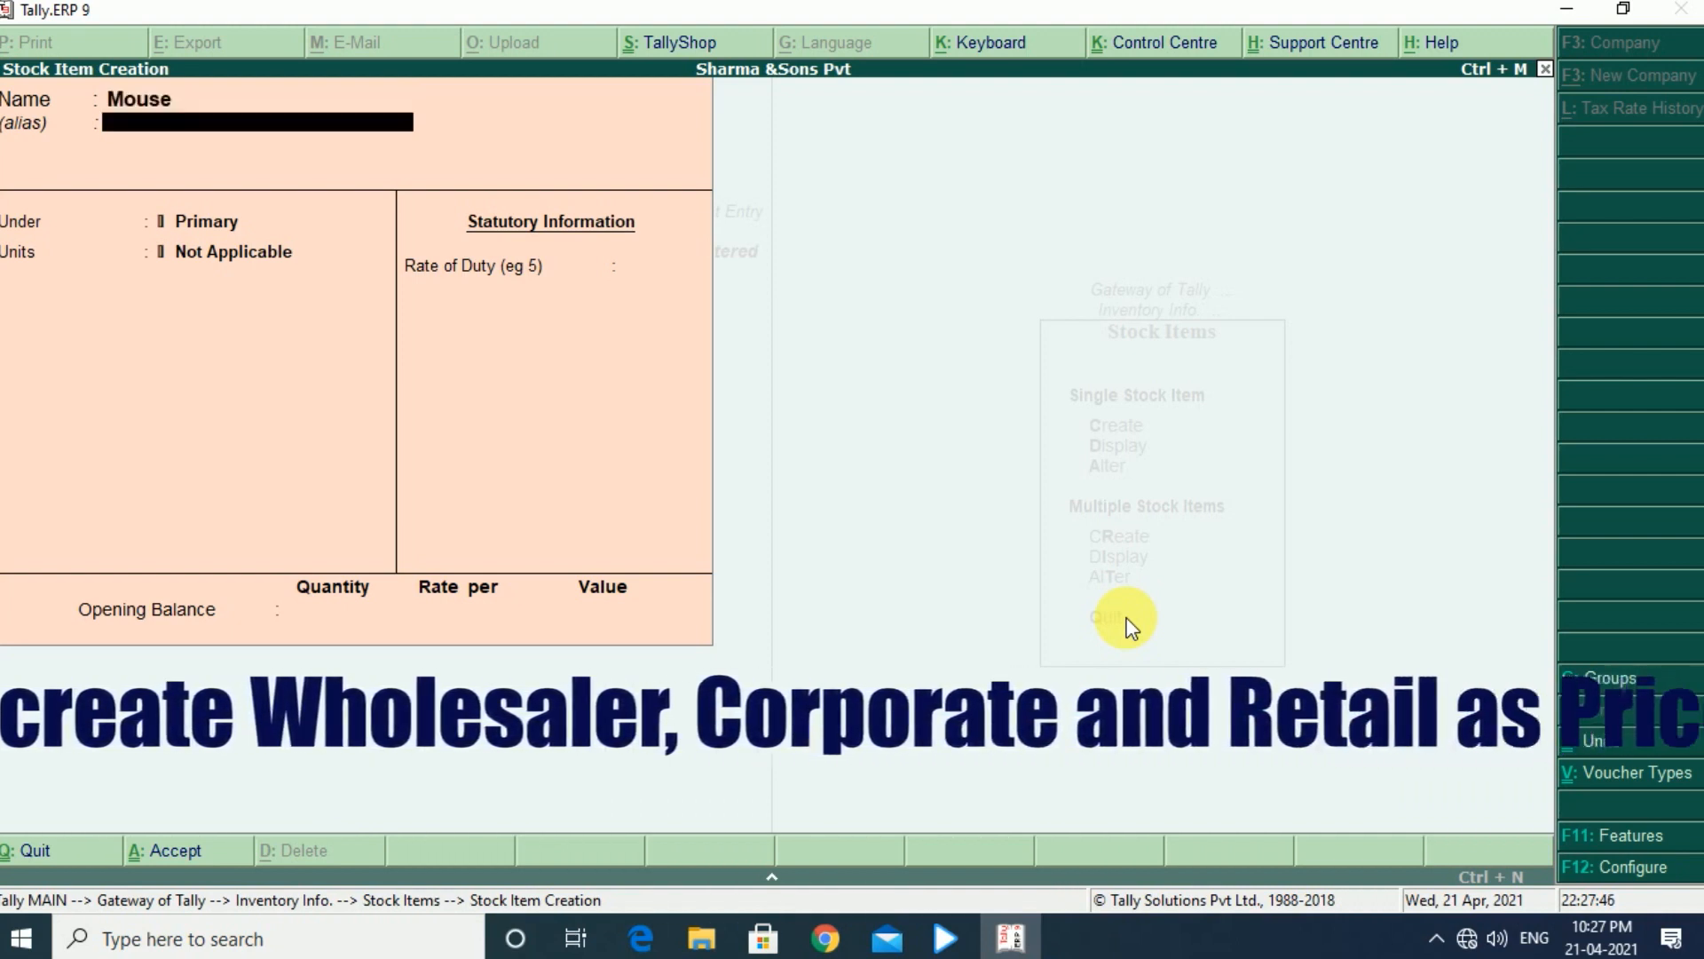
{"action": "key", "text": "Return"}
{"action": "key", "text": "Down"}
{"action": "key", "text": "Return"}
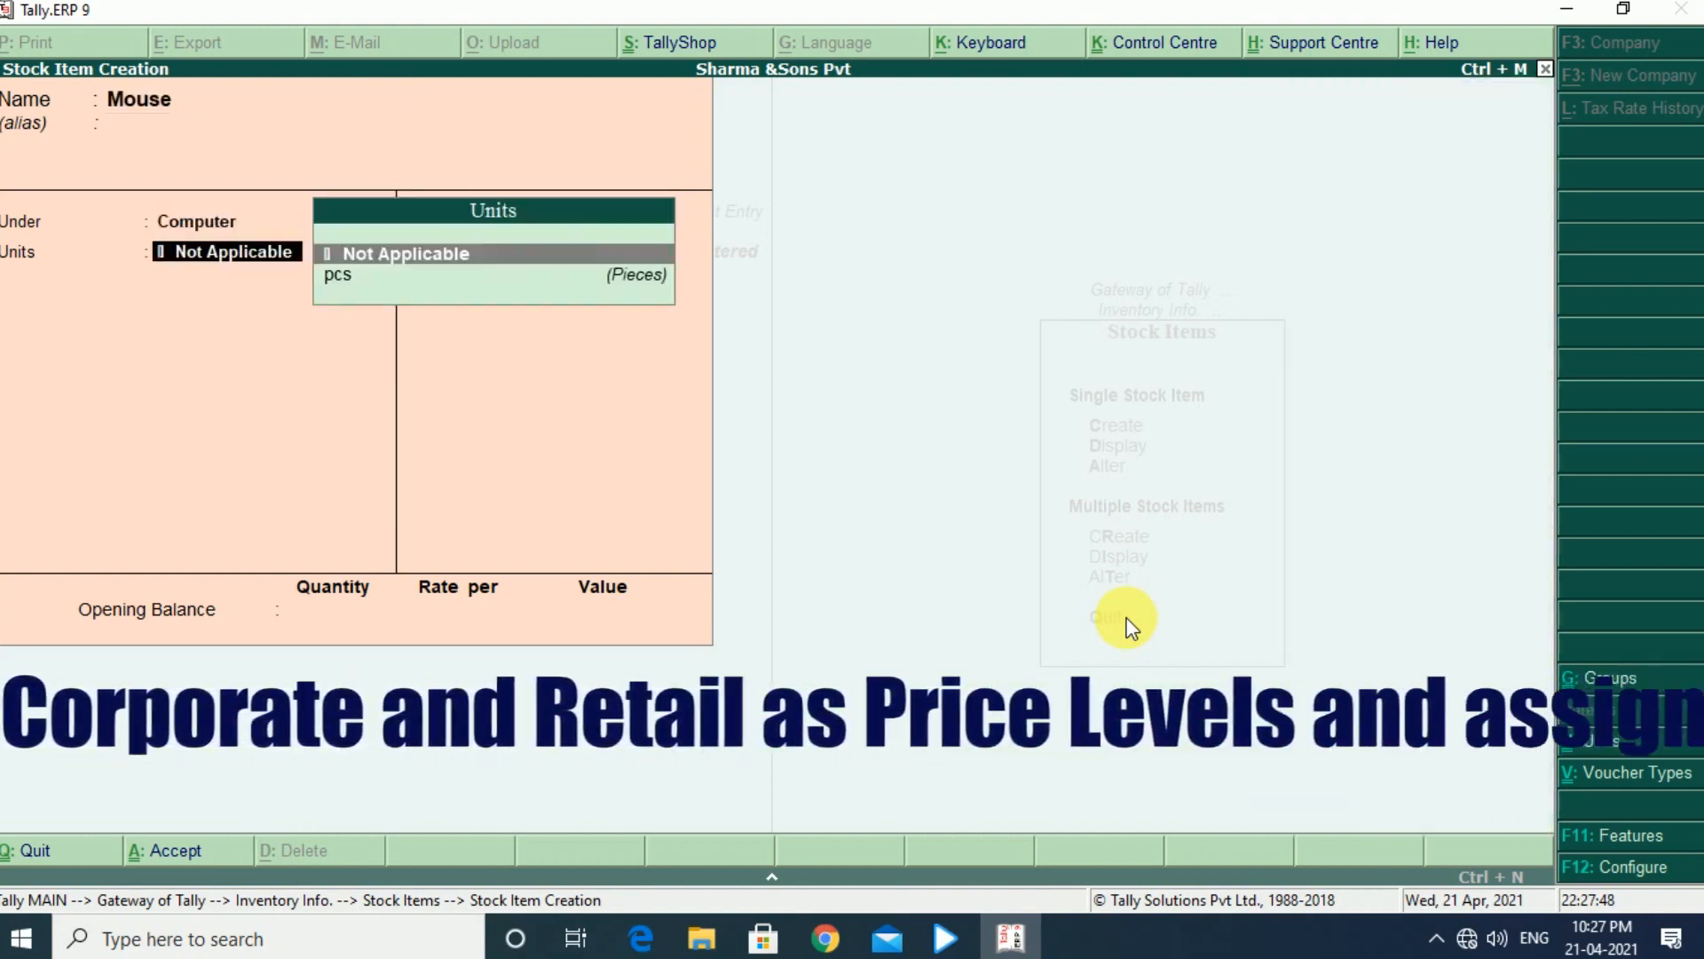
{"action": "key", "text": "Down"}
{"action": "key", "text": "Return"}
{"action": "key", "text": "Return"}
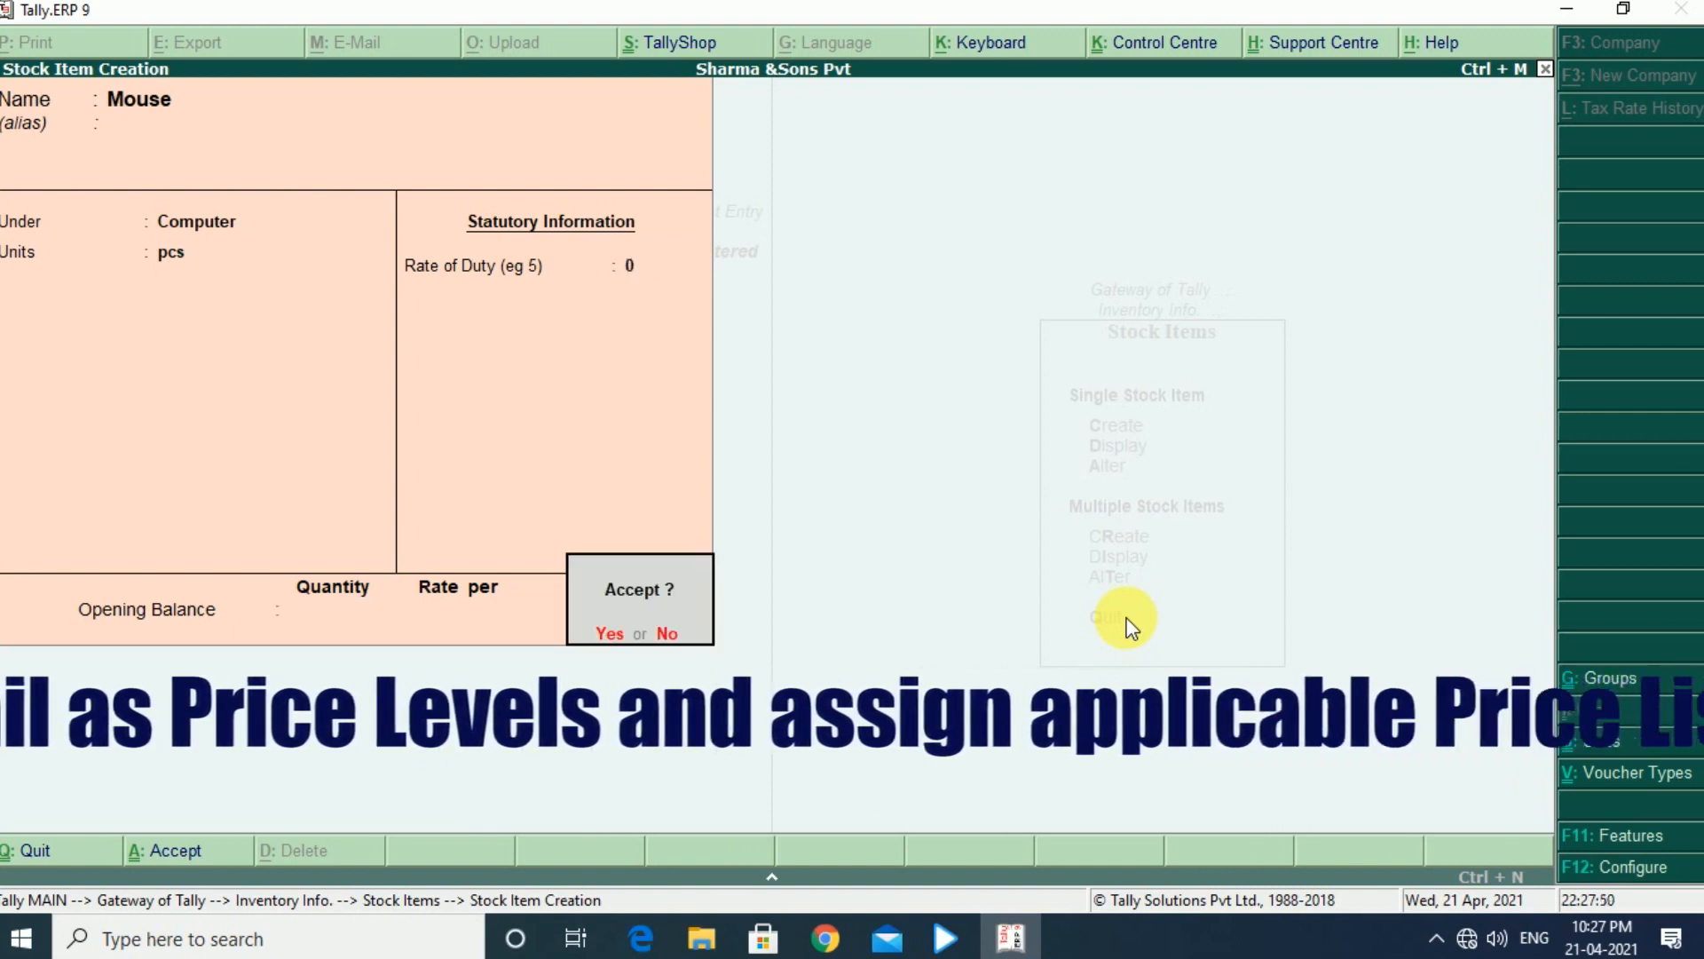
{"action": "key", "text": "Return"}
Create a stock item named Keyboard under the Computer group with pcs as its unit
{"action": "type", "text": "Keyboard"}
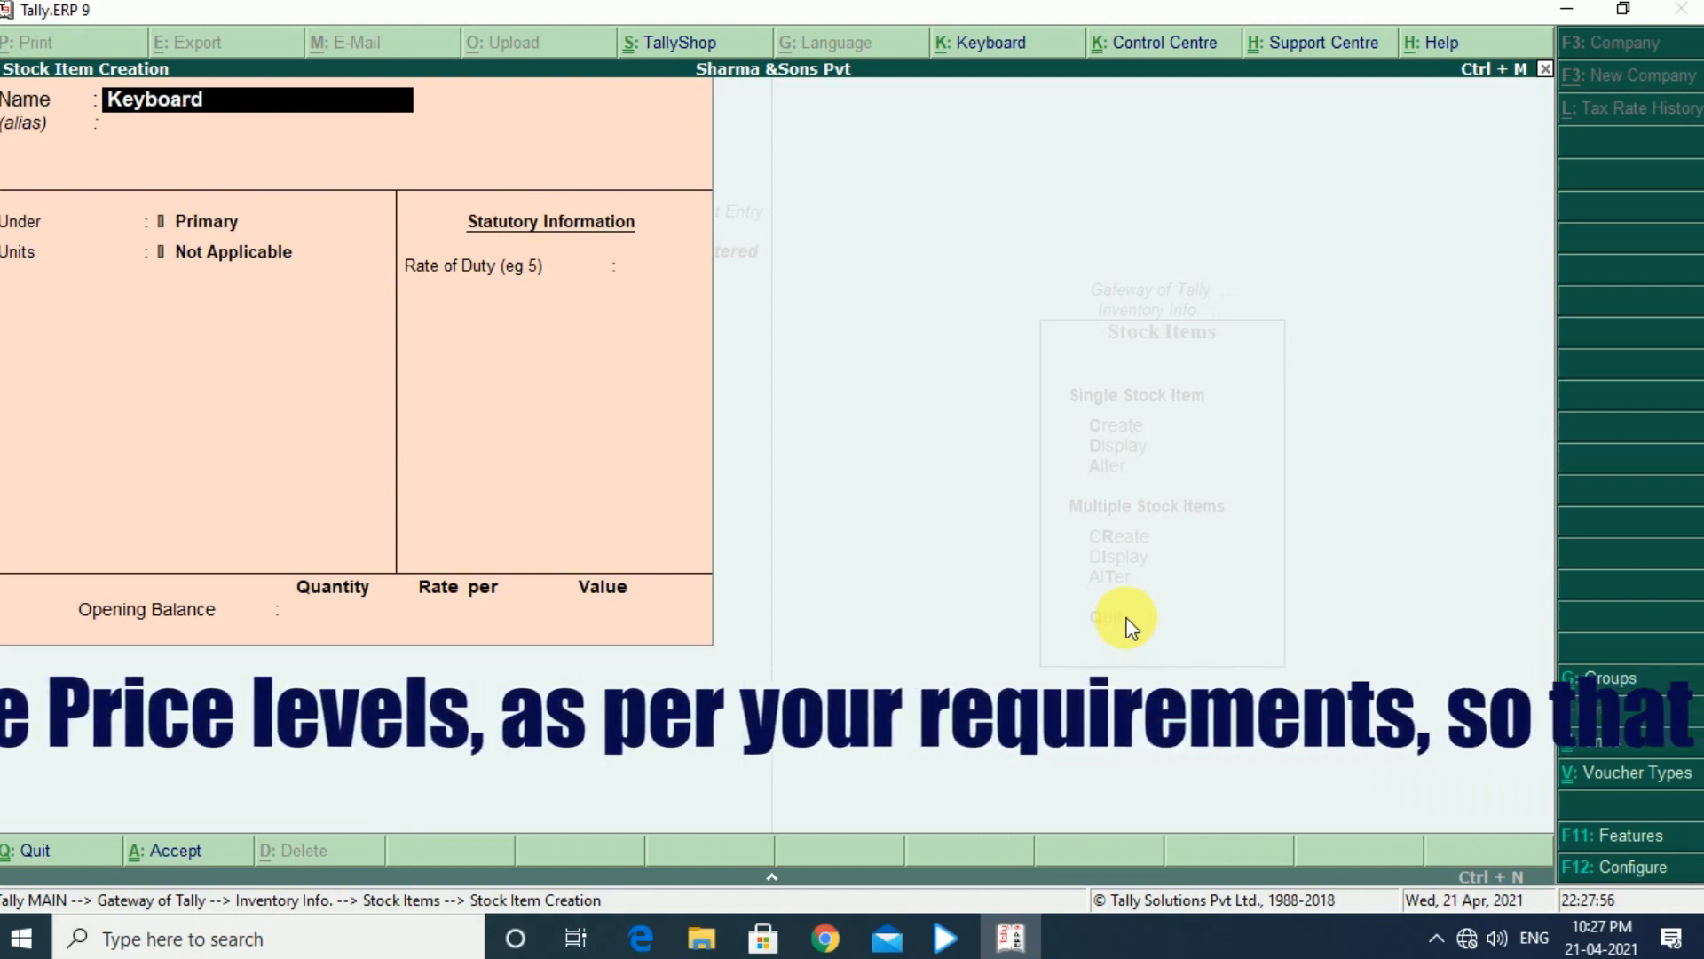
{"action": "key", "text": "Return"}
{"action": "key", "text": "Return"}
{"action": "key", "text": "Down"}
{"action": "key", "text": "Return"}
{"action": "key", "text": "Down"}
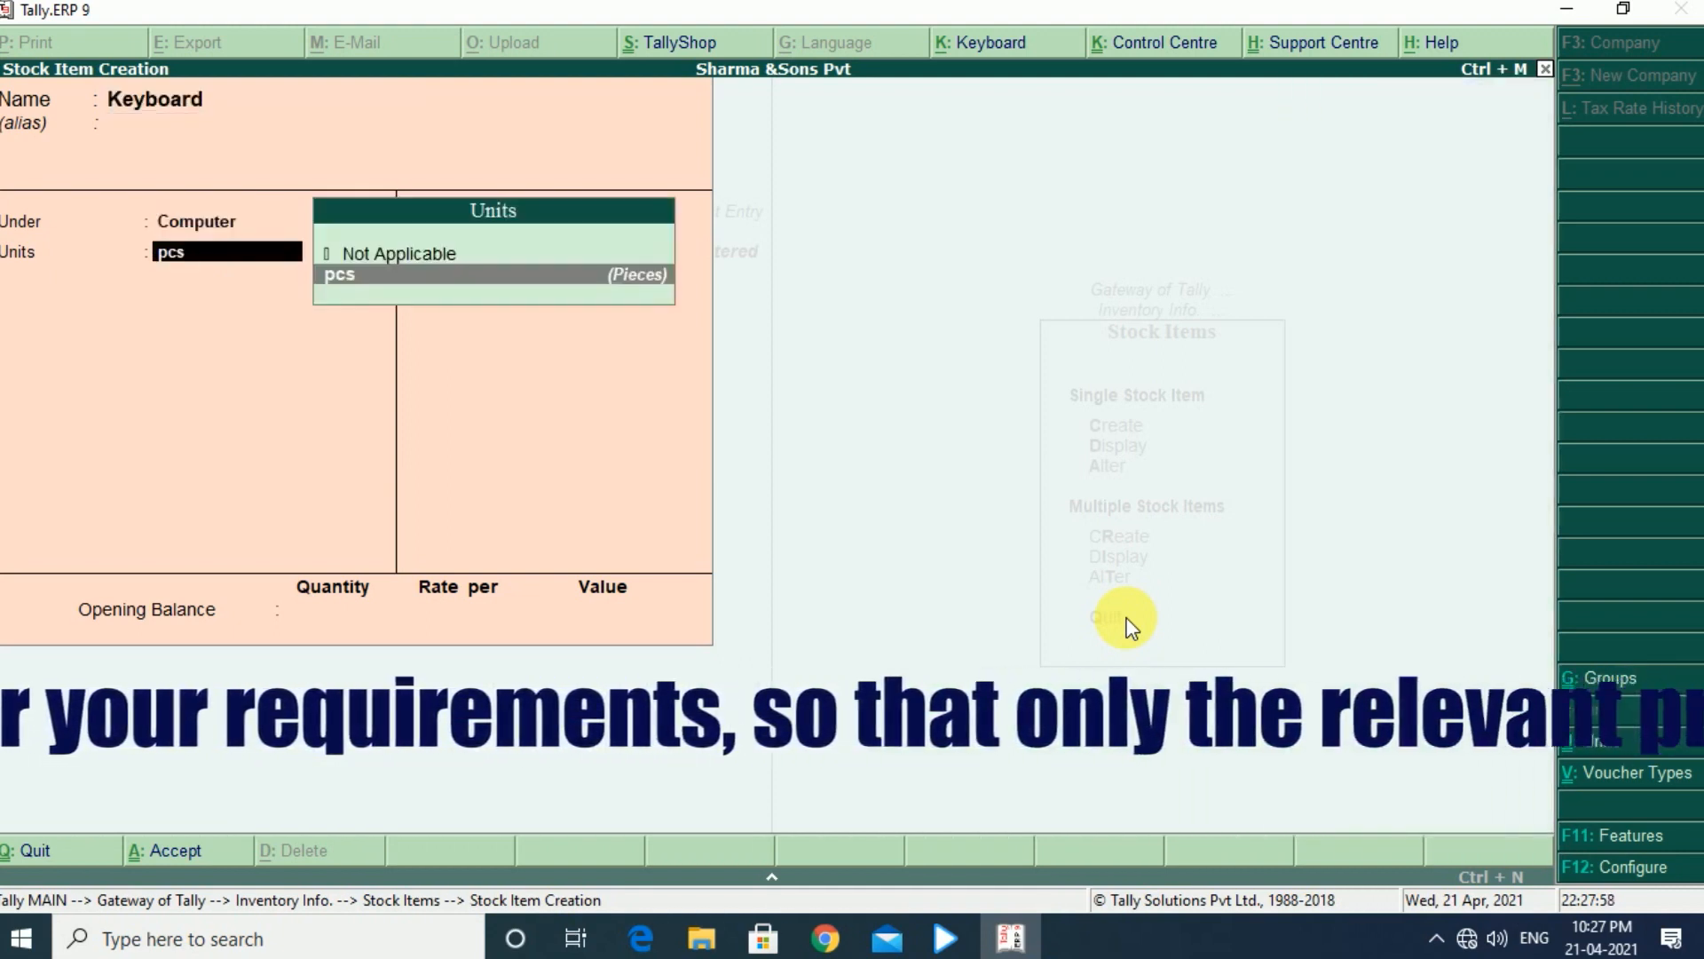
{"action": "key", "text": "Return"}
{"action": "key", "text": "Return"}
{"action": "key", "text": "Return"}
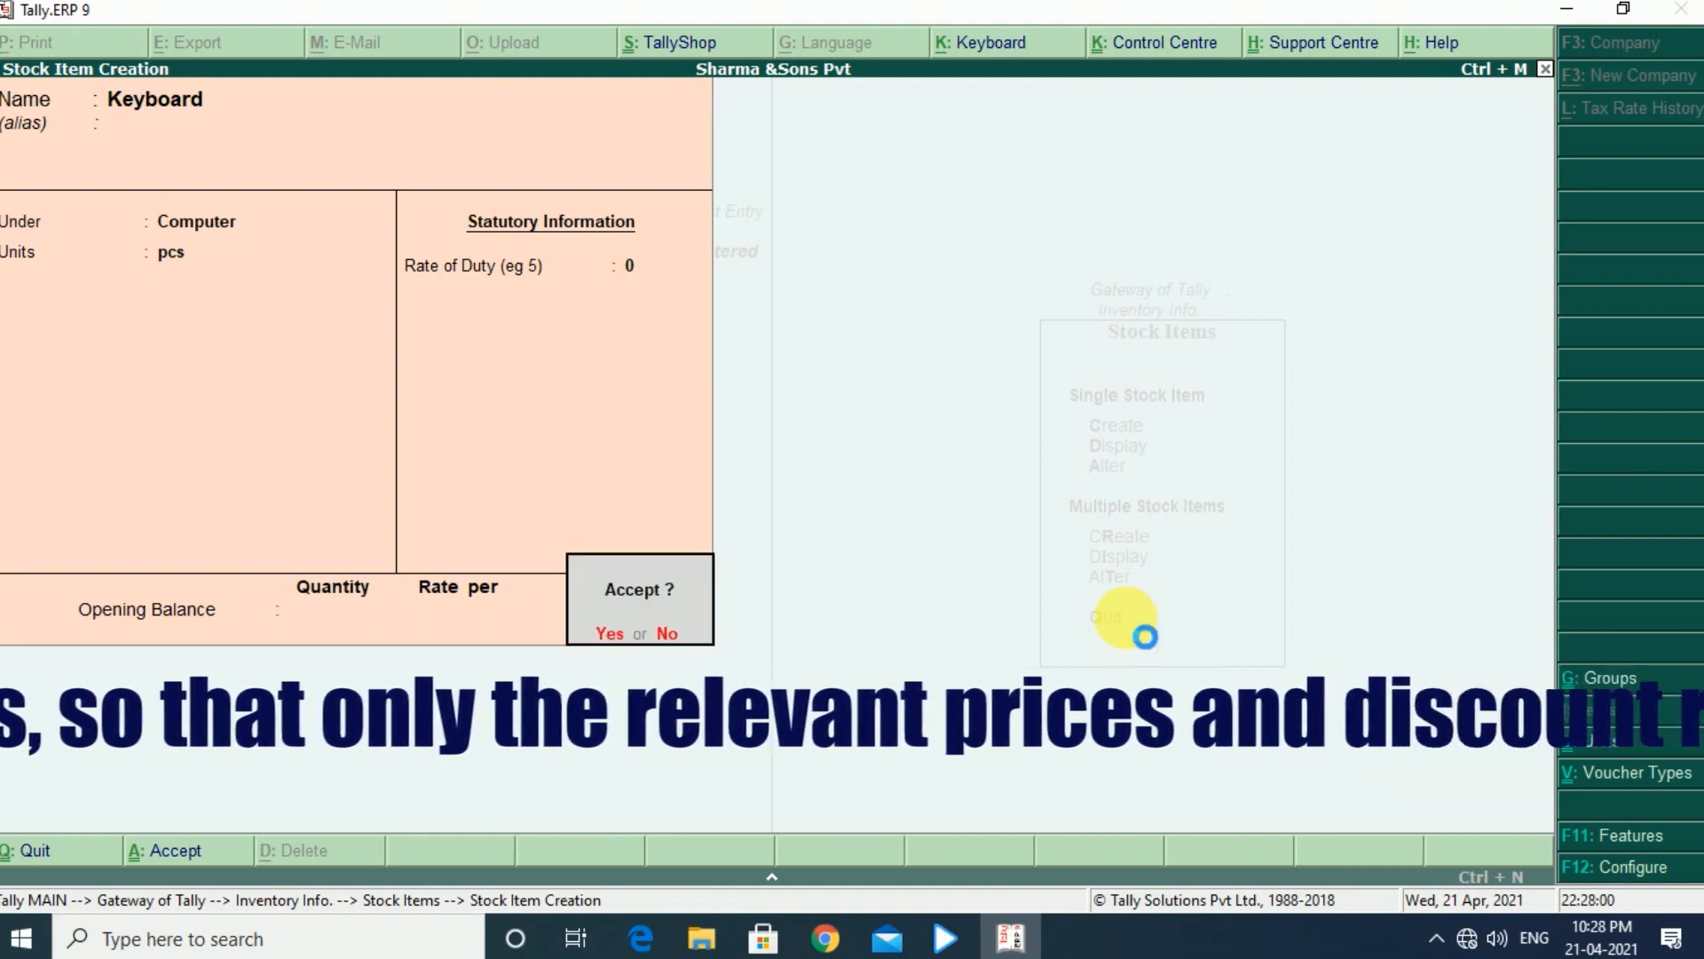
{"action": "key", "text": "Return"}
Create a stock item named Cpu under the Computer group with pcs as its unit
{"action": "type", "text": "Cpu"}
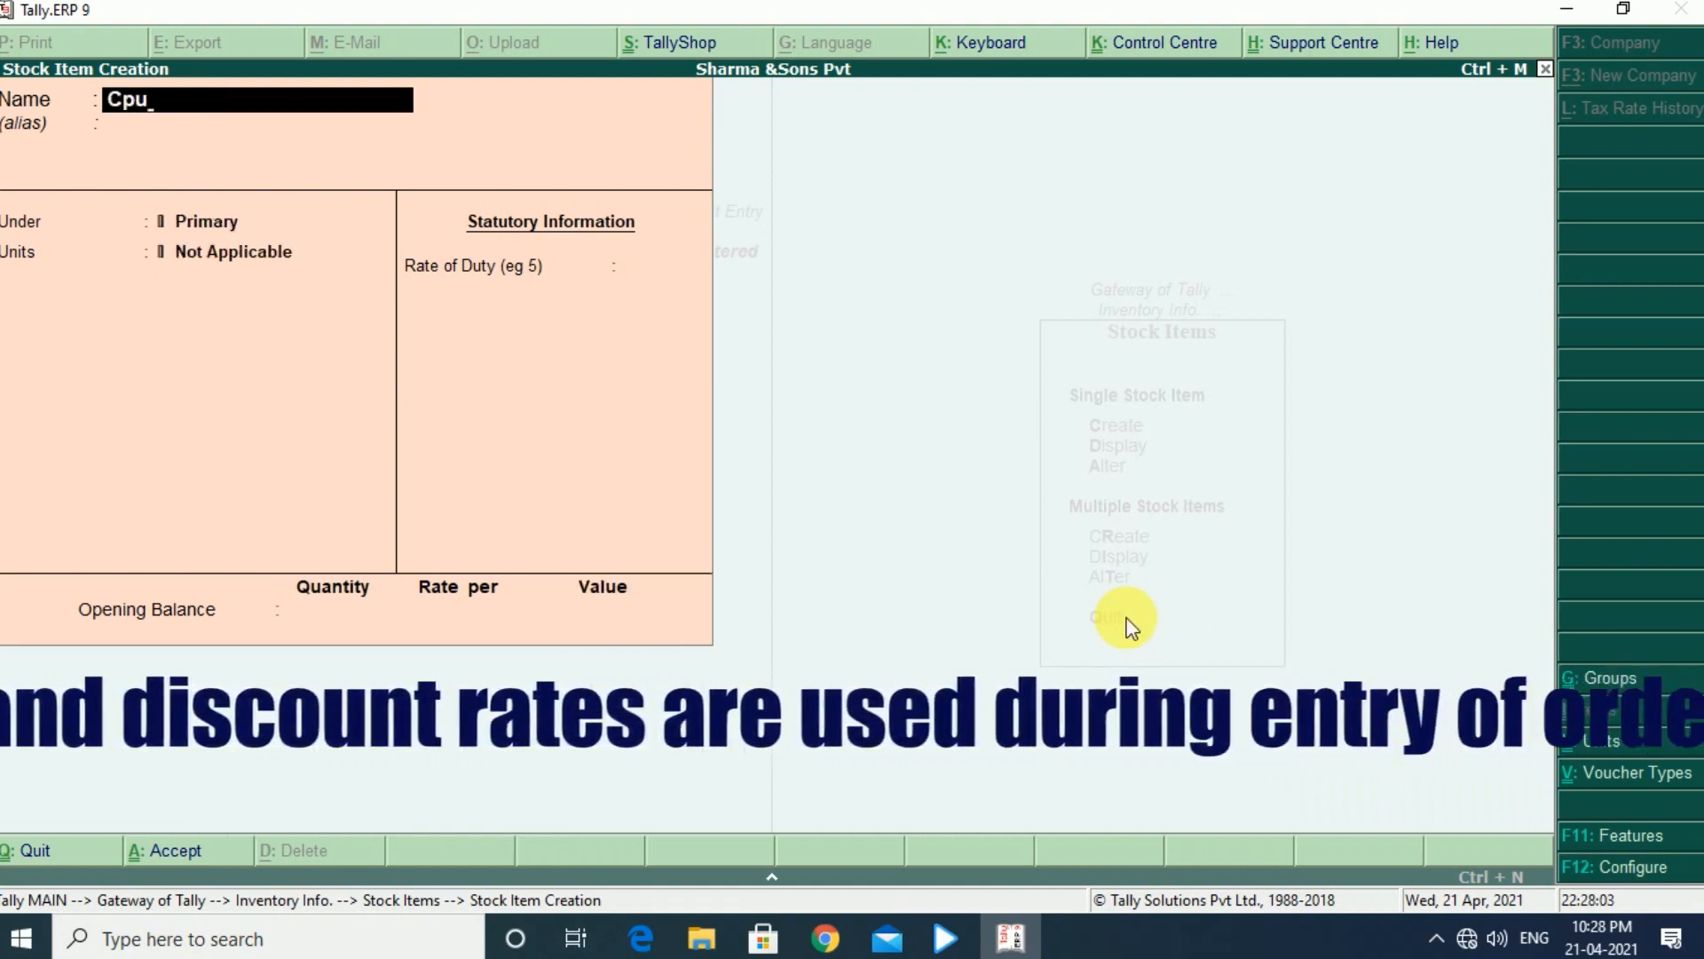
{"action": "key", "text": "Return"}
{"action": "key", "text": "Return"}
{"action": "key", "text": "Down"}
{"action": "key", "text": "Return"}
{"action": "key", "text": "Return"}
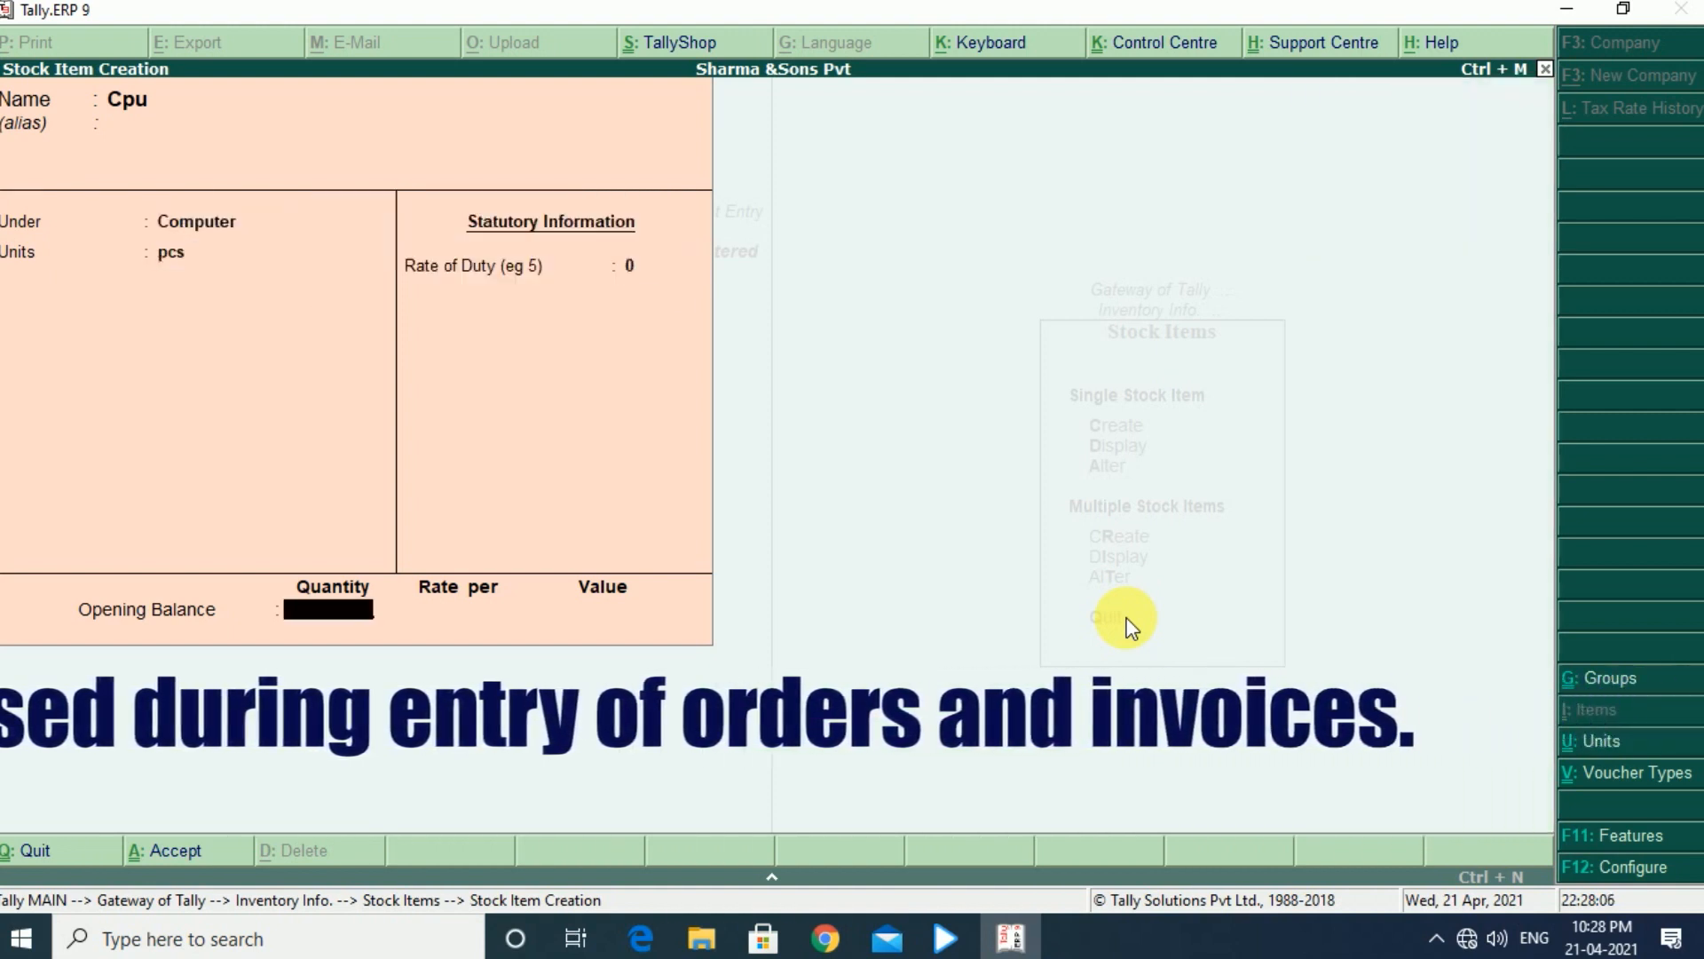
{"action": "key", "text": "Return"}
{"action": "key", "text": "Return"}
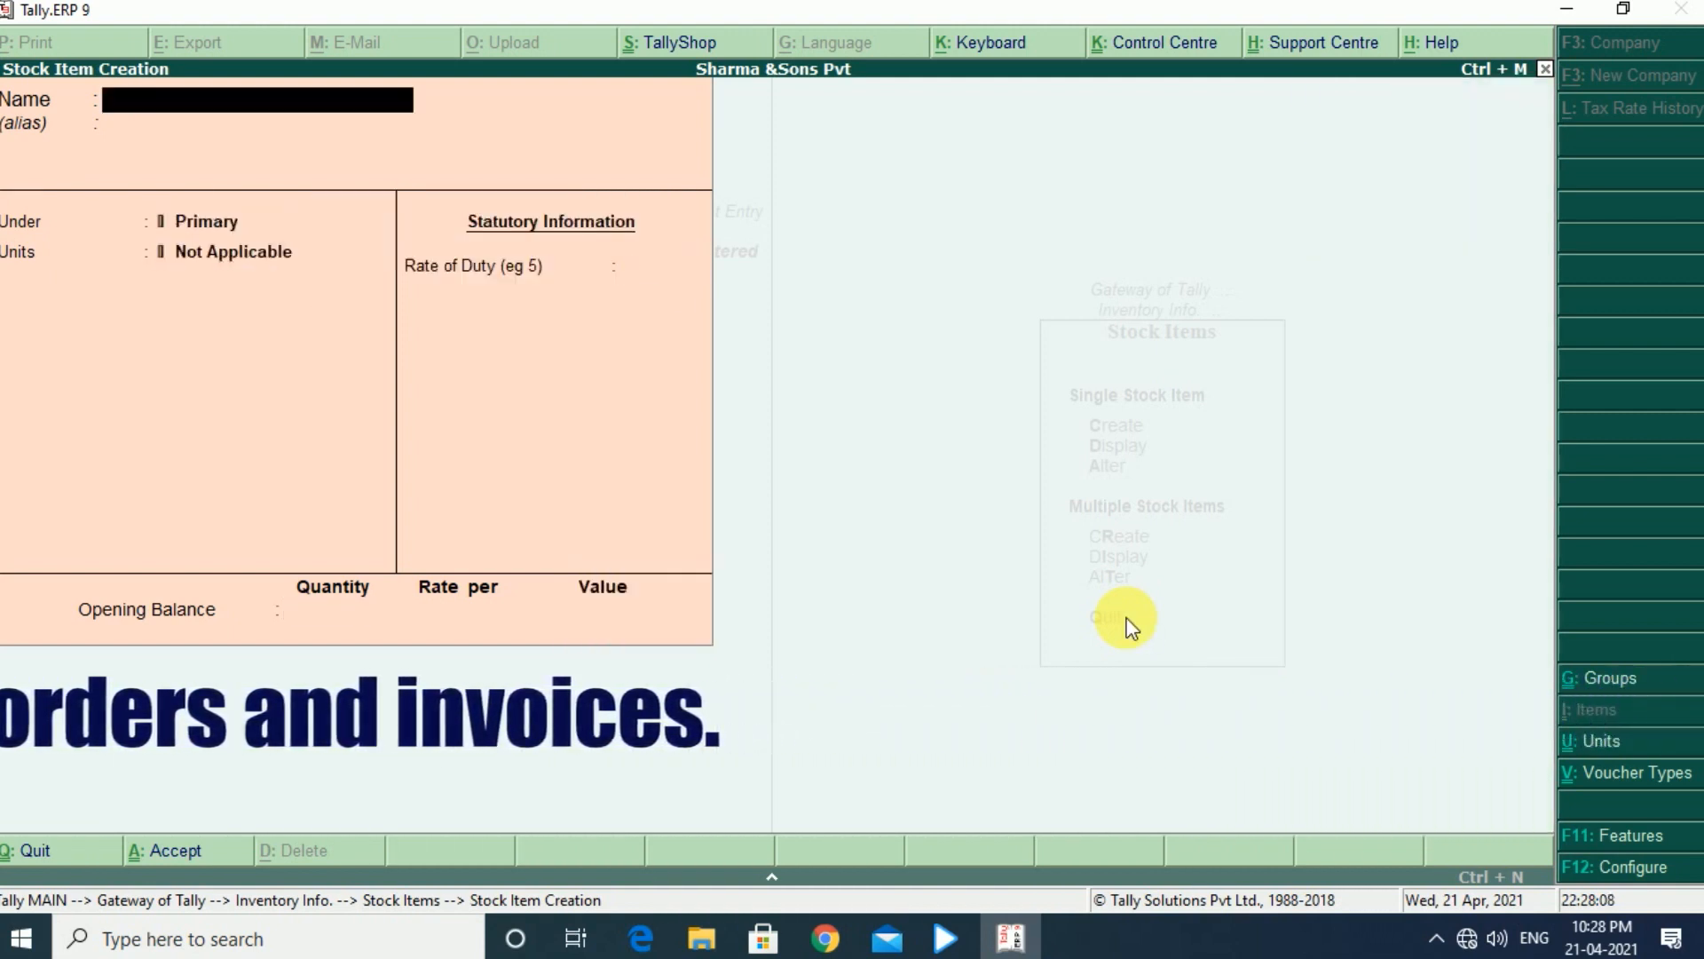
Create a stock item named Hard Disk under the Computer group with pcs as its unit, and return to the Stock Items menu
{"action": "type", "text": "Hard Disk"}
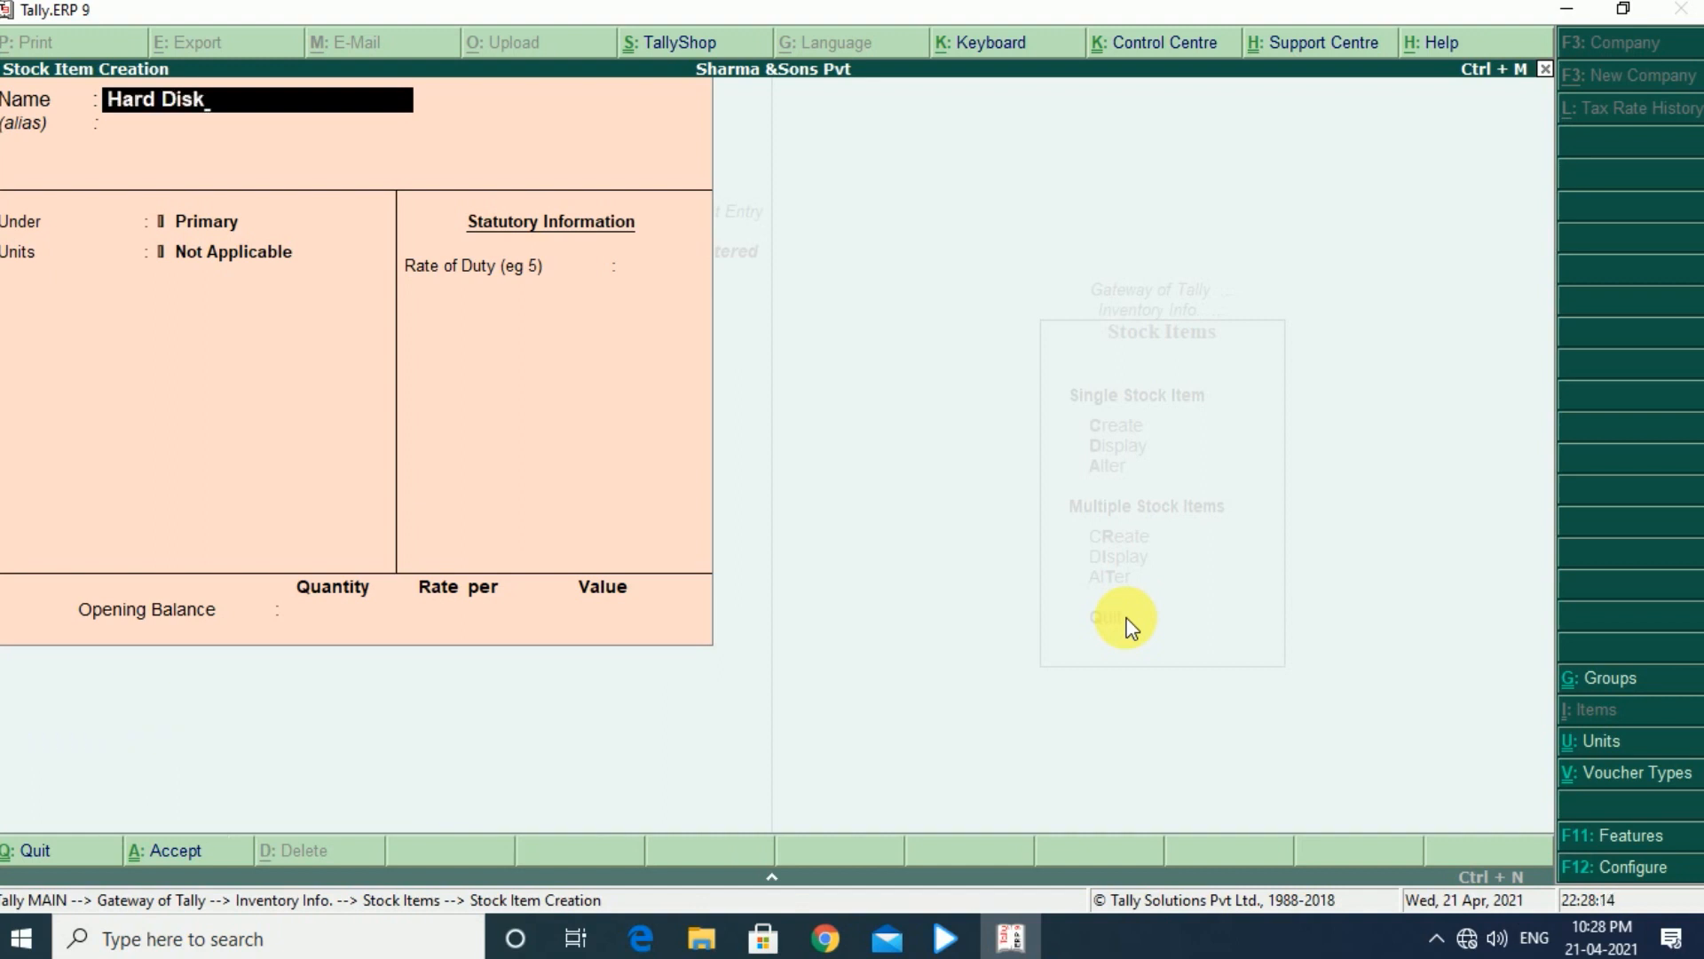
{"action": "key", "text": "Return"}
{"action": "key", "text": "Return"}
{"action": "key", "text": "Down"}
{"action": "key", "text": "Return"}
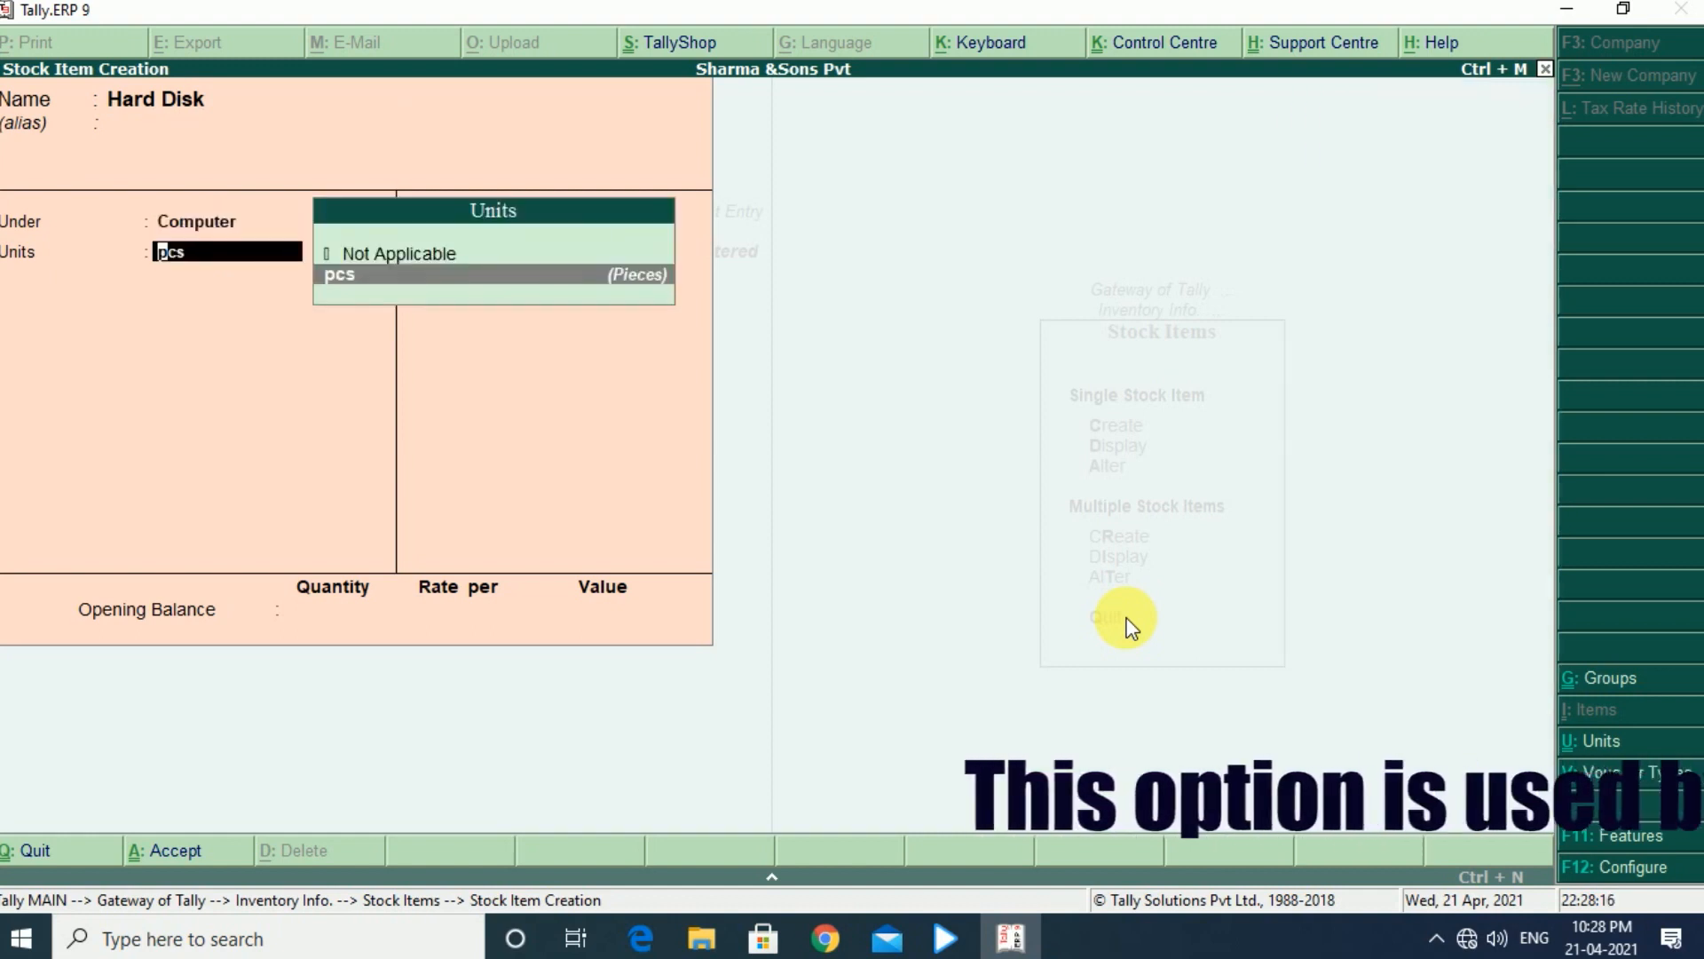
{"action": "key", "text": "Return"}
{"action": "key", "text": "Return"}
{"action": "key", "text": "Return"}
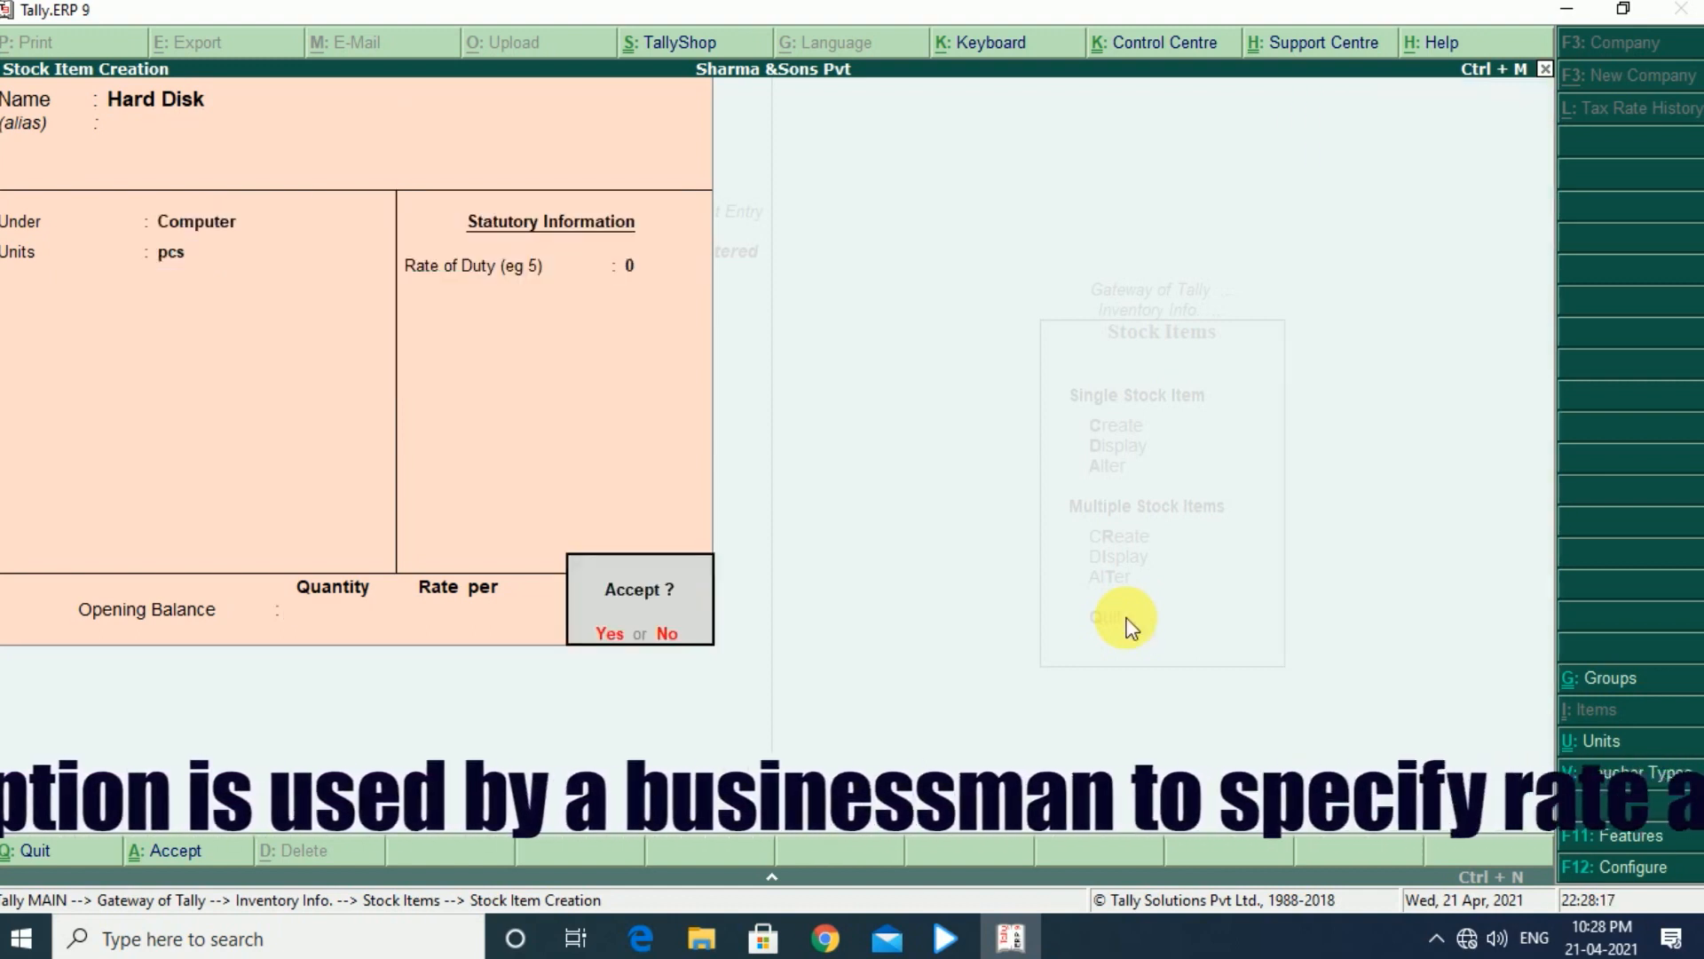
{"action": "key", "text": "Return"}
{"action": "key", "text": "Escape"}
{"action": "key", "text": "Return"}
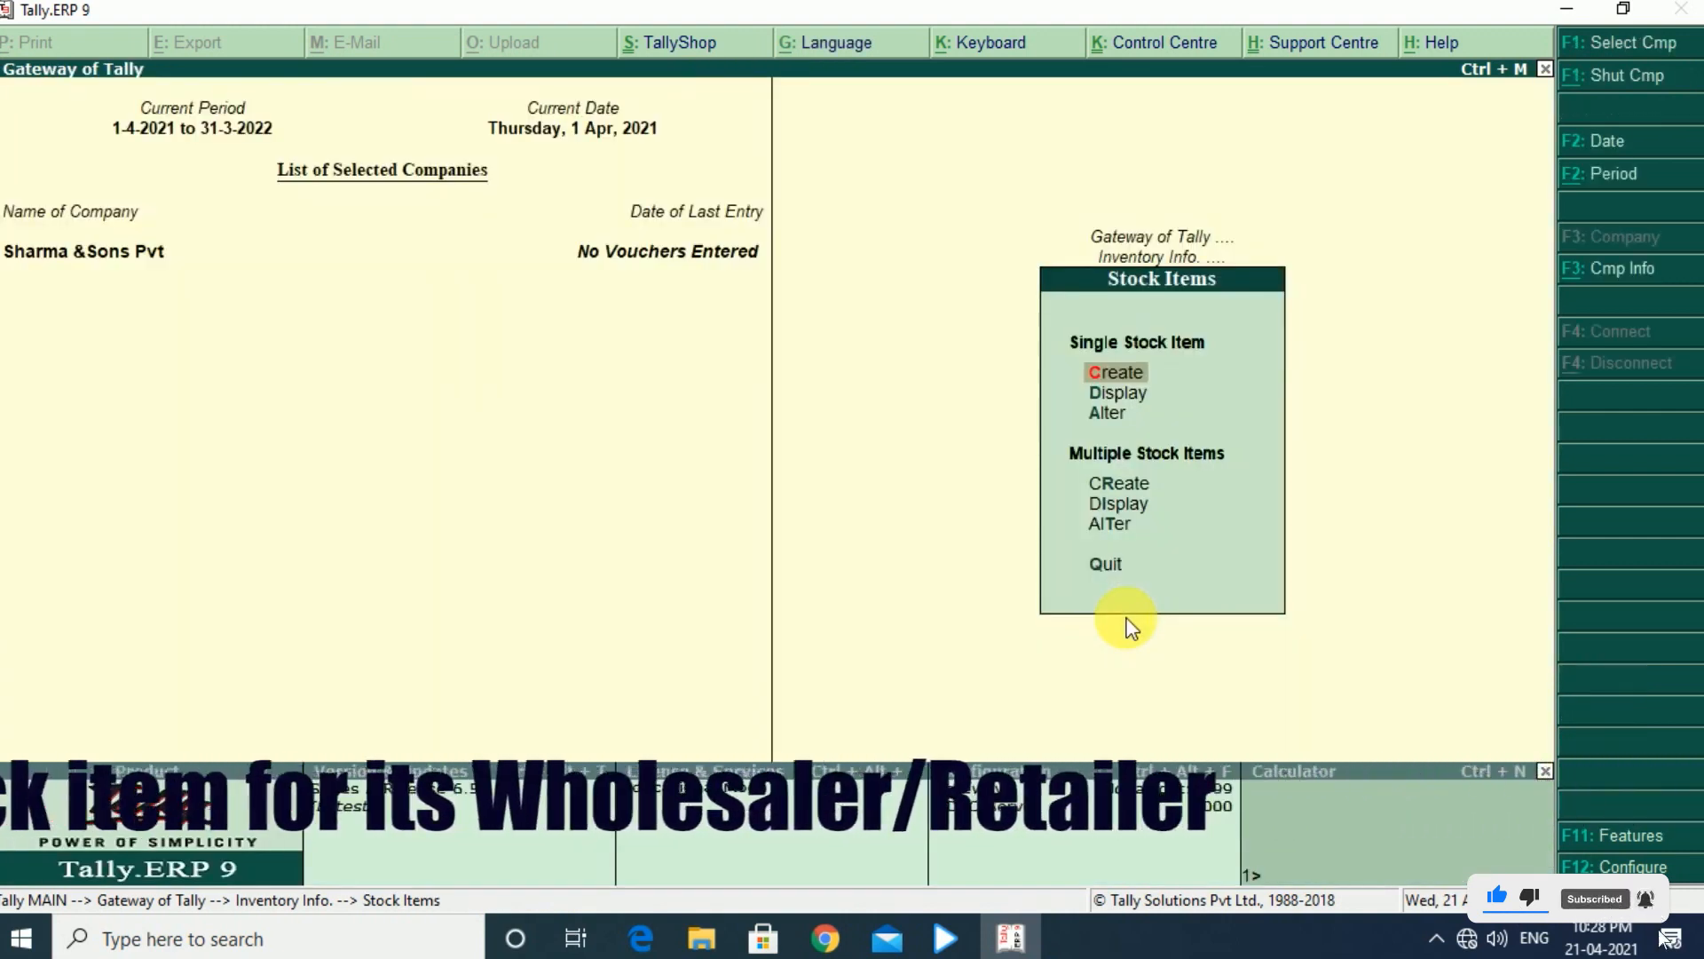
Examine the list of single stock items available for display, and return to the Gateway of Tally
{"action": "key", "text": "Down"}
{"action": "key", "text": "Return"}
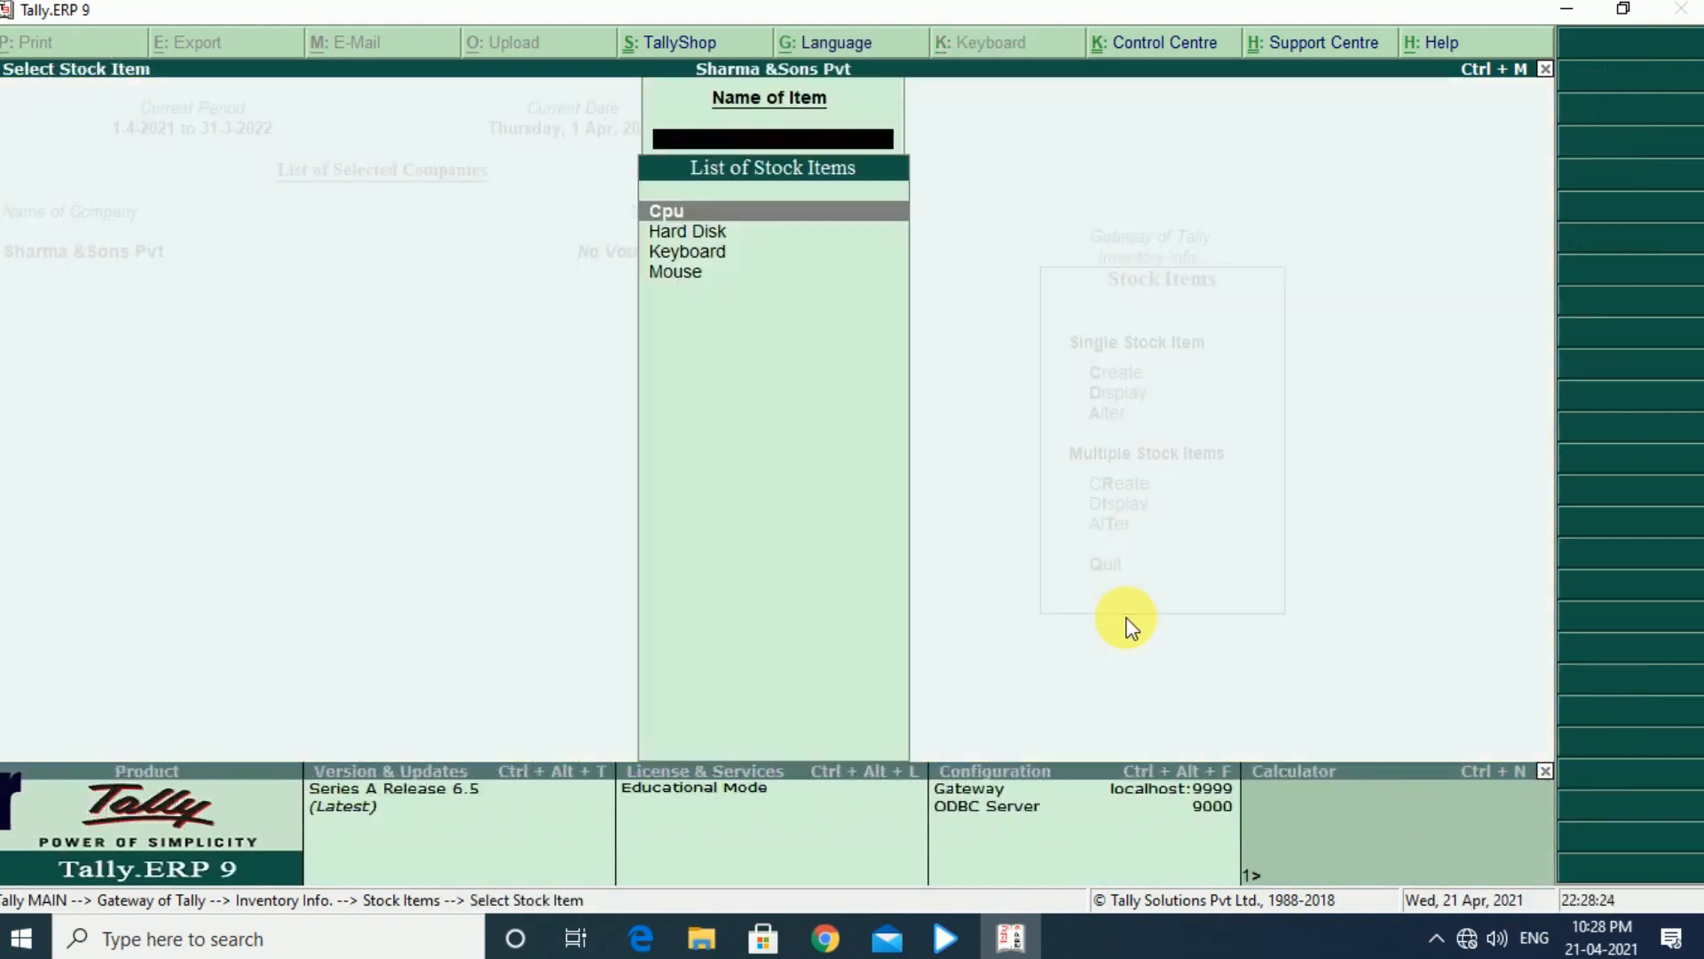
{"action": "key", "text": "Down"}
{"action": "key", "text": "Down"}
{"action": "key", "text": "Down"}
{"action": "key", "text": "Up"}
{"action": "key", "text": "Up"}
{"action": "key", "text": "Up"}
{"action": "key", "text": "Down"}
{"action": "key", "text": "Down"}
{"action": "key", "text": "Escape"}
{"action": "key", "text": "Escape"}
{"action": "key", "text": "Escape"}
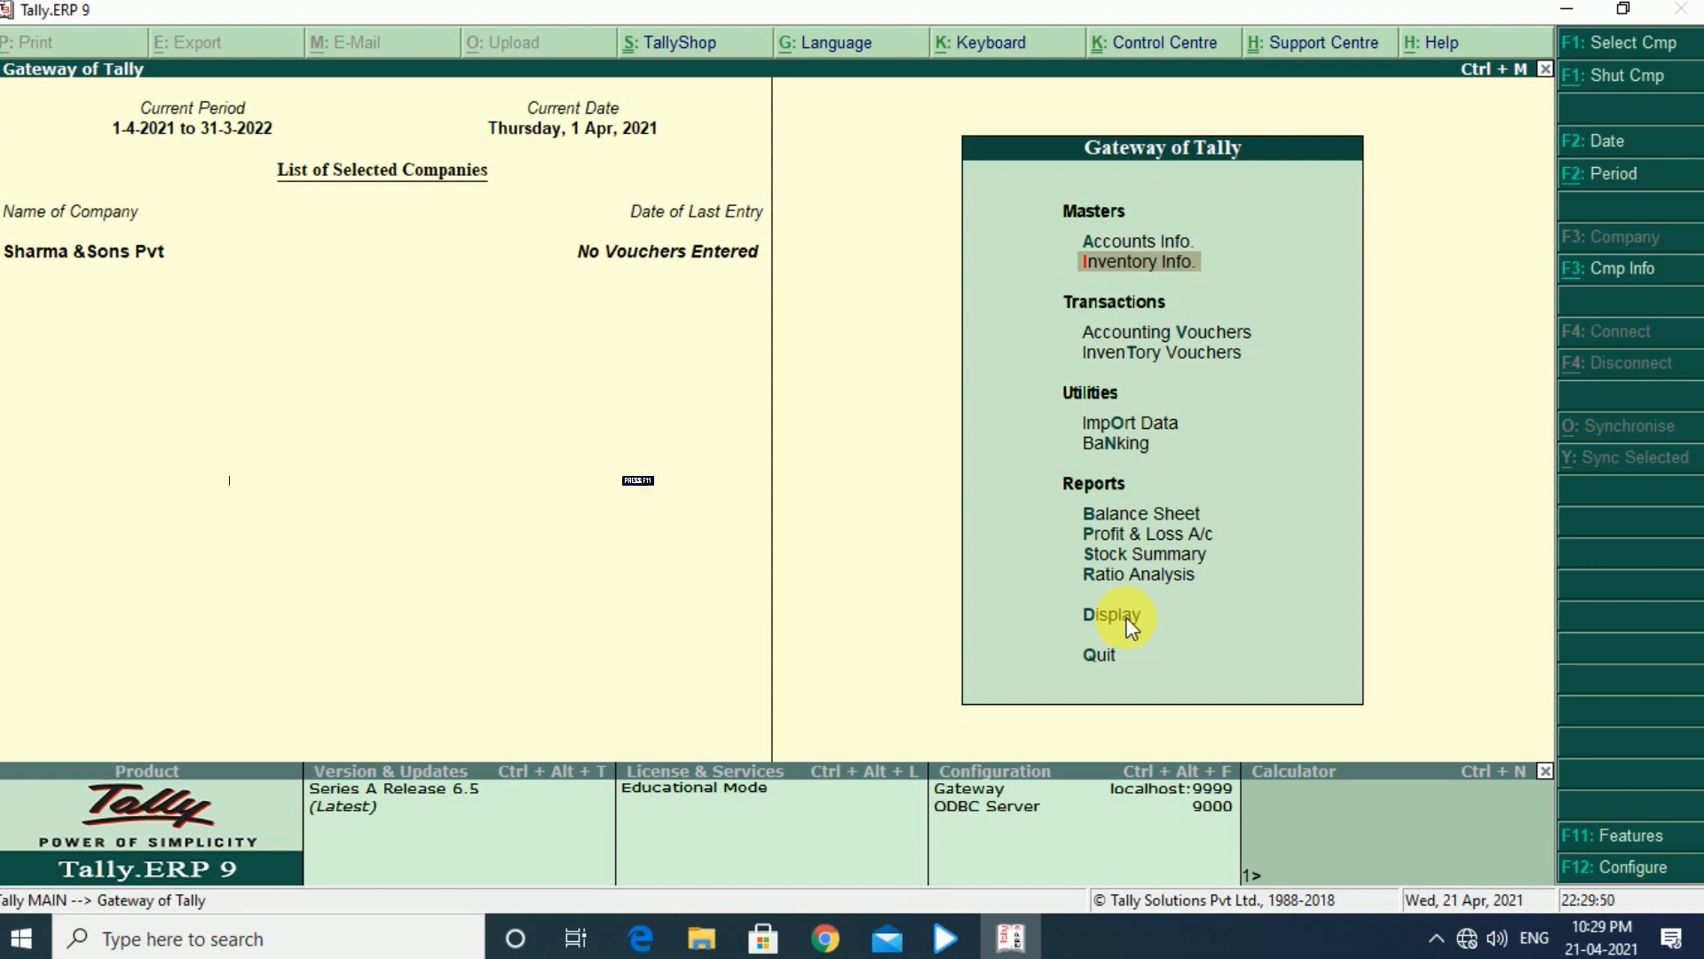
Set Use multiple price levels to Yes in the company's inventory features
{"action": "key", "text": "F11"}
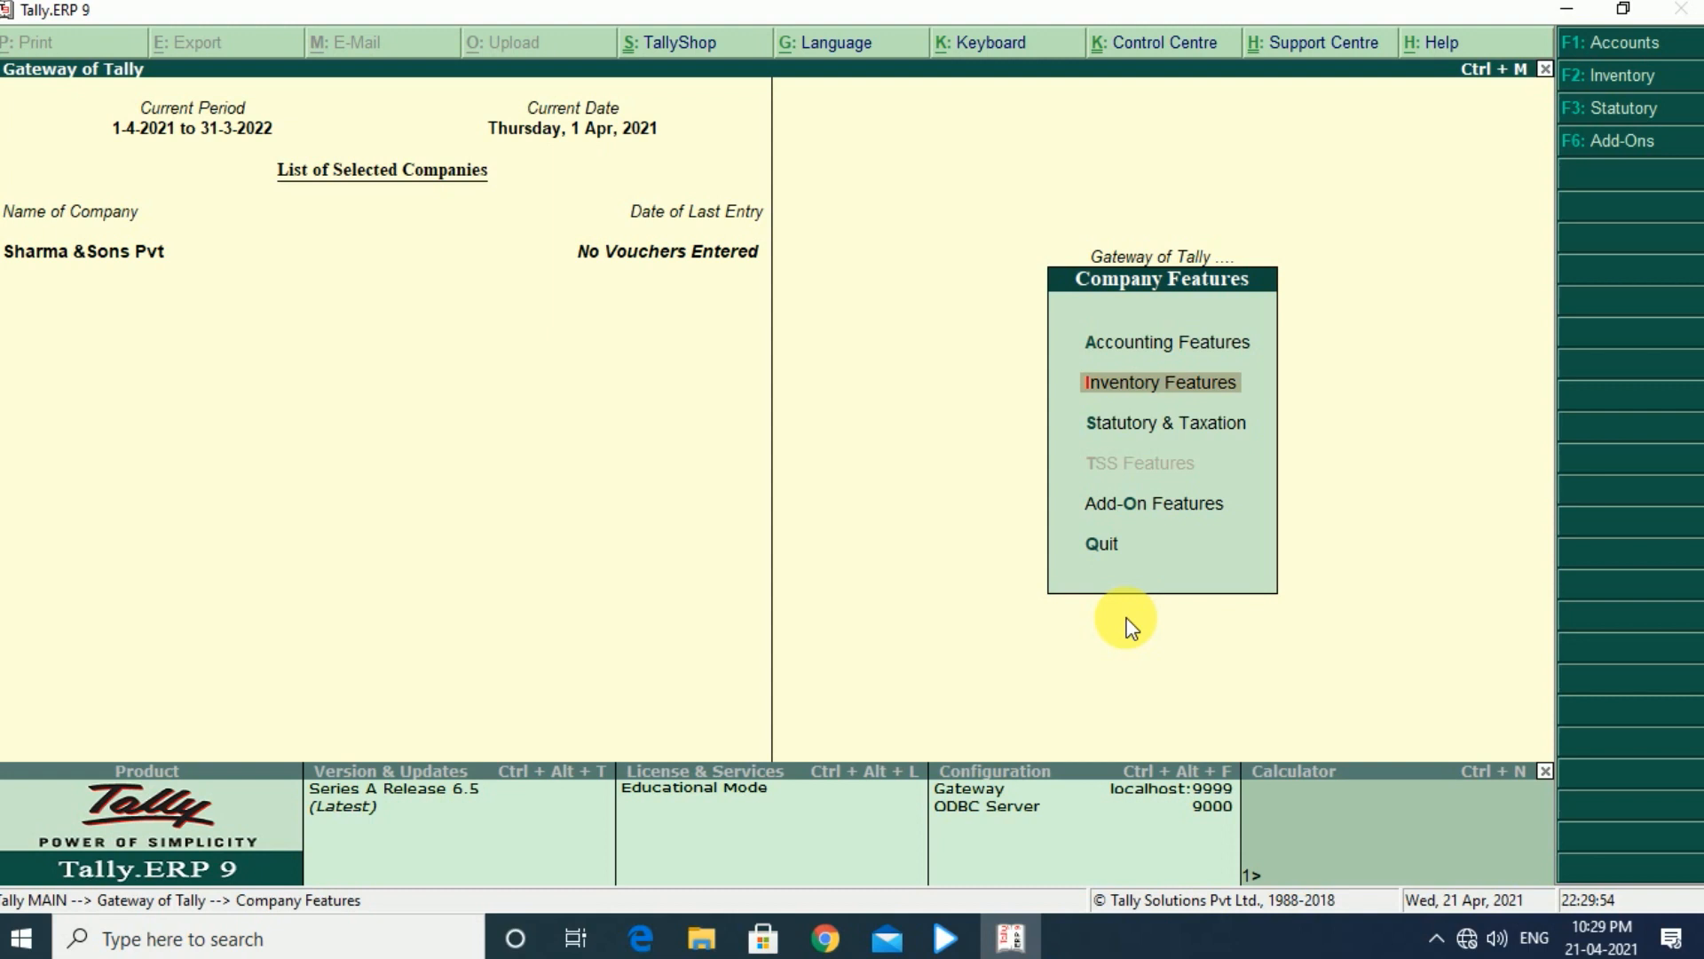
{"action": "key", "text": "Return"}
{"action": "key", "text": "Return"}
{"action": "key", "text": "Return"}
{"action": "key", "text": "Return"}
{"action": "key", "text": "Return"}
{"action": "key", "text": "Return"}
{"action": "key", "text": "Return"}
{"action": "key", "text": "Return"}
{"action": "key", "text": "Return"}
{"action": "key", "text": "Return"}
{"action": "key", "text": "Return"}
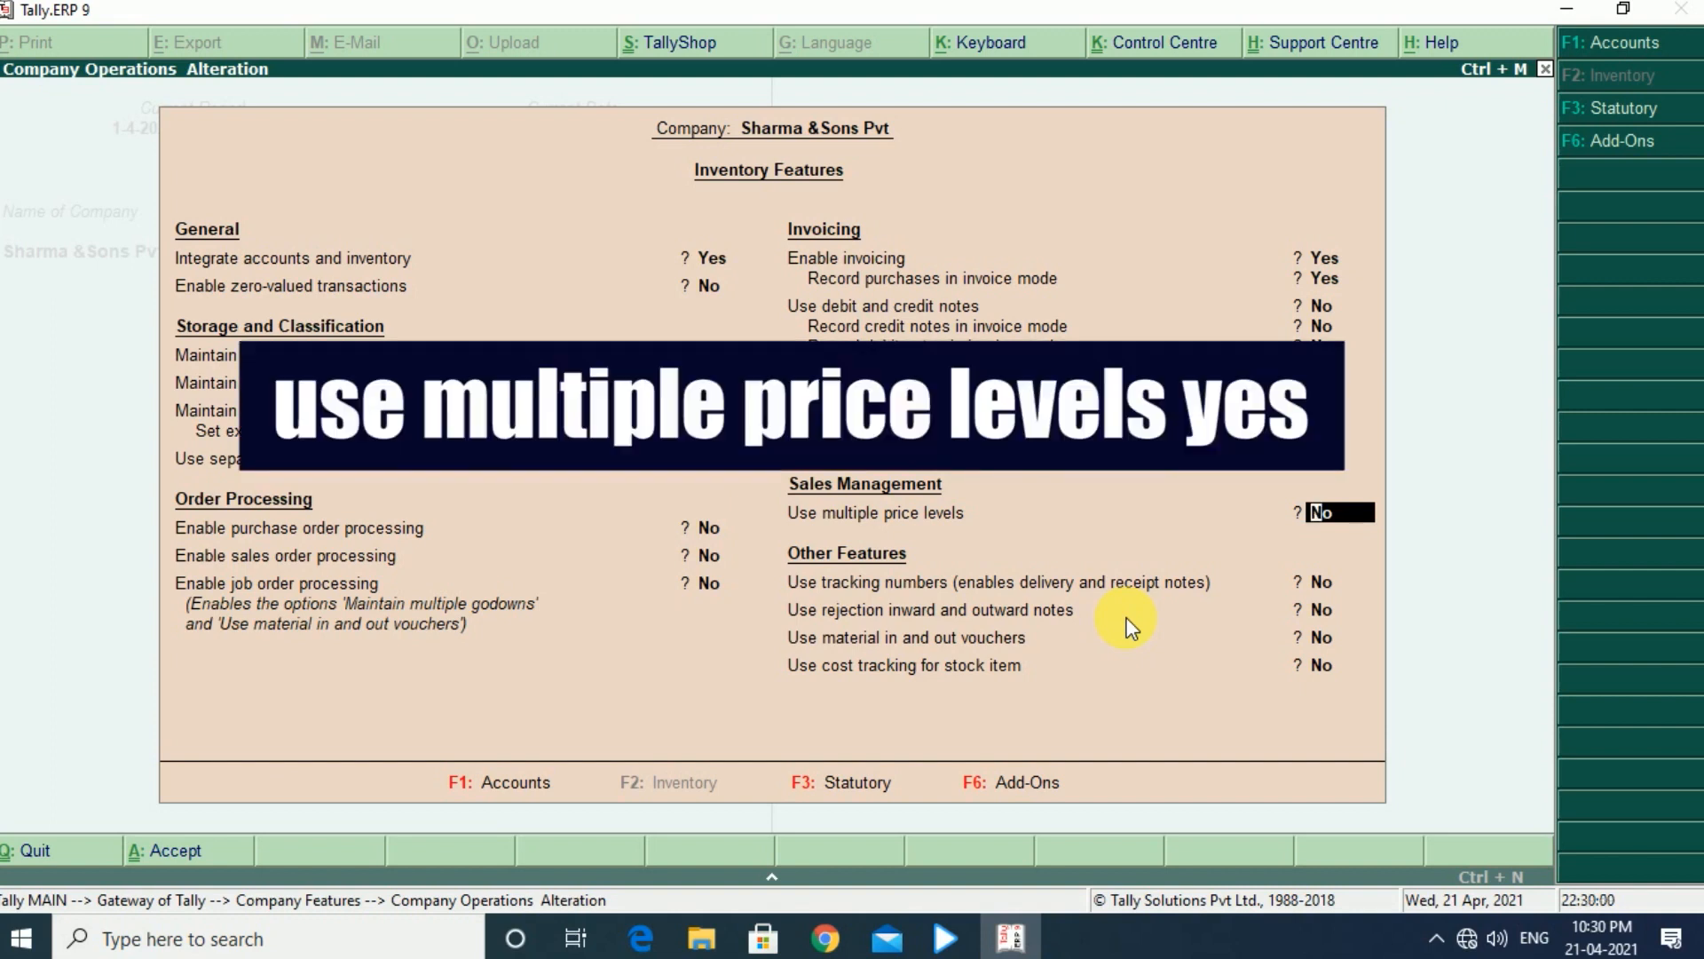
{"action": "type", "text": "y"}
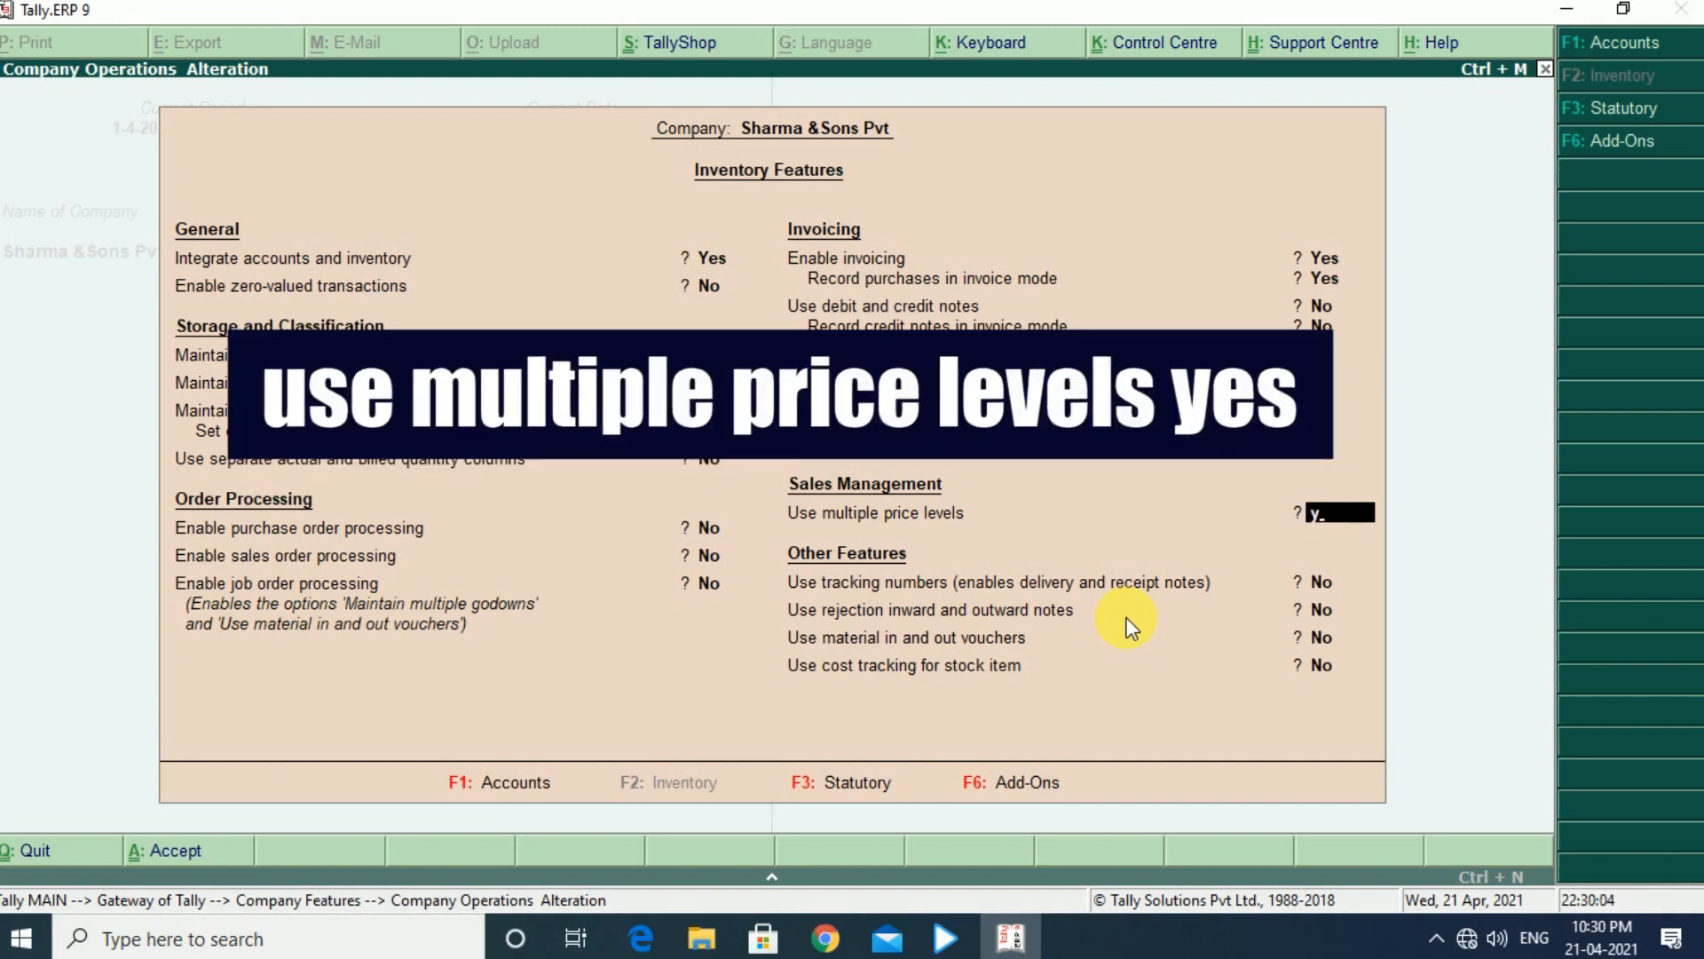
{"action": "key", "text": "Return"}
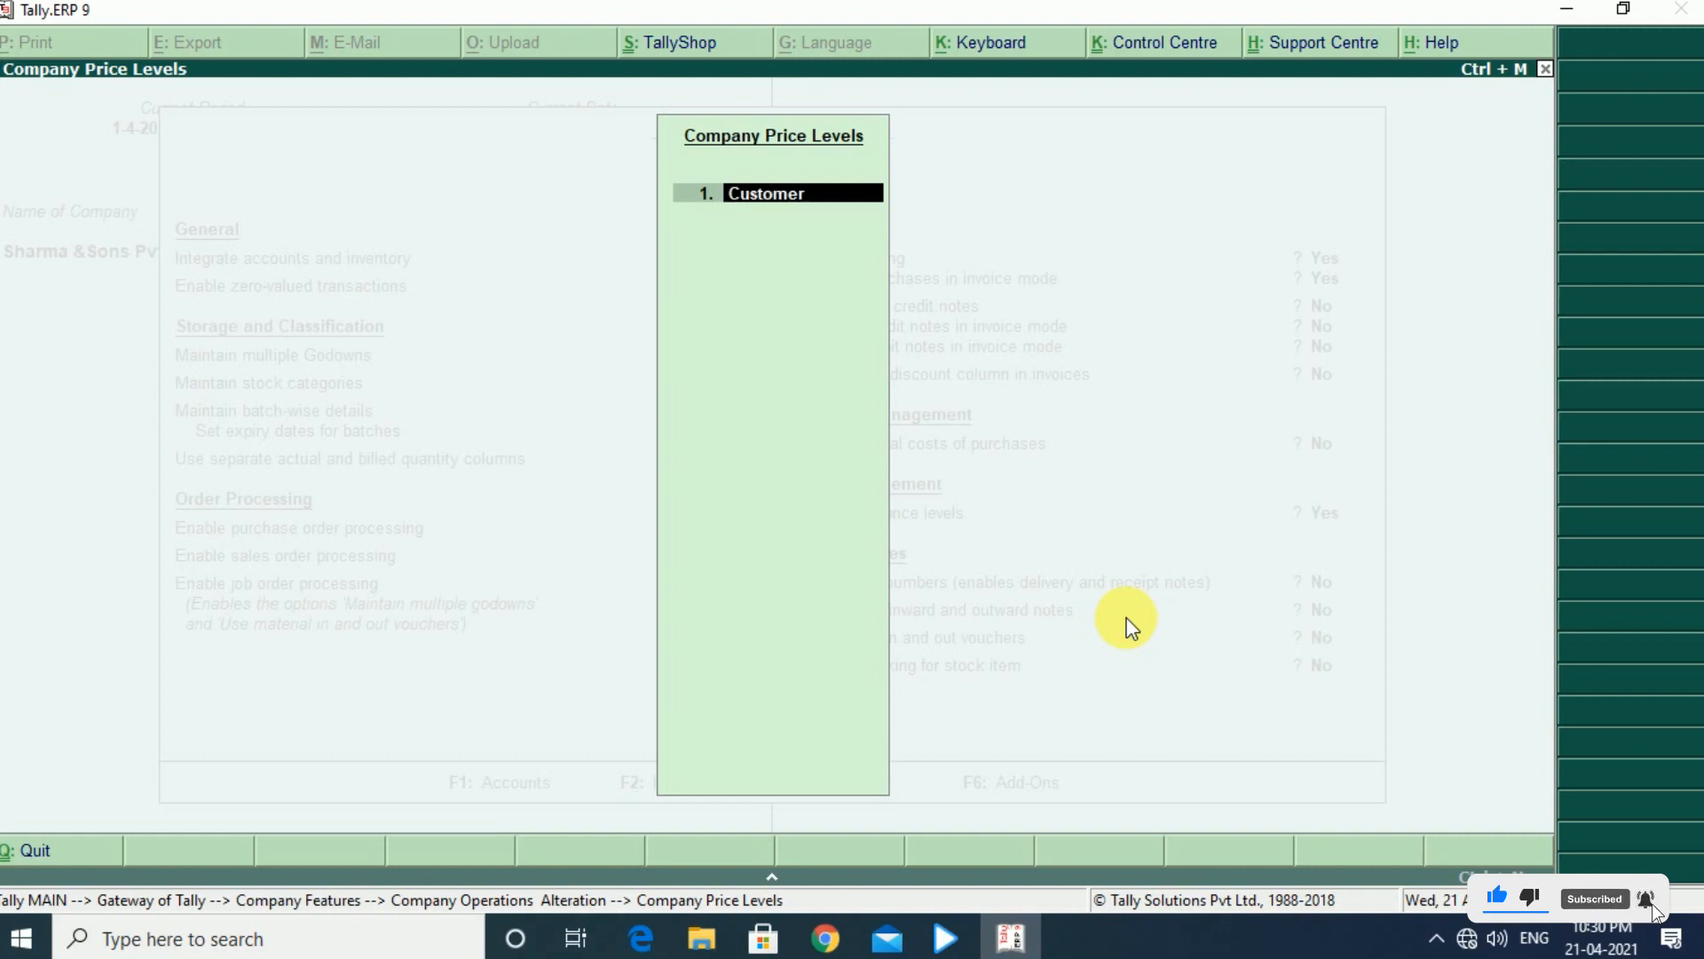
Define two company price levels named Customer and Wholesalers
{"action": "type", "text": "Customer"}
{"action": "key", "text": "Return"}
{"action": "type", "text": "Wholesaler"}
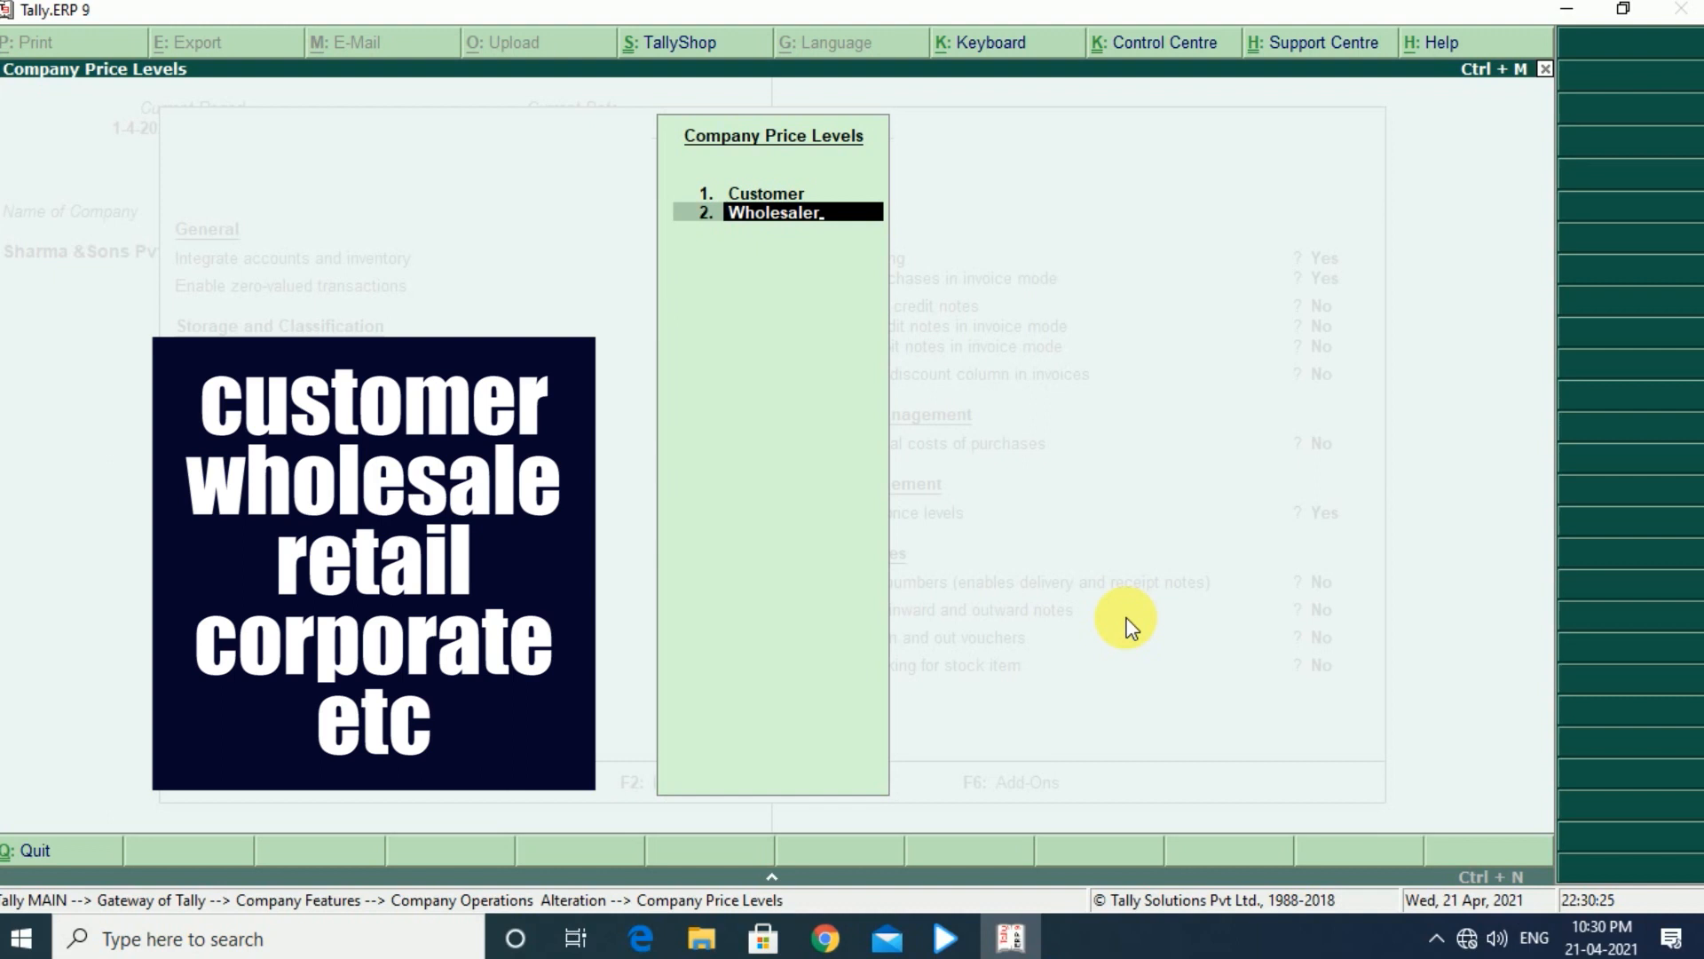
{"action": "type", "text": "s"}
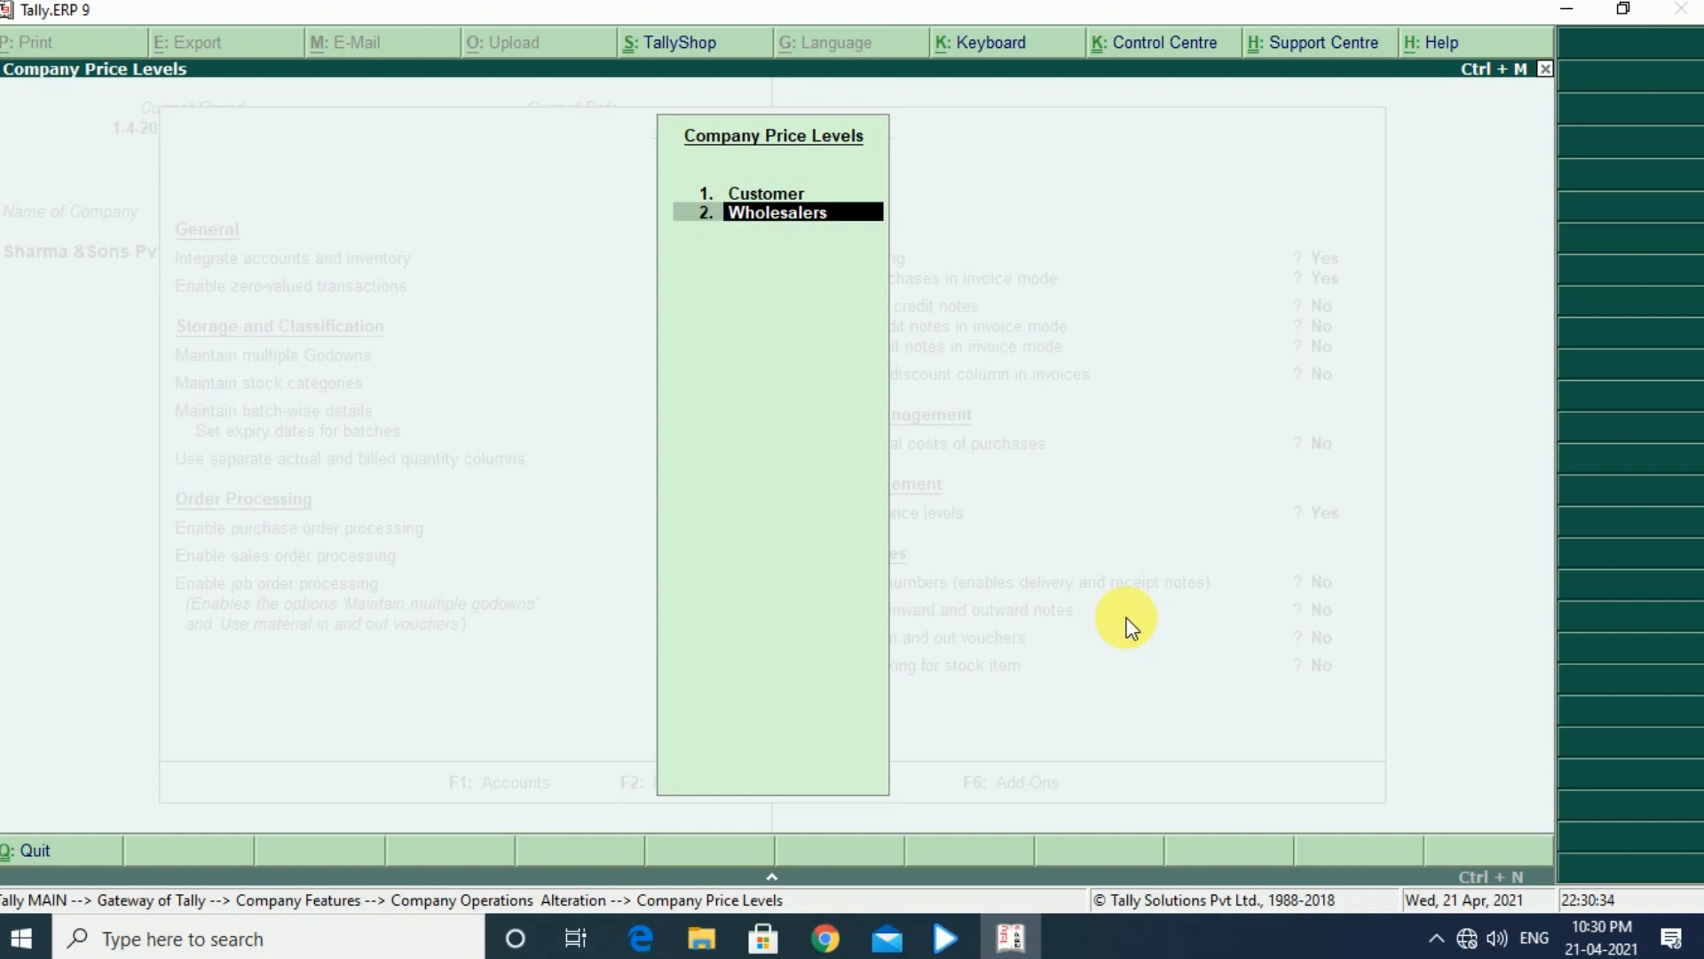
{"action": "key", "text": "Return"}
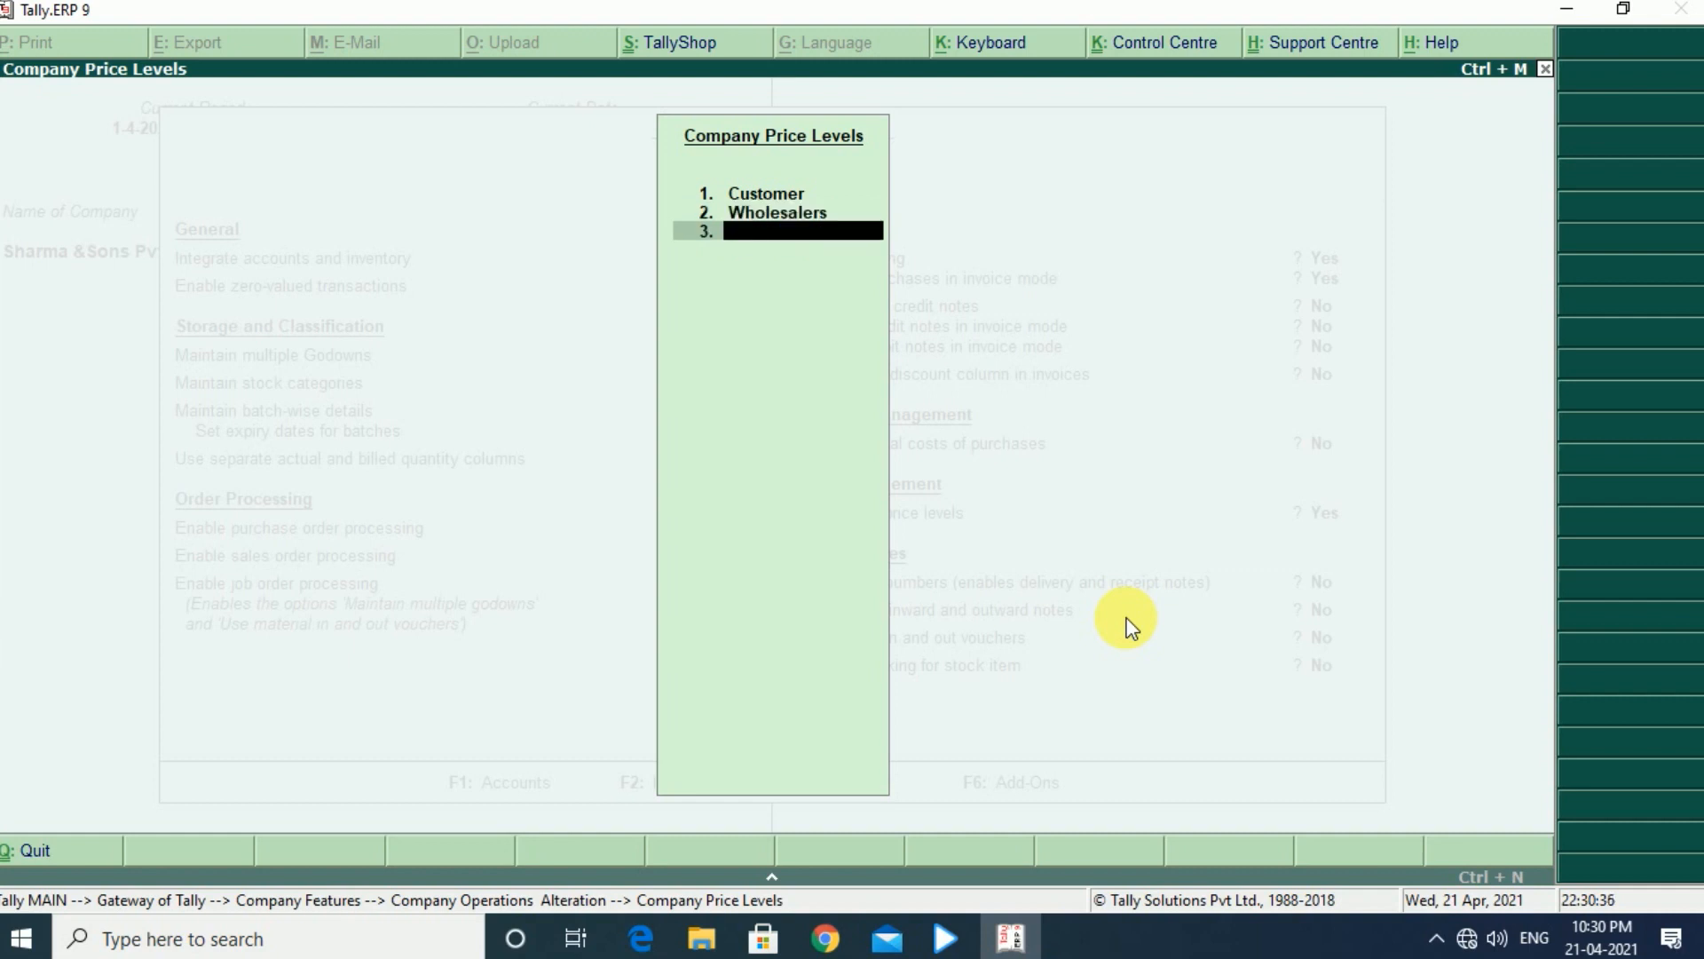
{"action": "key", "text": "Return"}
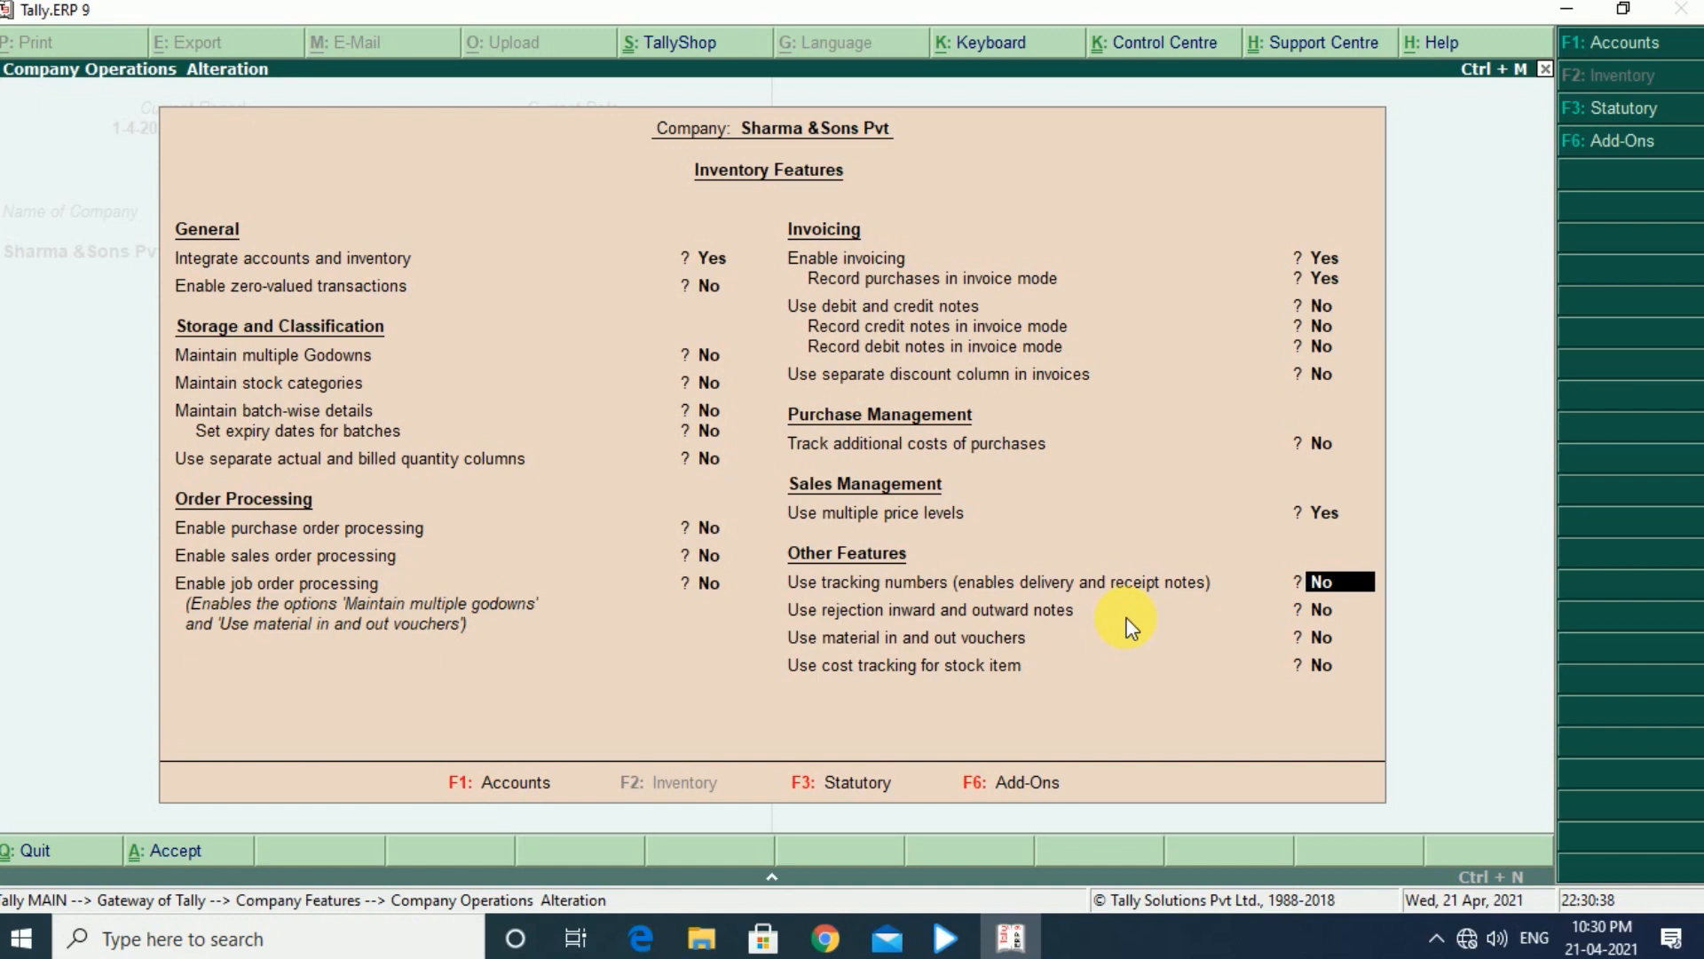
Accept the inventory features without altering the remaining options, and return to the Gateway of Tally
{"action": "key", "text": "Return"}
{"action": "key", "text": "Return"}
{"action": "key", "text": "Return"}
{"action": "key", "text": "Return"}
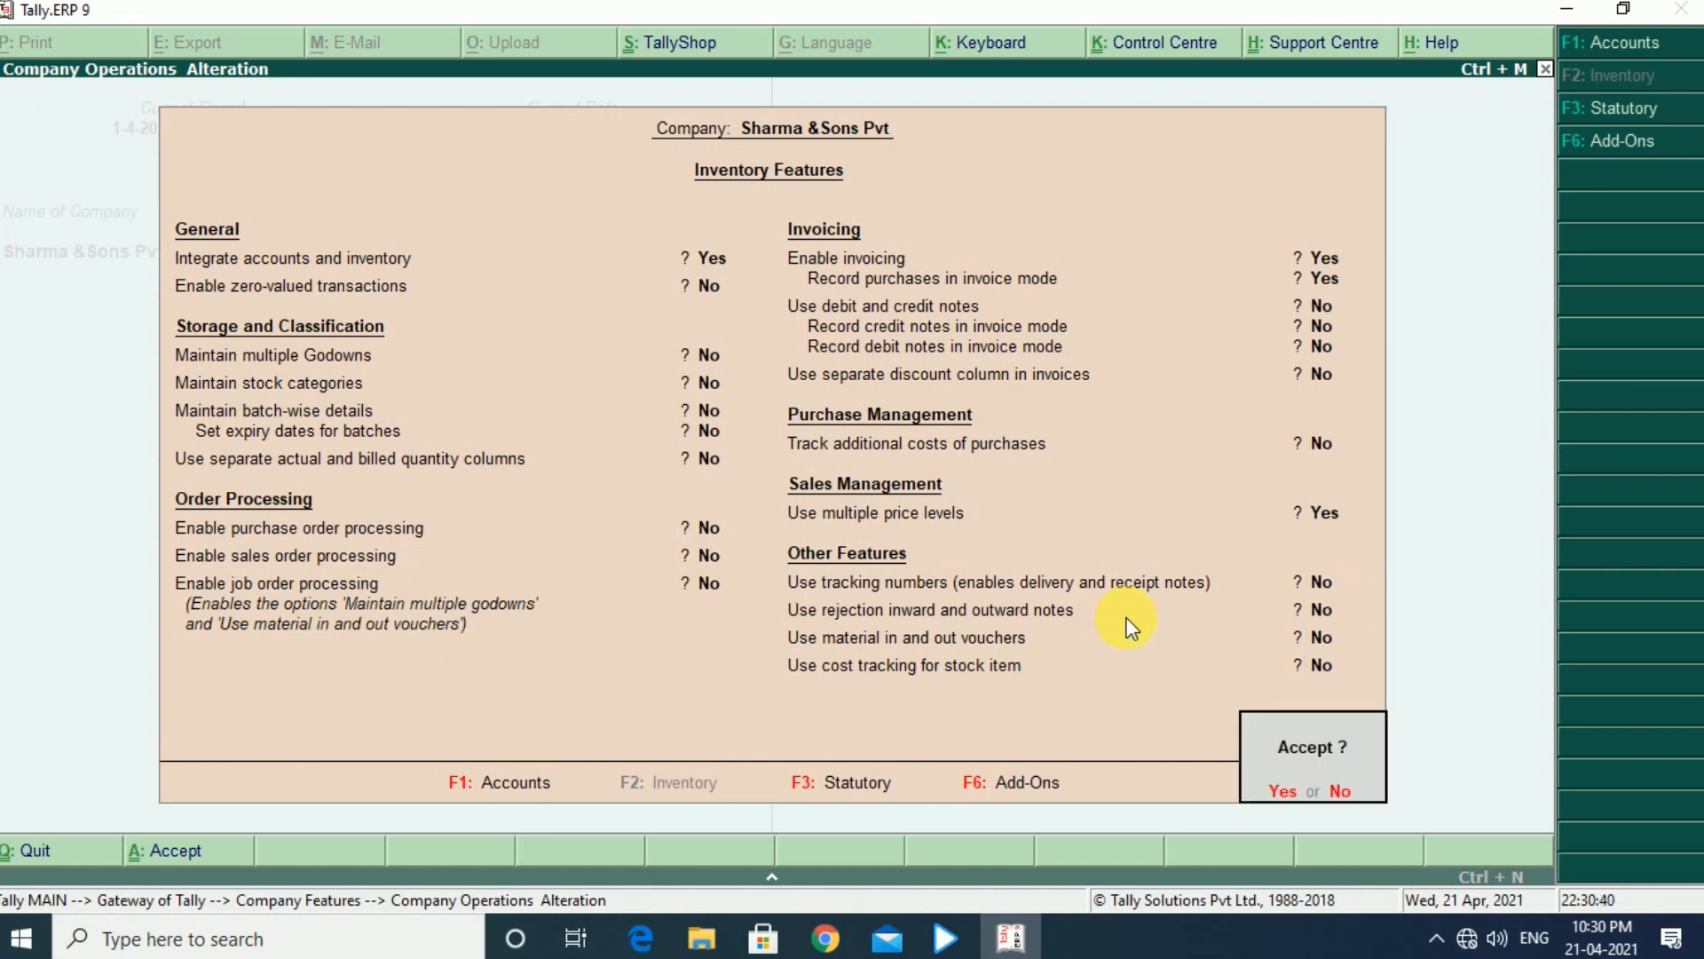
{"action": "key", "text": "Return"}
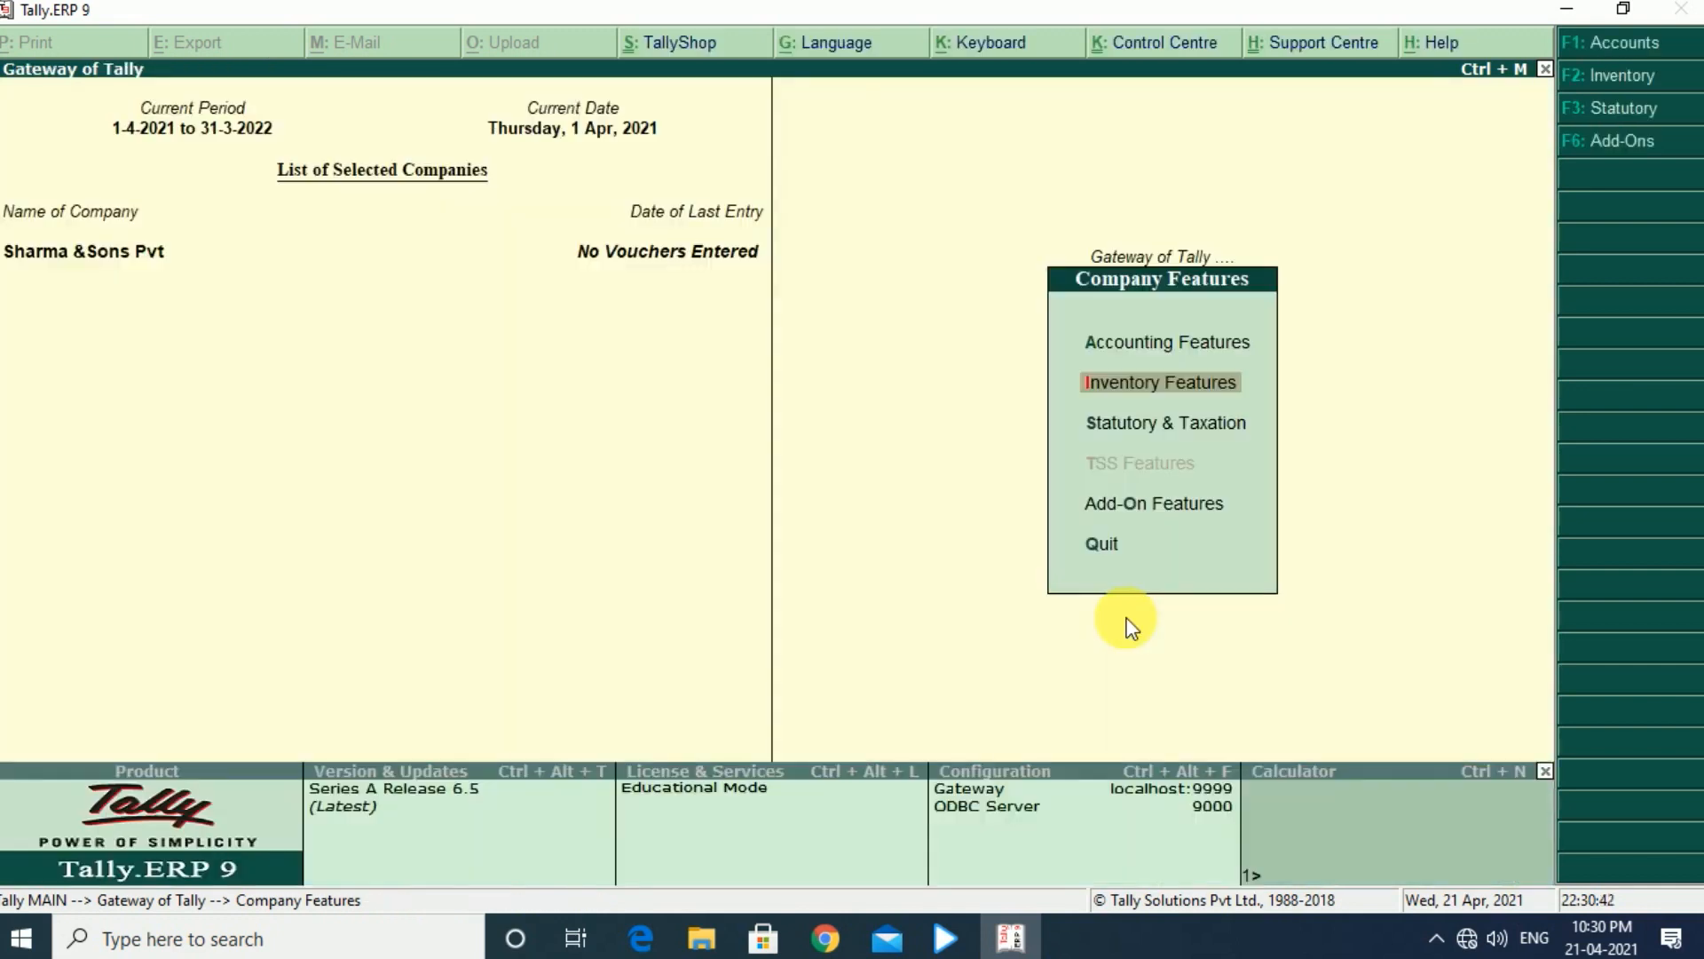
{"action": "key", "text": "Escape"}
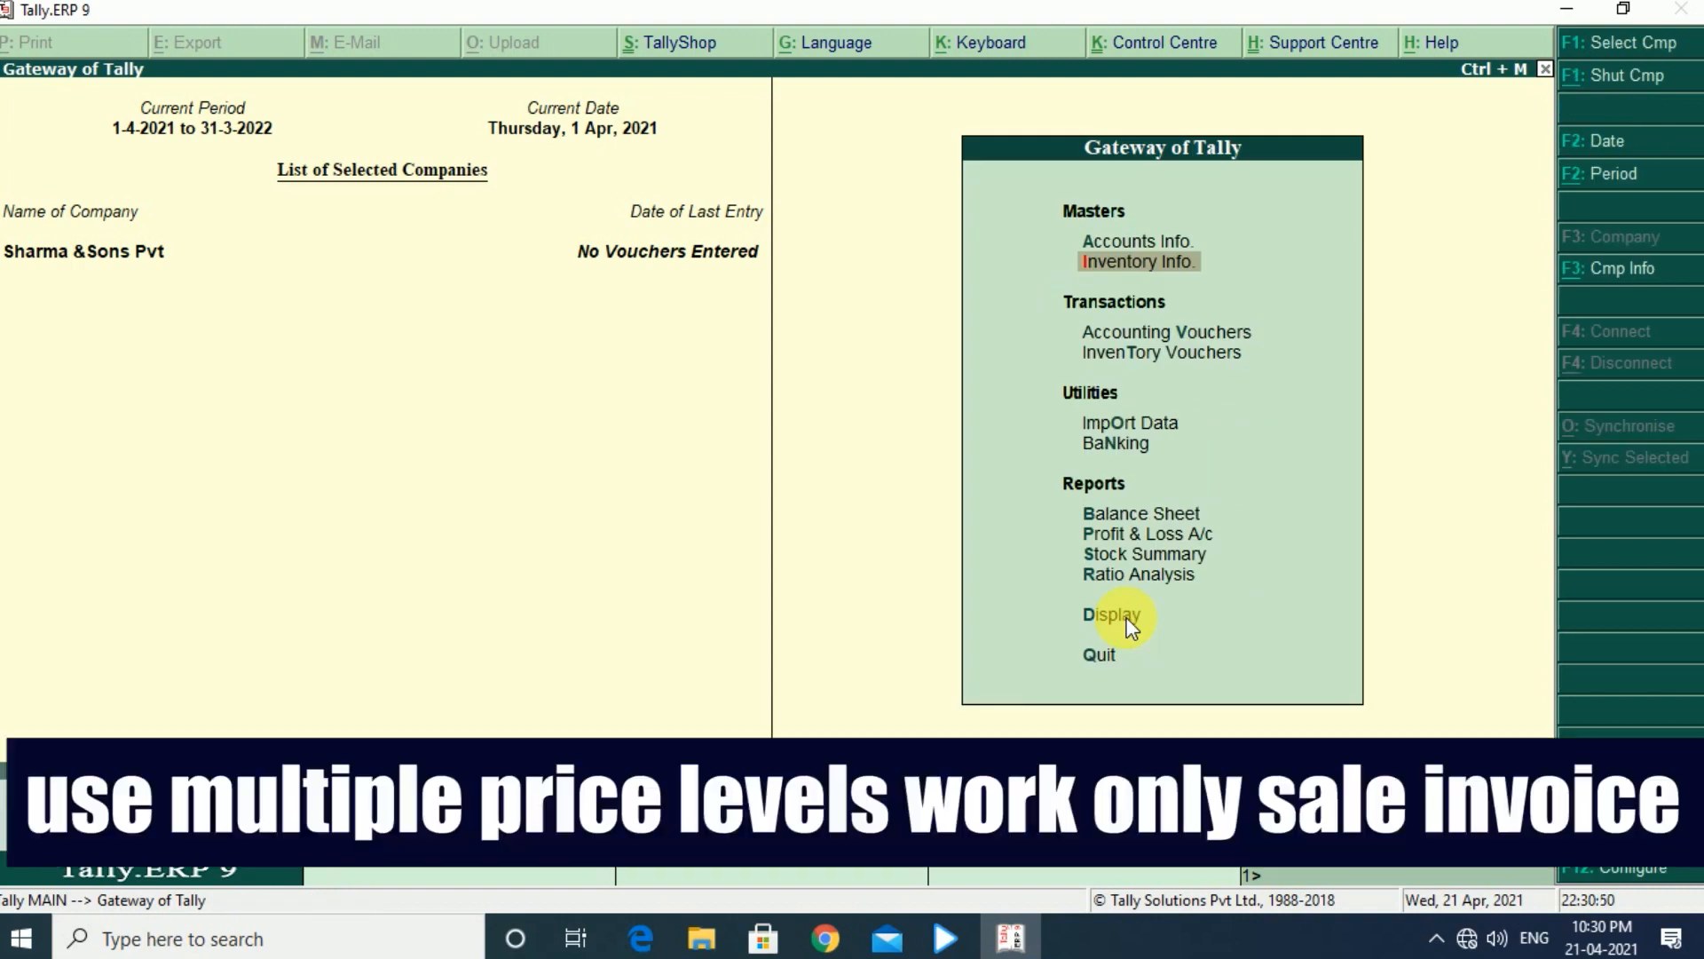
{"action": "key", "text": "Return"}
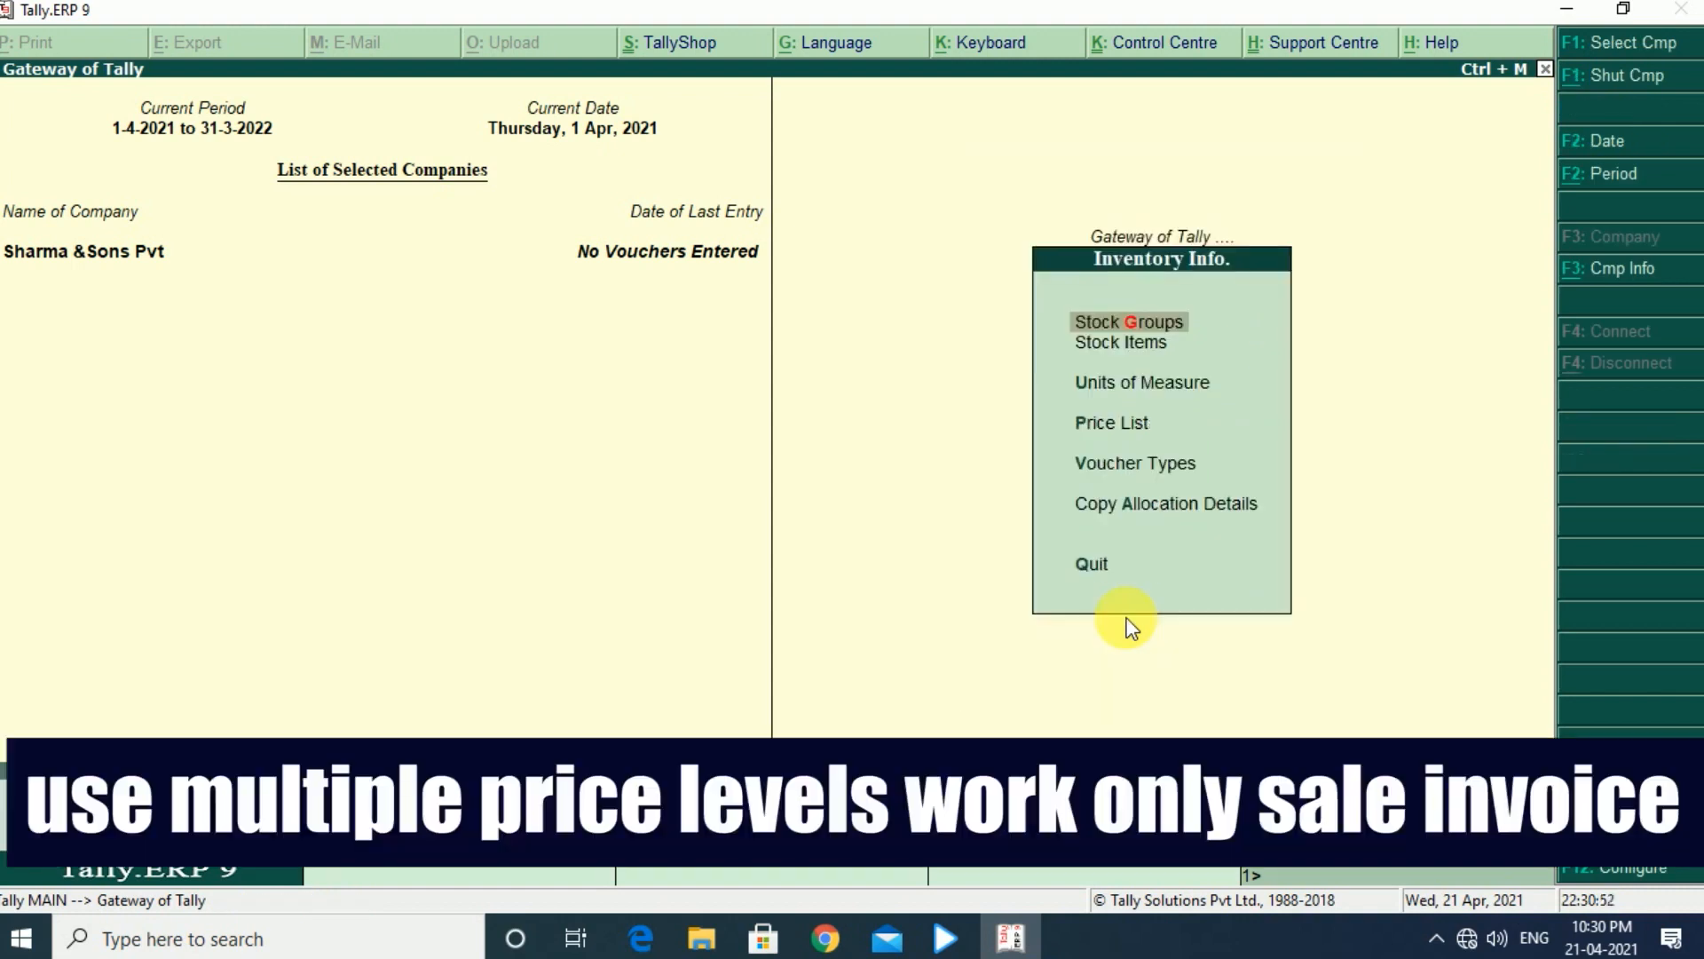
{"action": "key", "text": "Down"}
{"action": "key", "text": "Down"}
{"action": "key", "text": "Down"}
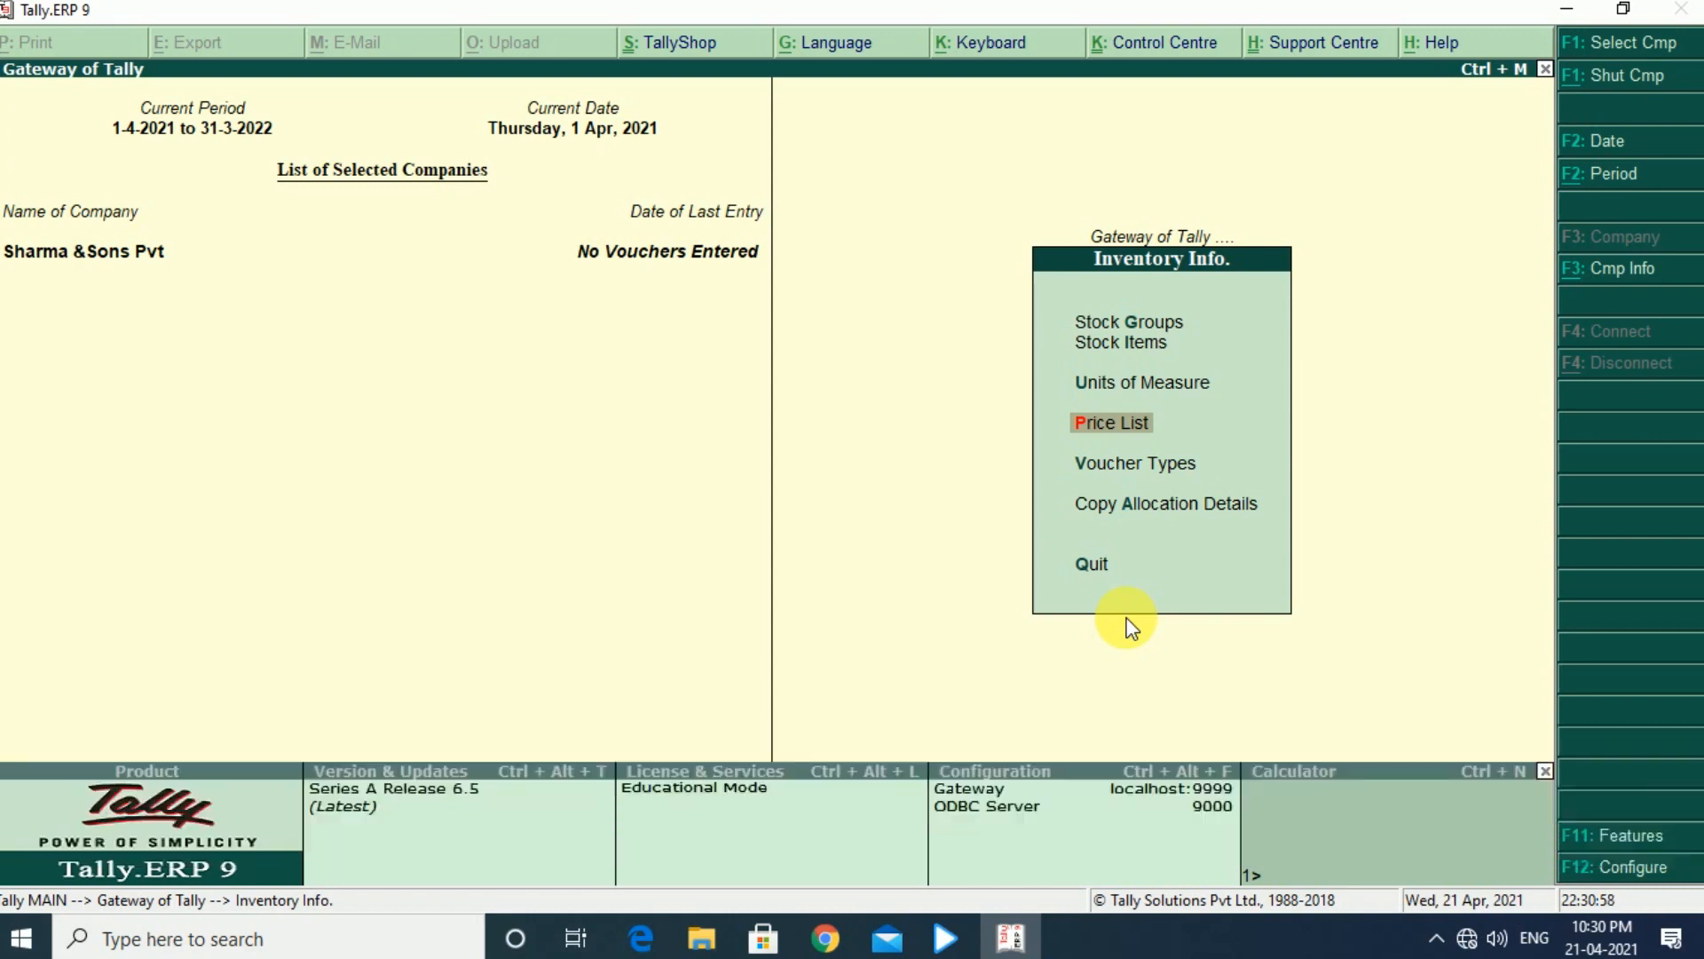
{"action": "key", "text": "Escape"}
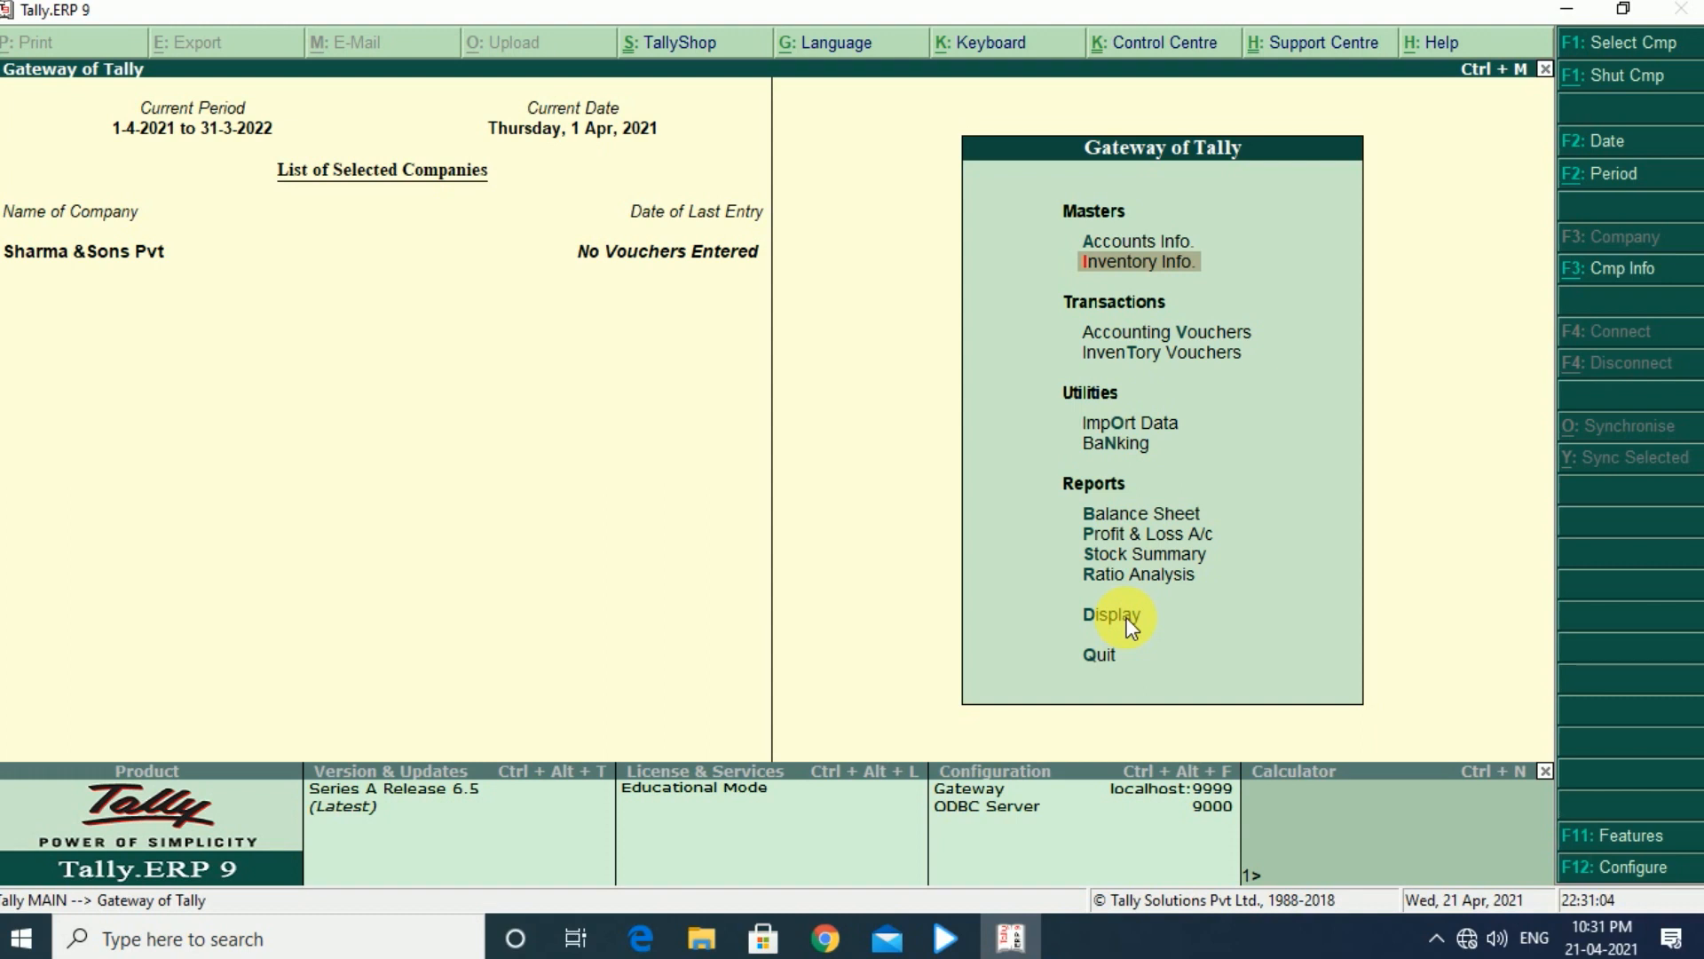
Start a purchase voucher with supplier invoice number 1245 dated 1-Apr-2021
{"action": "key", "text": "Down"}
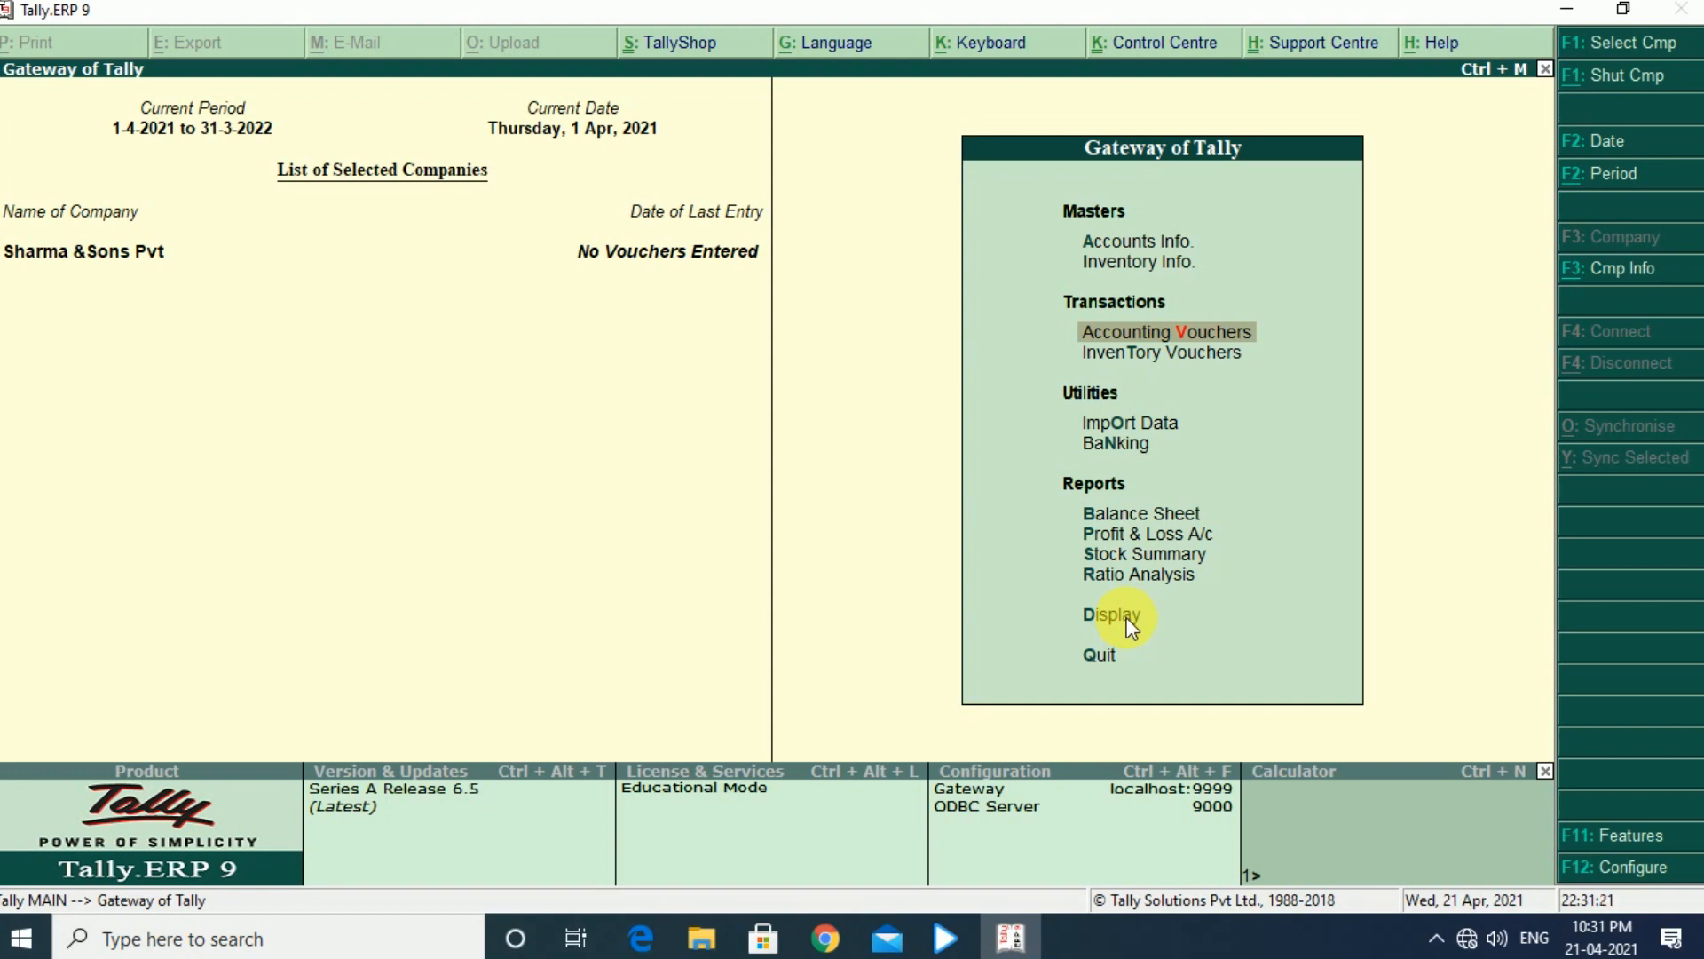
{"action": "key", "text": "Return"}
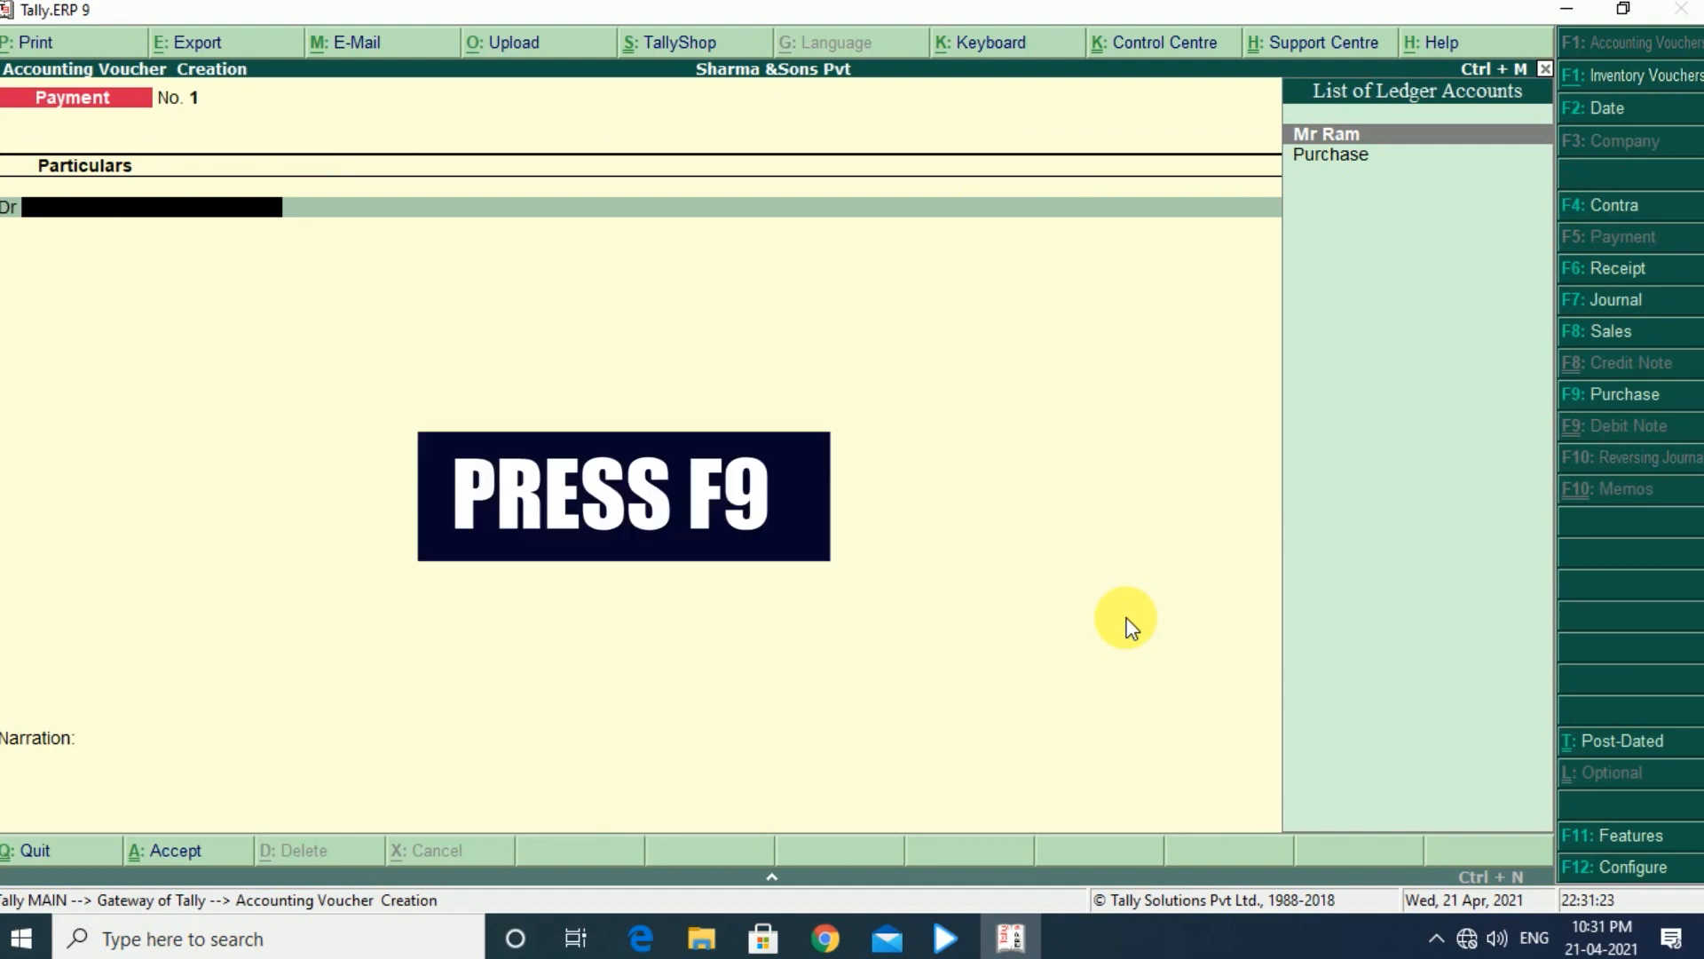
{"action": "key", "text": "F9"}
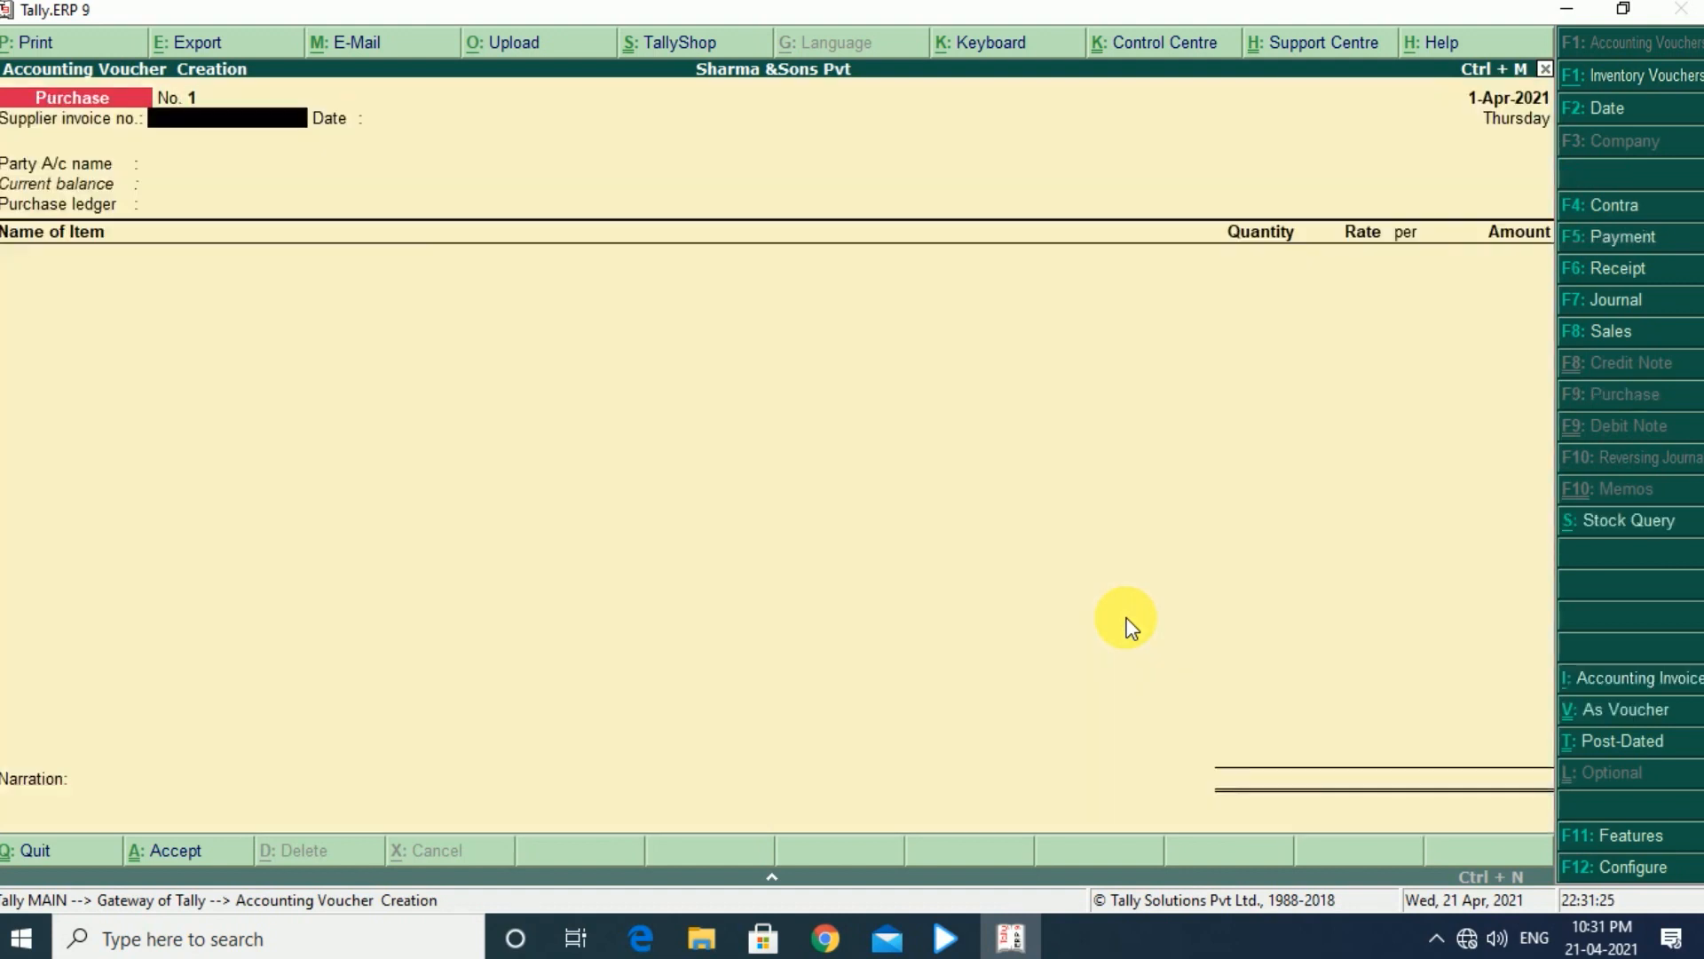
{"action": "type", "text": "1245"}
{"action": "key", "text": "Return"}
{"action": "key", "text": "Return"}
Set the supplier's ledger as the party account, enter 1245 as other reference, accept the supplier details and use Purchase as the purchase ledger
{"action": "key", "text": "Down"}
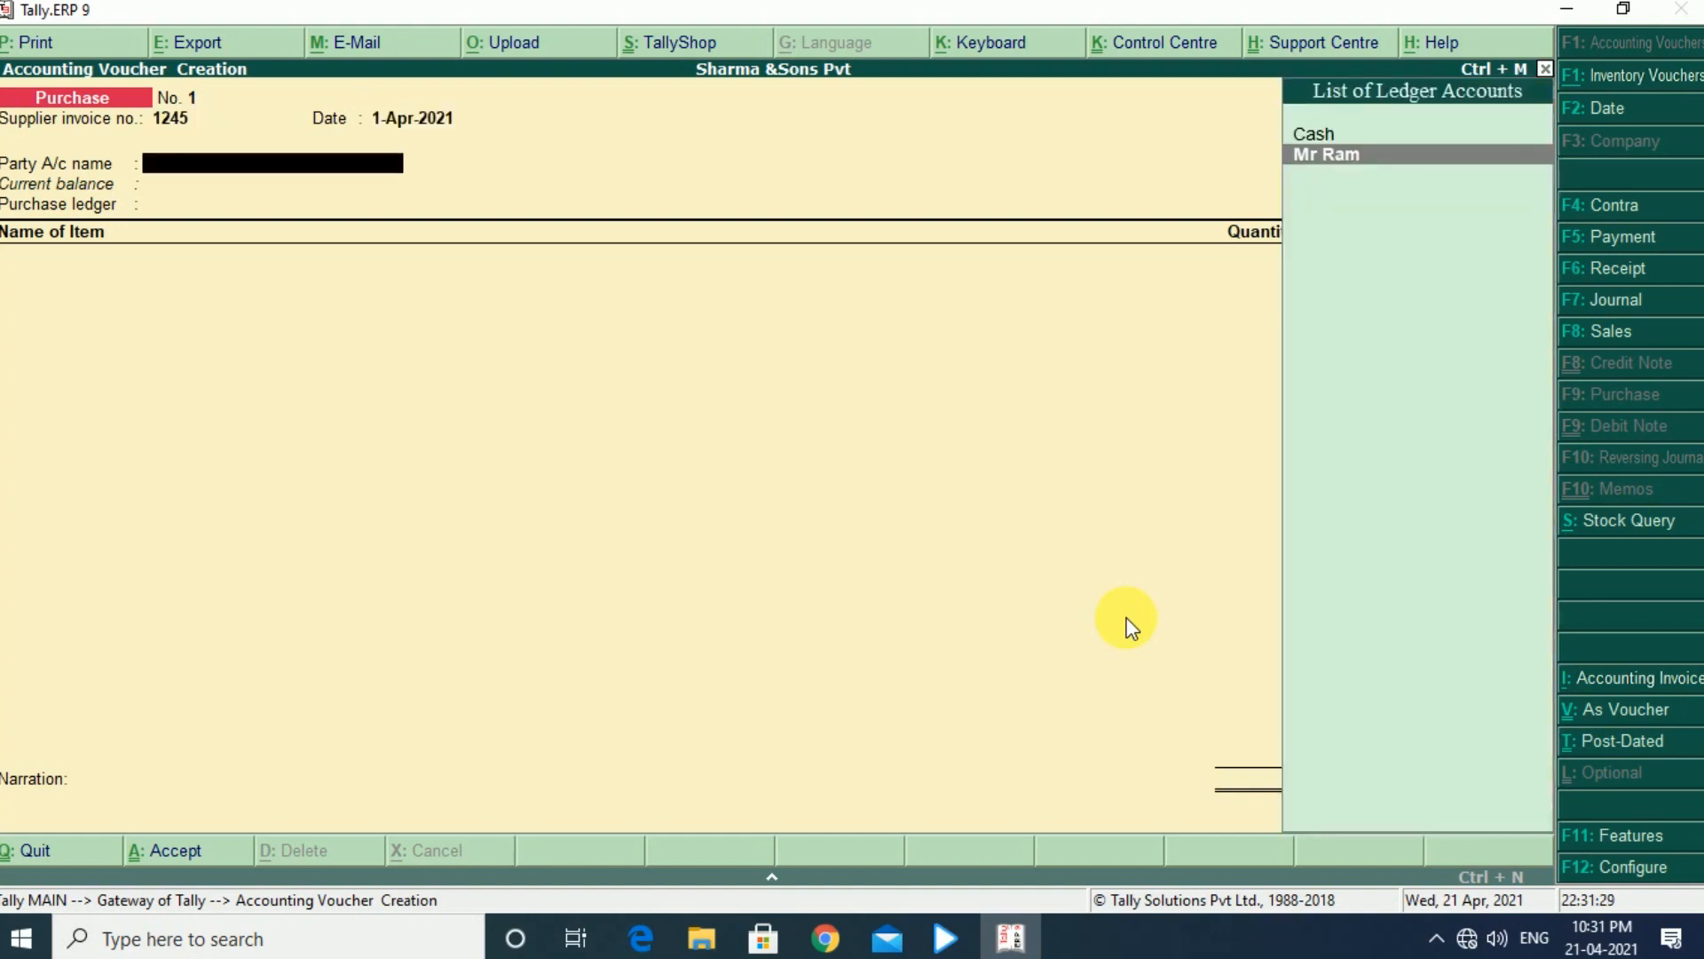
{"action": "key", "text": "Return"}
{"action": "type", "text": "1245"}
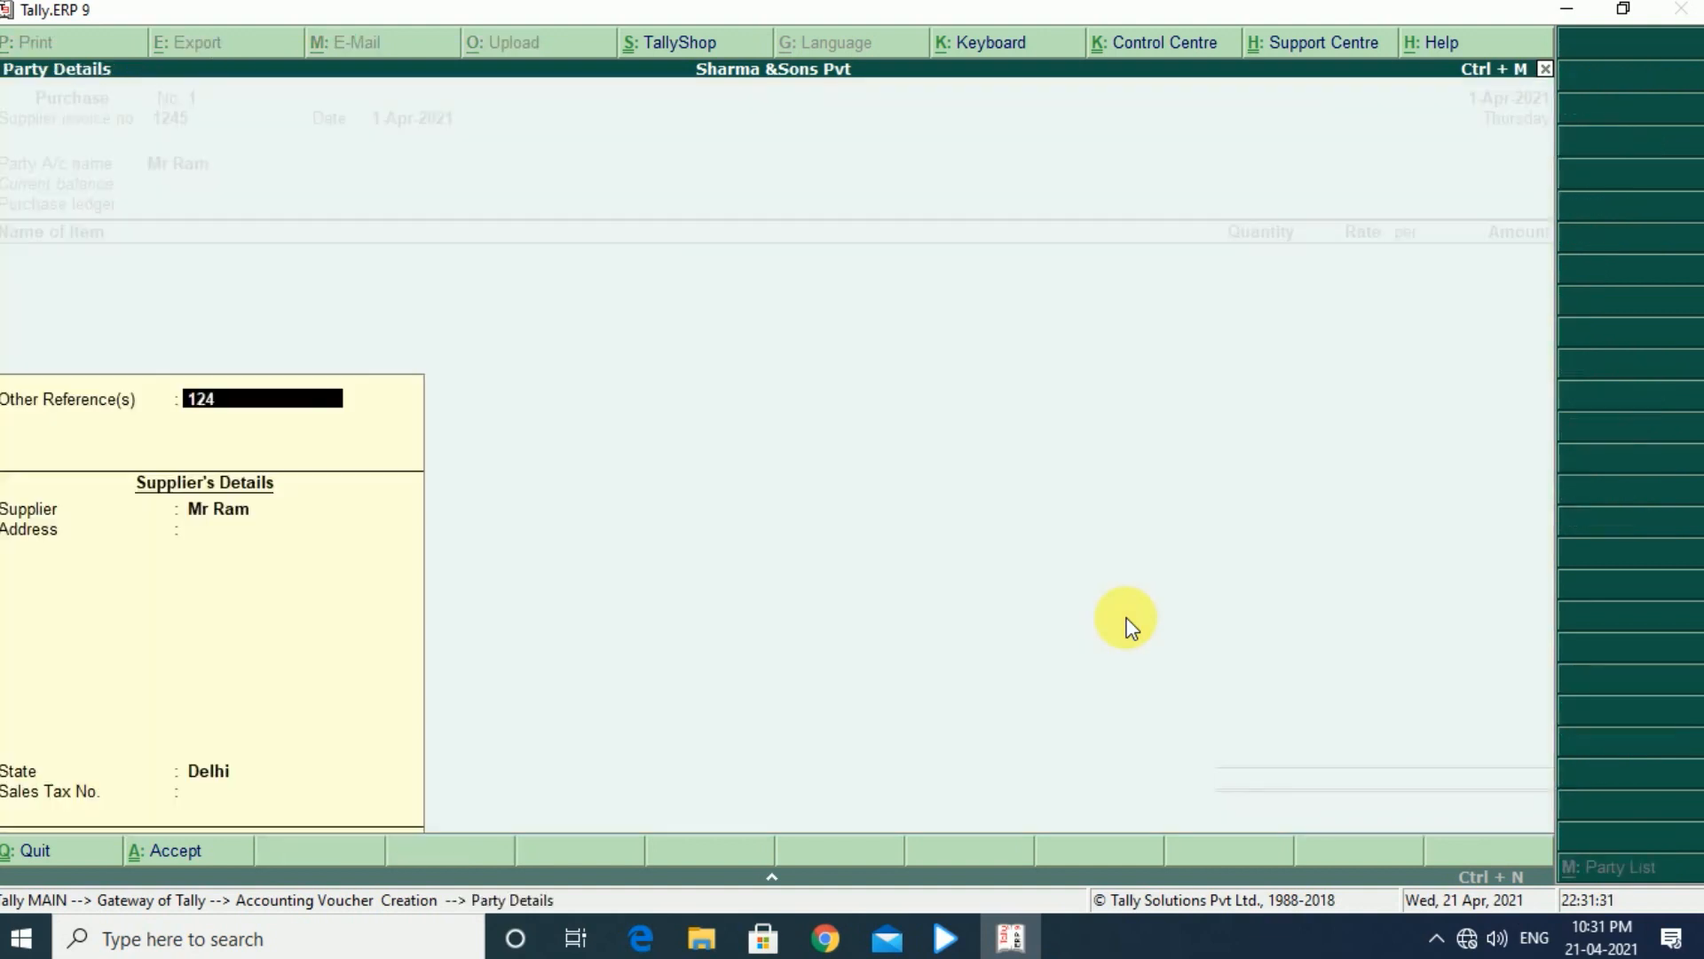
{"action": "key", "text": "Return"}
{"action": "key", "text": "Return"}
{"action": "key", "text": "Return"}
{"action": "key", "text": "Return"}
{"action": "key", "text": "Return"}
{"action": "key", "text": "Return"}
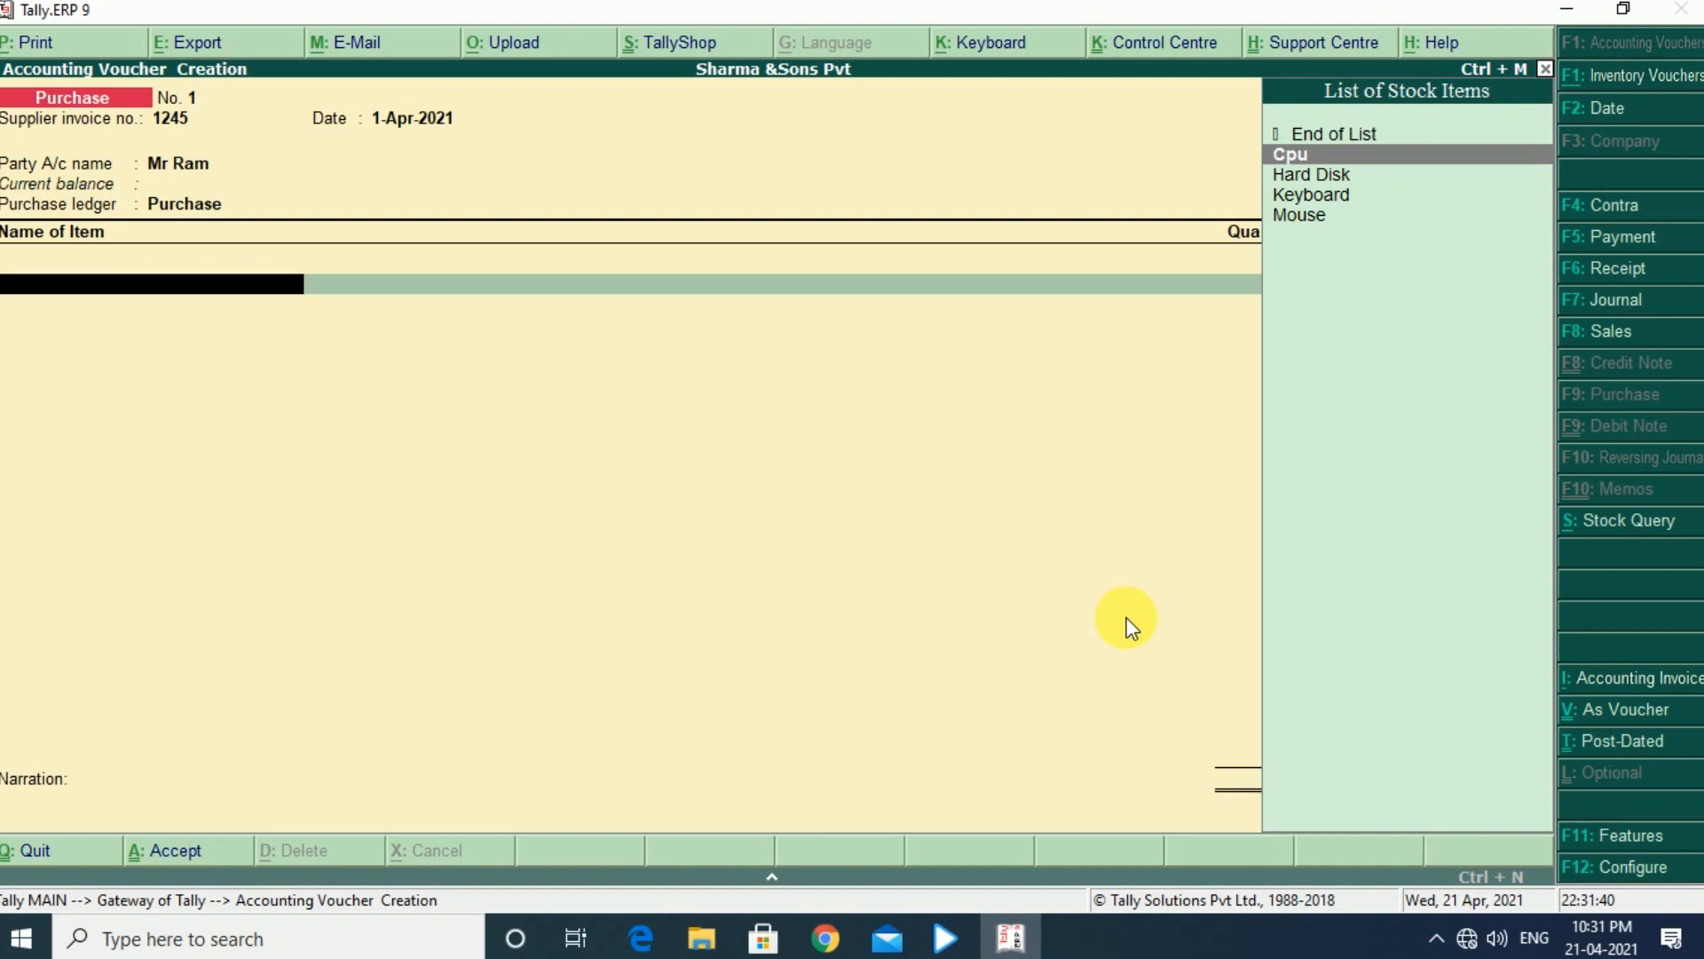
Add 100 pcs of Cpu at a rate of 4500 to the purchase voucher
{"action": "key", "text": "Return"}
{"action": "type", "text": "100"}
{"action": "key", "text": "Return"}
{"action": "type", "text": "4500"}
{"action": "key", "text": "Return"}
{"action": "key", "text": "Return"}
{"action": "key", "text": "Return"}
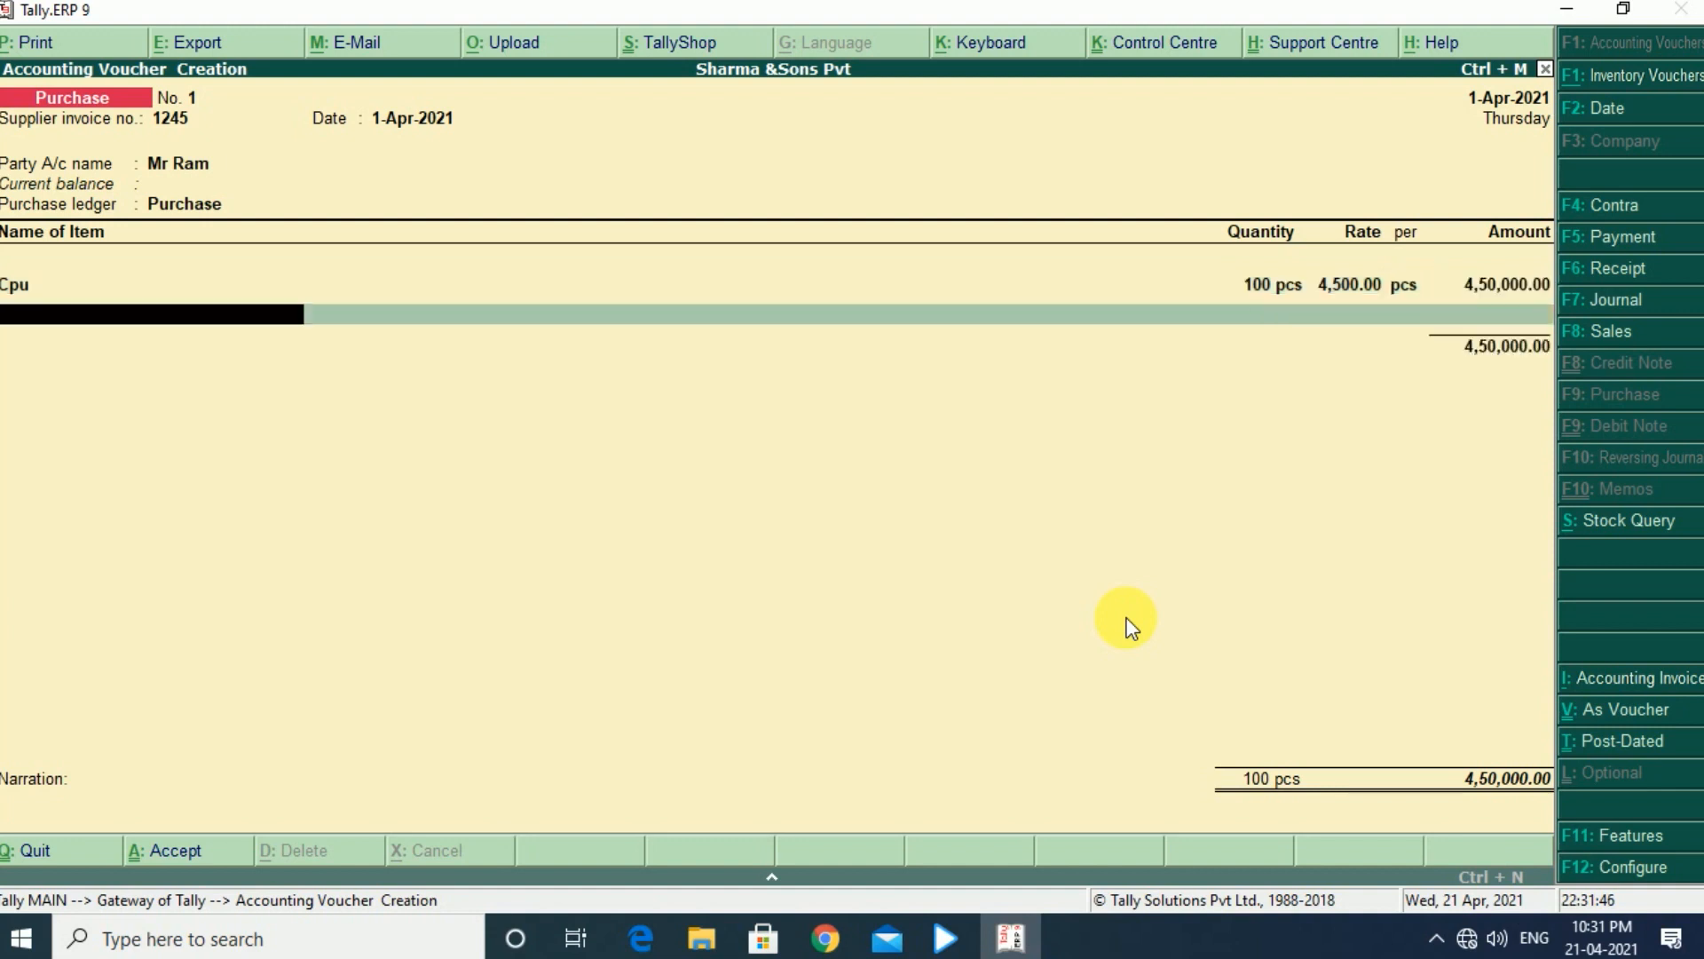
Add 100 pcs of Hard Disk at a rate of 6500 to the purchase voucher
{"action": "key", "text": "Down"}
{"action": "key", "text": "Down"}
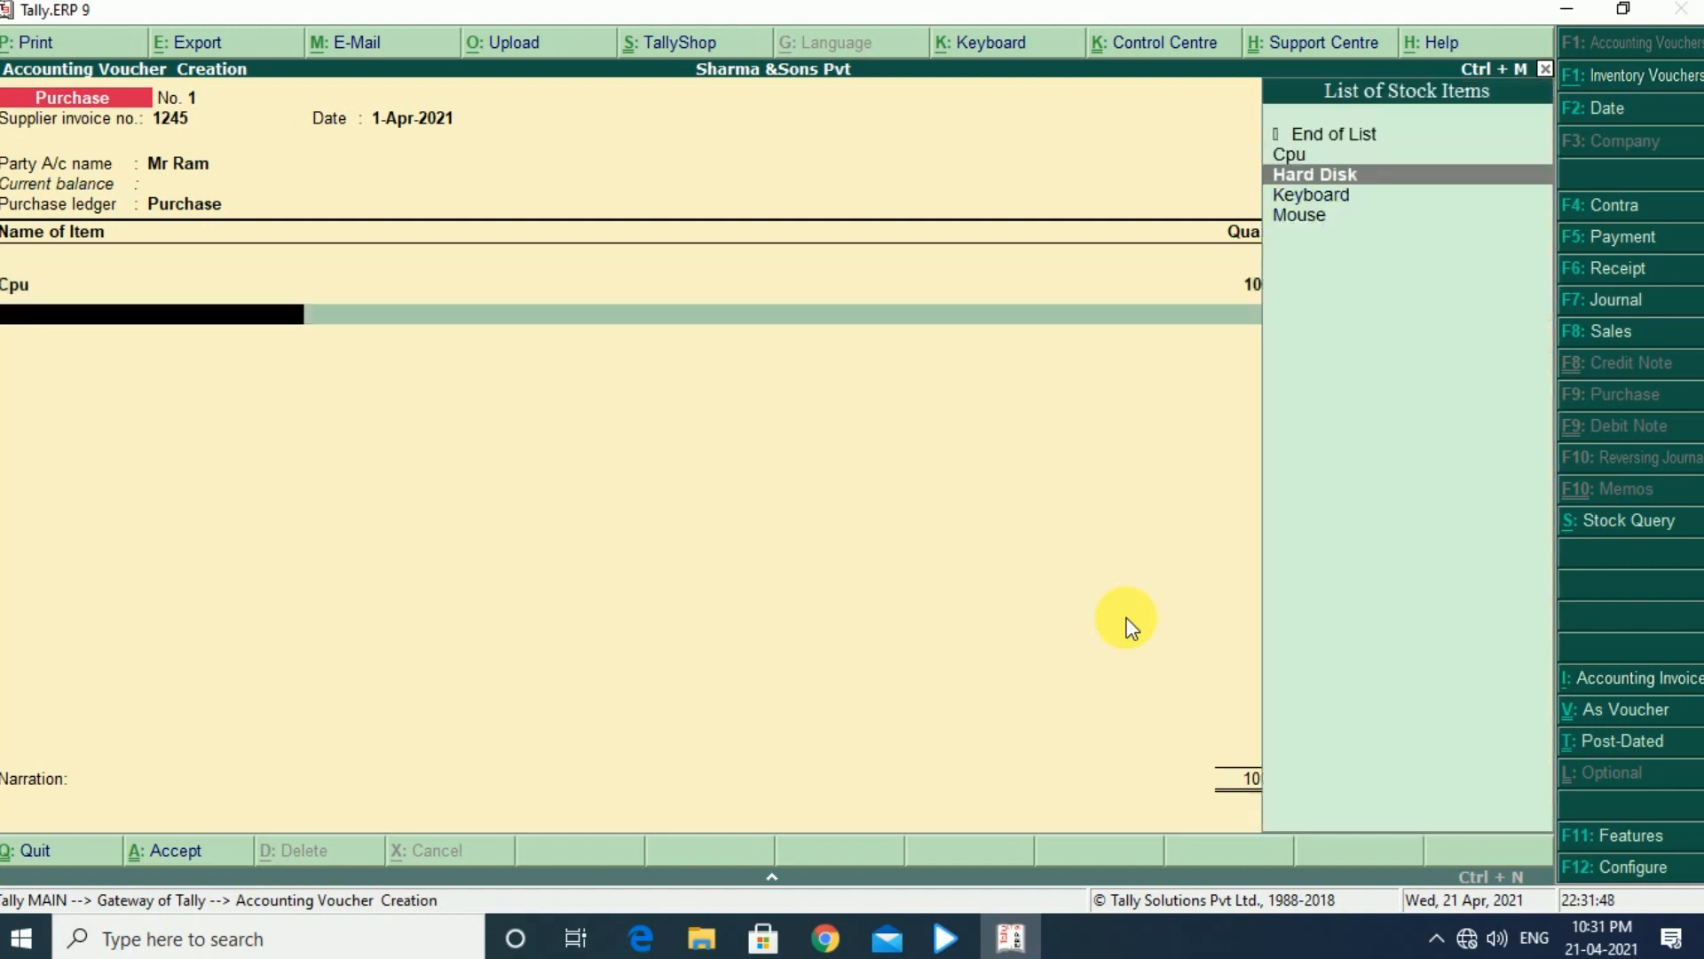
{"action": "key", "text": "Return"}
{"action": "type", "text": "100"}
{"action": "key", "text": "Return"}
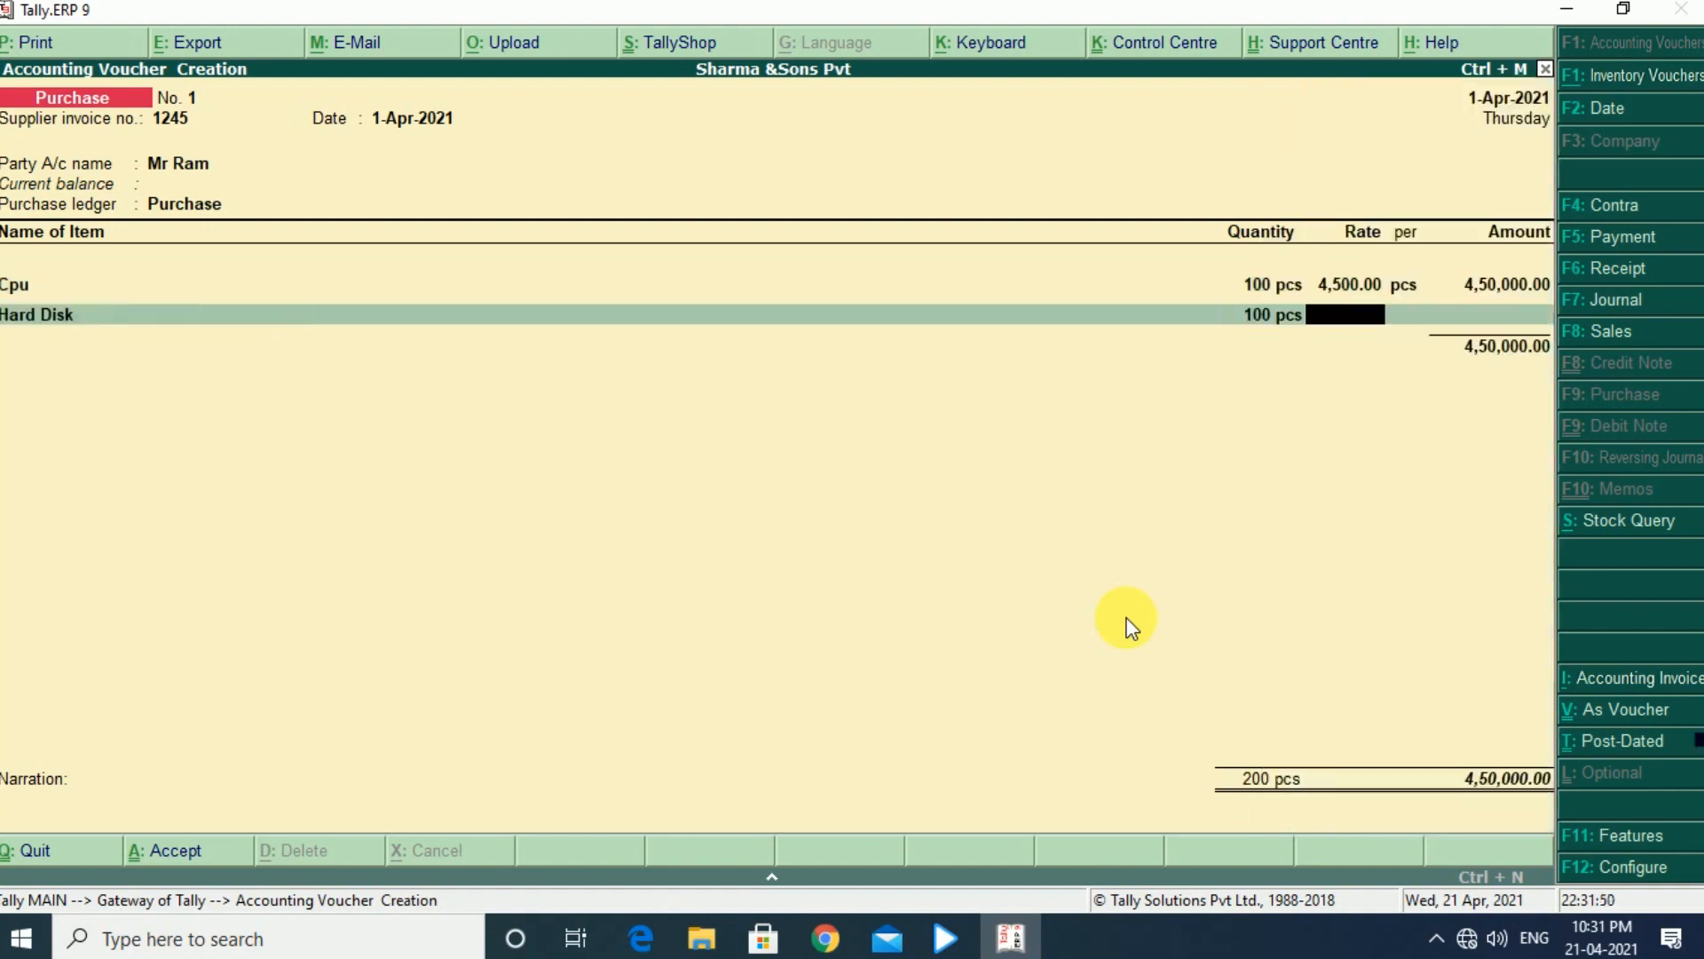
{"action": "type", "text": "6500"}
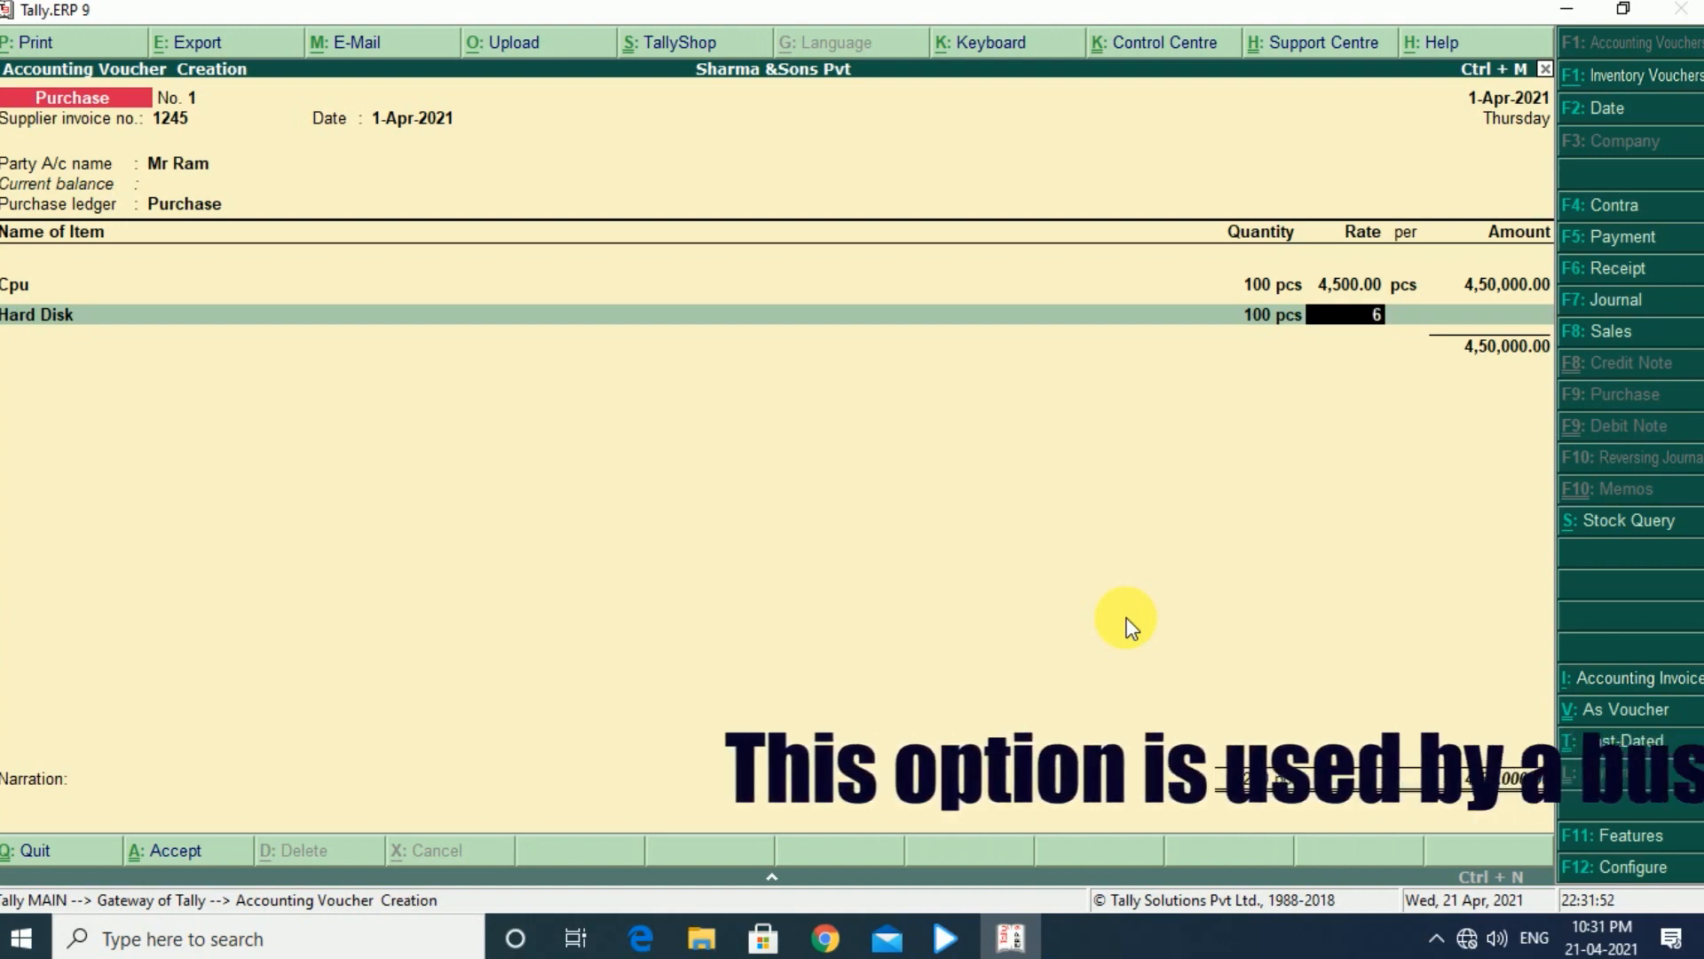
{"action": "key", "text": "Return"}
{"action": "key", "text": "Return"}
{"action": "key", "text": "Return"}
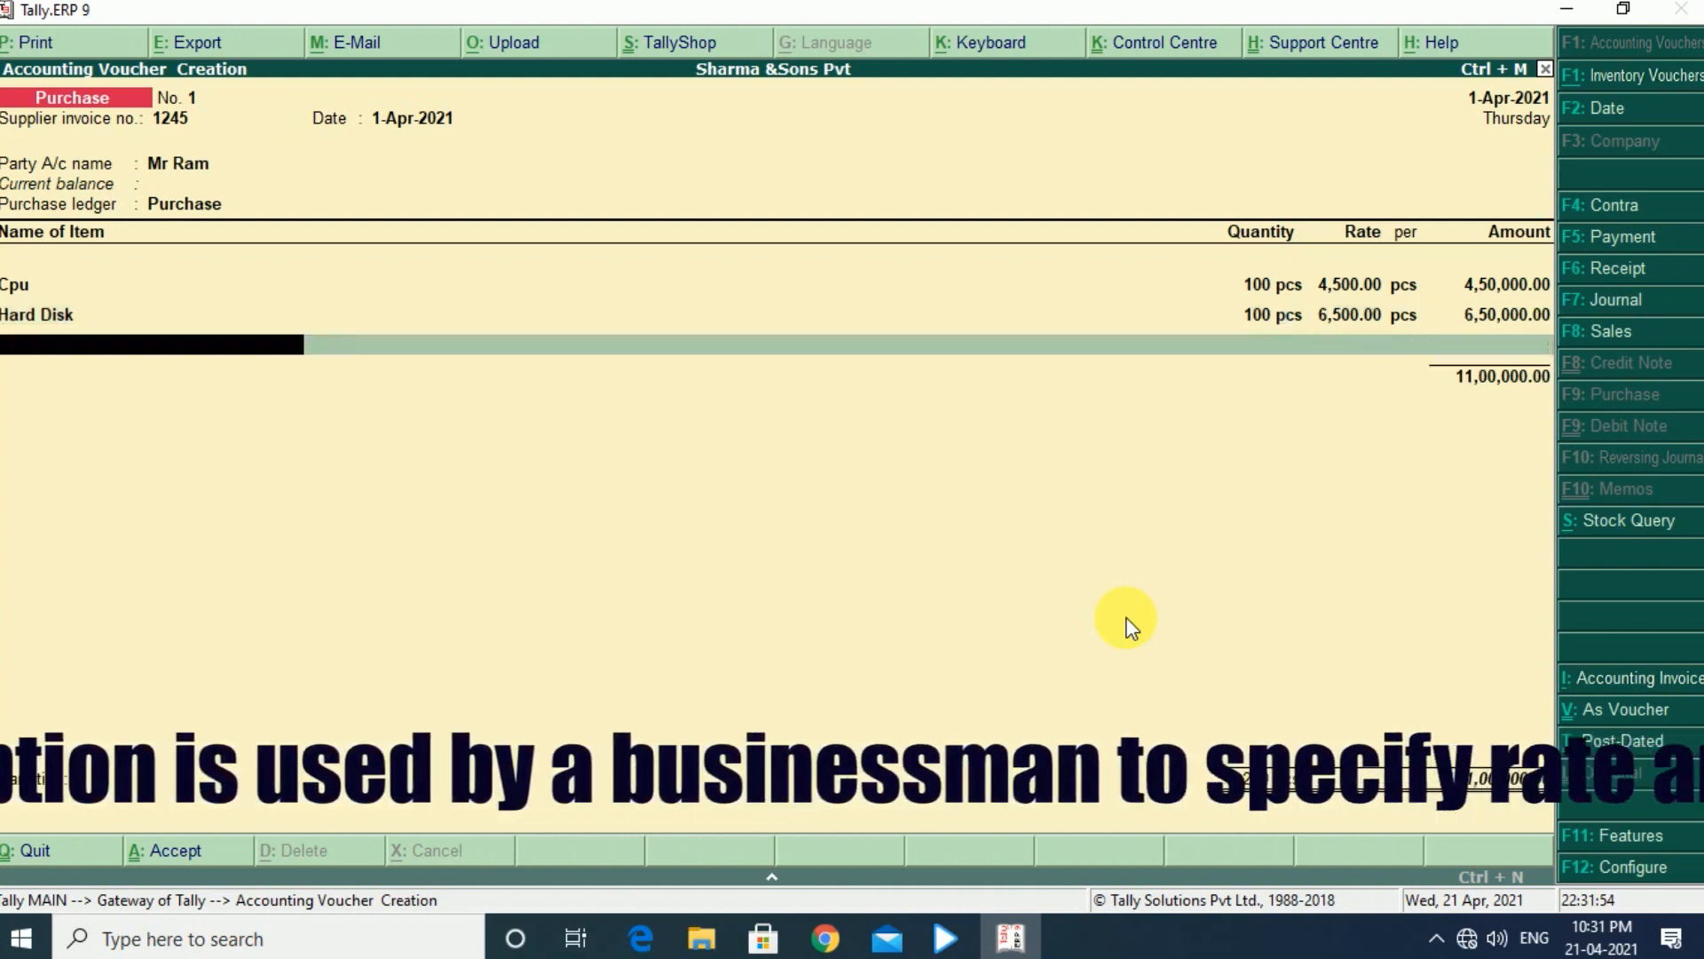
Add 100 pcs of Keyboard at a rate of 250 to the purchase voucher
{"action": "key", "text": "Down"}
{"action": "key", "text": "Down"}
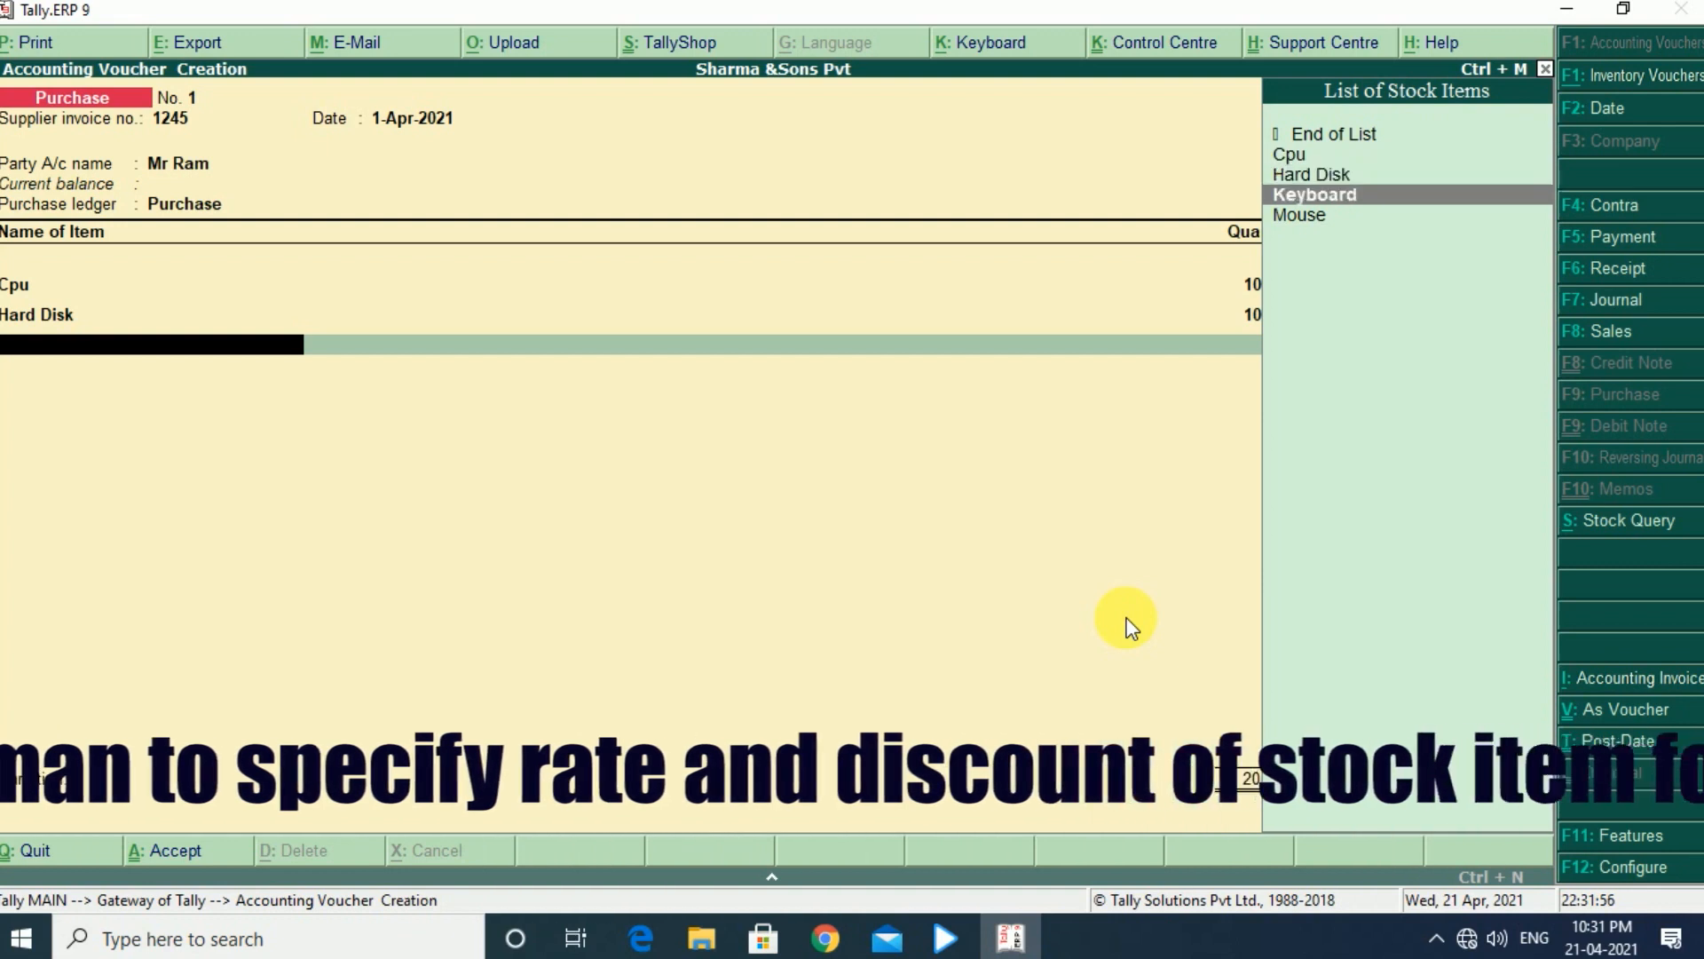
{"action": "key", "text": "Return"}
{"action": "type", "text": "100"}
{"action": "key", "text": "Return"}
{"action": "type", "text": "250"}
{"action": "key", "text": "Return"}
{"action": "key", "text": "Return"}
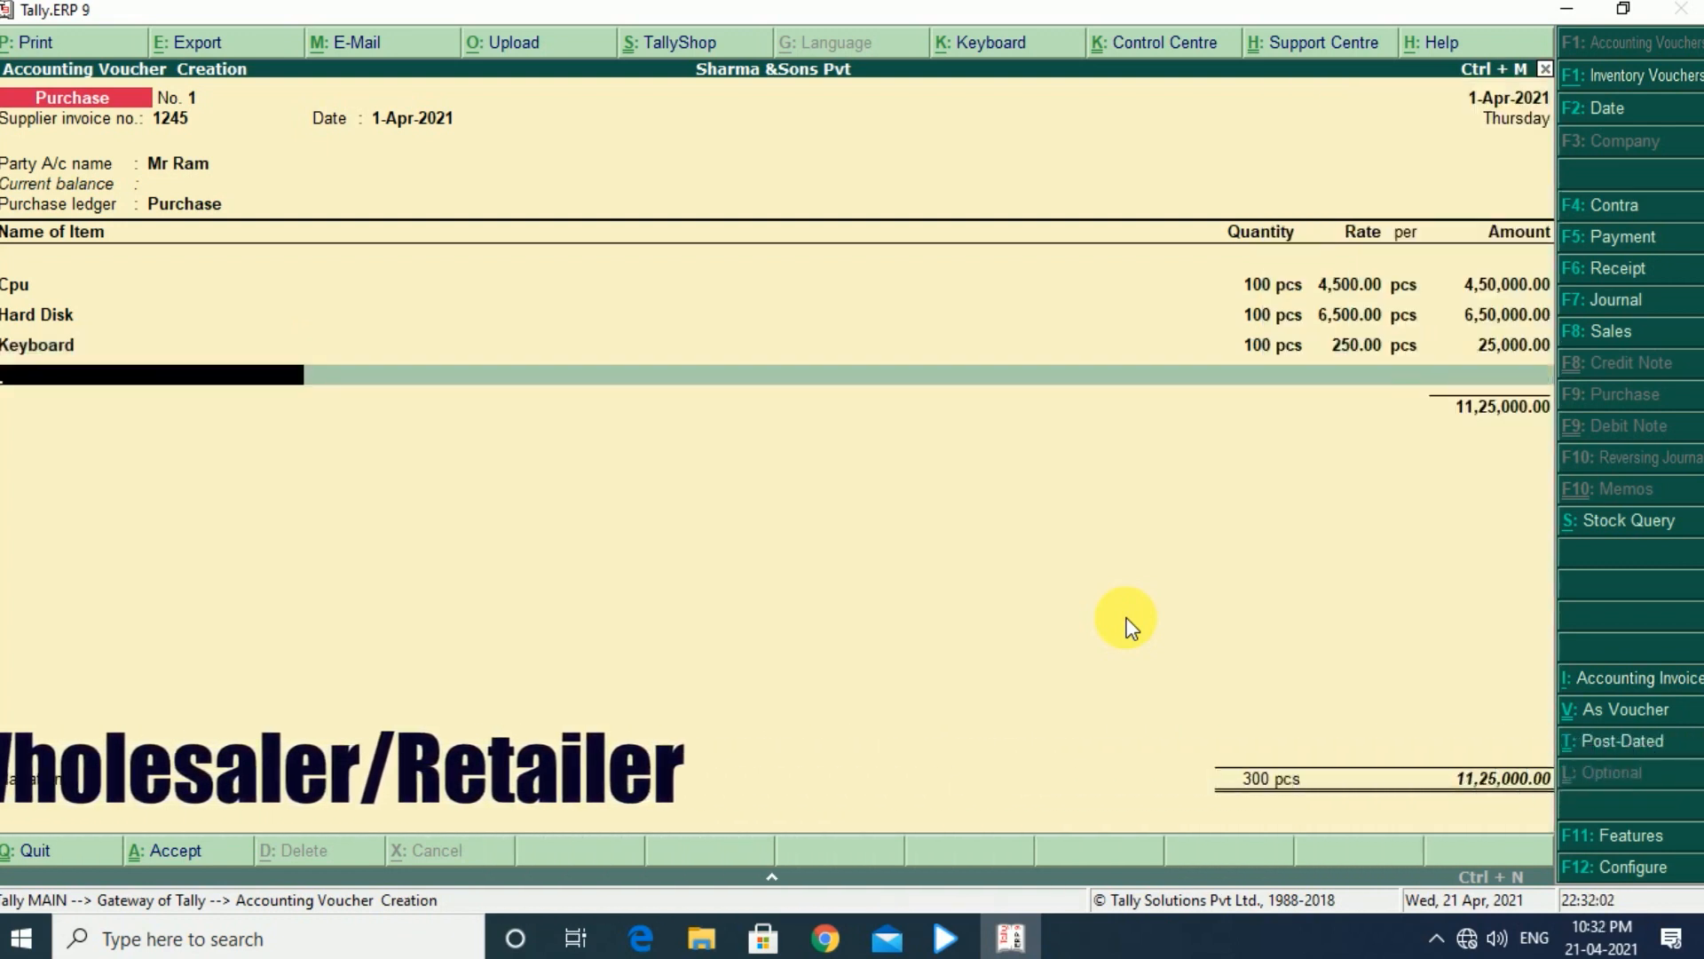
Add 100 pcs of Mouse at a rate of 300 to the purchase voucher
{"action": "key", "text": "Down"}
{"action": "key", "text": "Down"}
{"action": "key", "text": "Down"}
{"action": "key", "text": "Return"}
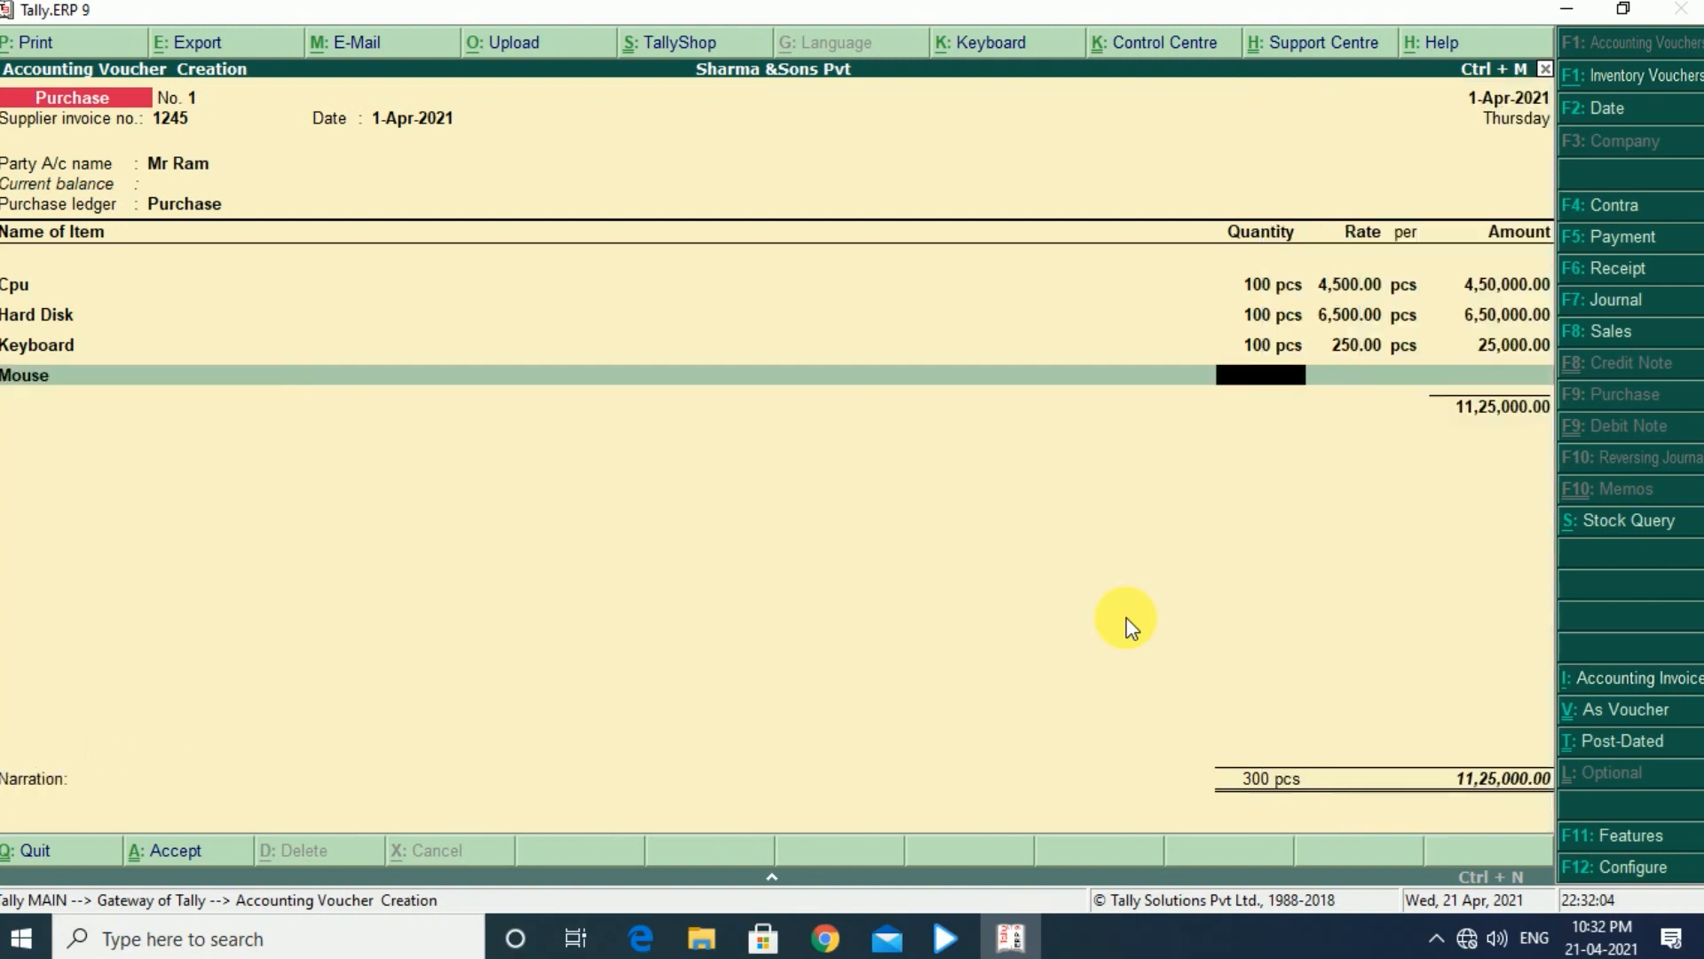
{"action": "type", "text": "100"}
{"action": "key", "text": "Return"}
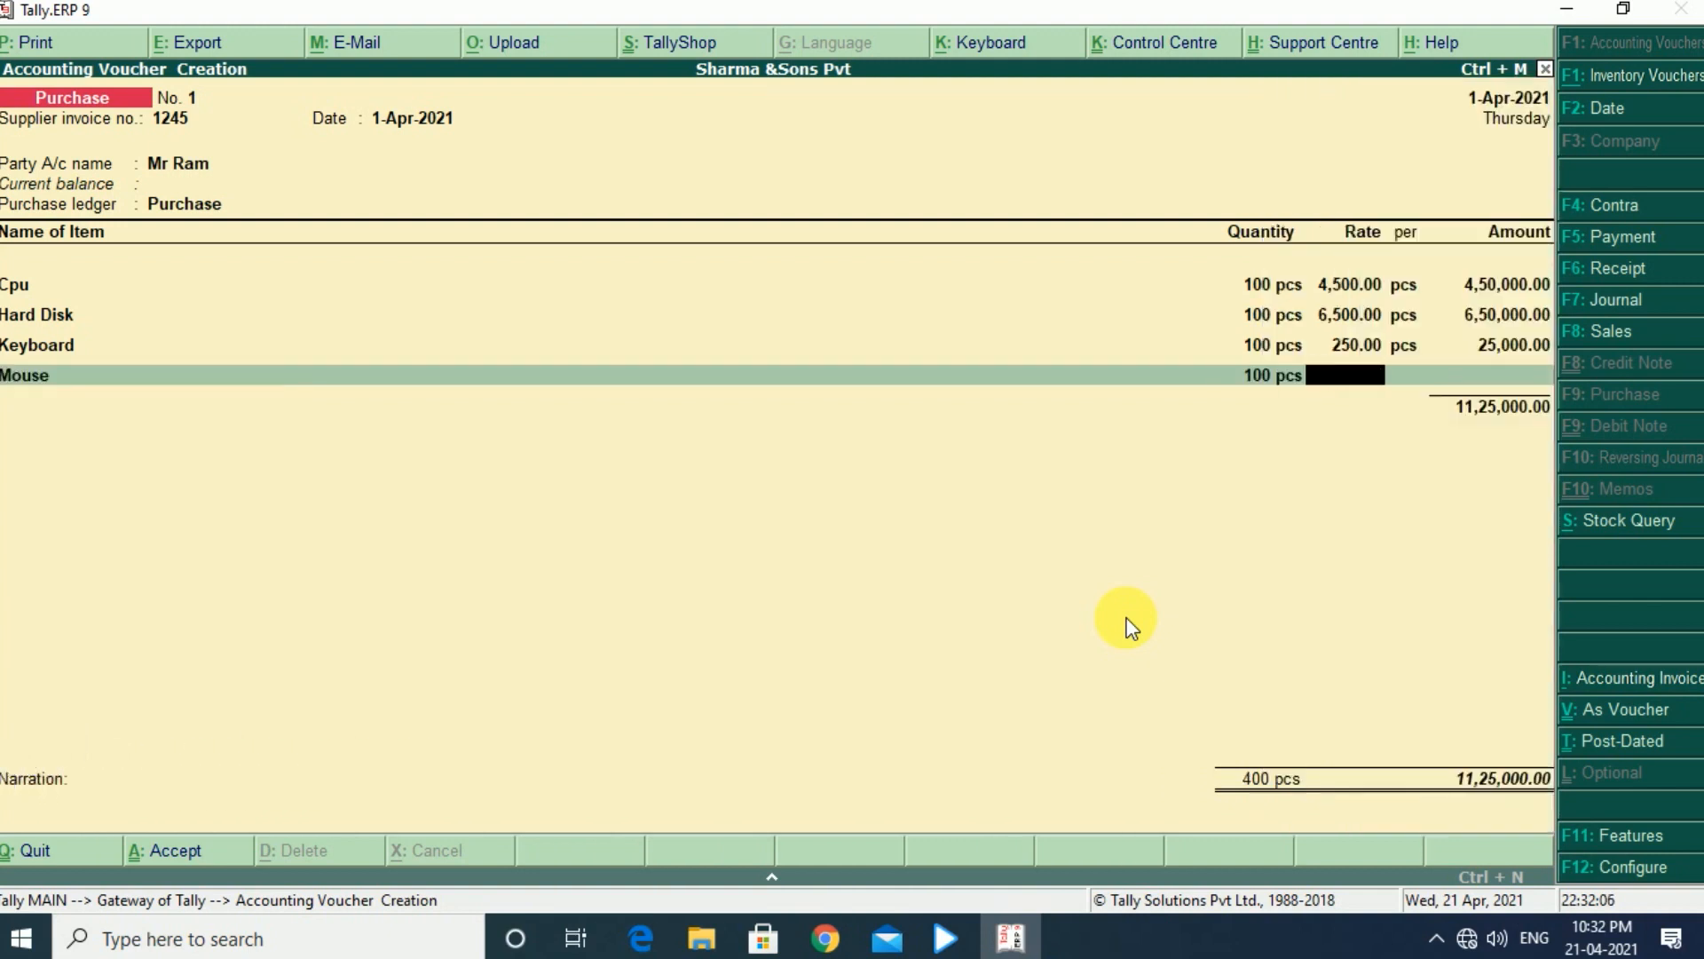
{"action": "type", "text": "300"}
{"action": "key", "text": "Return"}
{"action": "key", "text": "Return"}
{"action": "key", "text": "Return"}
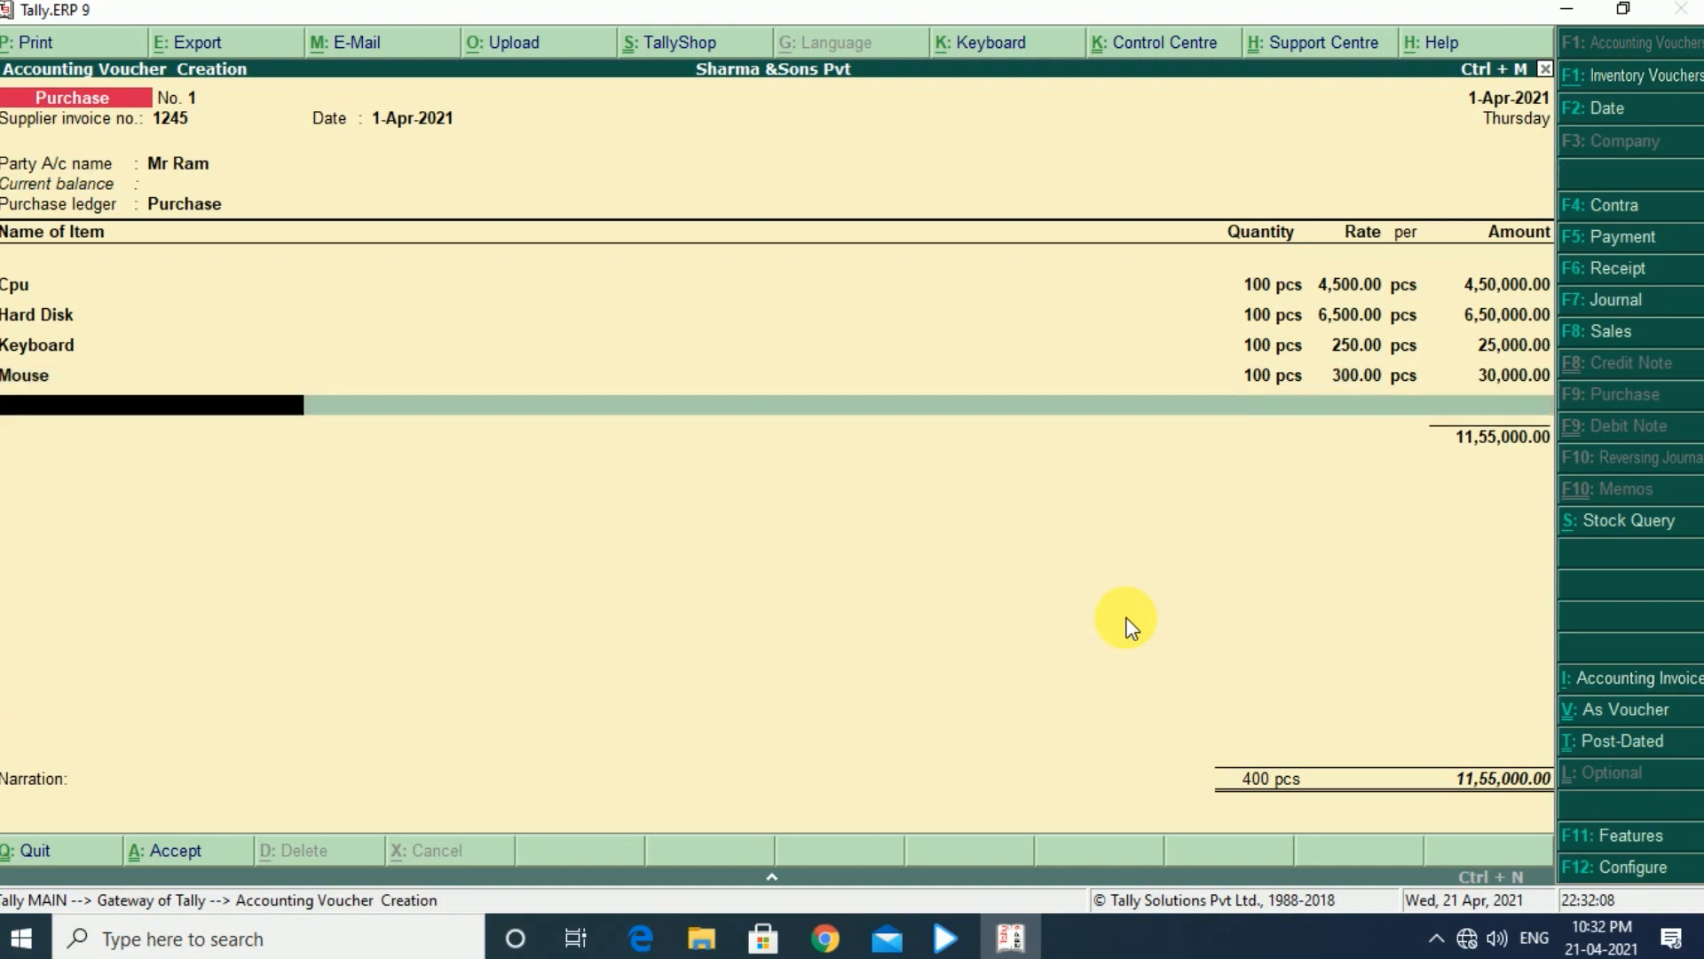
End the item list, save the purchase voucher without a narration and quit voucher creation
{"action": "key", "text": "Return"}
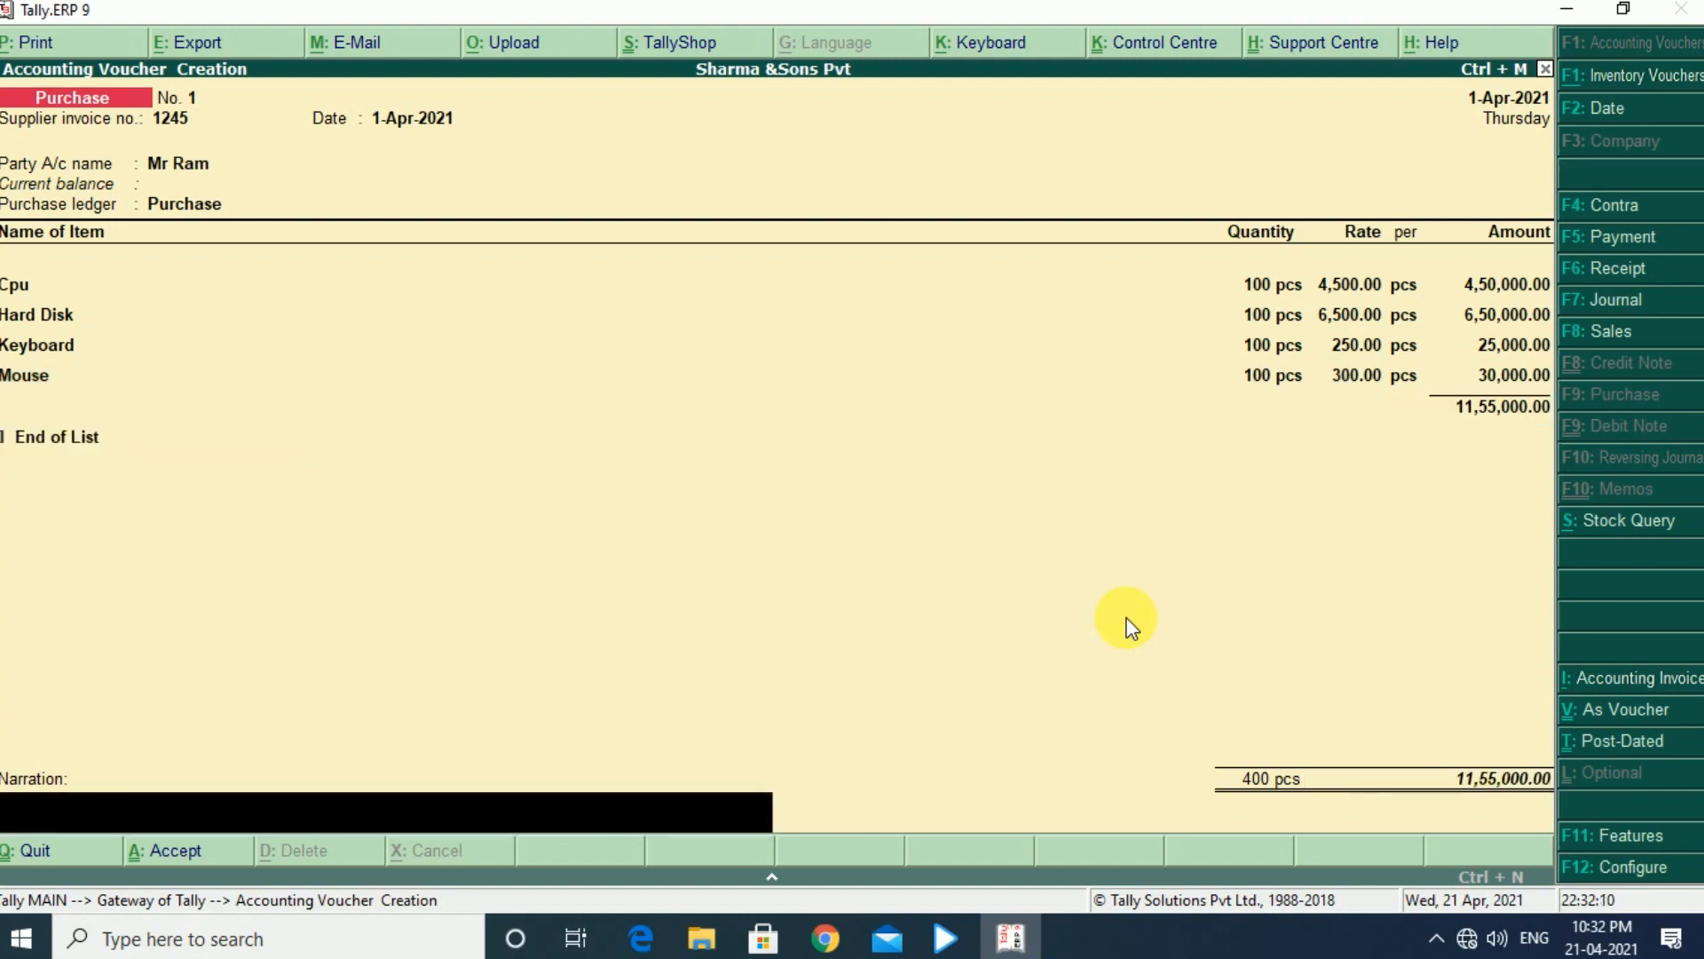
{"action": "key", "text": "Return"}
{"action": "key", "text": "Return"}
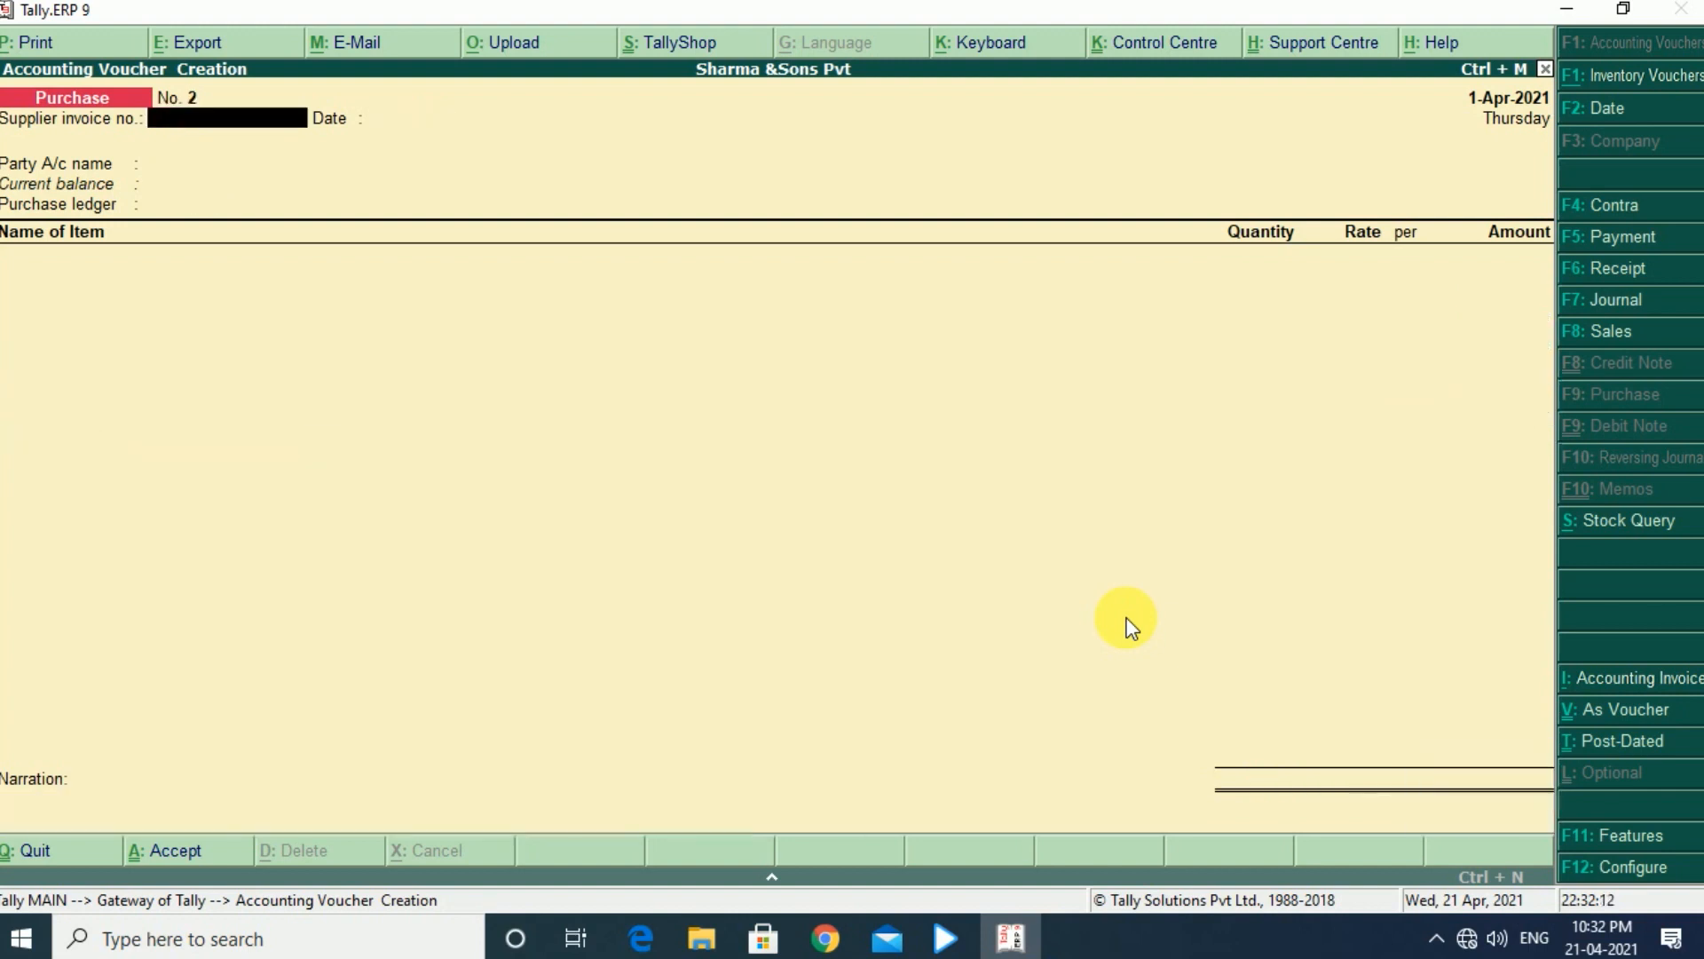
{"action": "key", "text": "Escape"}
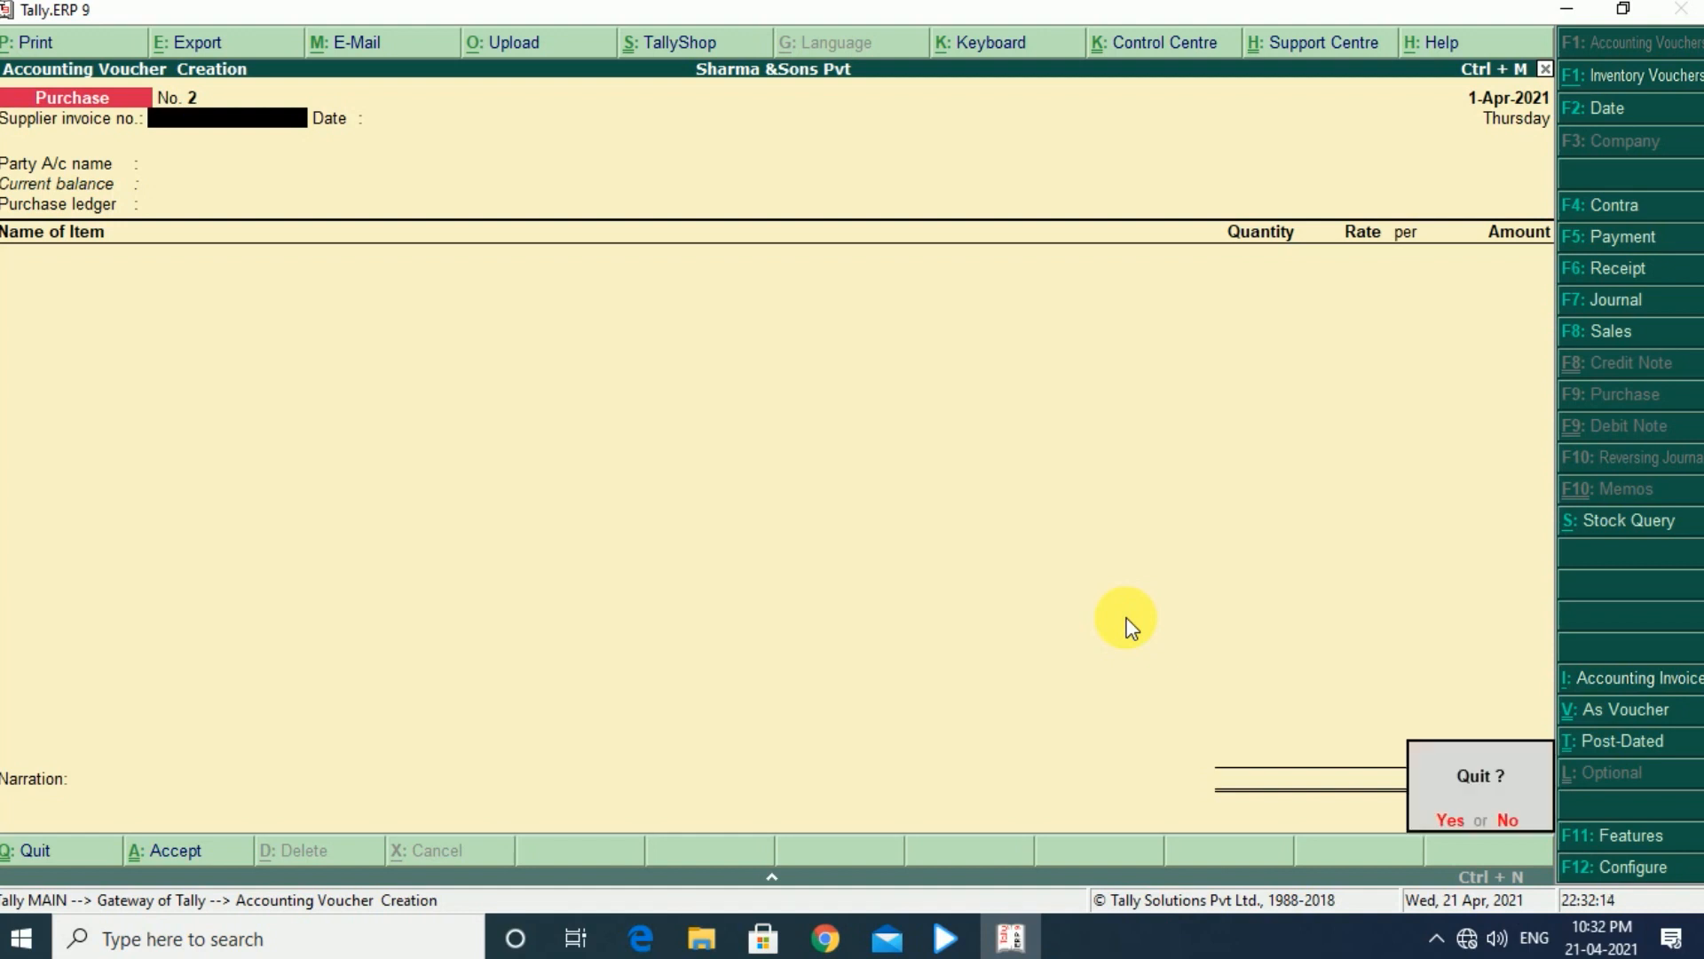
{"action": "key", "text": "Return"}
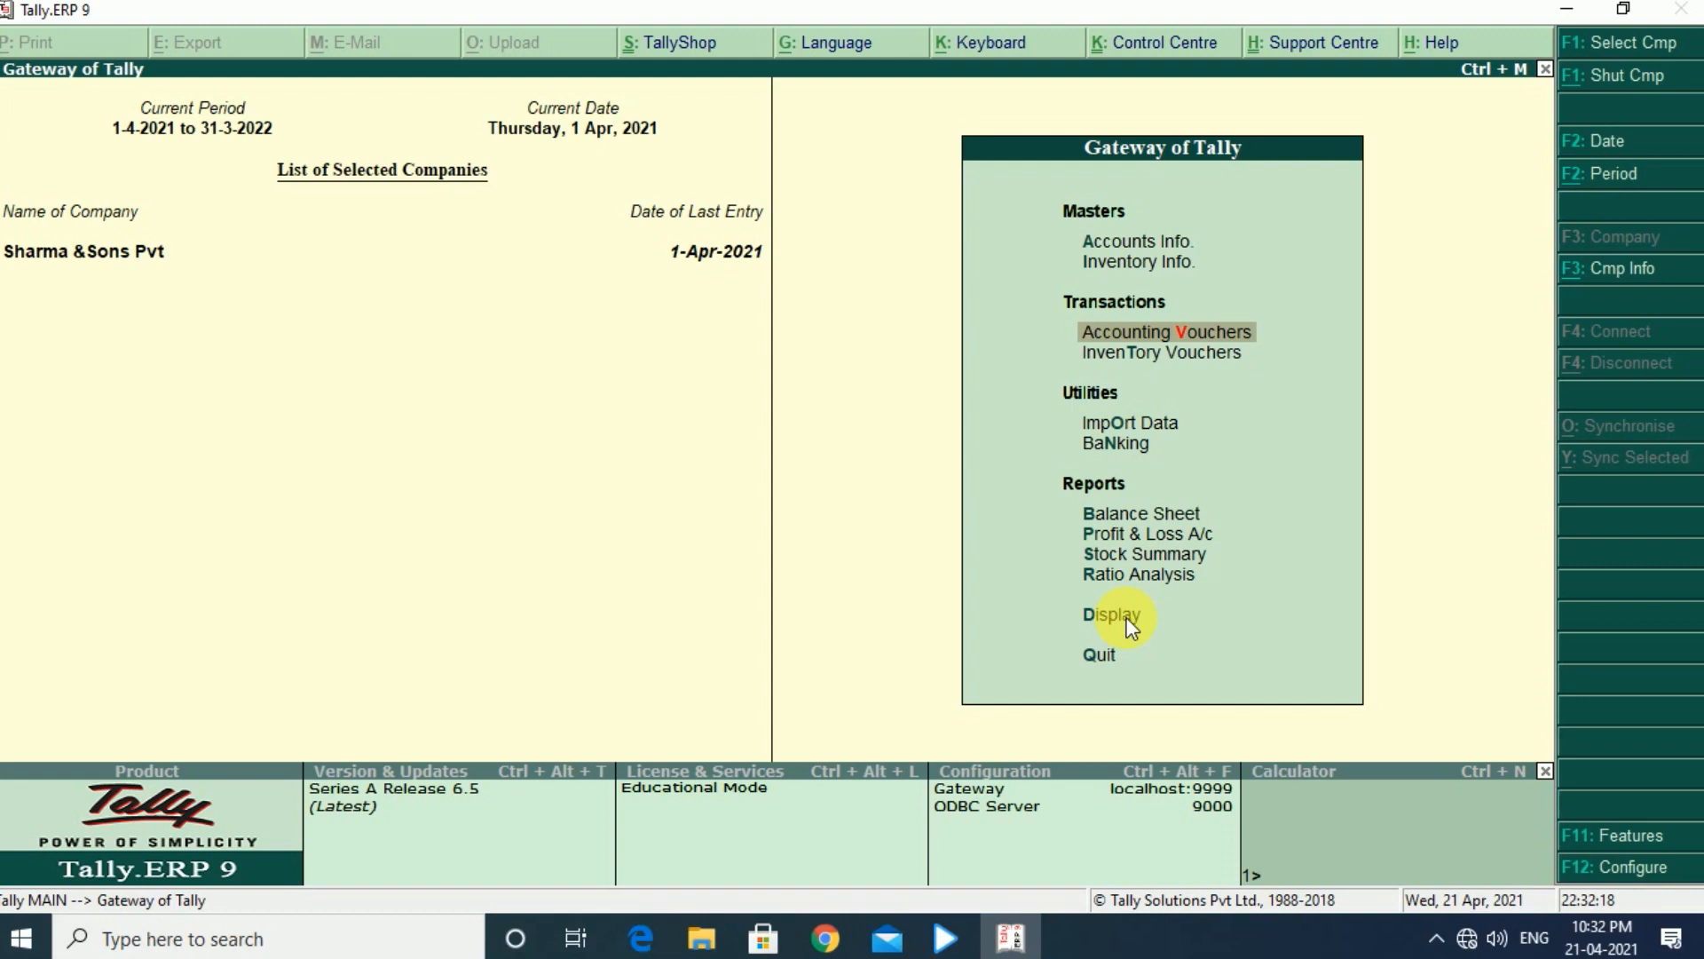
Open the Price List setup from the inventory masters
{"action": "key", "text": "Up"}
{"action": "key", "text": "Up"}
{"action": "key", "text": "Down"}
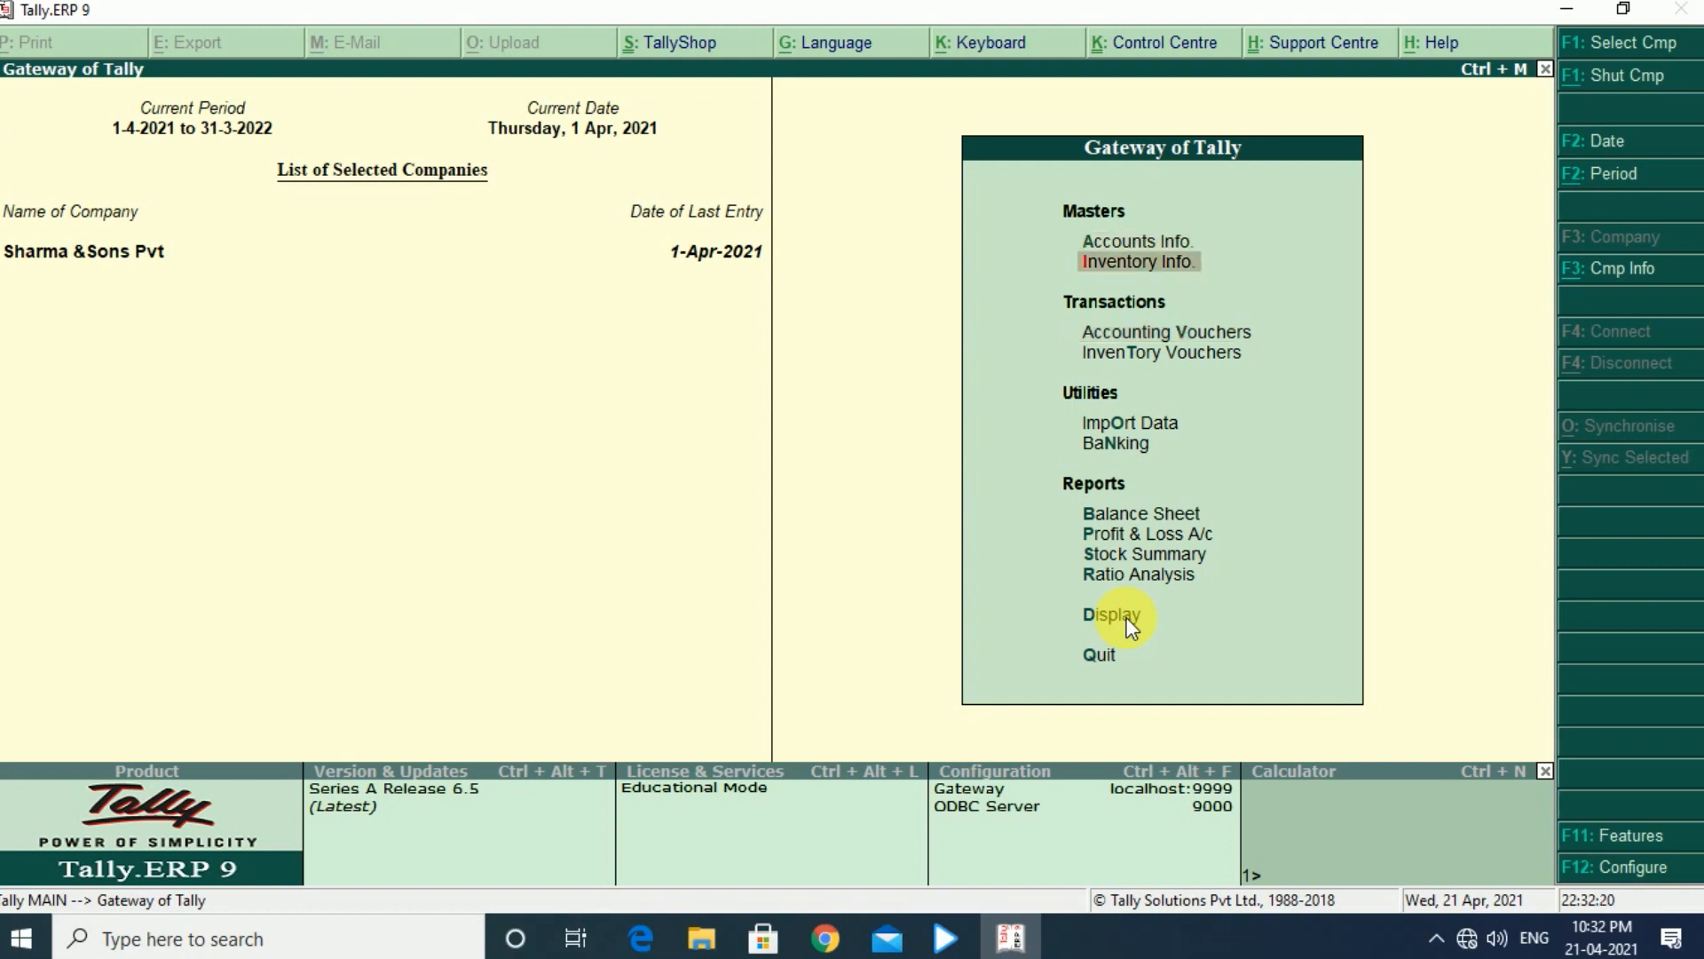
{"action": "key", "text": "Return"}
{"action": "key", "text": "Down"}
{"action": "key", "text": "Down"}
{"action": "key", "text": "Down"}
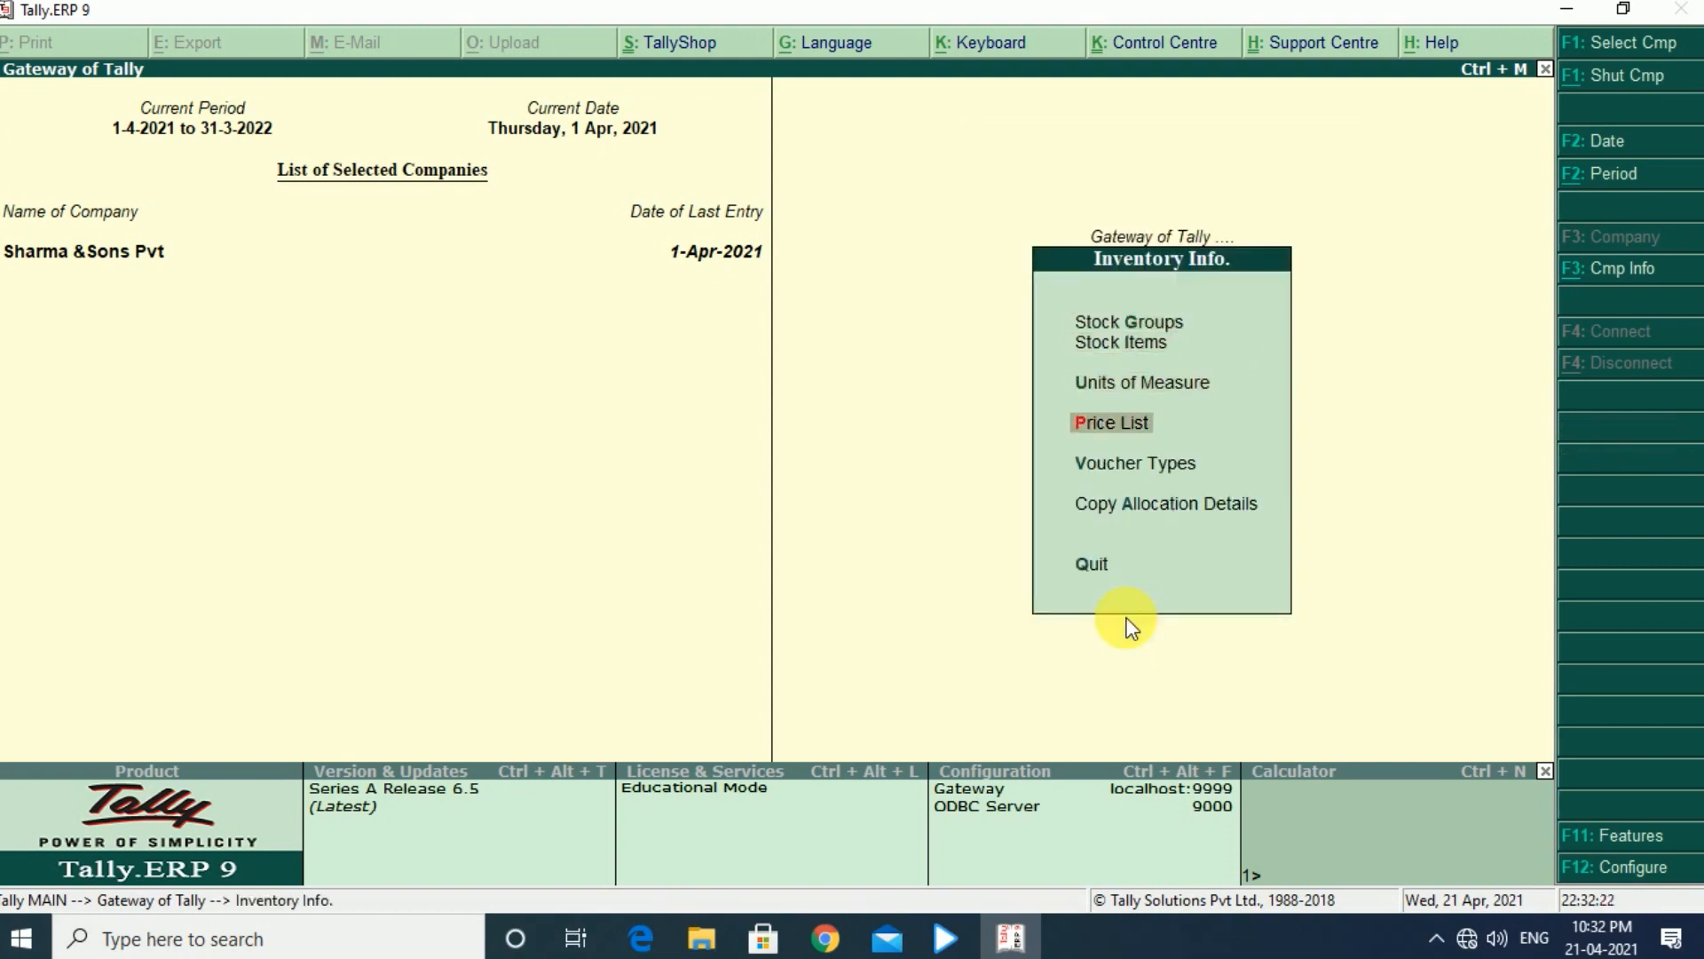
{"action": "key", "text": "Return"}
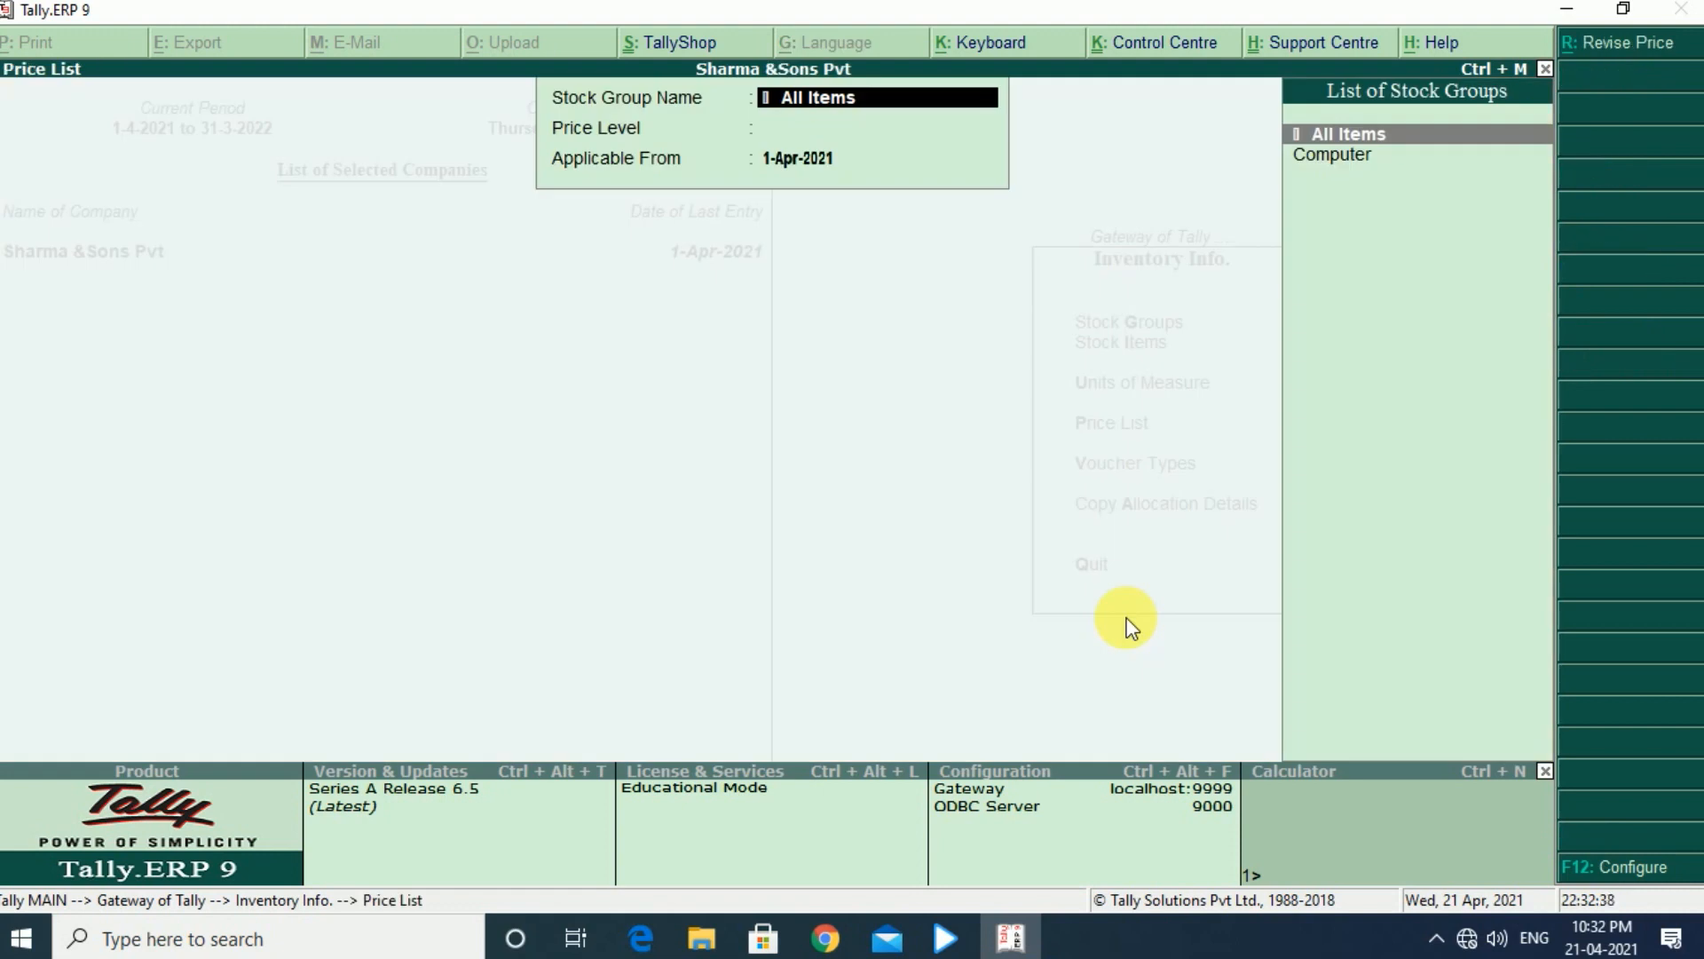
Start a price list for the Computer stock group at the Customer price level, applicable from 1-Apr-2021
{"action": "key", "text": "Down"}
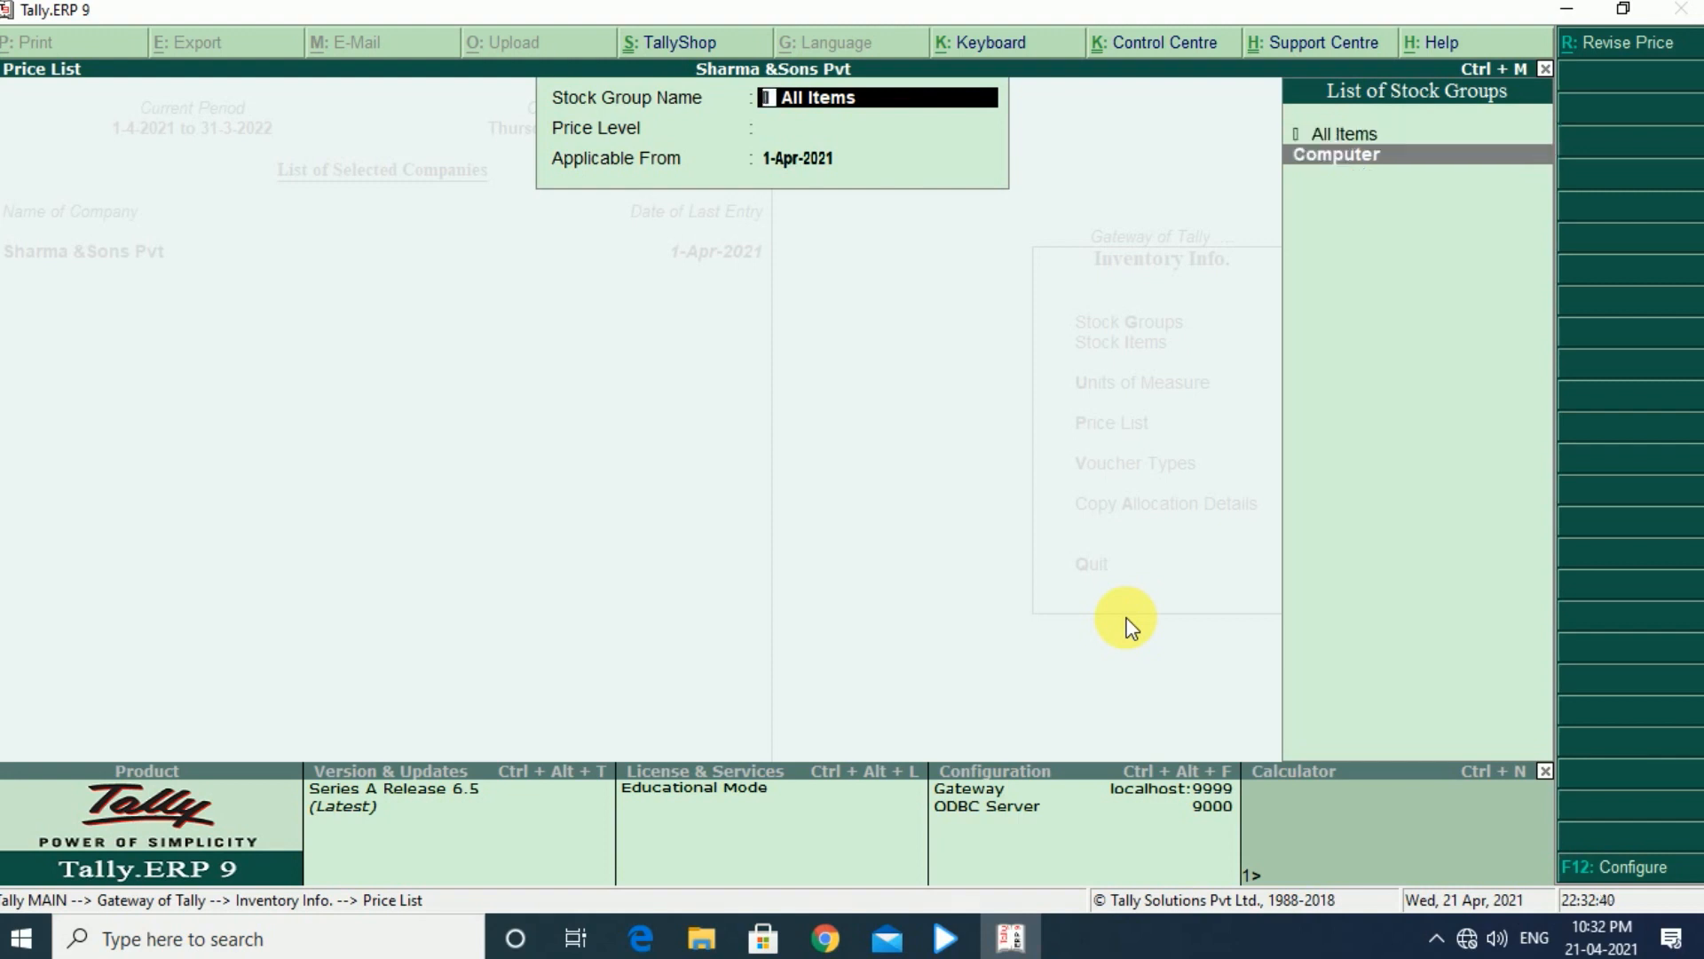
{"action": "key", "text": "Return"}
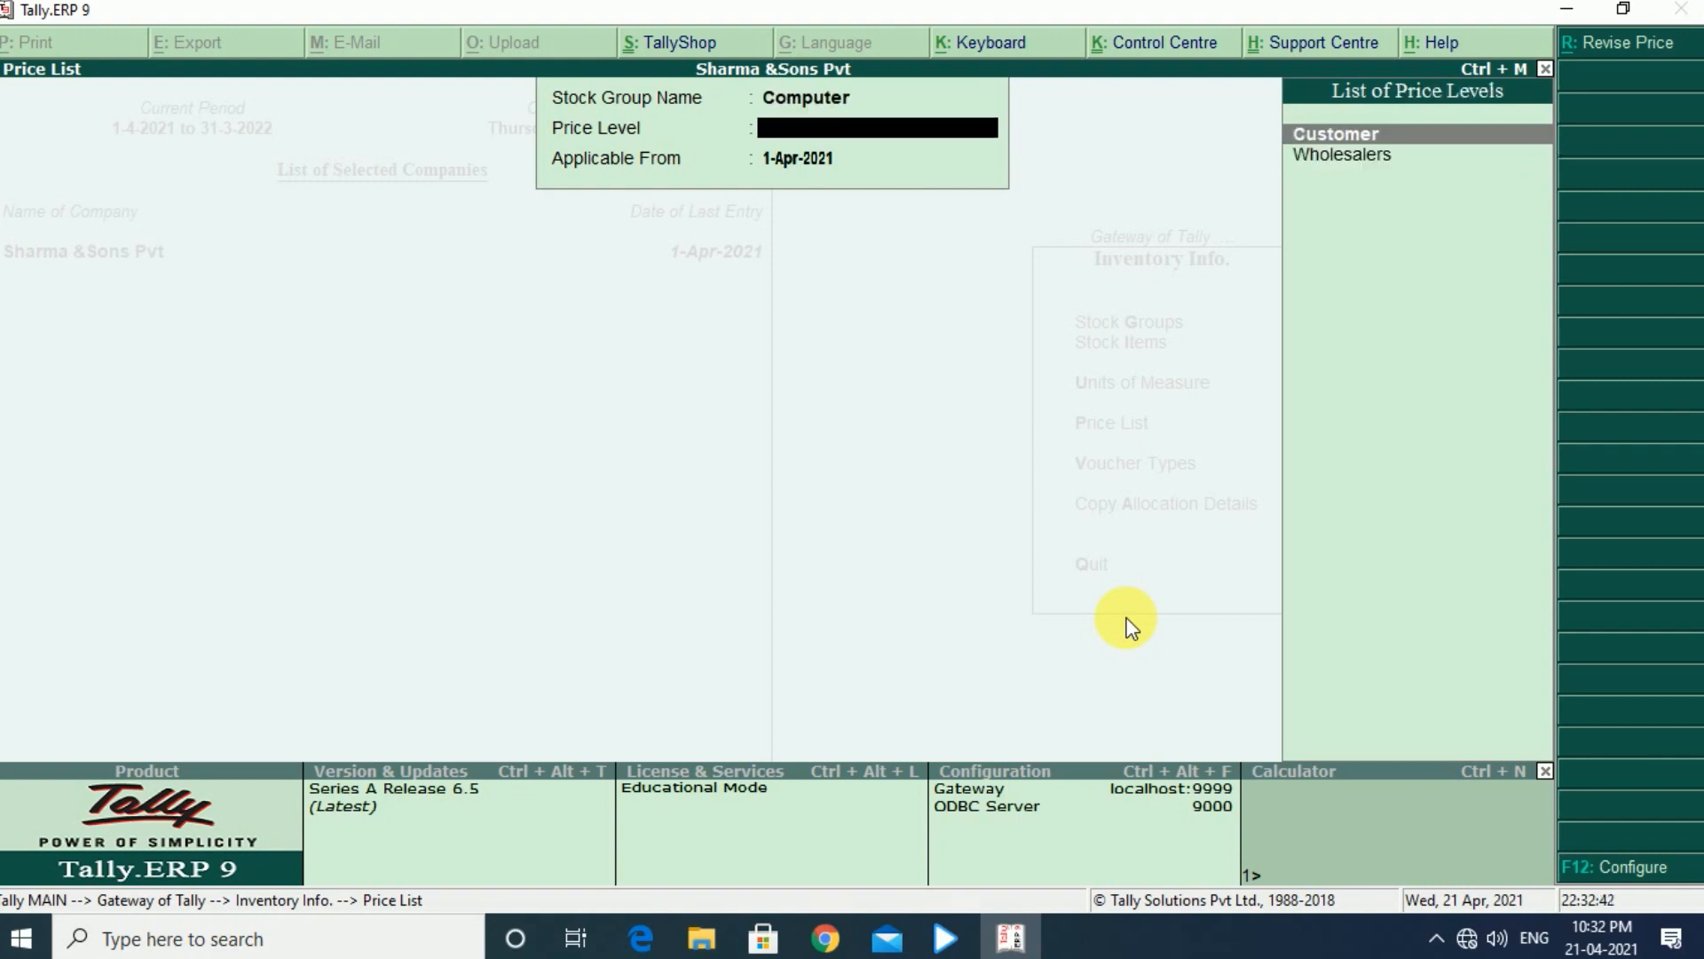
{"action": "key", "text": "Down"}
{"action": "key", "text": "Up"}
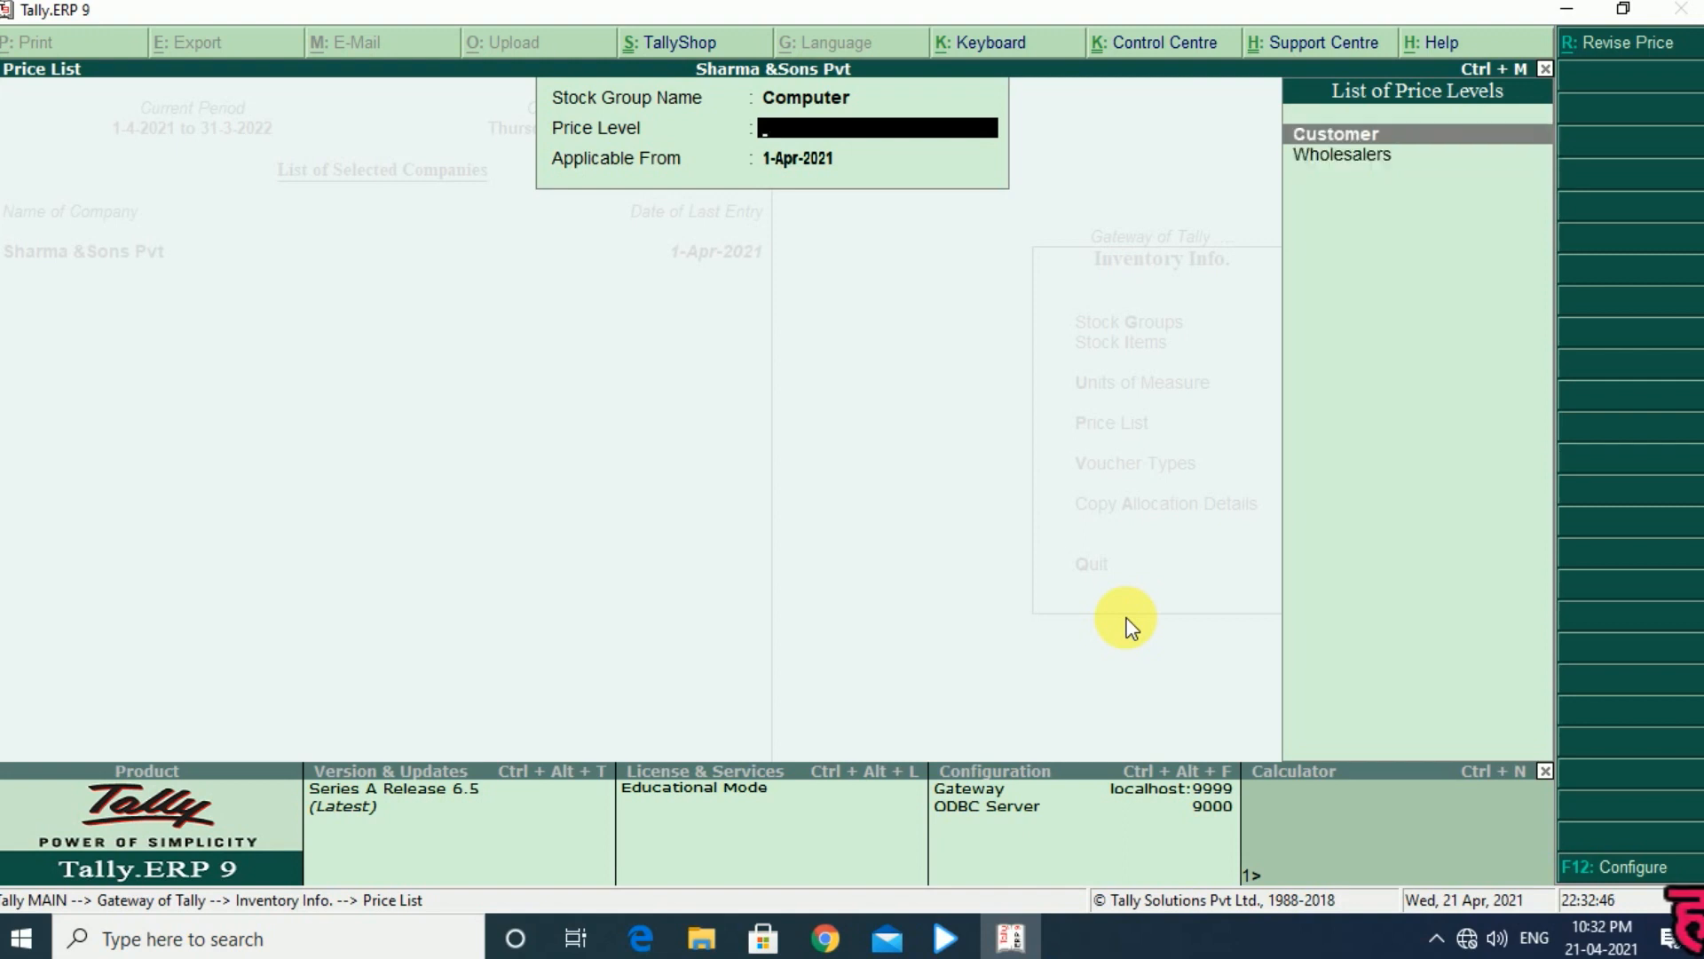
{"action": "key", "text": "Return"}
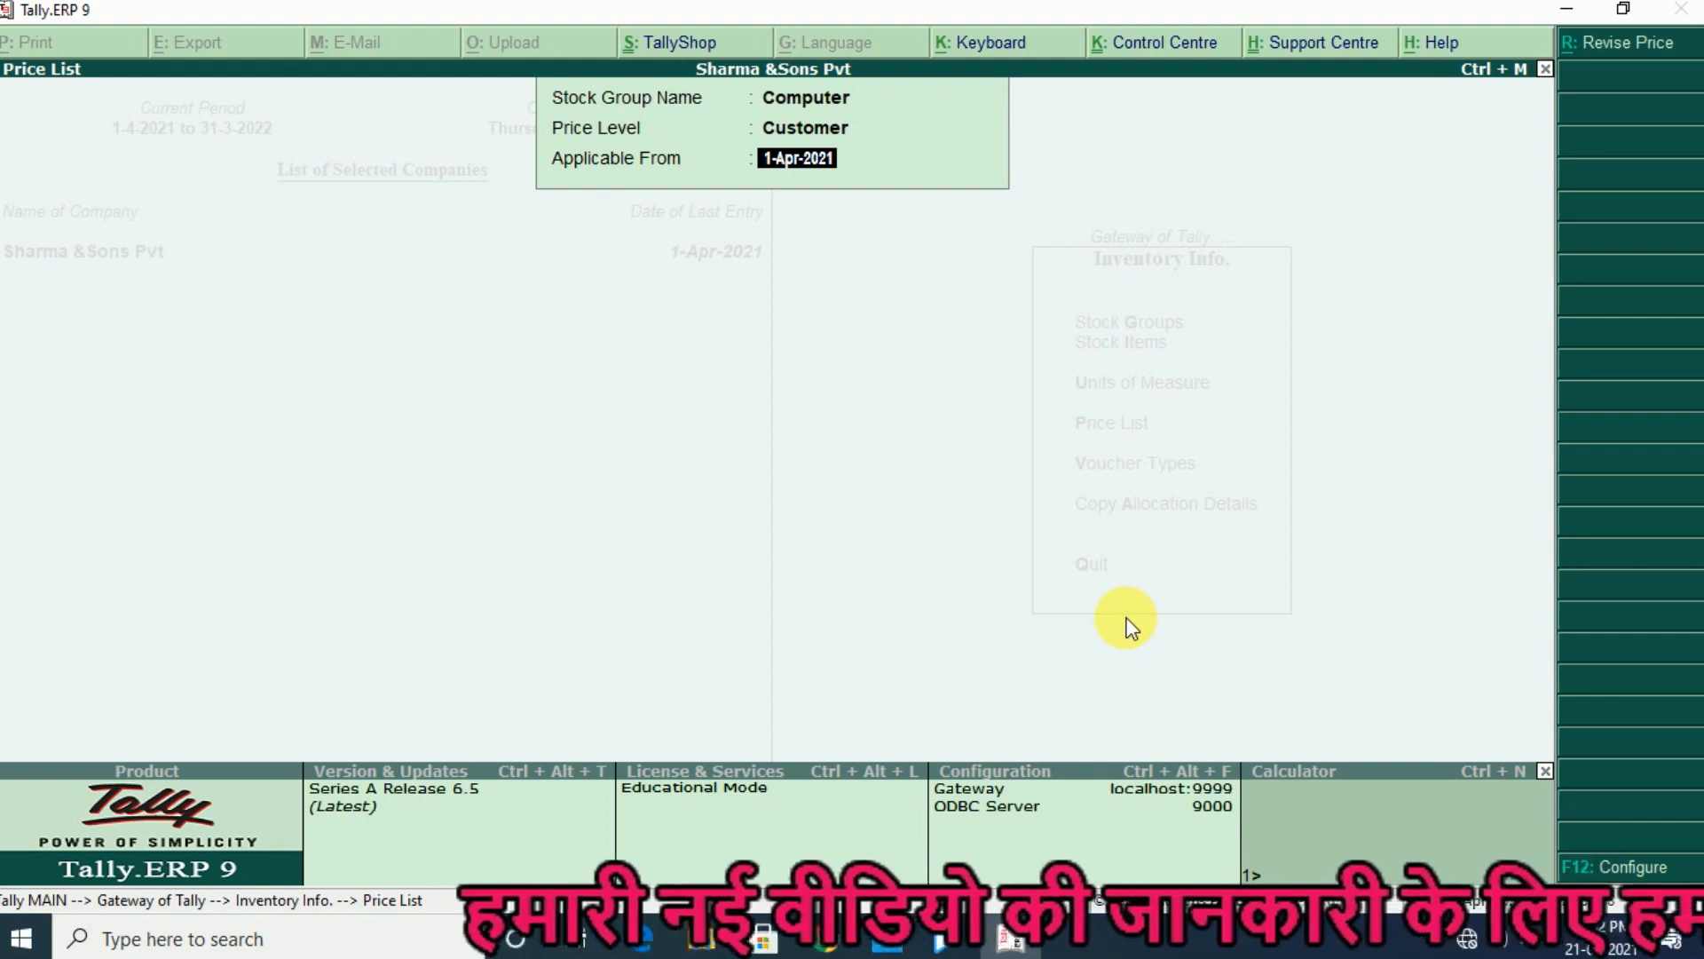
{"action": "key", "text": "Return"}
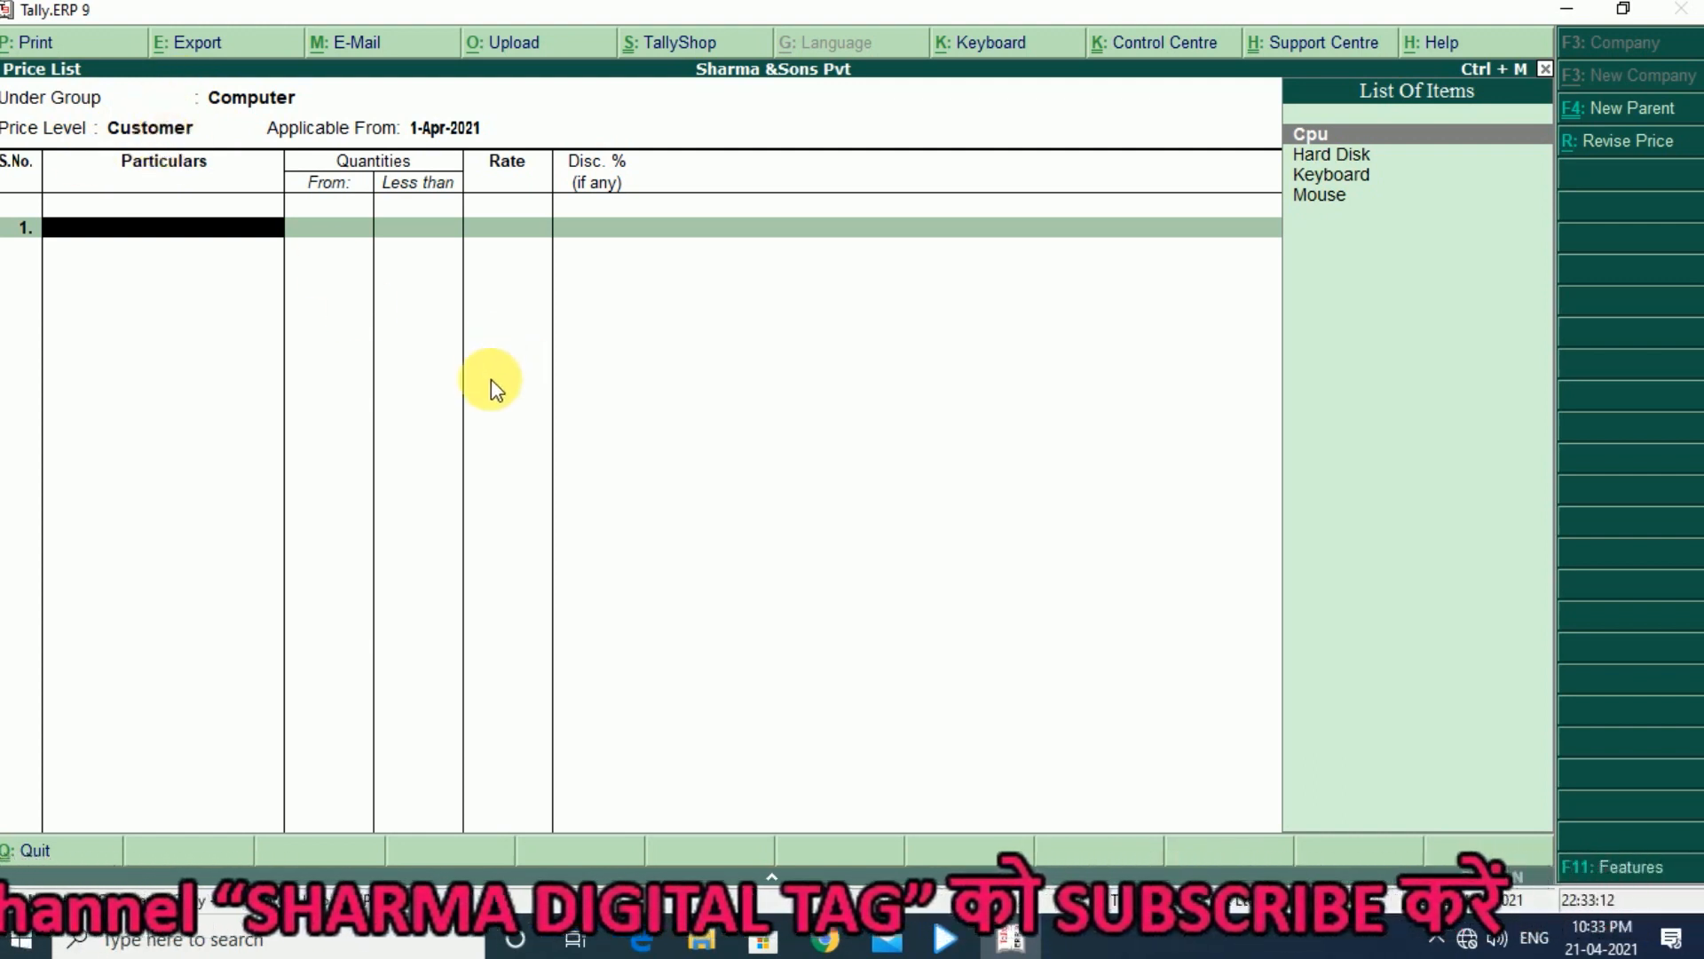
Add Cpu to the price list with a rate of 6000 for quantities less than 5 pcs and no discount
{"action": "key", "text": "Return"}
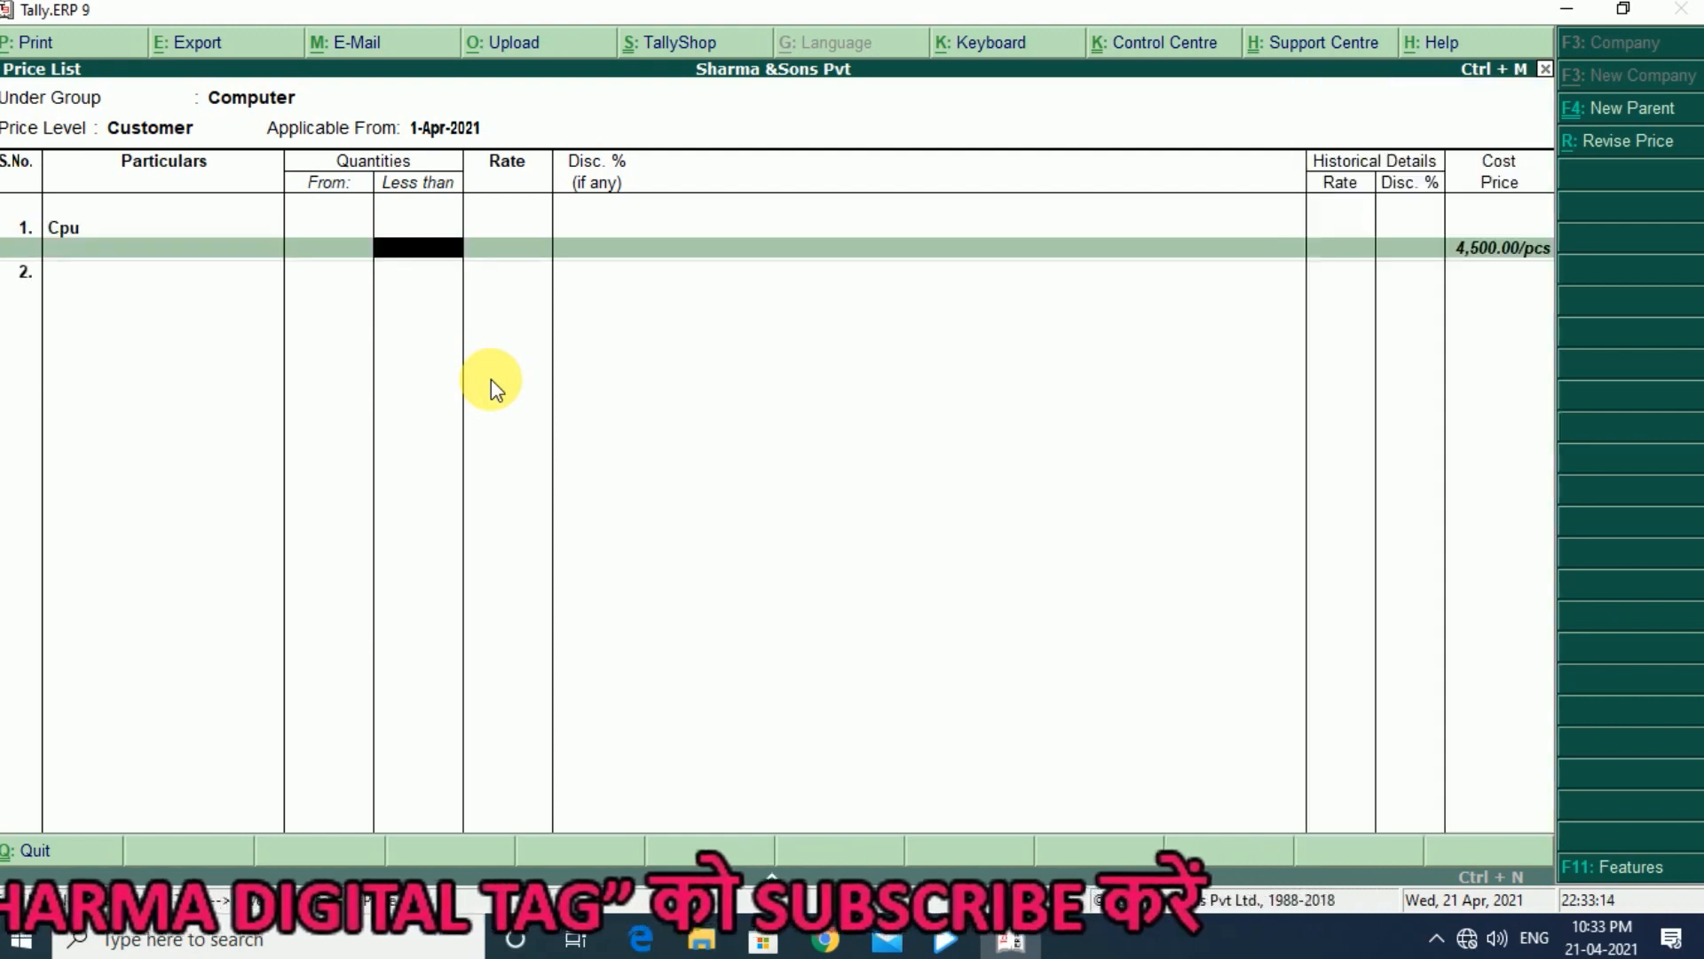
{"action": "type", "text": "5"}
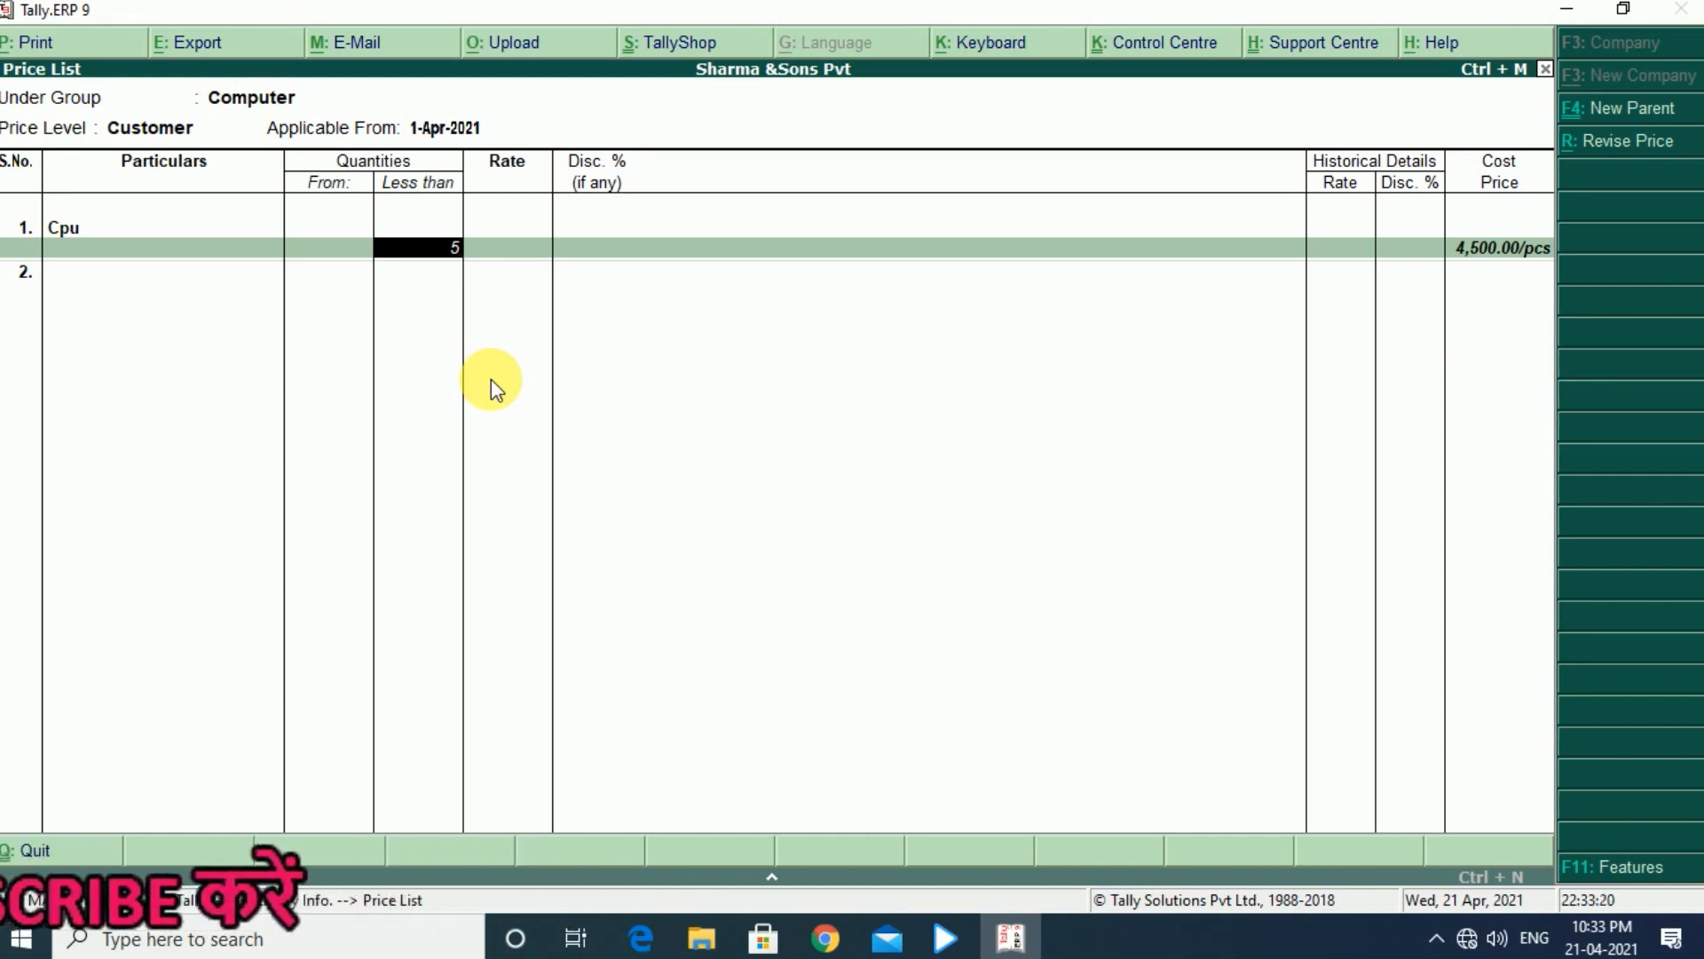
{"action": "key", "text": "Return"}
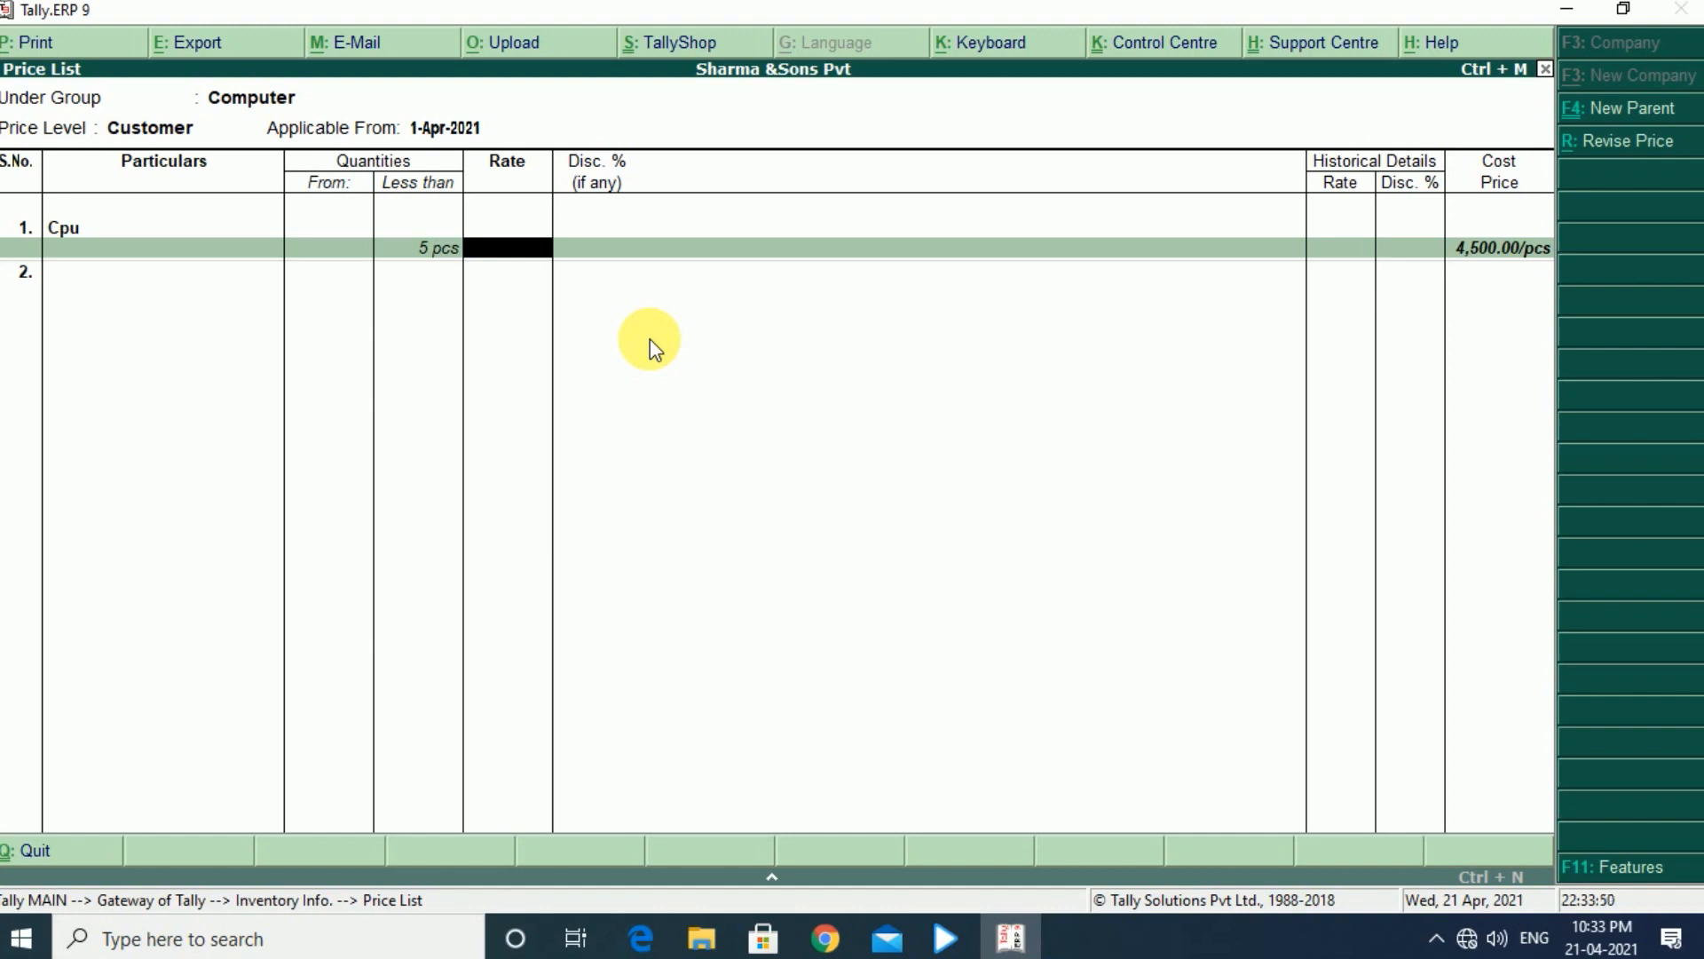
{"action": "type", "text": "6000"}
{"action": "key", "text": "Return"}
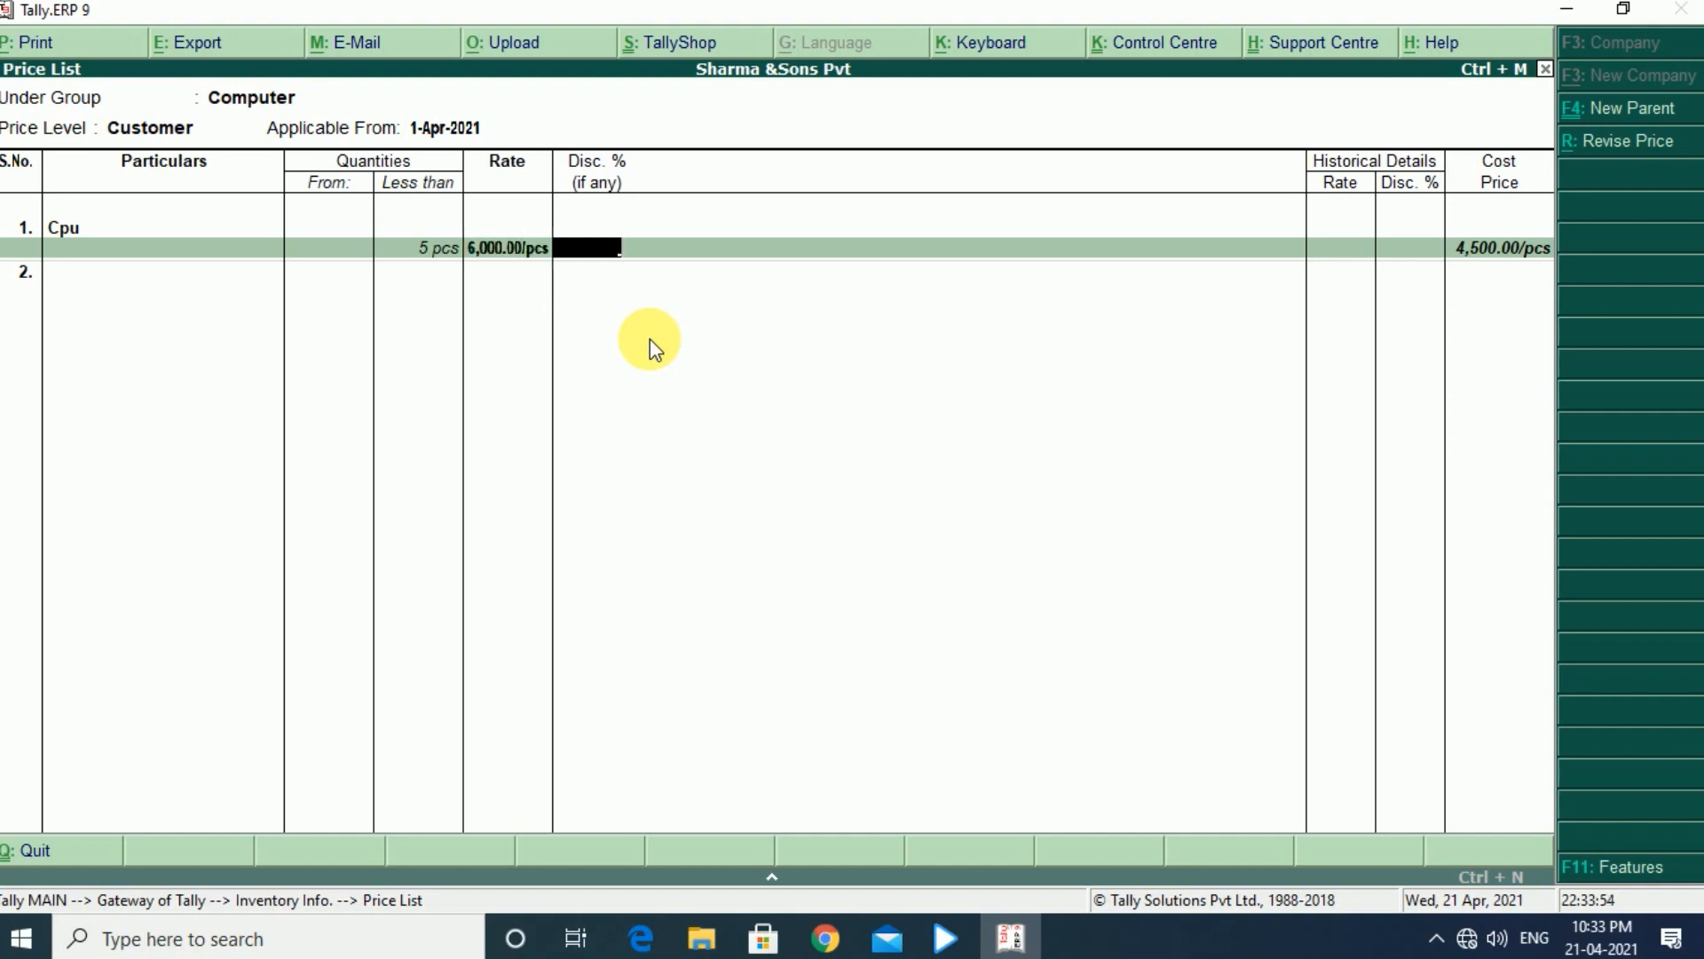
{"action": "key", "text": "Return"}
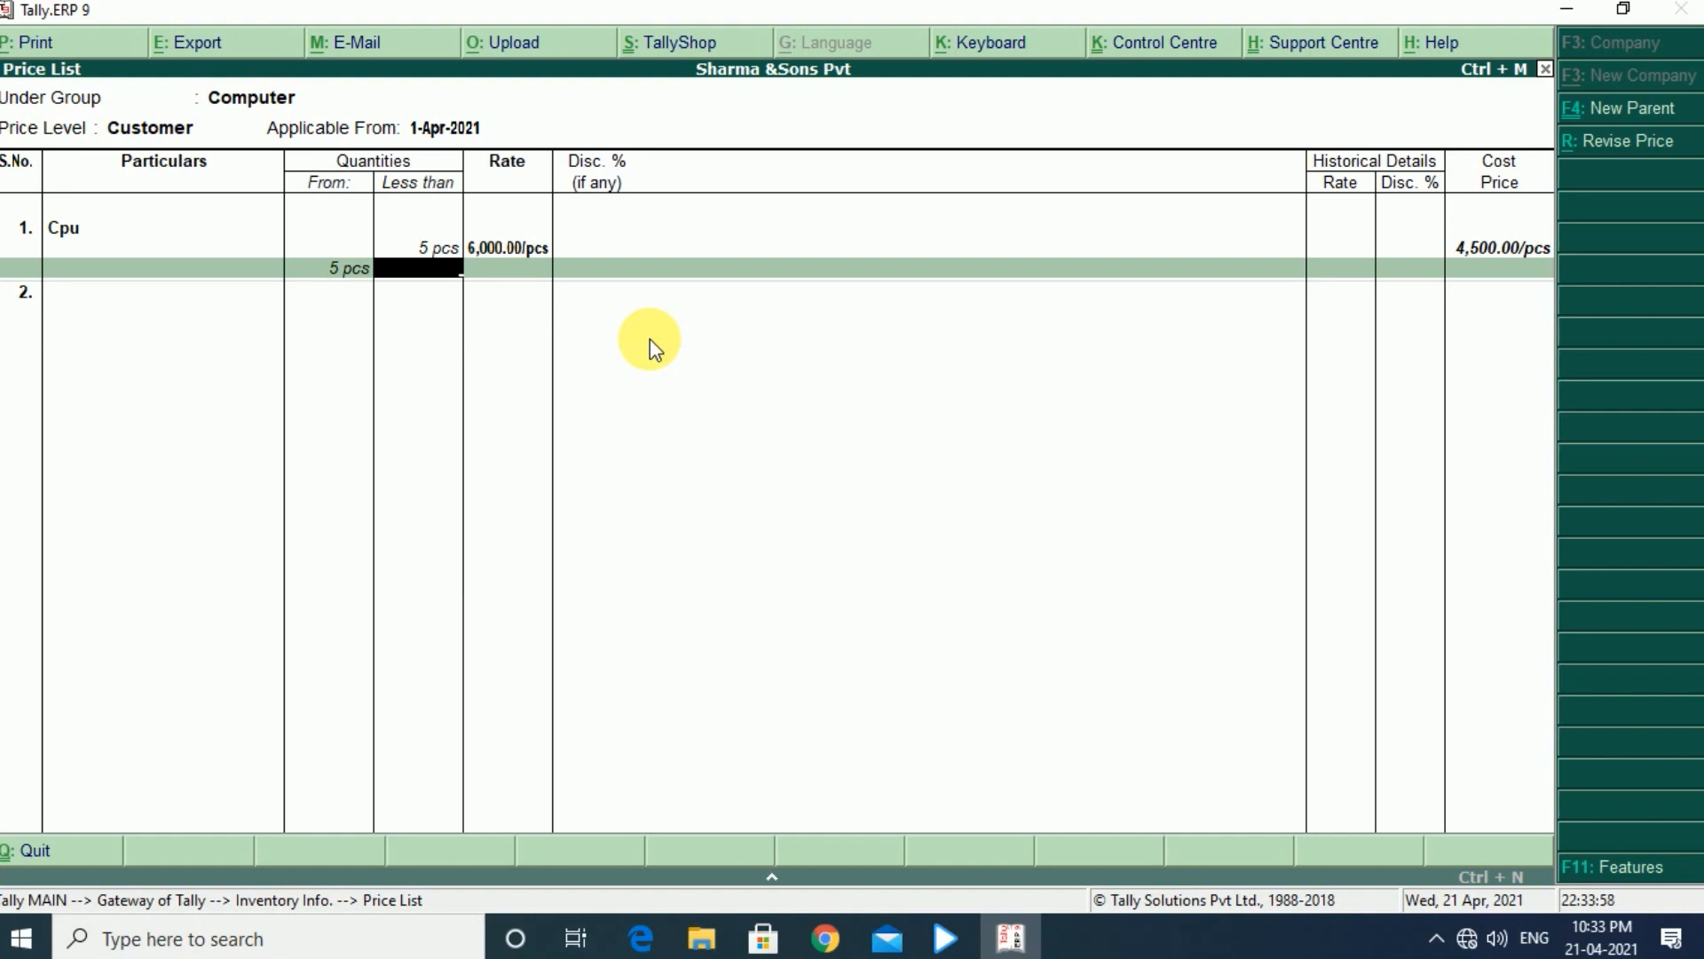
Set the Cpu rate to 5900 for quantities from 5 to less than 15 pcs, without a discount
{"action": "type", "text": "15"}
{"action": "key", "text": "Return"}
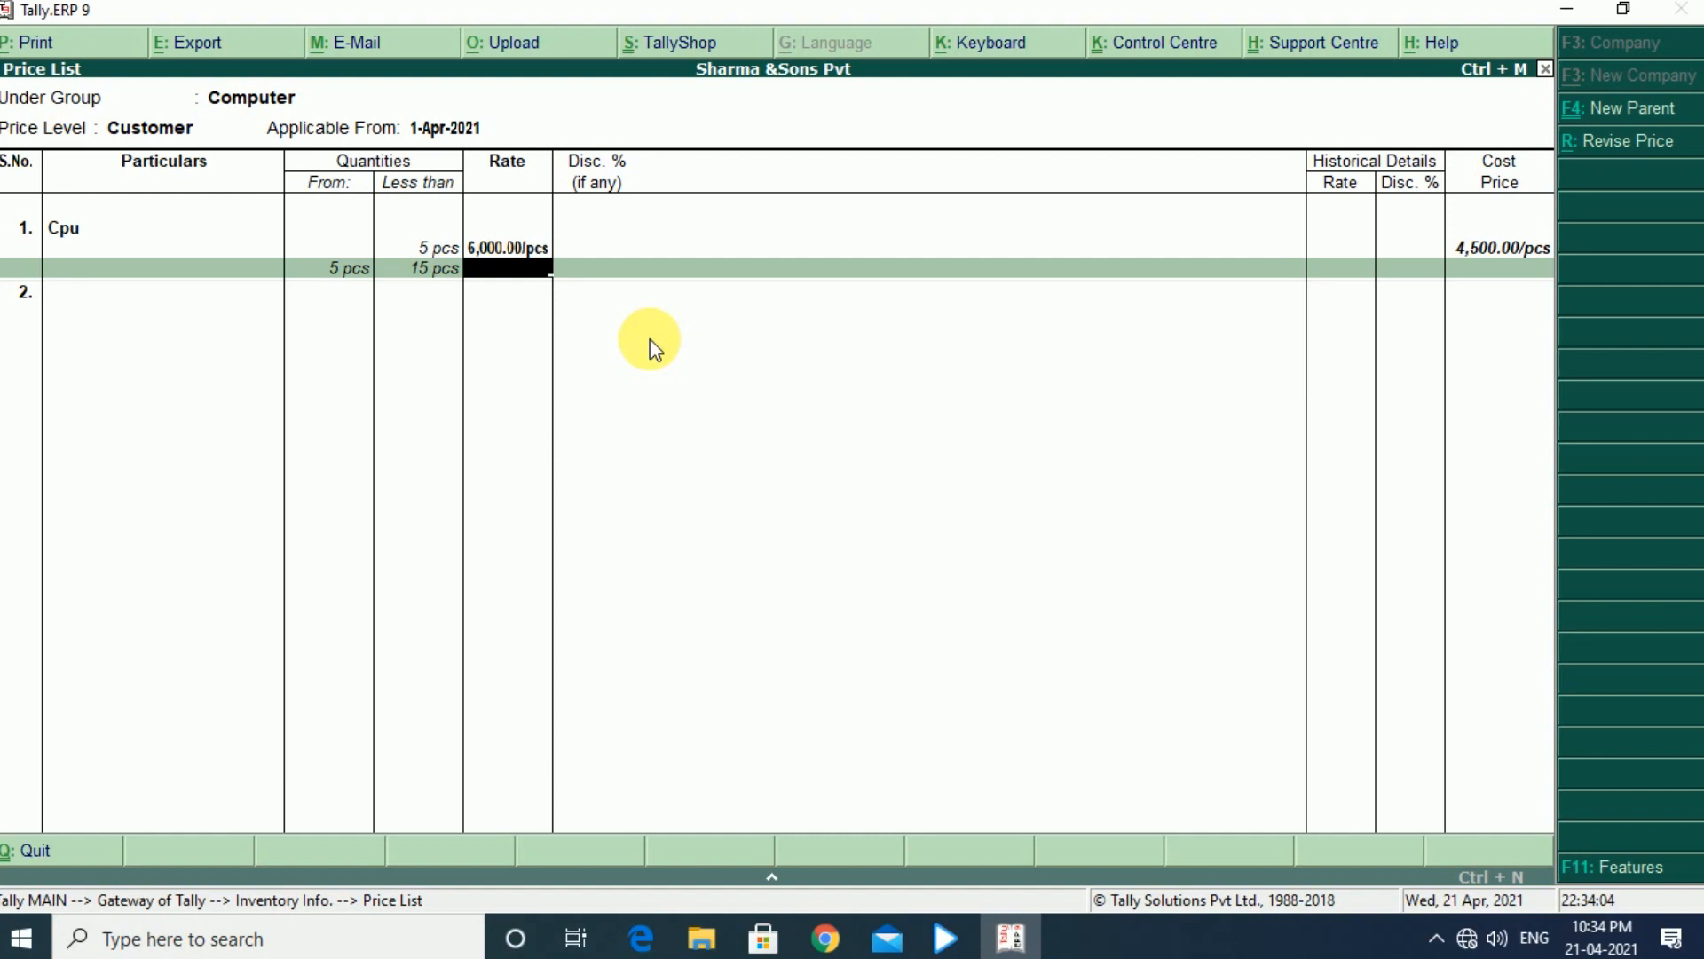
{"action": "type", "text": "59000"}
{"action": "key", "text": "BackSpace"}
{"action": "key", "text": "Return"}
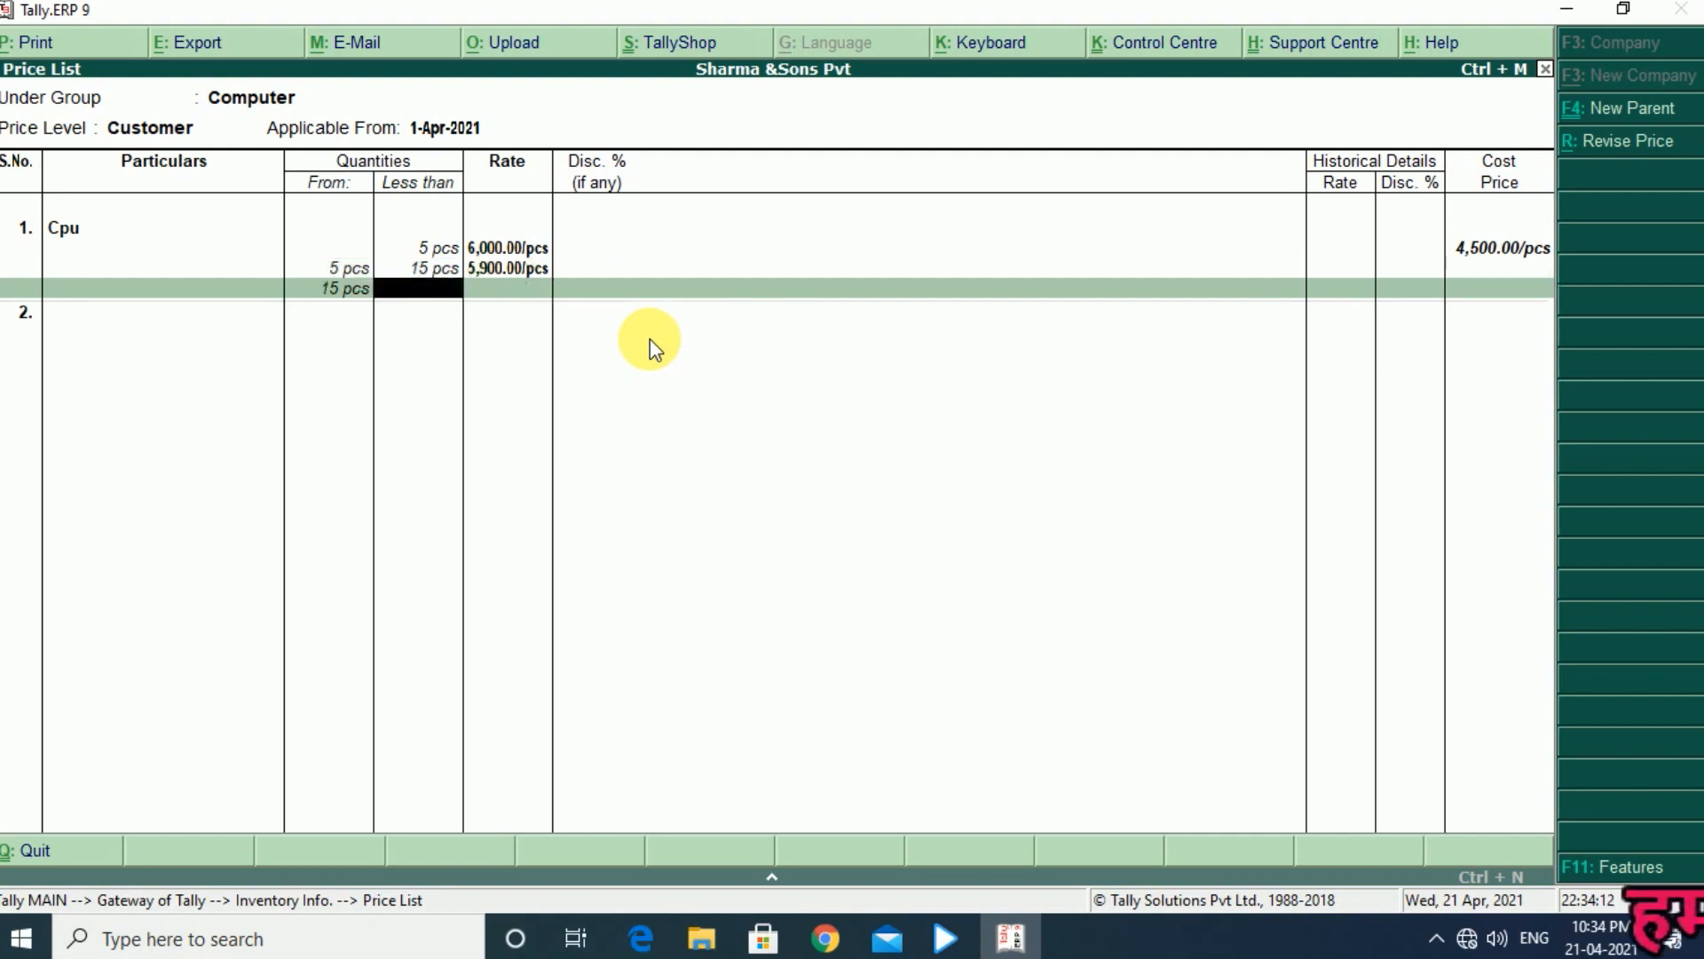
Set the Cpu rate to 5500 for quantities from 15 to less than 50 pcs, without a discount
{"action": "type", "text": "50"}
{"action": "key", "text": "Return"}
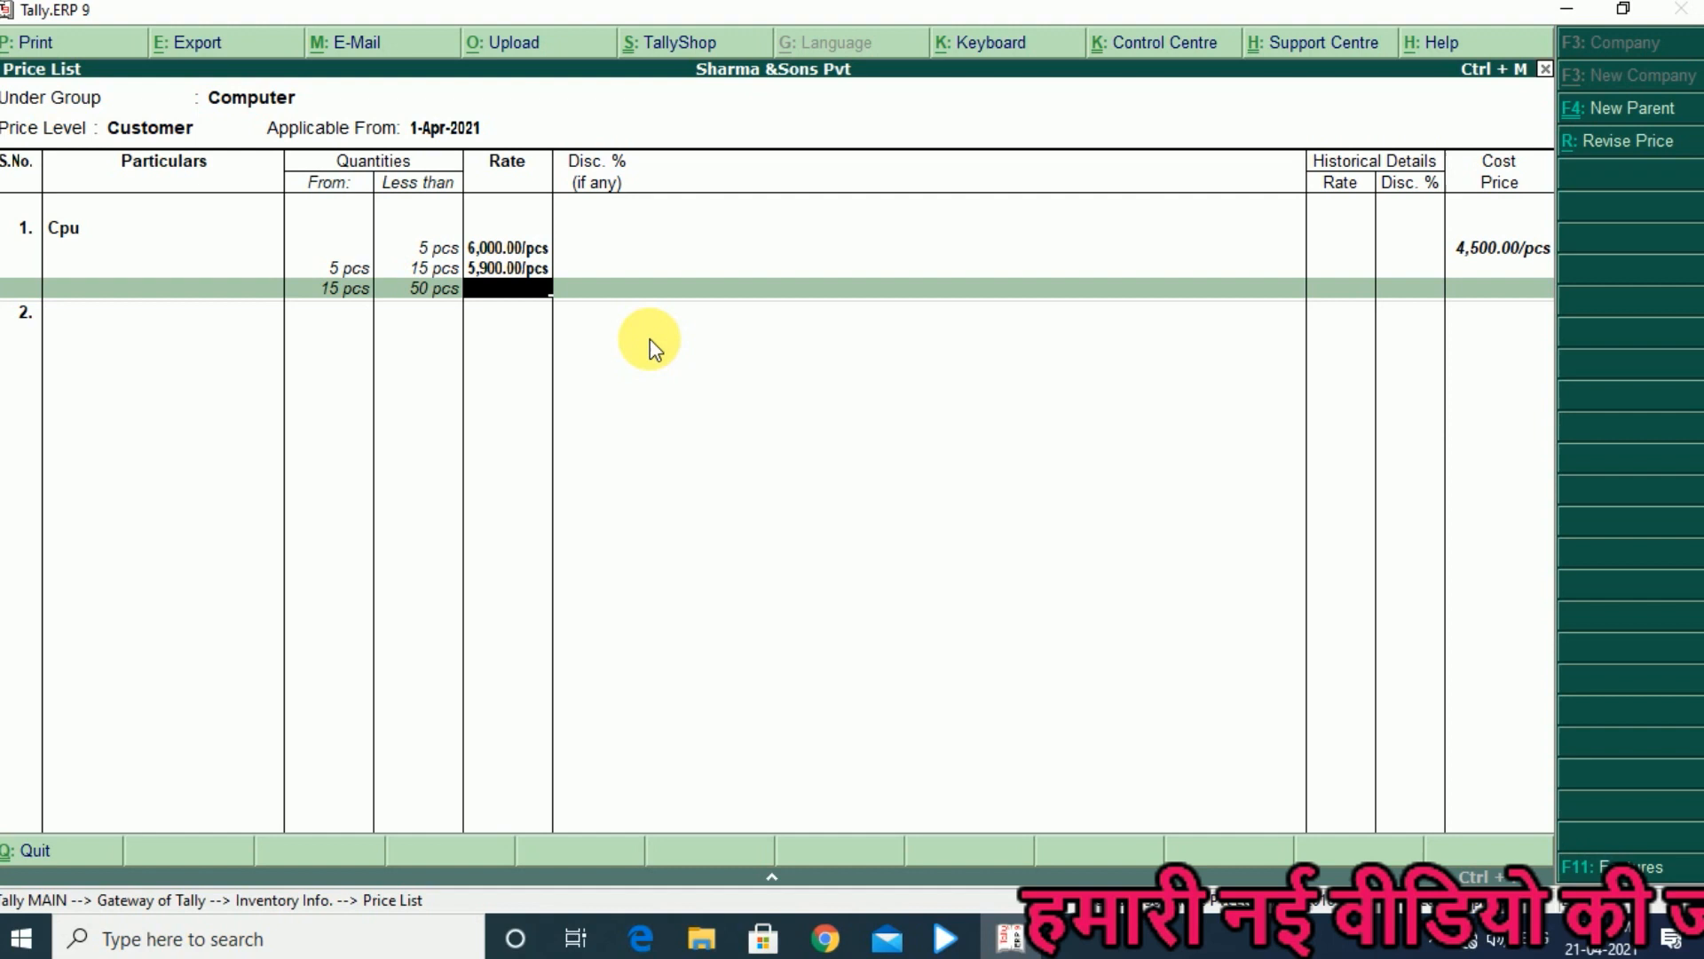
{"action": "type", "text": "5500"}
{"action": "key", "text": "Return"}
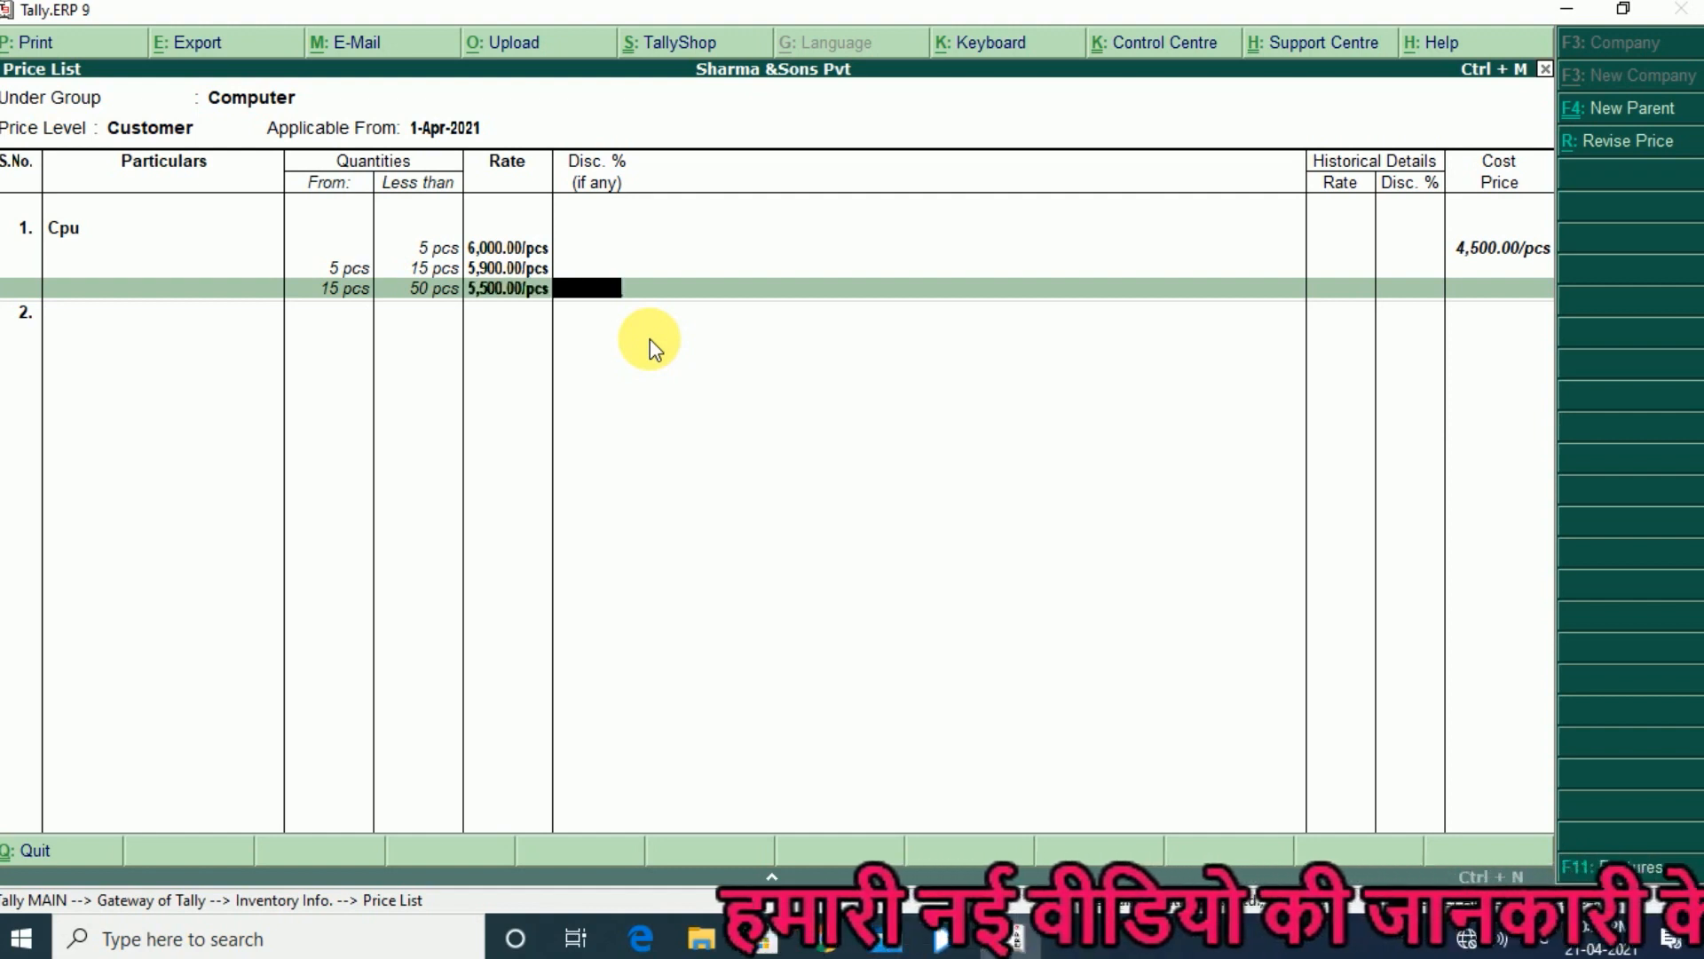
{"action": "key", "text": "Return"}
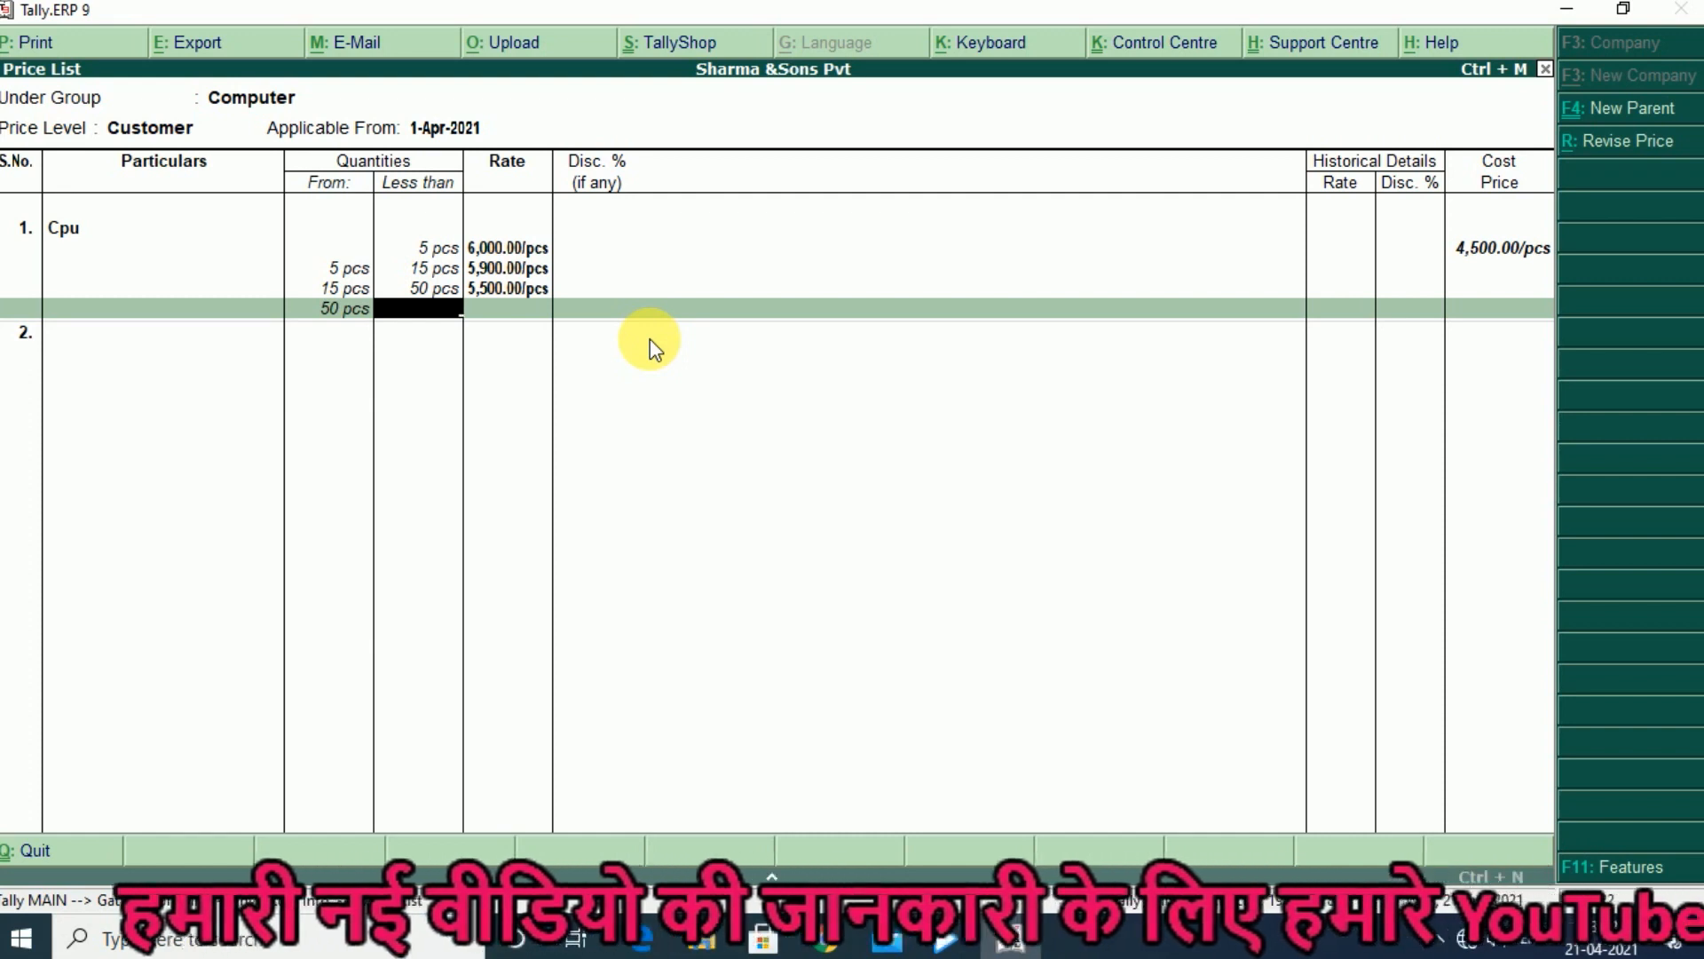
Set the Cpu rate to 5000 for quantities from 50 to less than 200 pcs, without a discount
{"action": "type", "text": "200"}
{"action": "key", "text": "Return"}
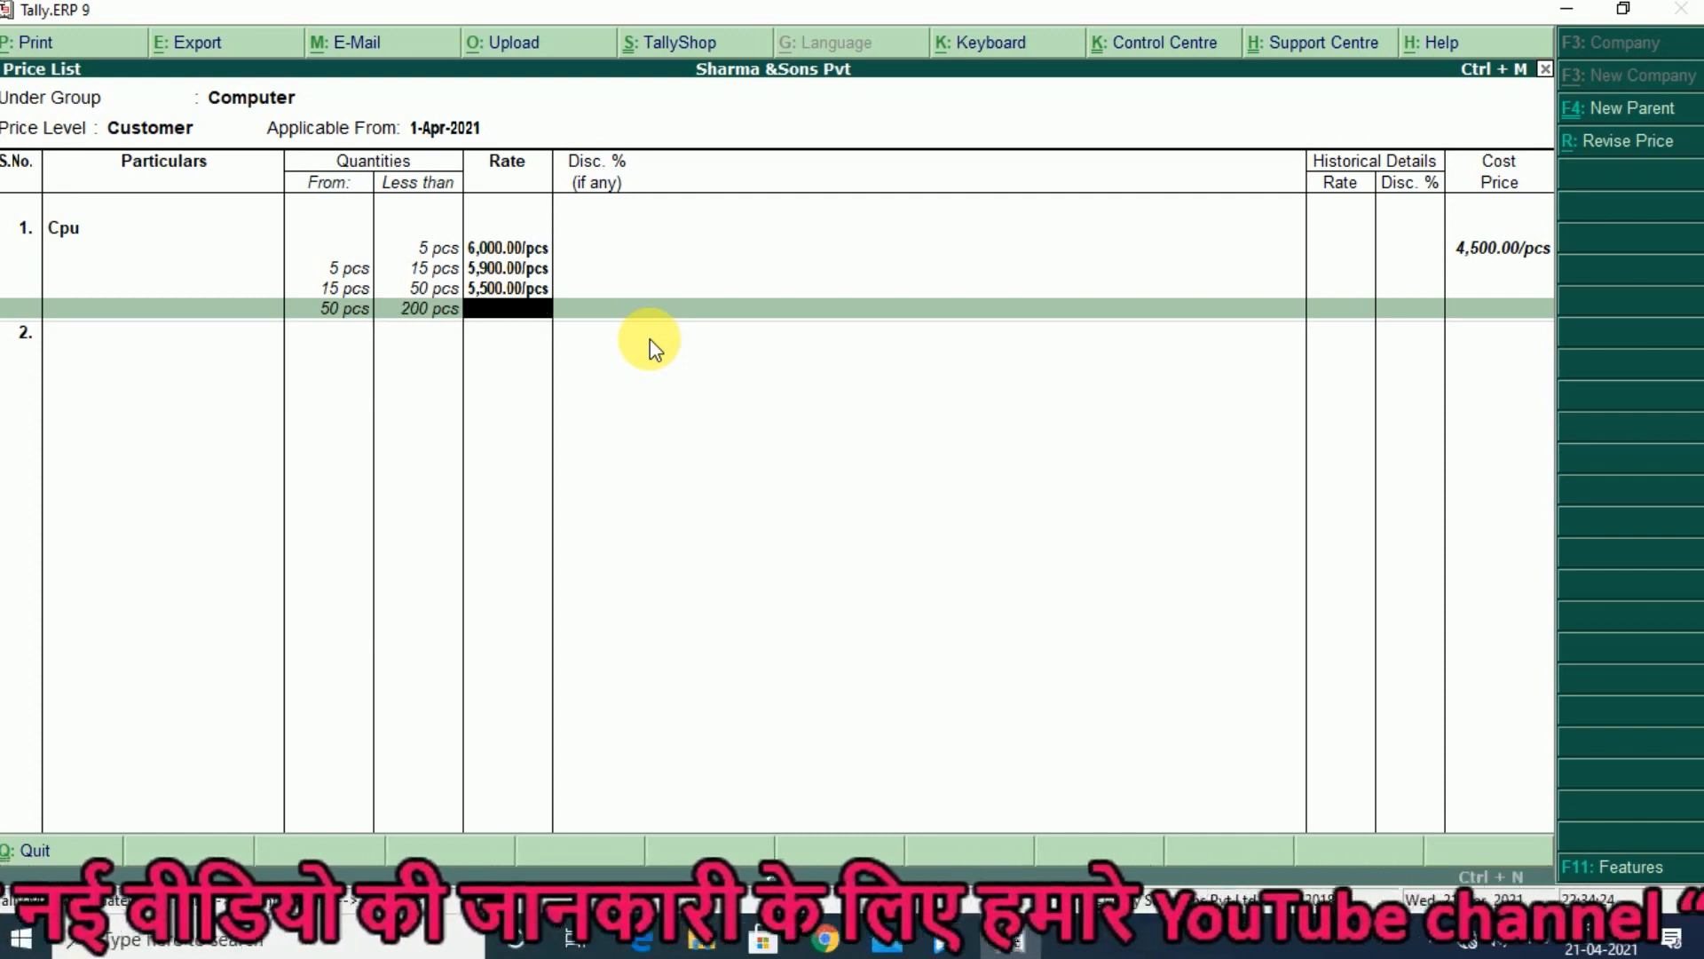
{"action": "type", "text": "5000"}
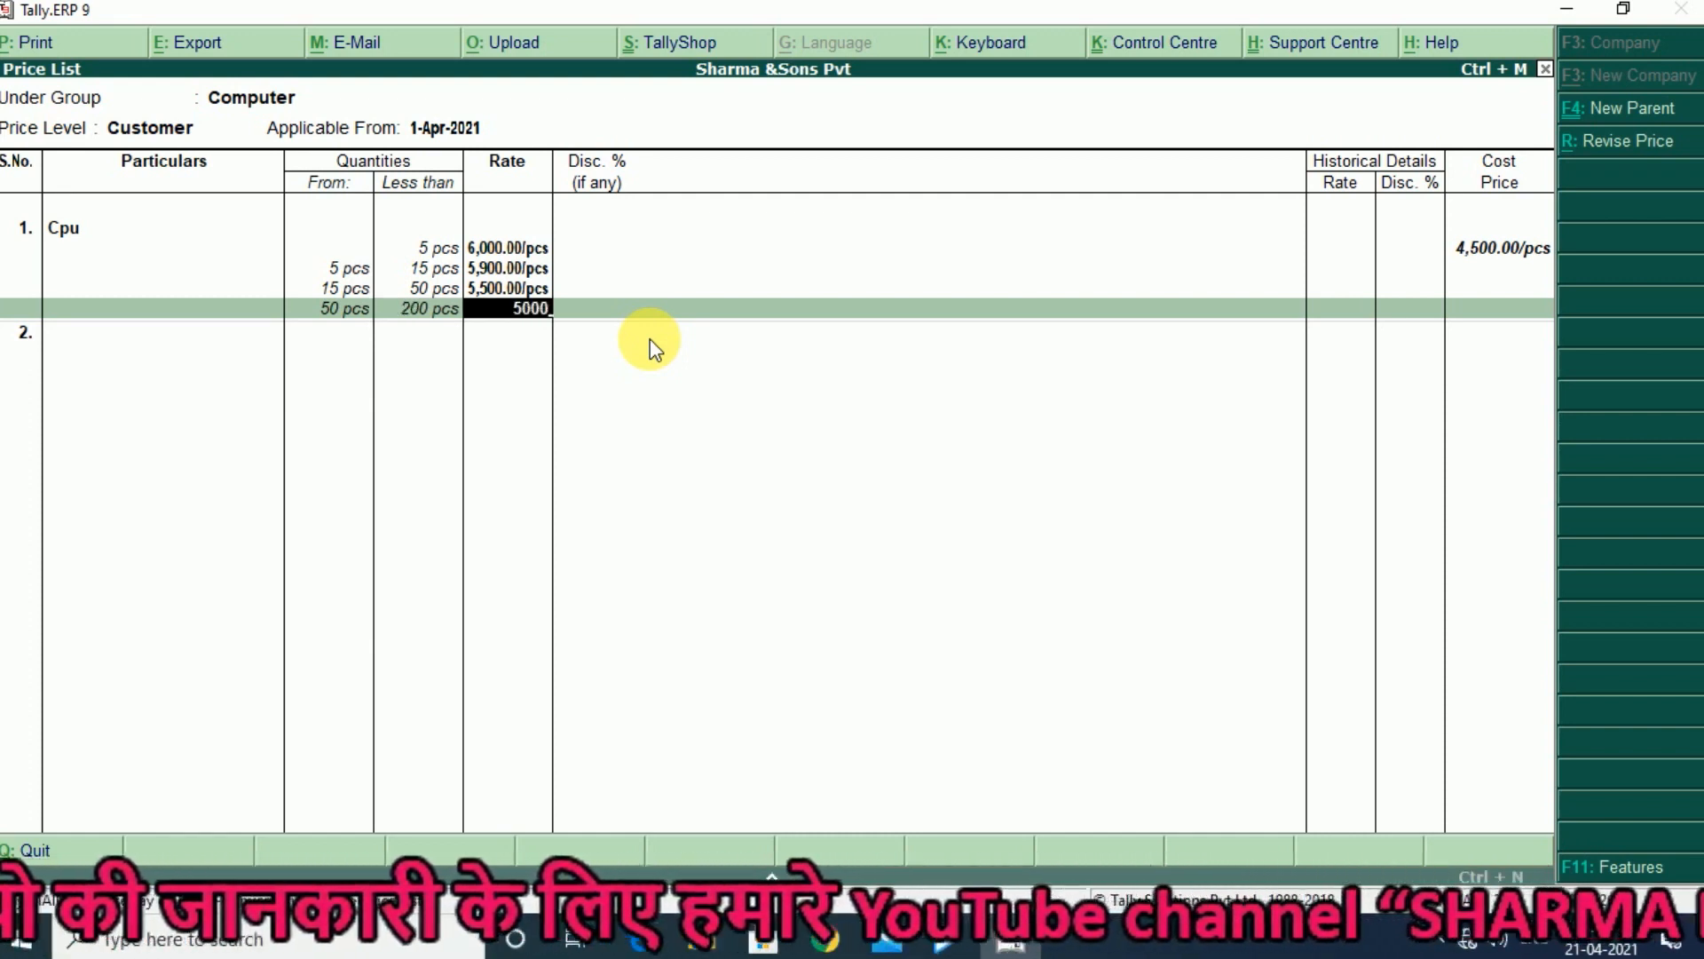
{"action": "key", "text": "Return"}
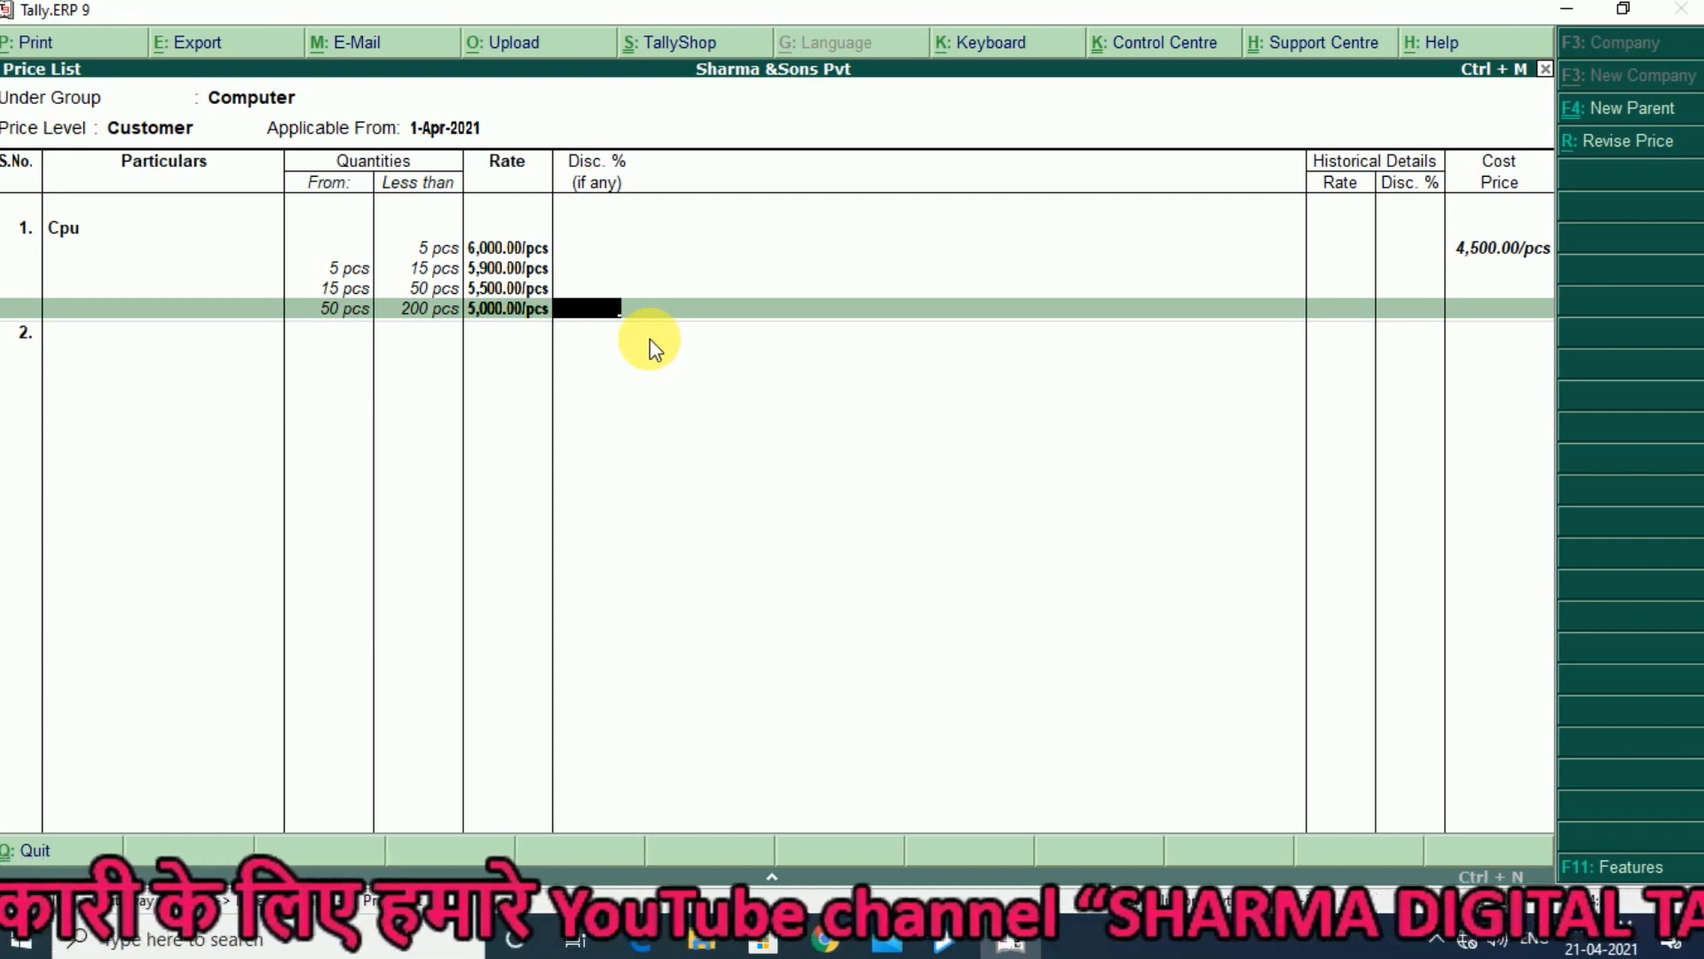
{"action": "key", "text": "Return"}
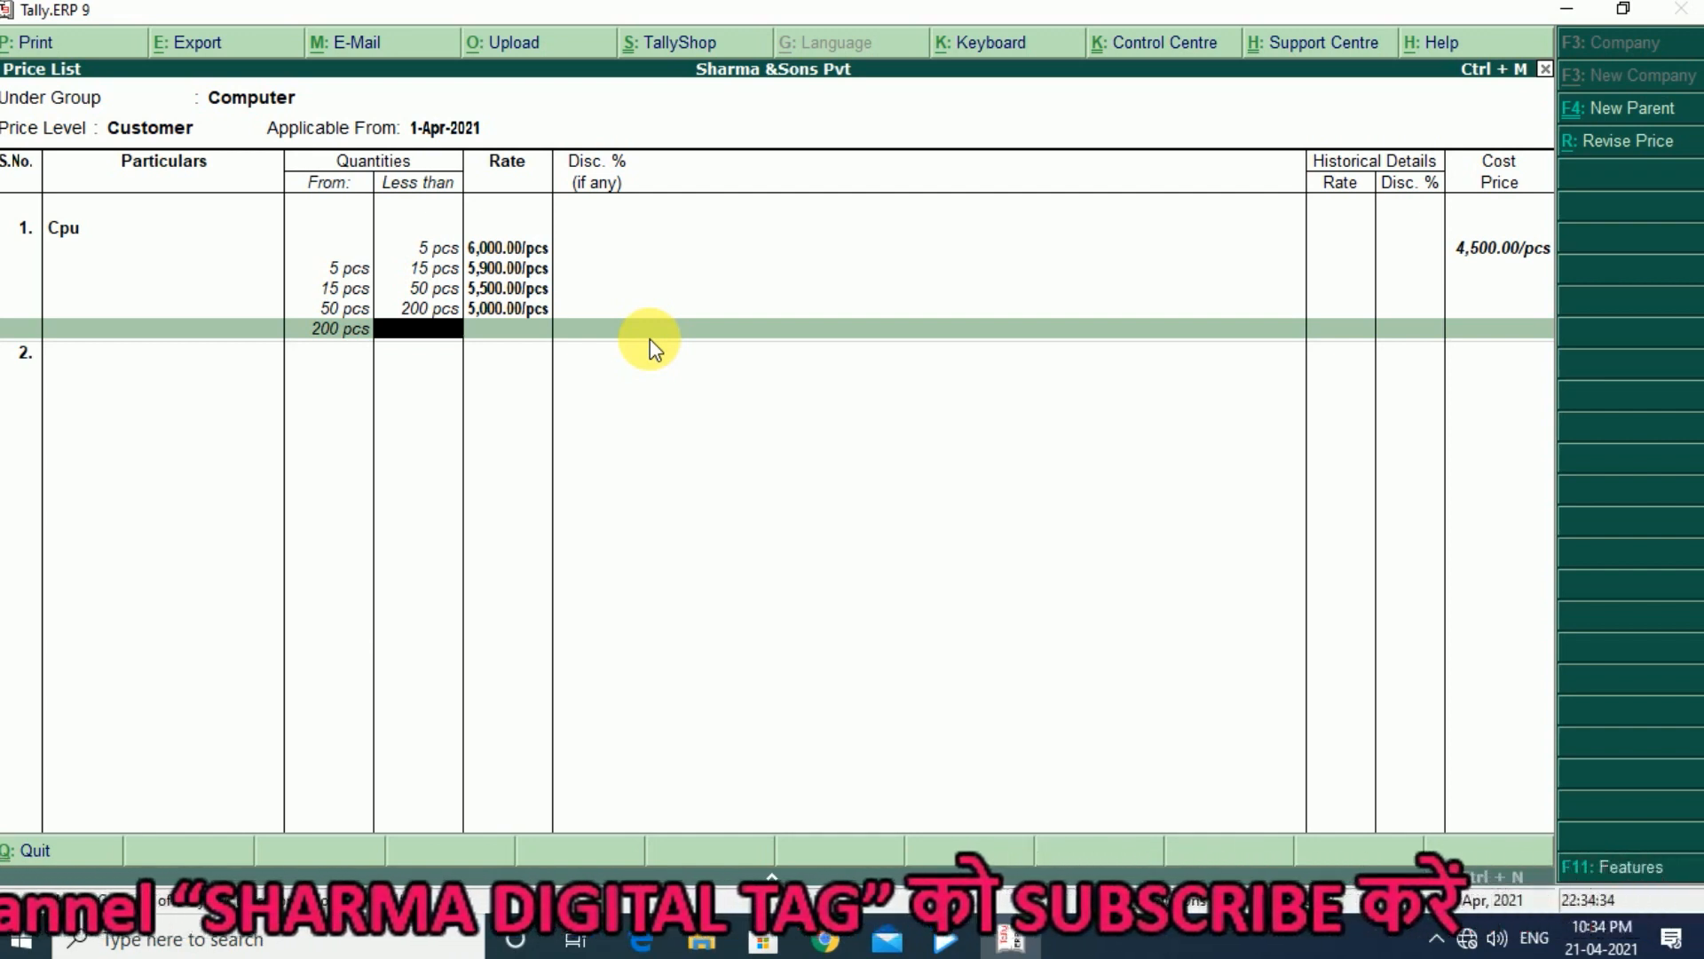
Set the Cpu rate to 5200 for 200 pcs and above with no upper limit or discount, completing the item
{"action": "key", "text": "Return"}
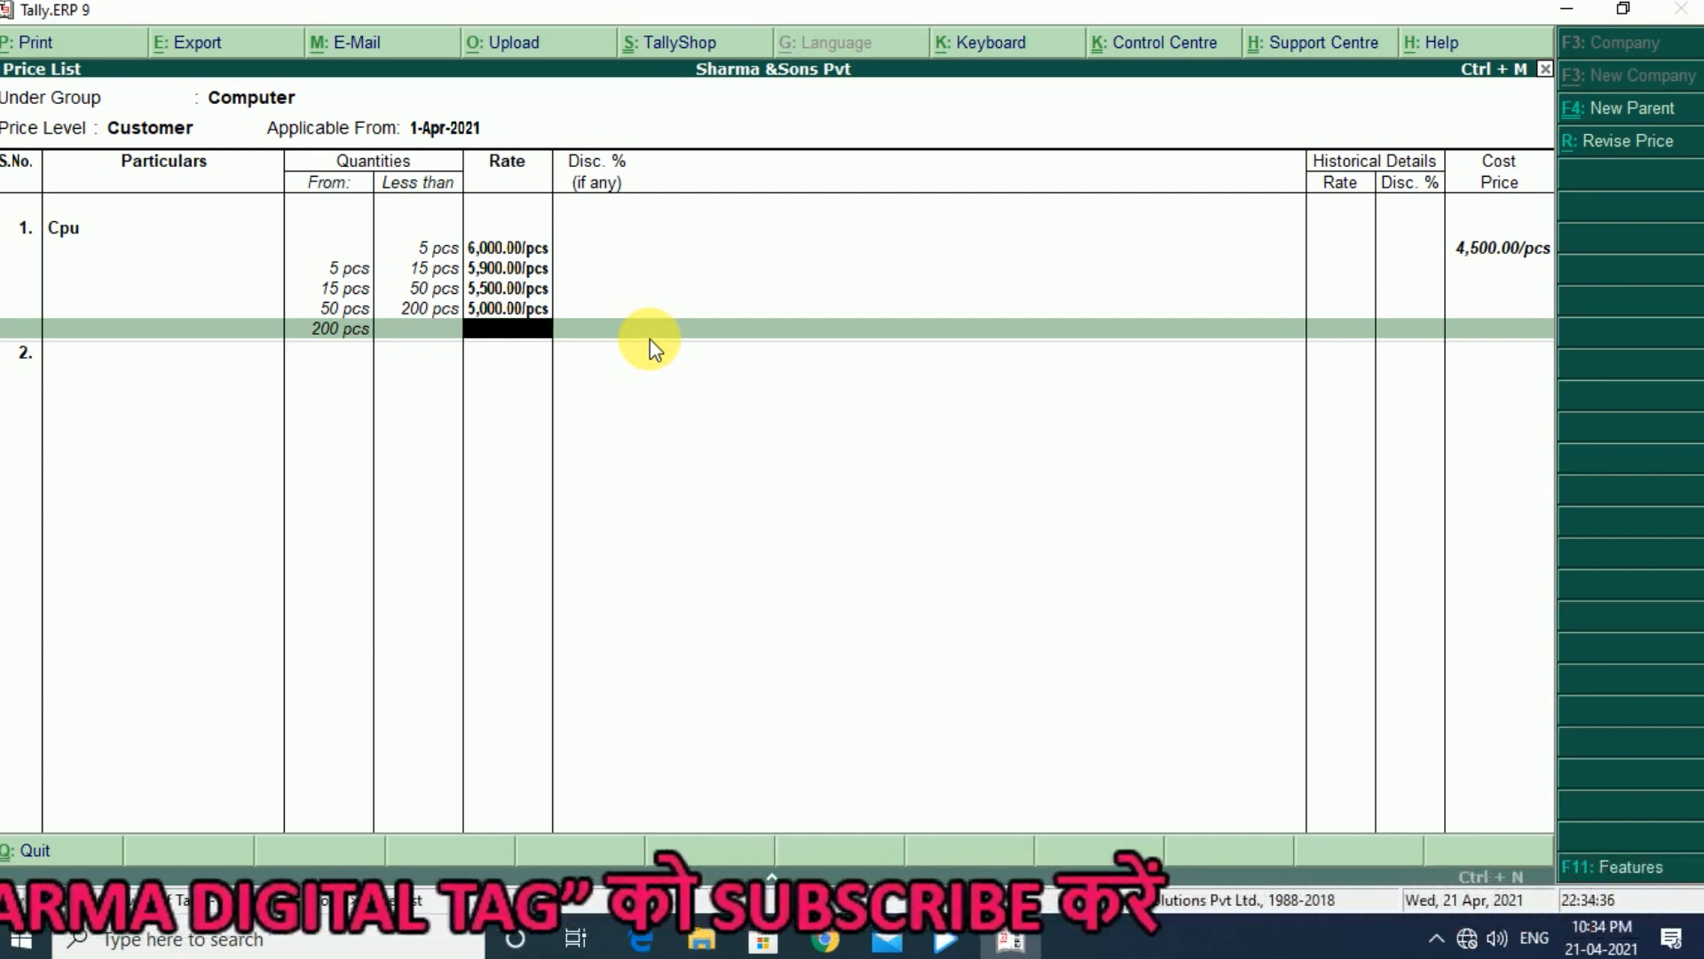
{"action": "type", "text": "5200"}
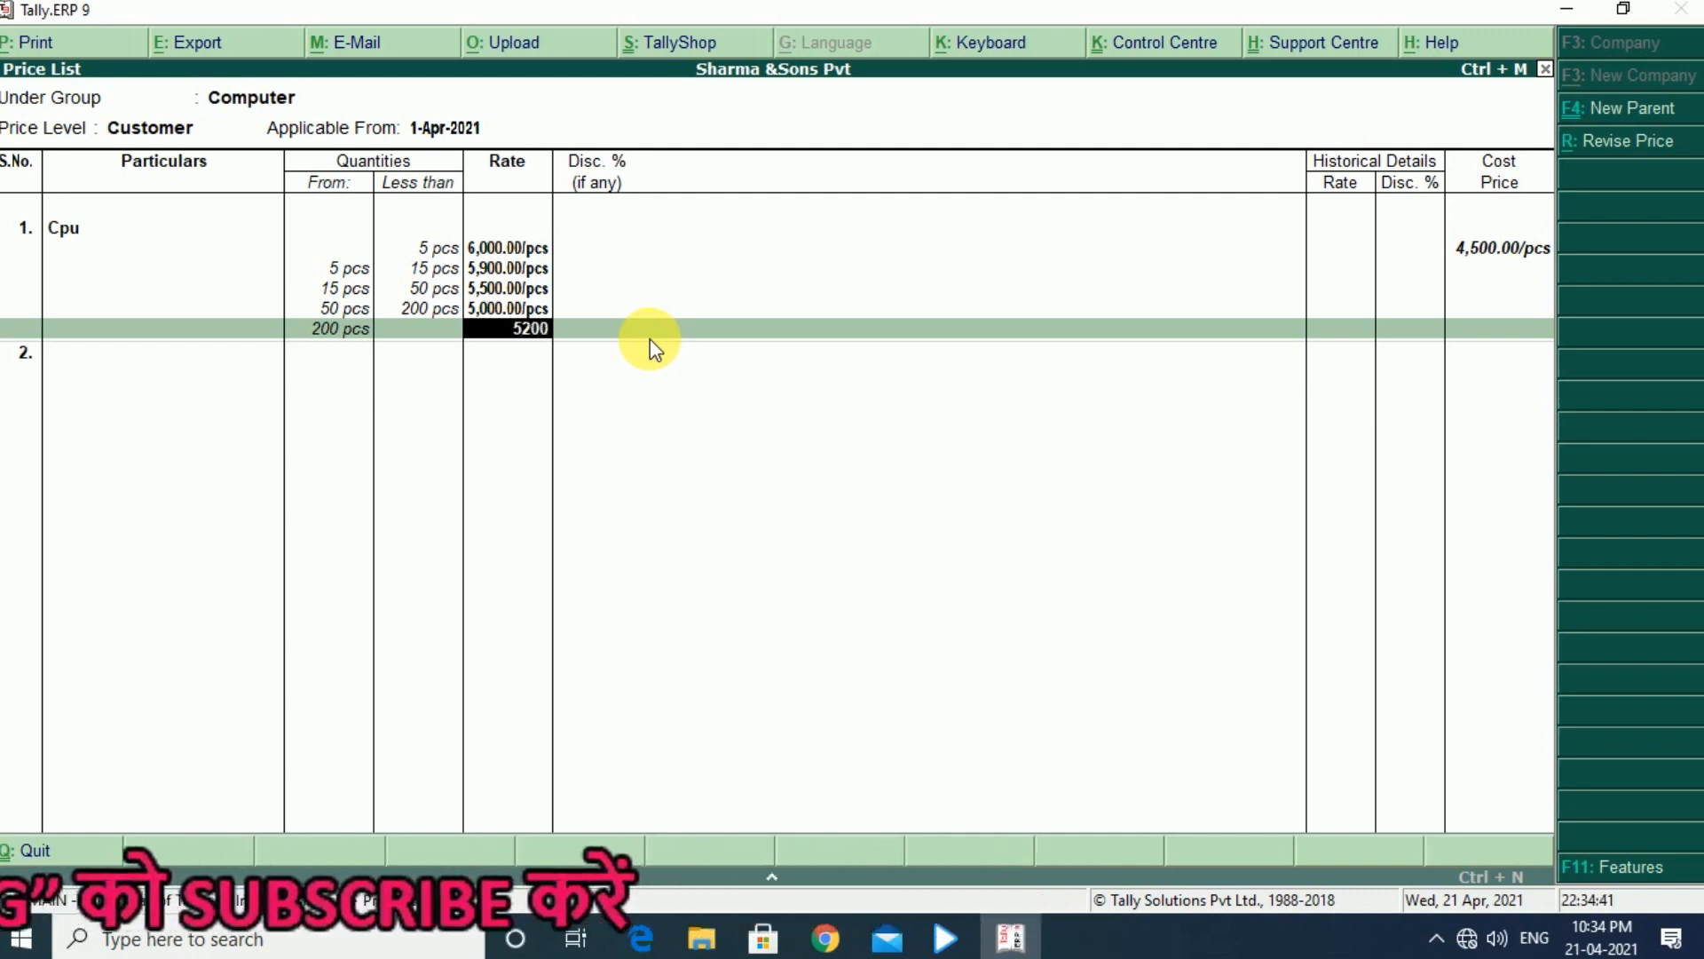
{"action": "key", "text": "Return"}
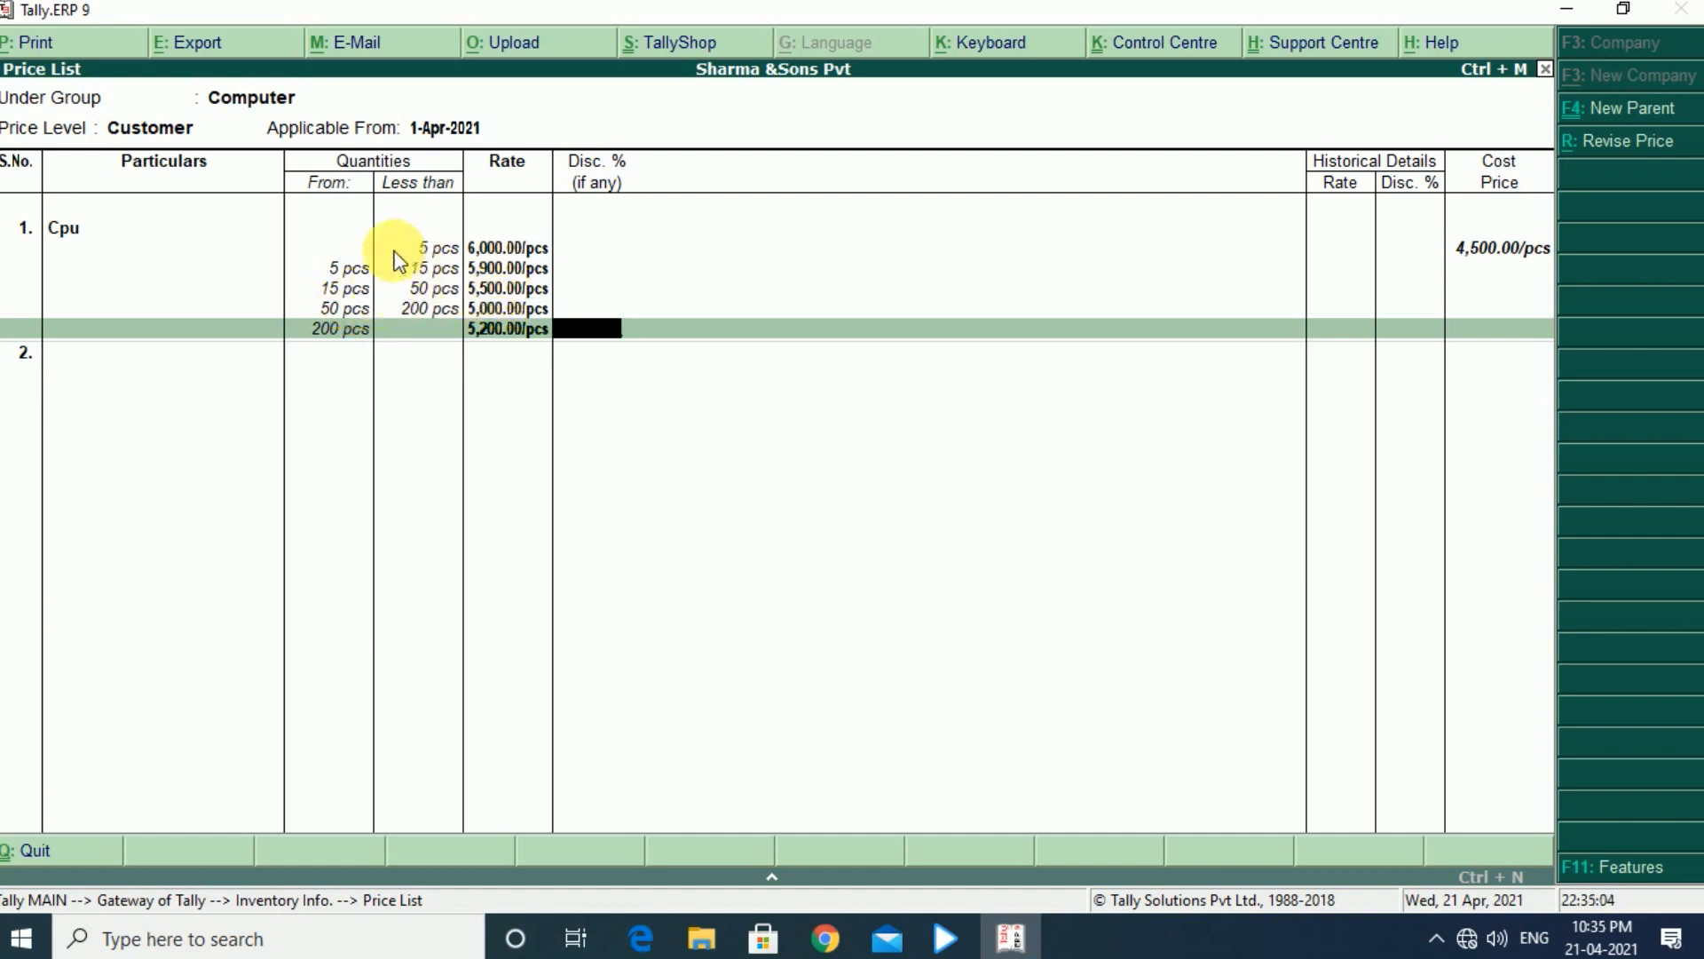
{"action": "key", "text": "Return"}
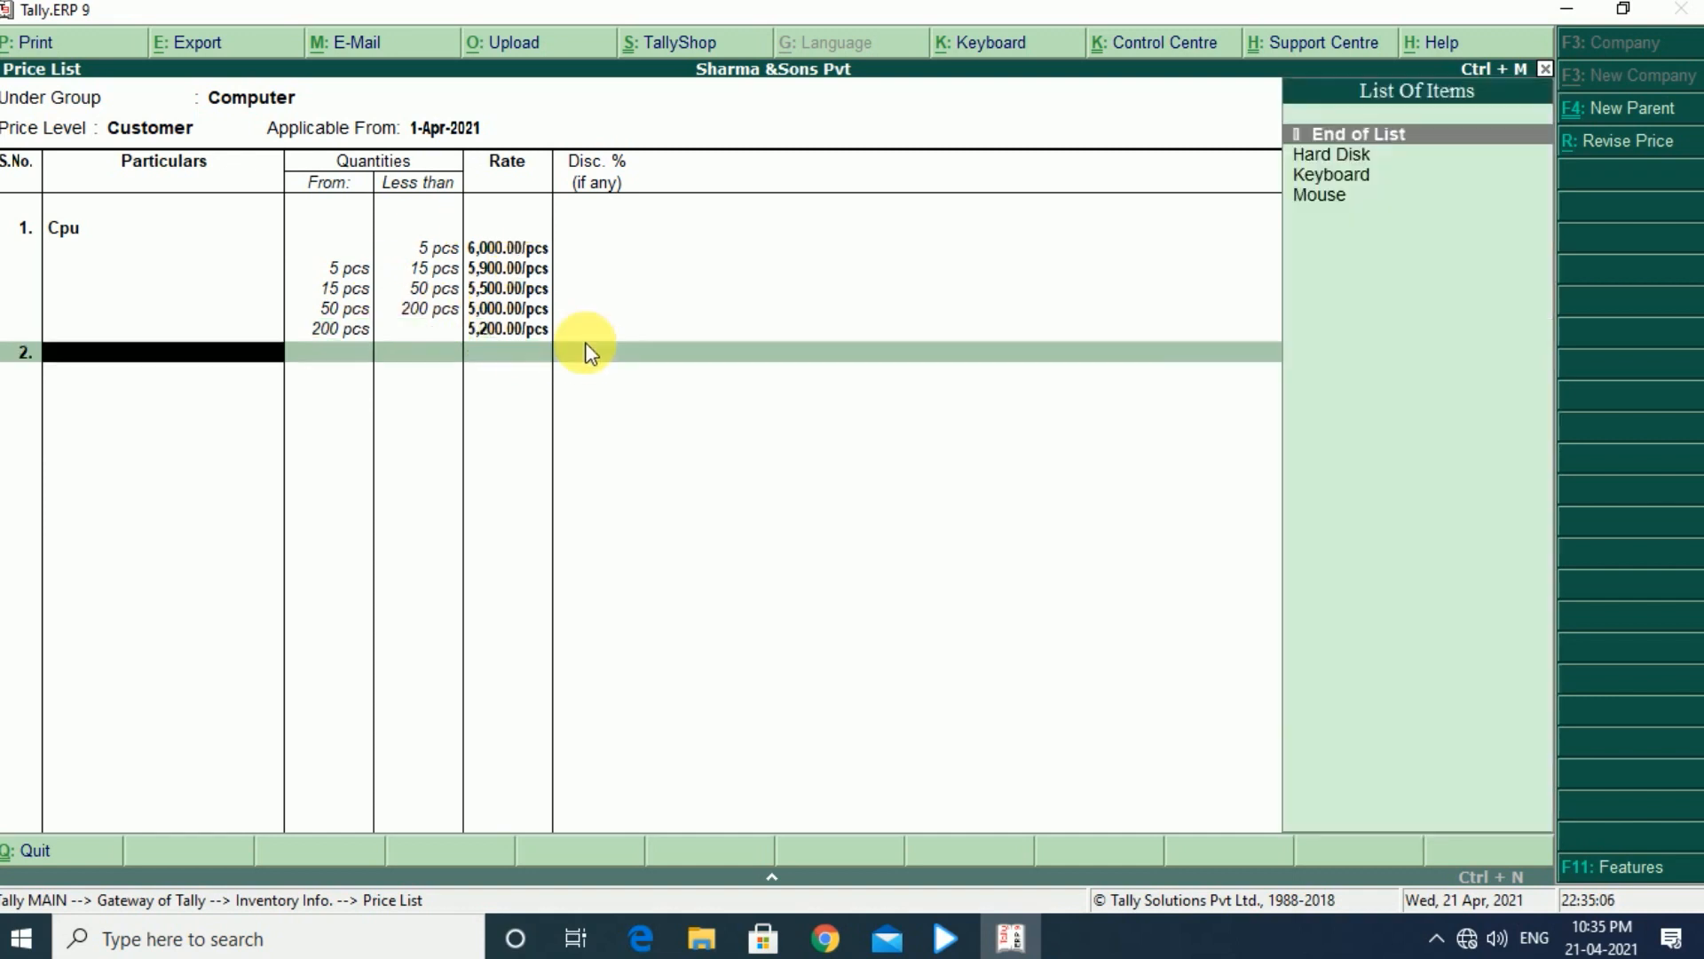
Add Hard Disk to the Customer price list at a rate of 9000 for less than 10 pcs, without a discount
{"action": "key", "text": "Down"}
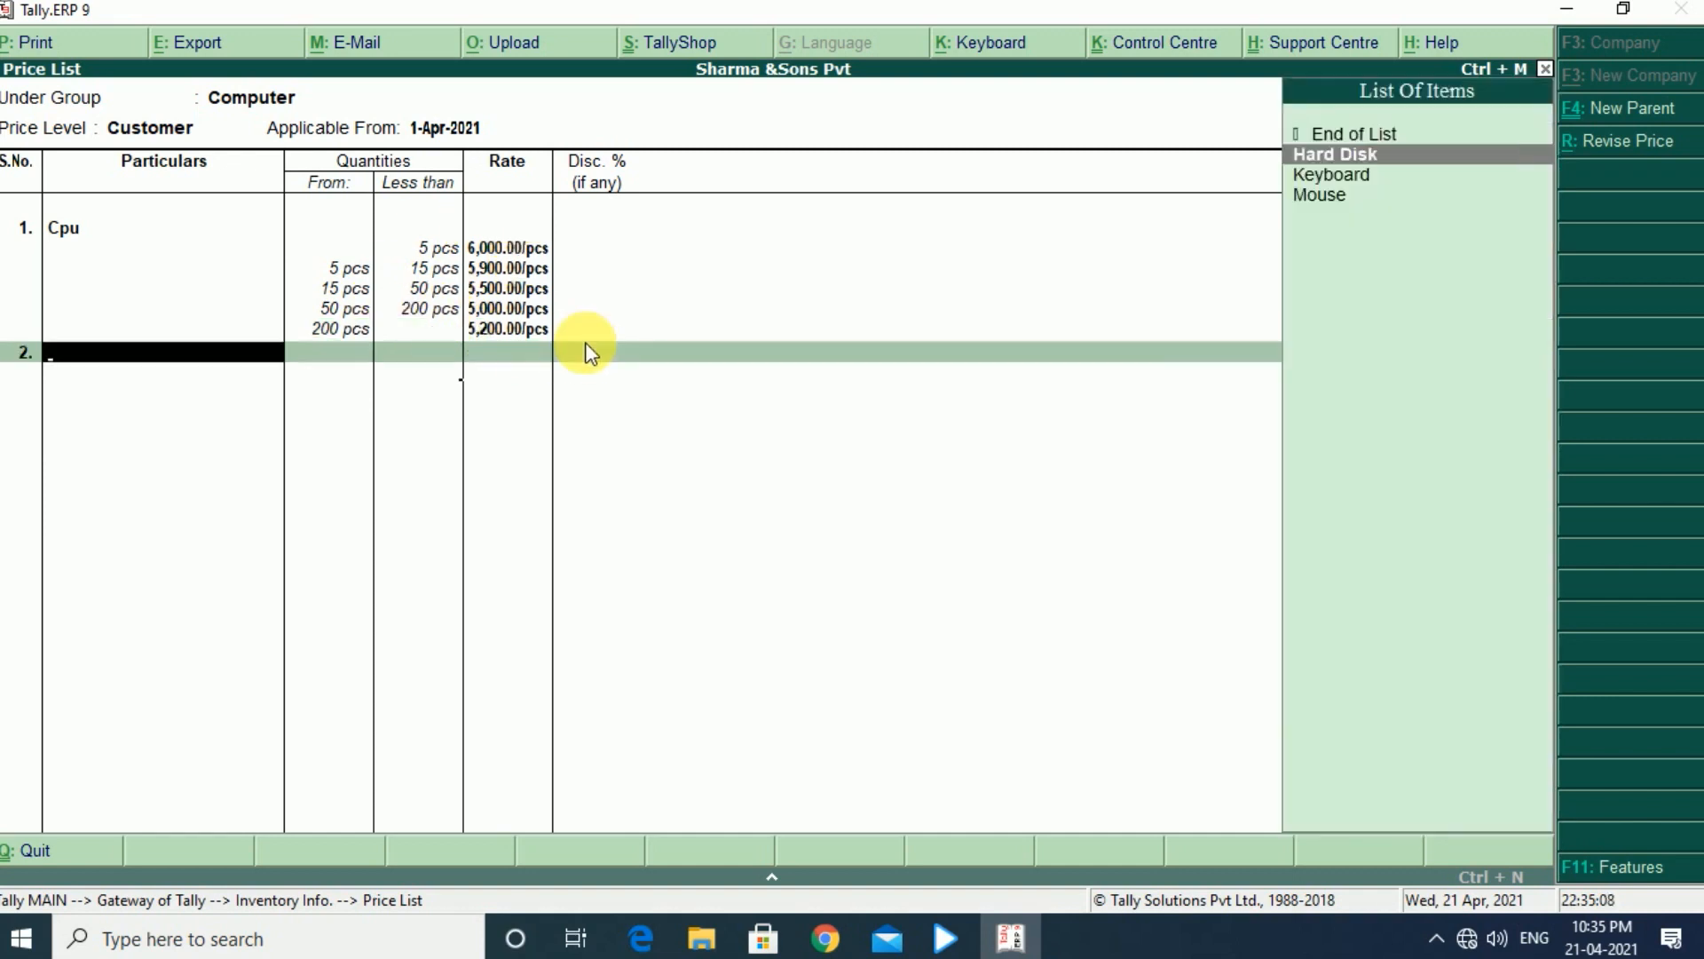
{"action": "key", "text": "Return"}
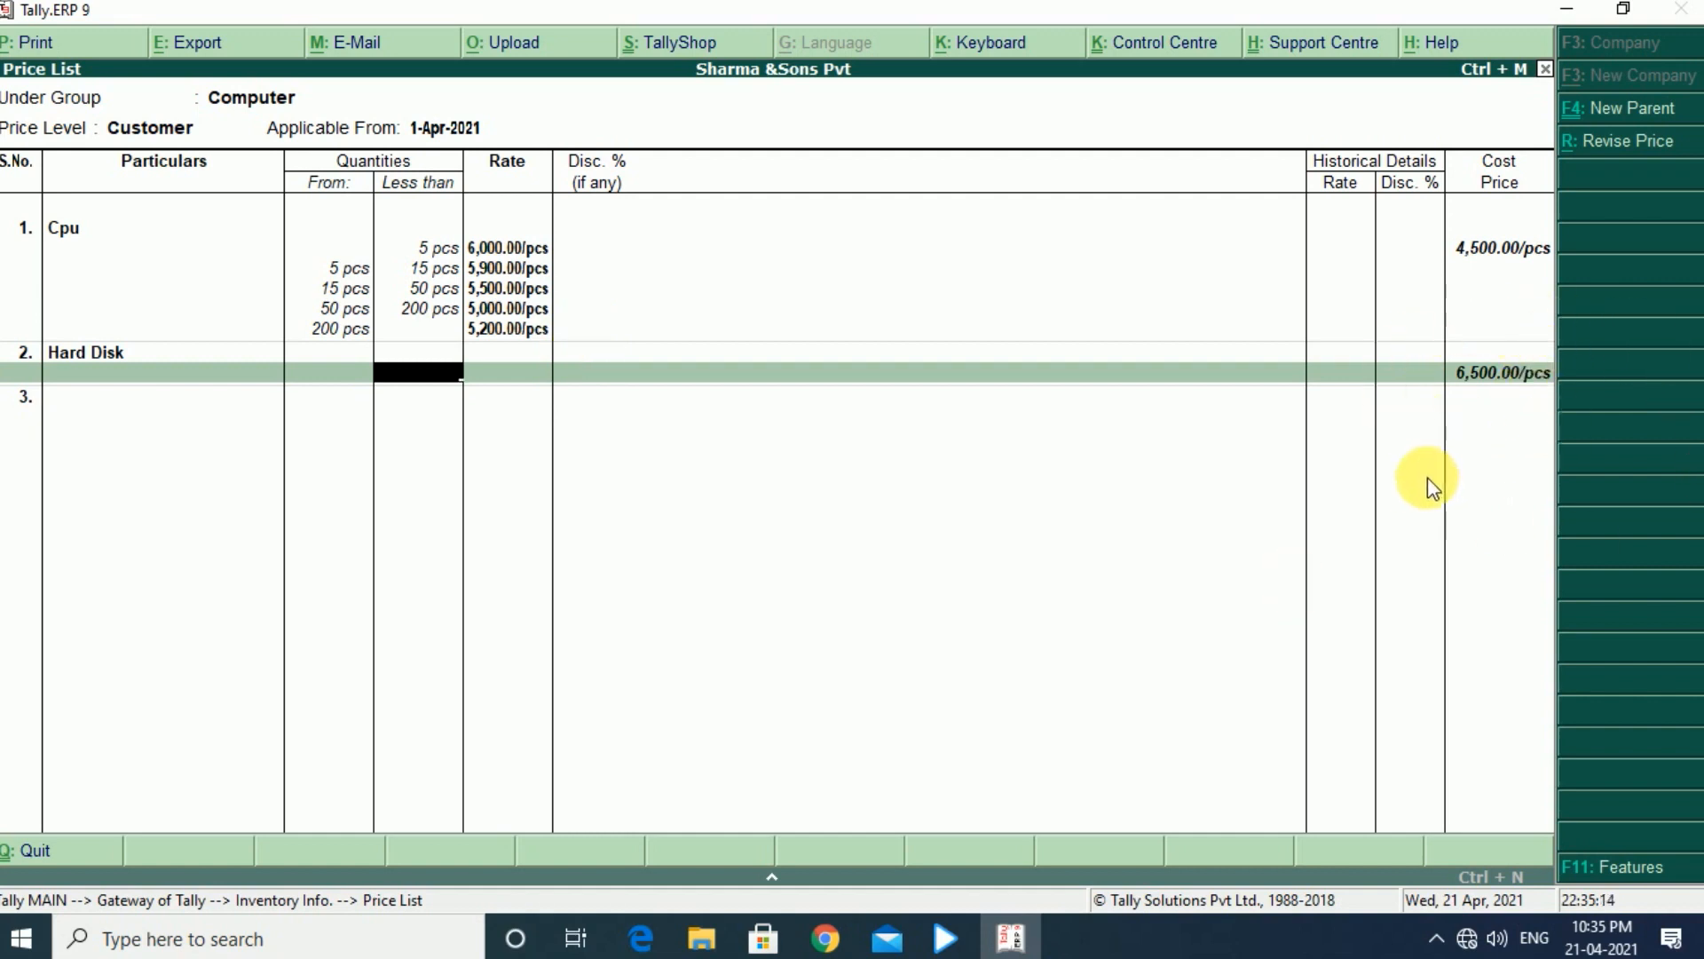
{"action": "type", "text": "10"}
{"action": "key", "text": "Return"}
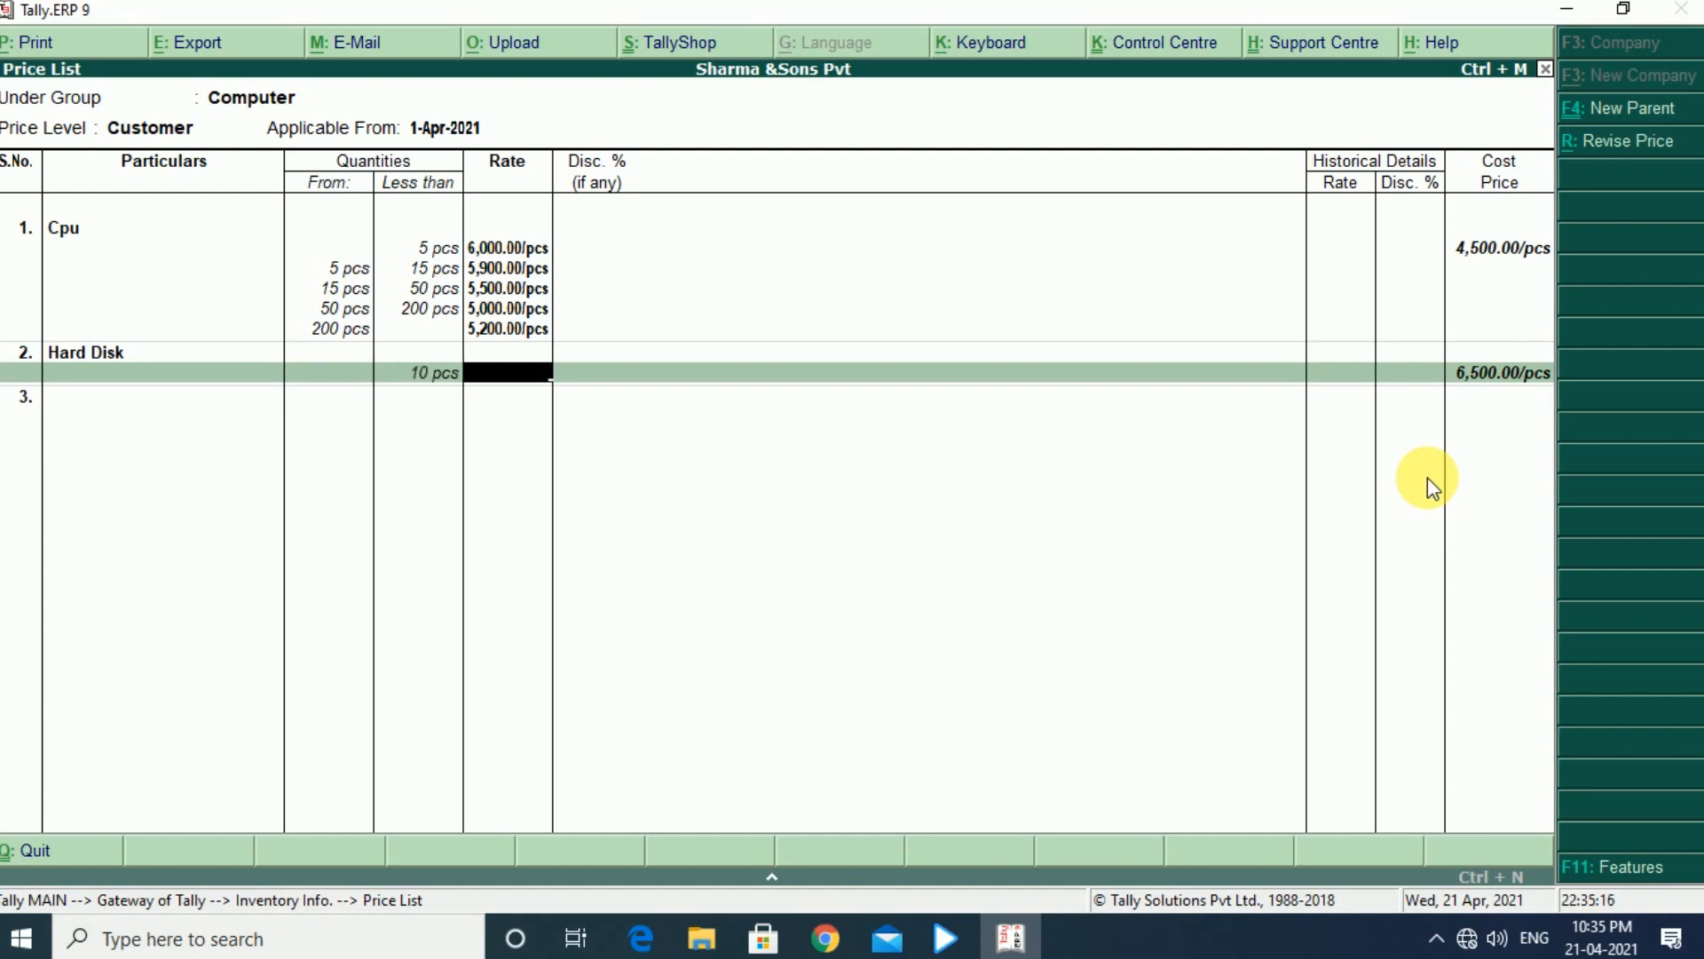
{"action": "type", "text": "9000"}
{"action": "key", "text": "Return"}
{"action": "key", "text": "Return"}
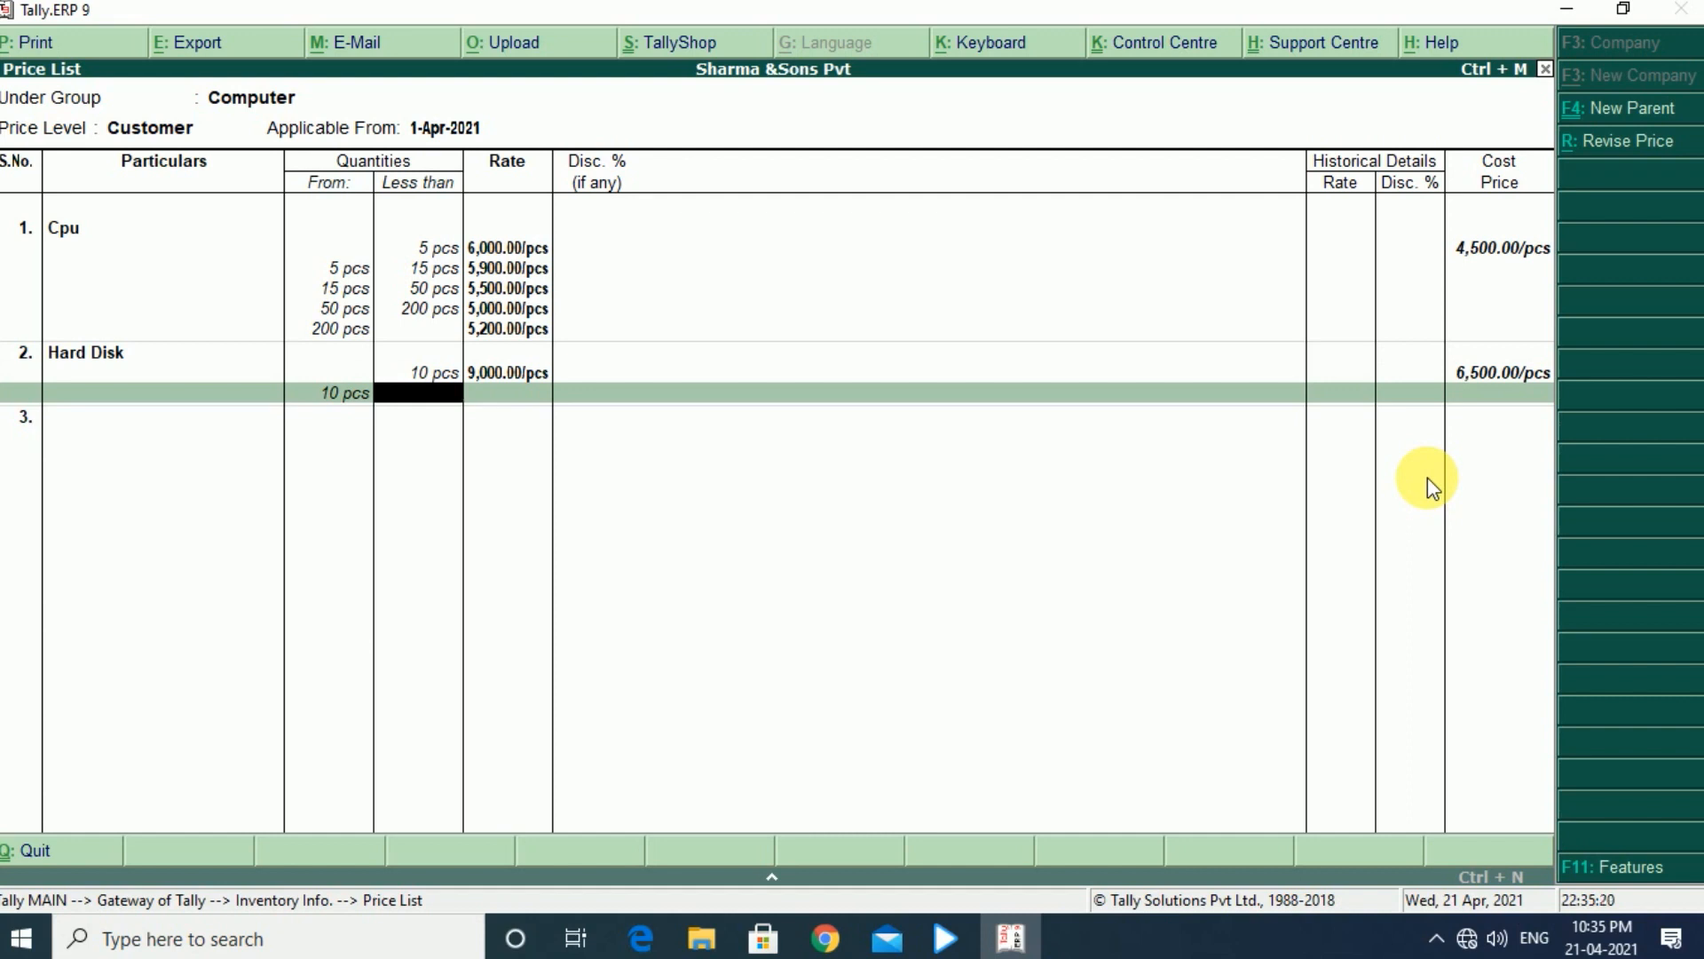
Set the Hard Disk rate to 8000 for quantities from 10 to less than 50 pcs, without a discount
{"action": "type", "text": "50"}
{"action": "key", "text": "Return"}
{"action": "type", "text": "8000"}
{"action": "key", "text": "Return"}
{"action": "key", "text": "Return"}
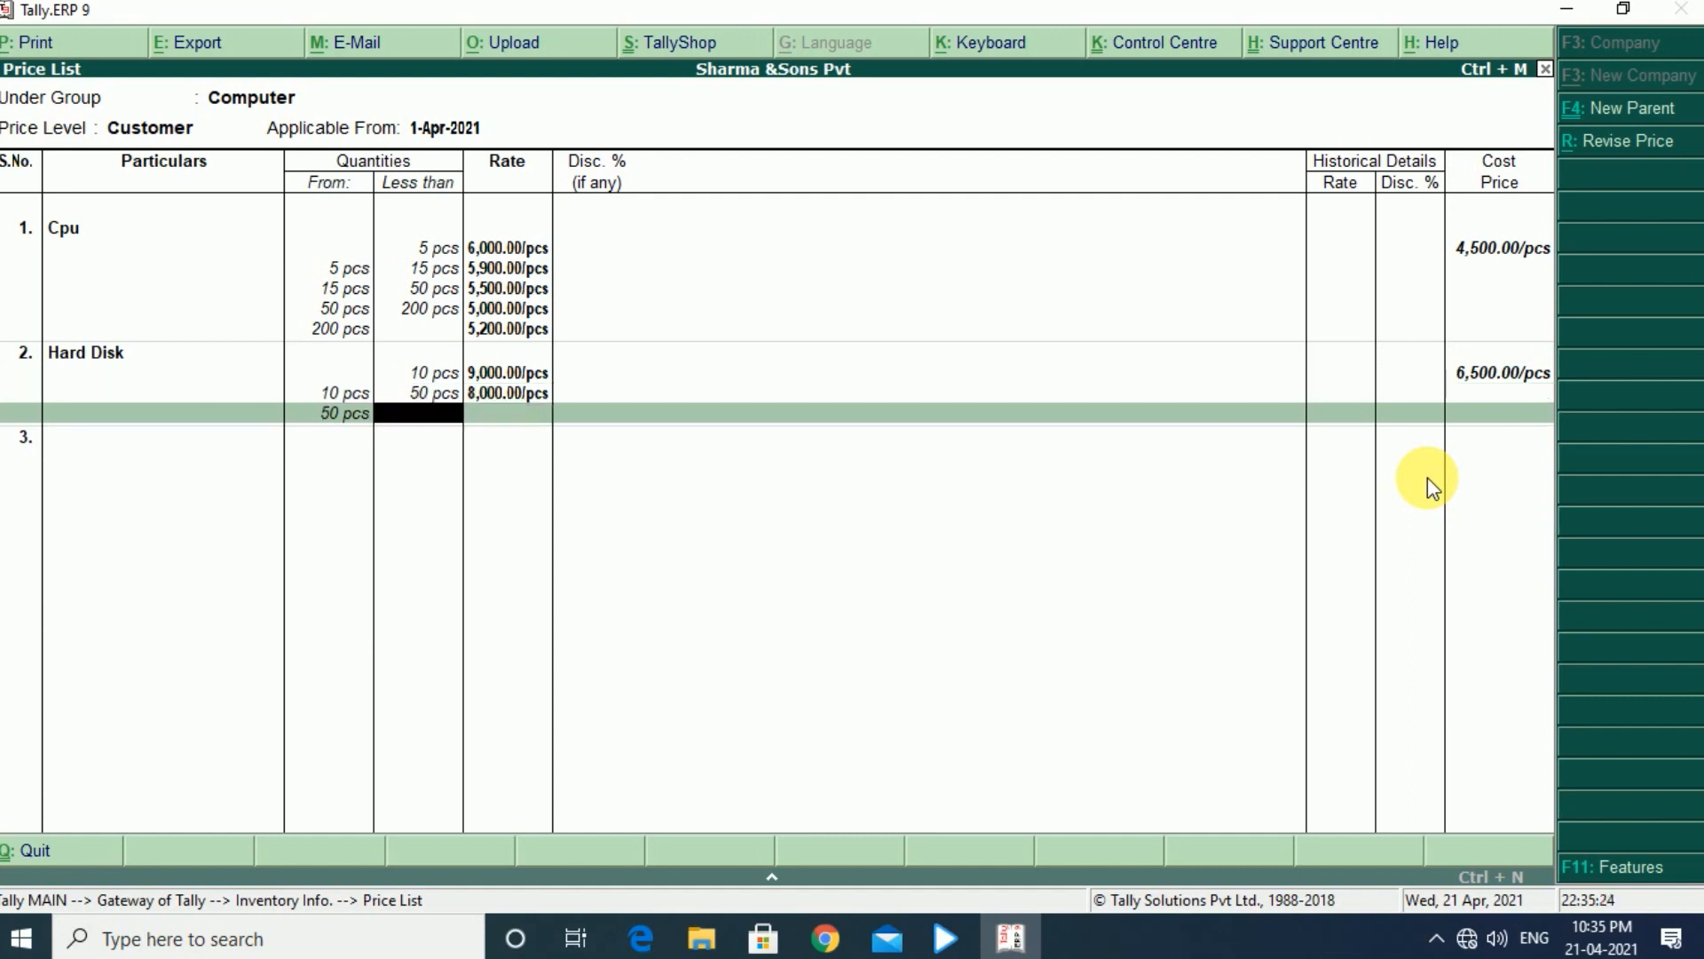
Set the Hard Disk rate to 7000 for quantities from 50 to less than 200 pcs, without a discount
{"action": "type", "text": "200"}
{"action": "key", "text": "Return"}
{"action": "type", "text": "7000"}
{"action": "key", "text": "Return"}
{"action": "key", "text": "Return"}
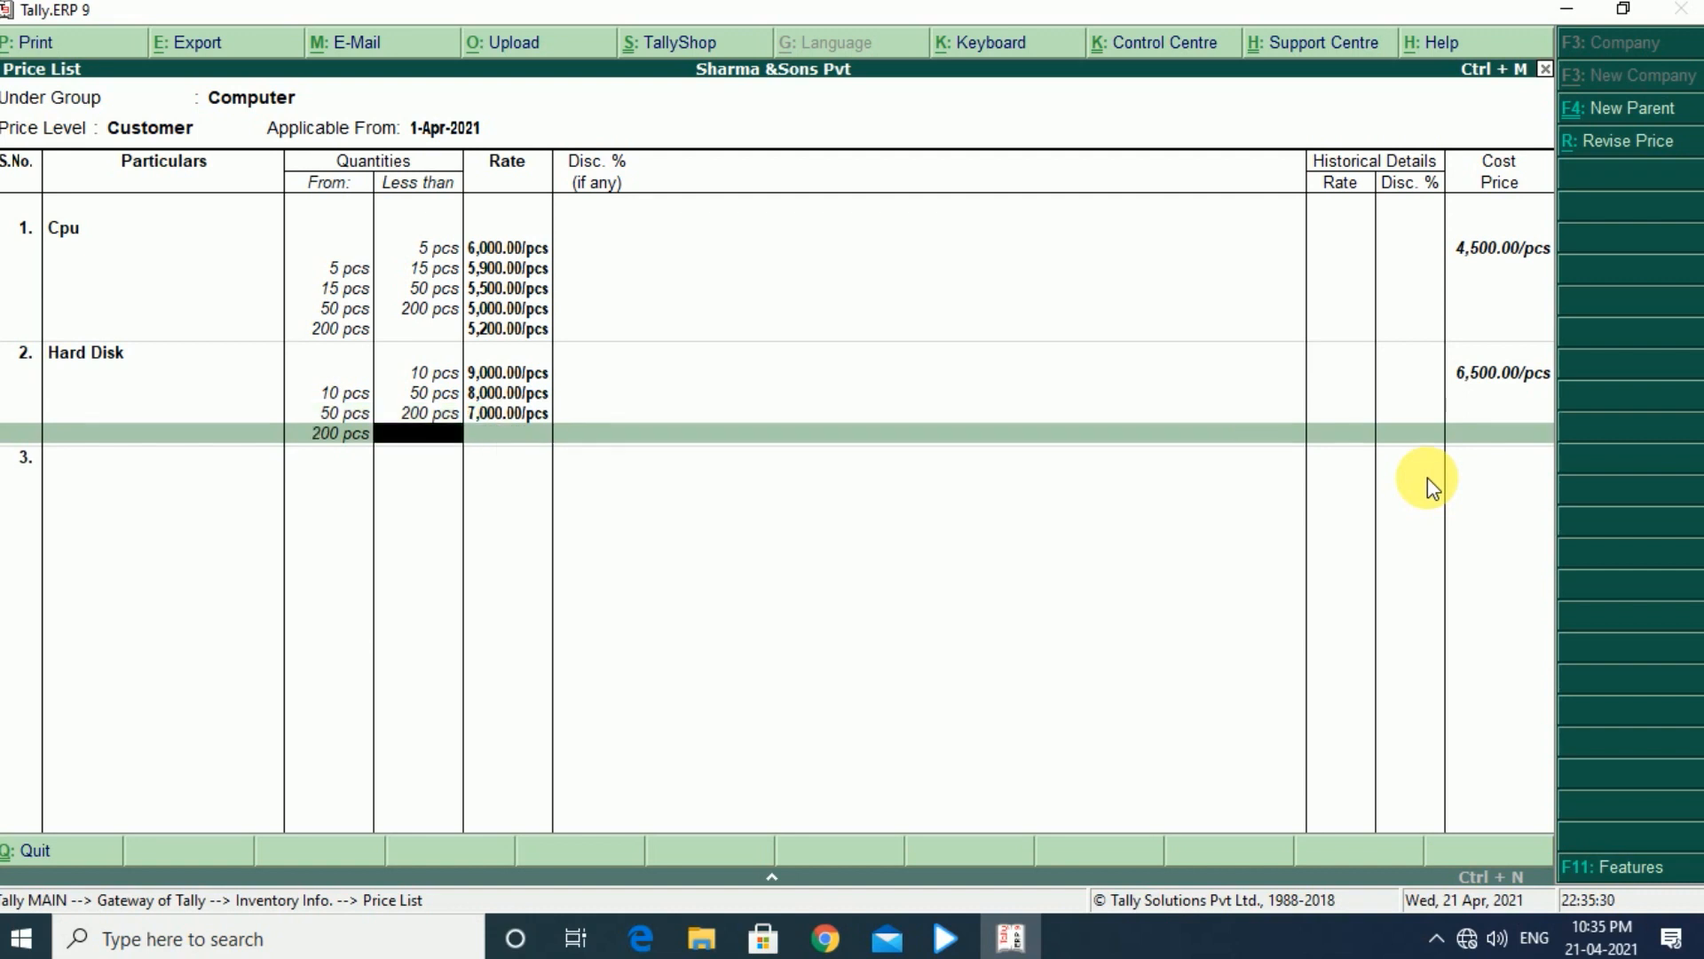
Set the Hard Disk rate to 6800 for 200 pcs and above, with no upper limit or discount
{"action": "key", "text": "Return"}
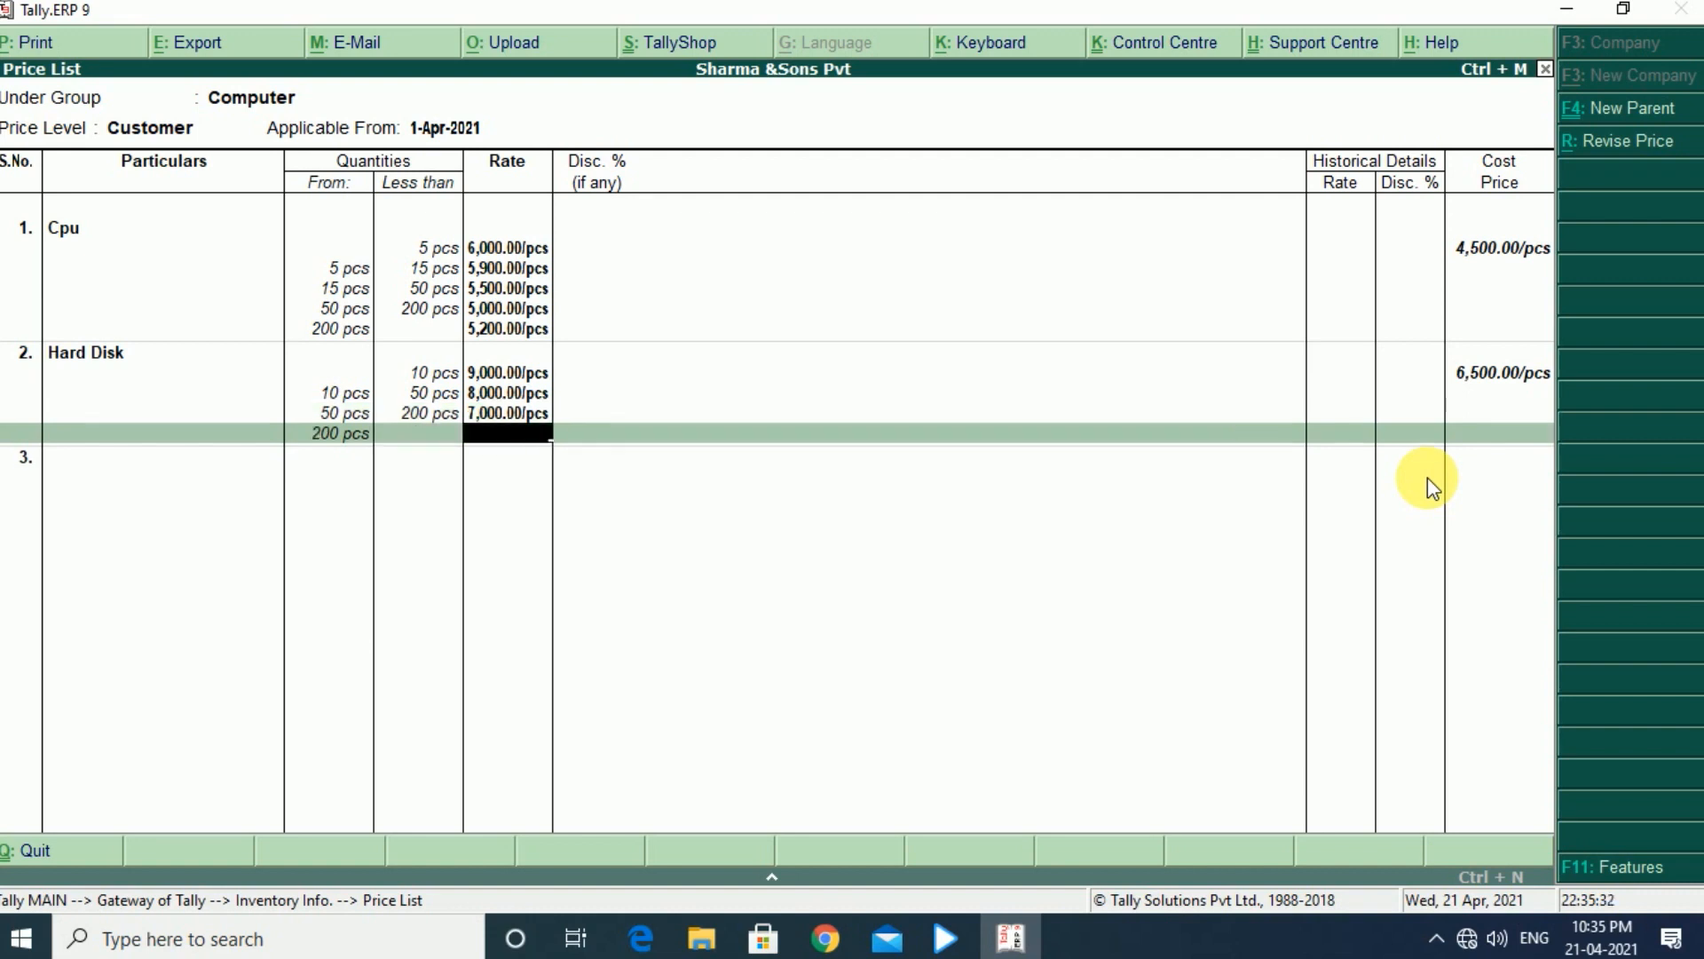
{"action": "type", "text": "6,800"}
{"action": "key", "text": "Return"}
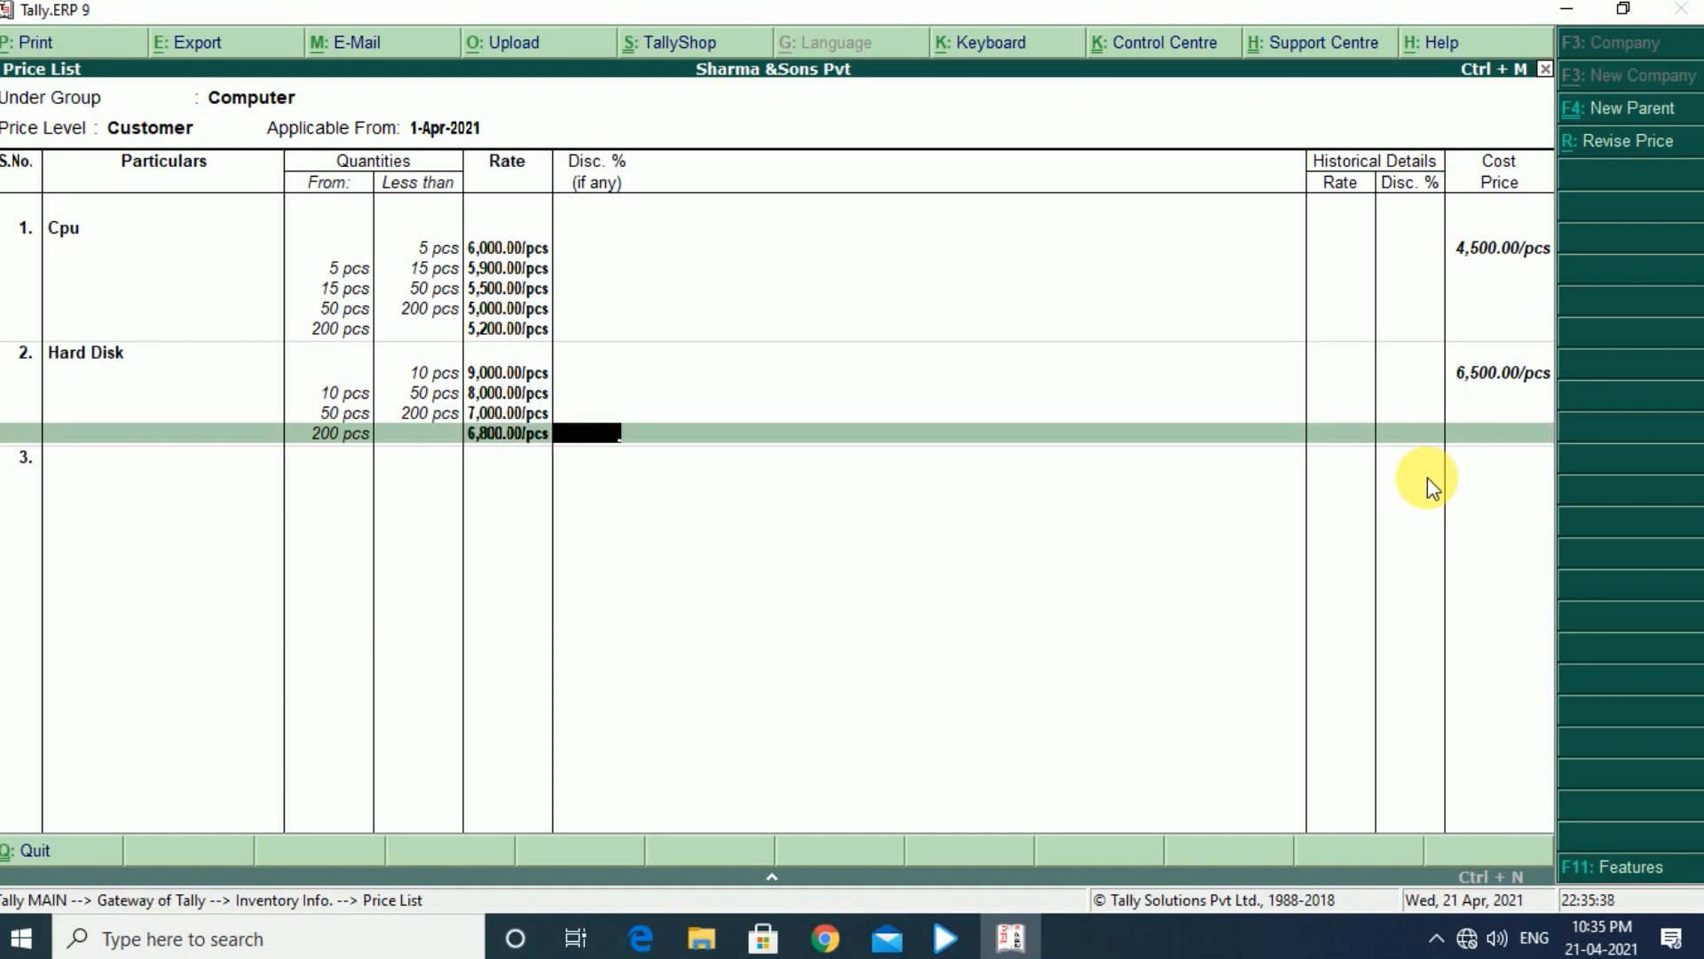
{"action": "key", "text": "Return"}
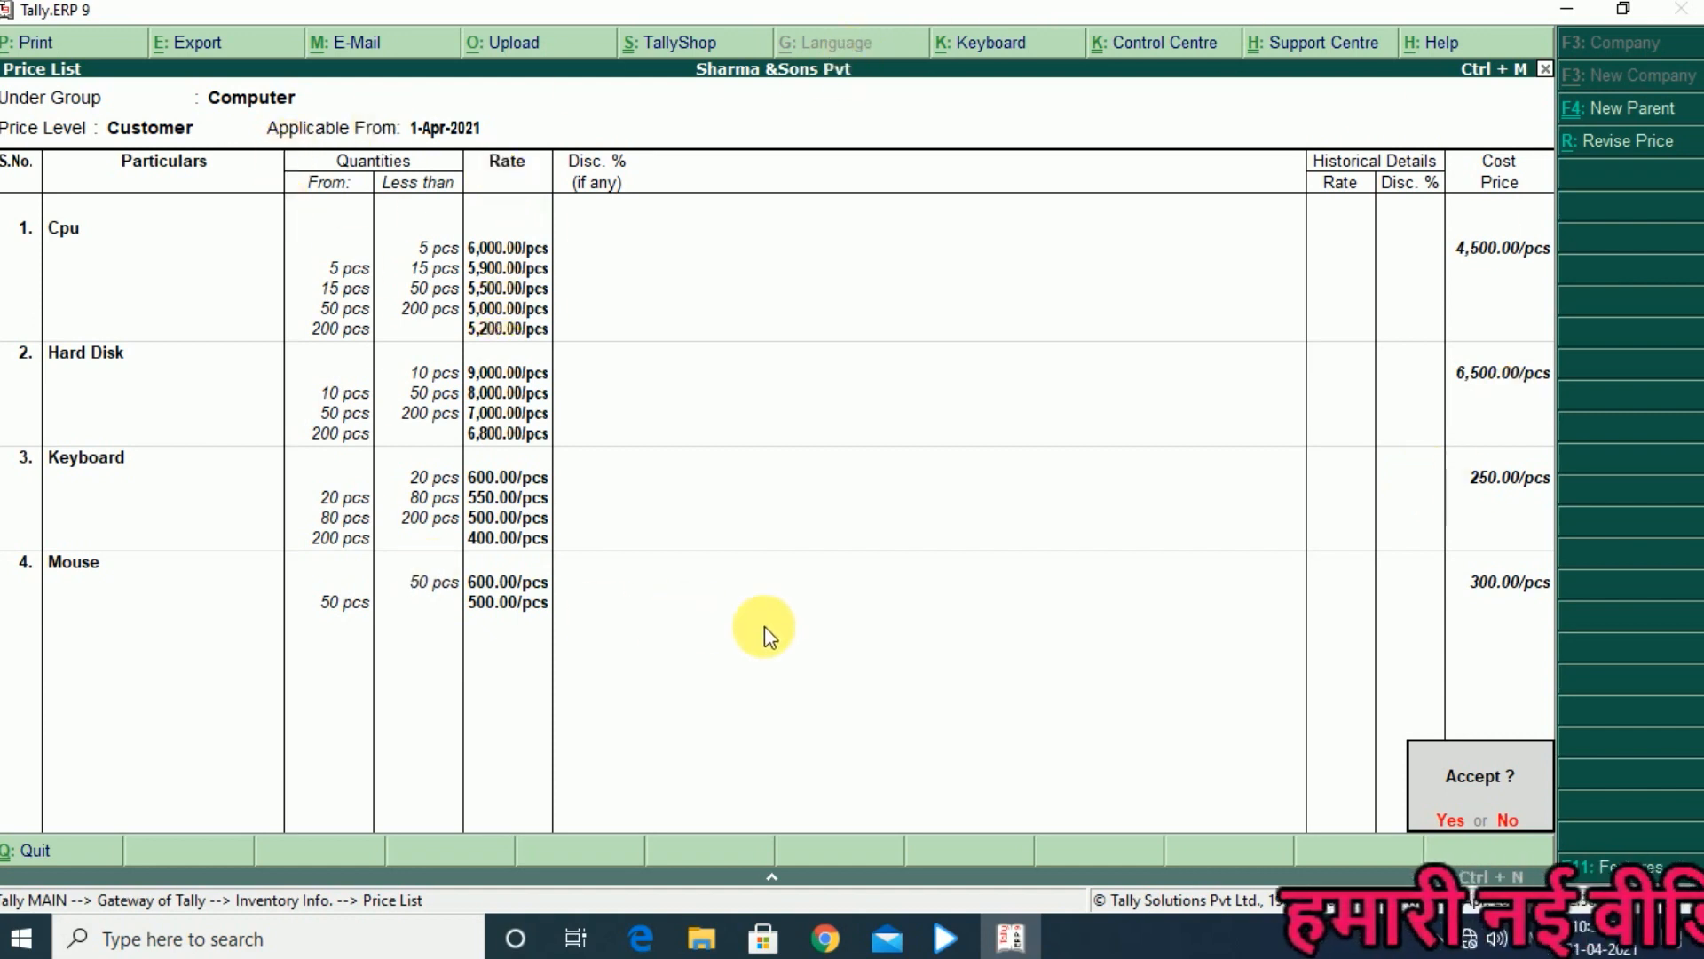
Accept the completed Customer price list and return to the Gateway of Tally
{"action": "key", "text": "Return"}
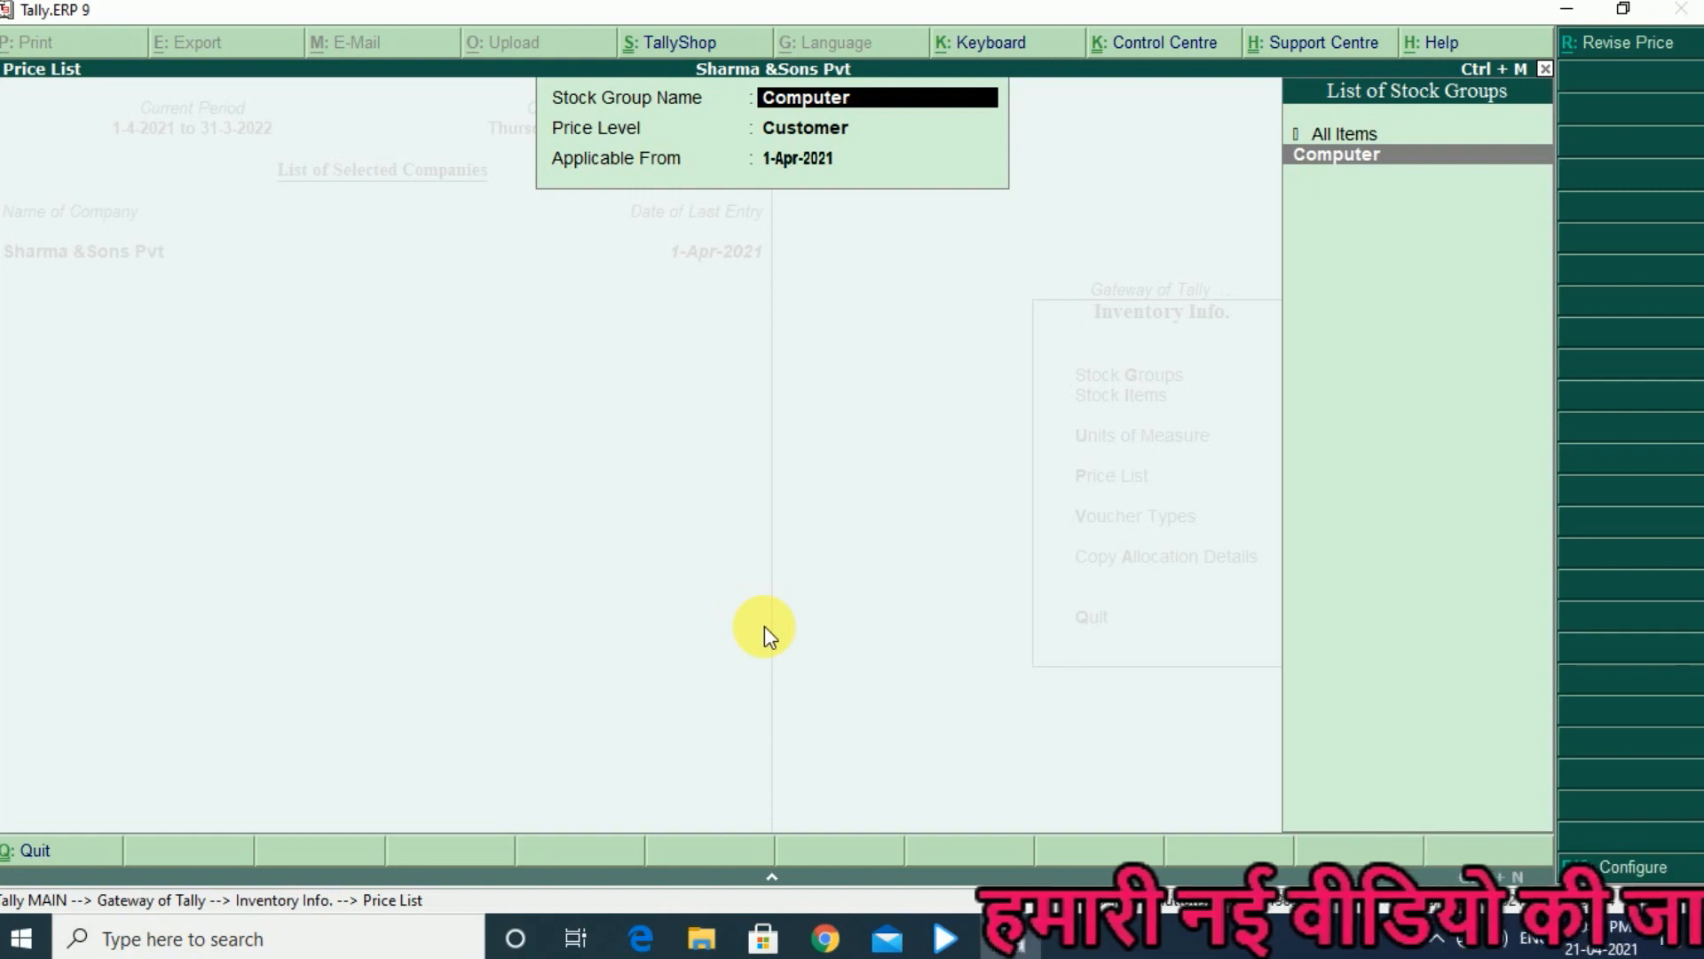
{"action": "key", "text": "Escape"}
{"action": "key", "text": "Escape"}
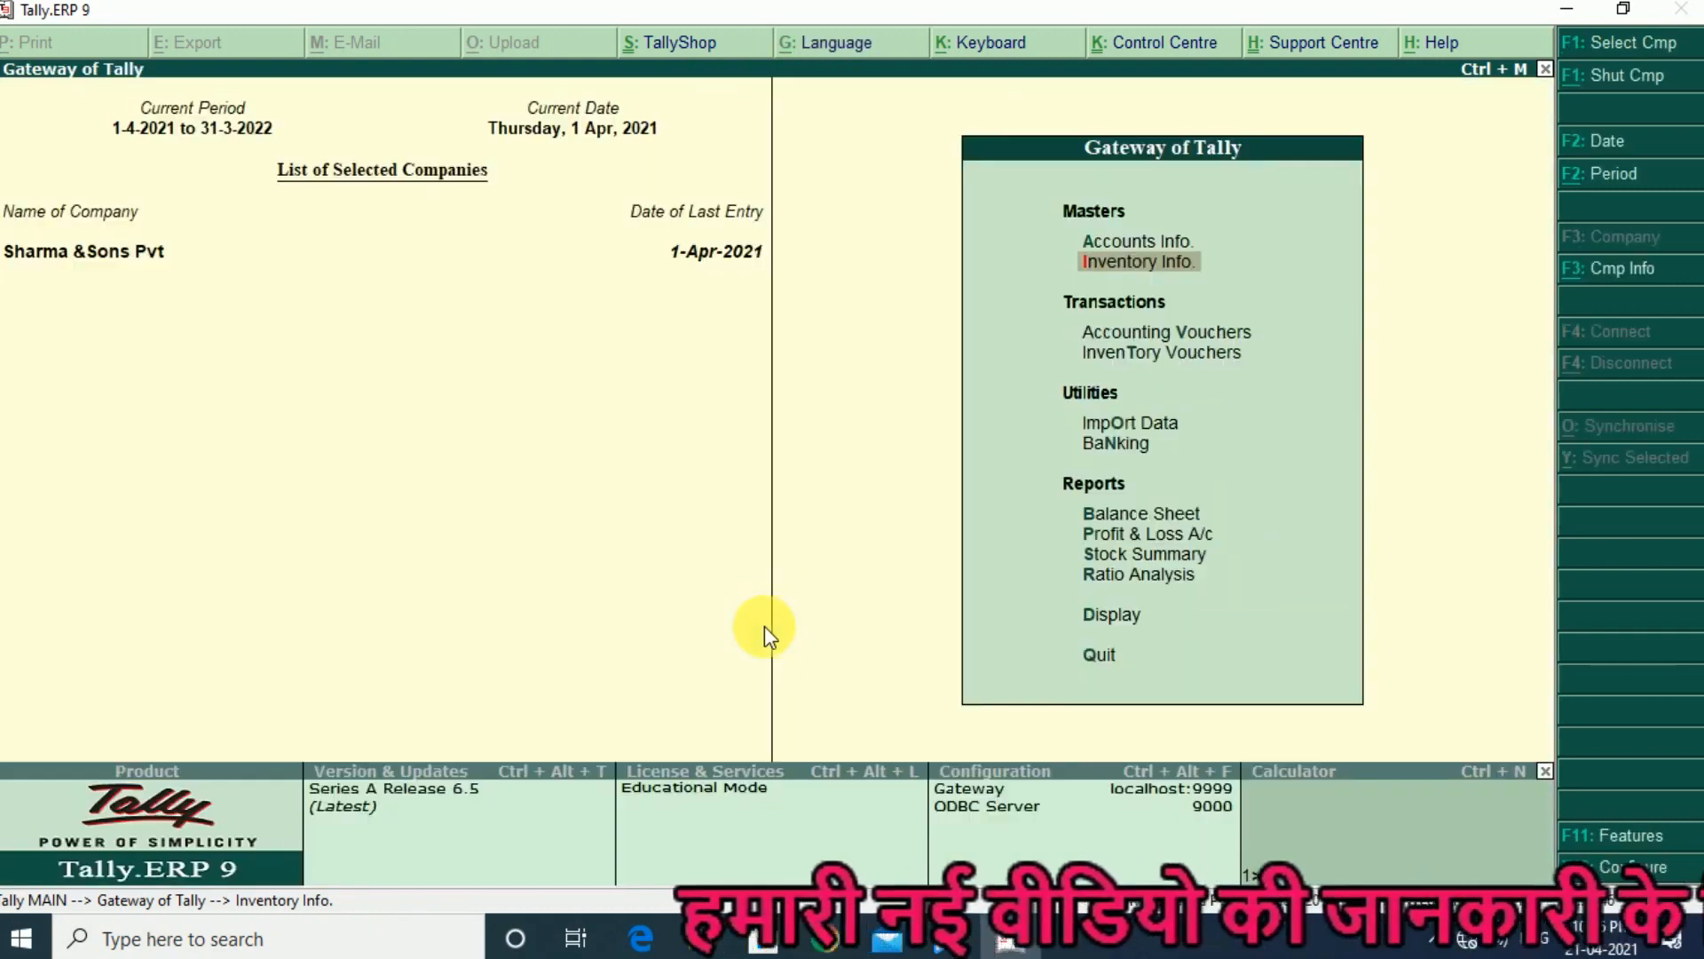
Start a new sales voucher and enter 12454 as its reference number
{"action": "key", "text": "Down"}
{"action": "key", "text": "Down"}
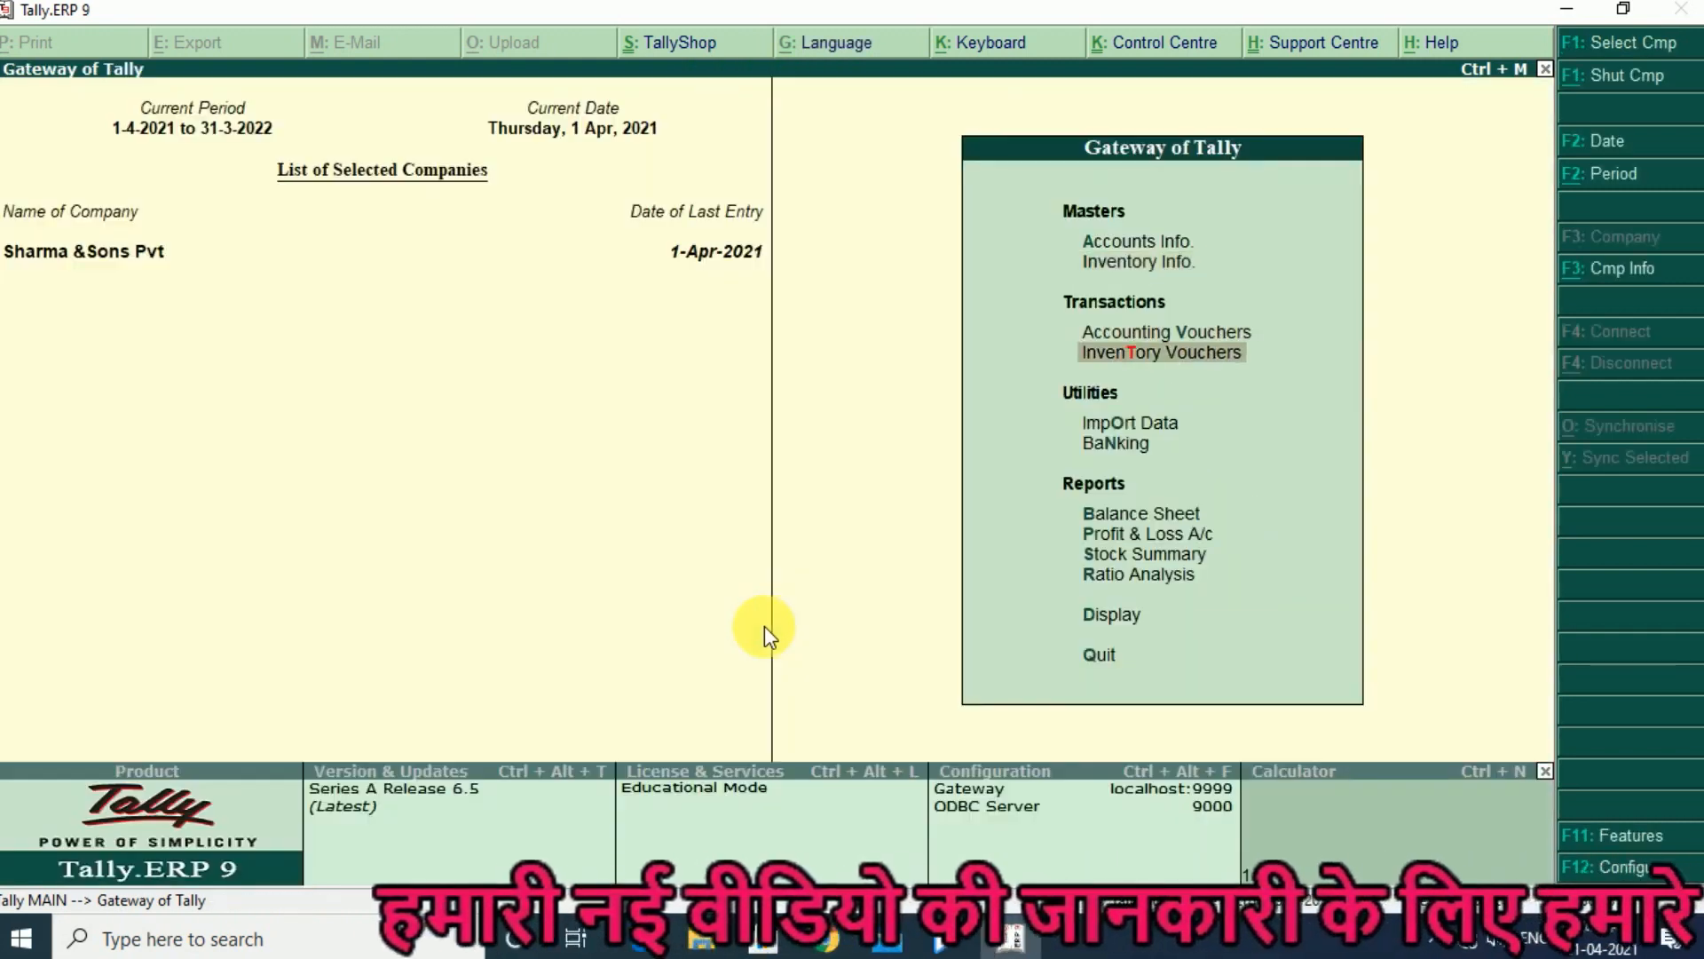
{"action": "key", "text": "Up"}
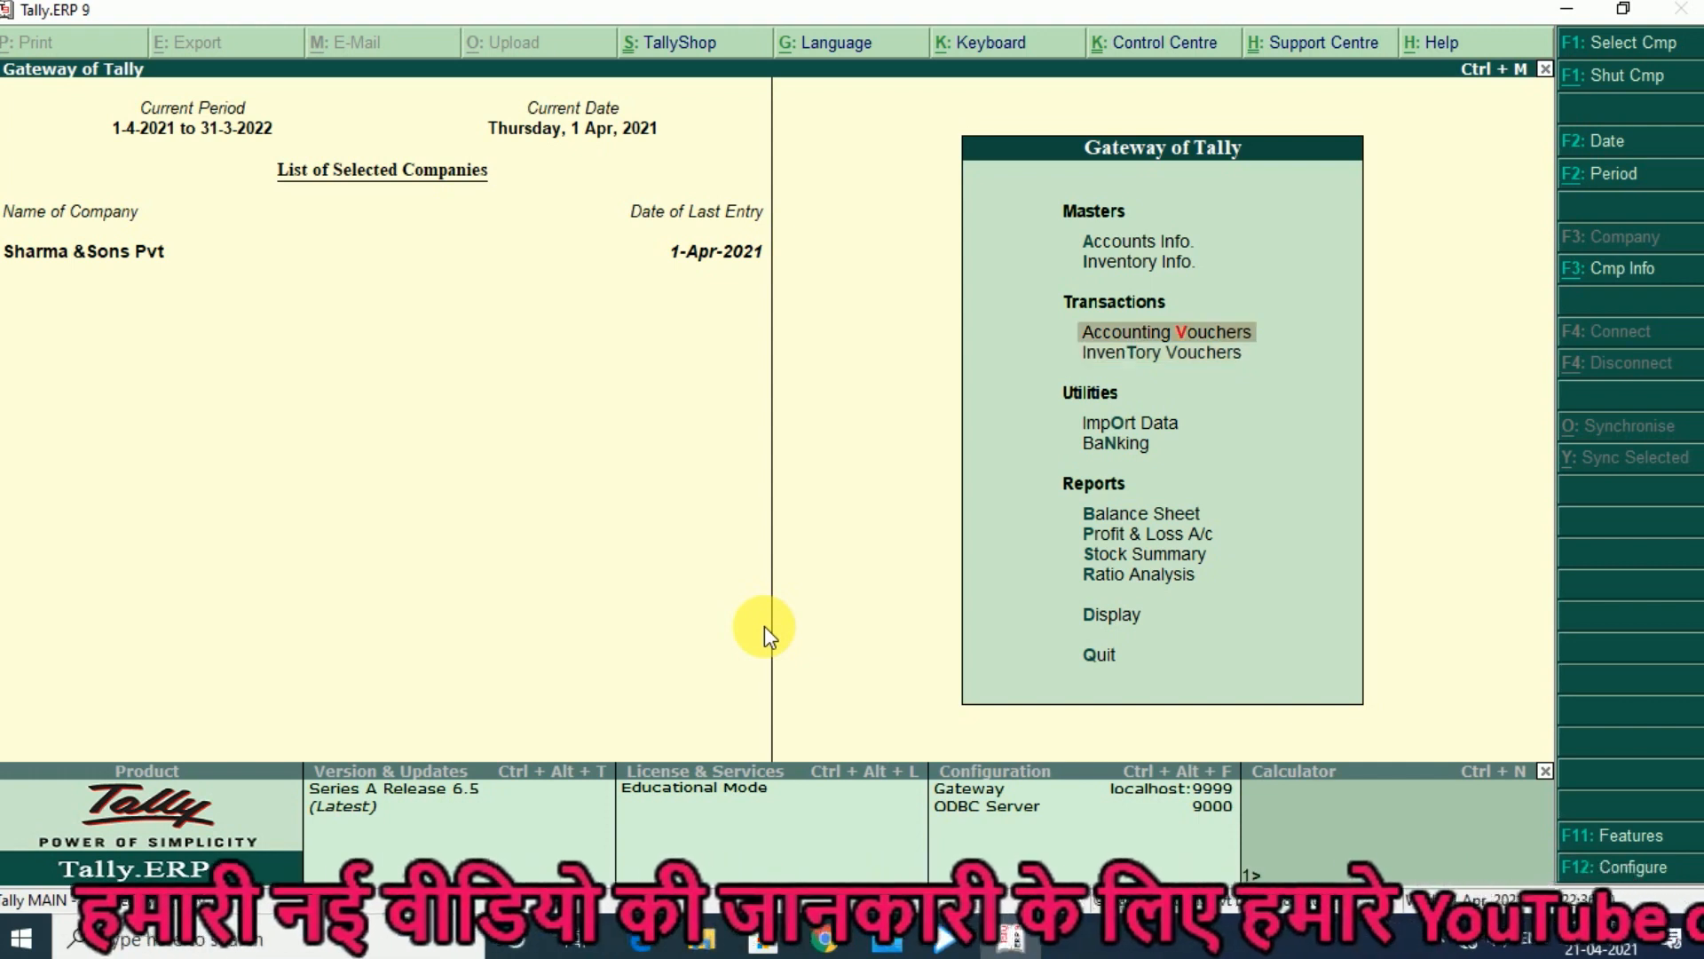
{"action": "key", "text": "Return"}
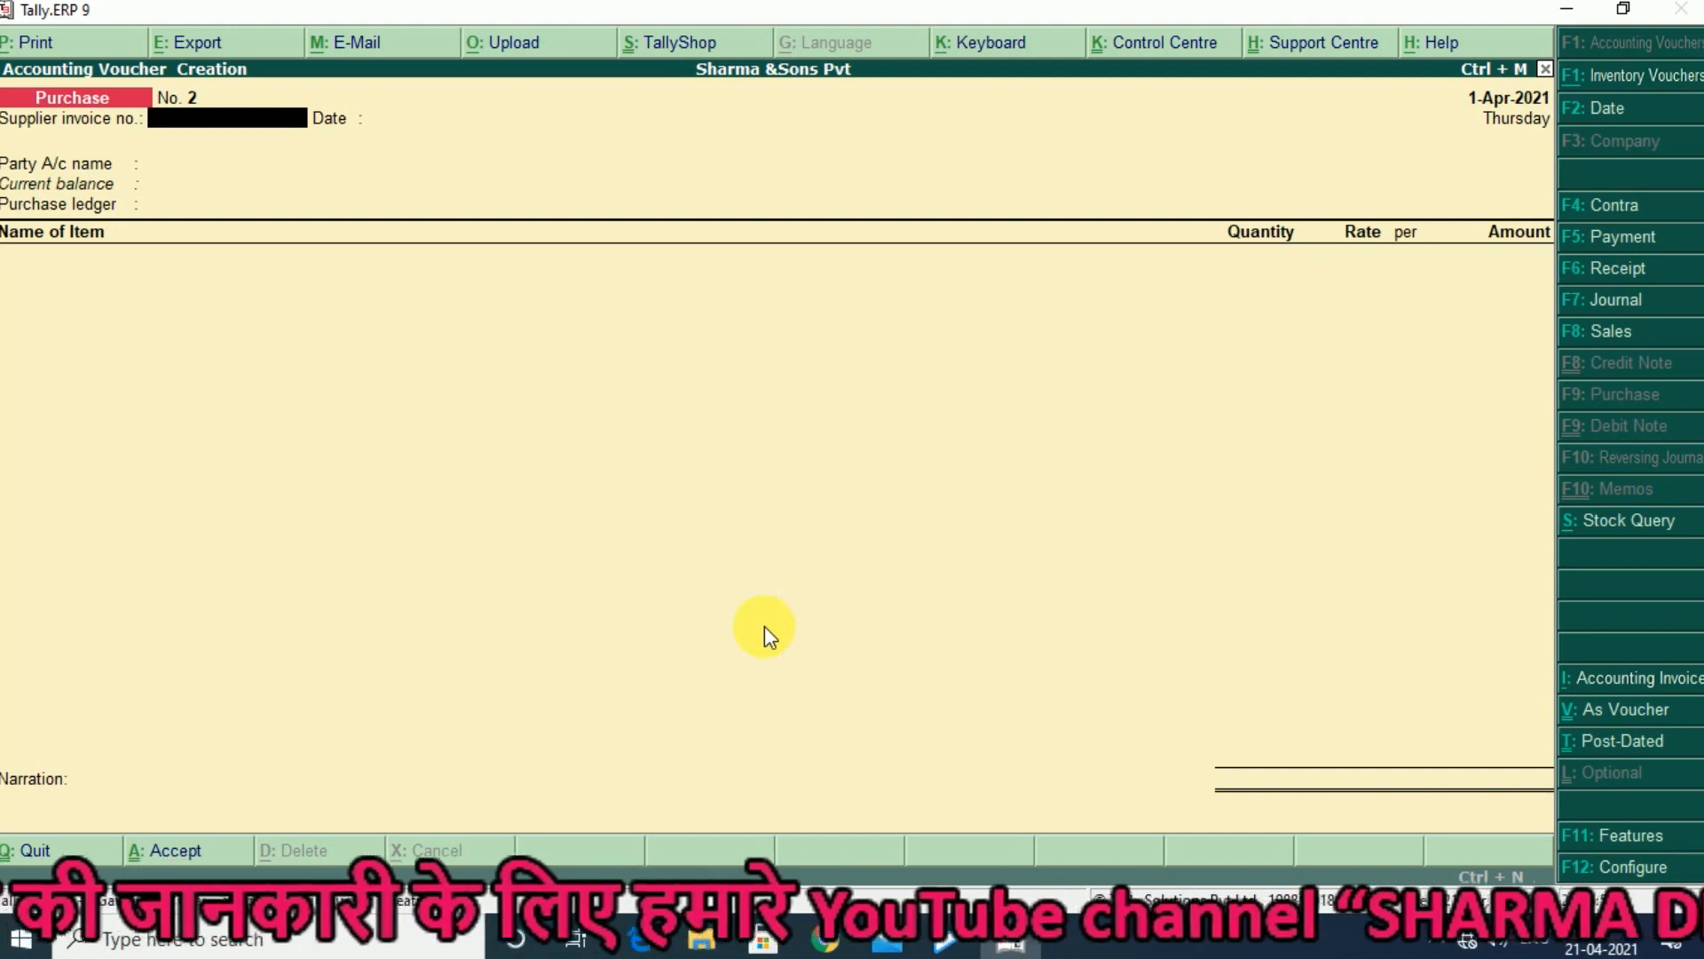
{"action": "key", "text": "F8"}
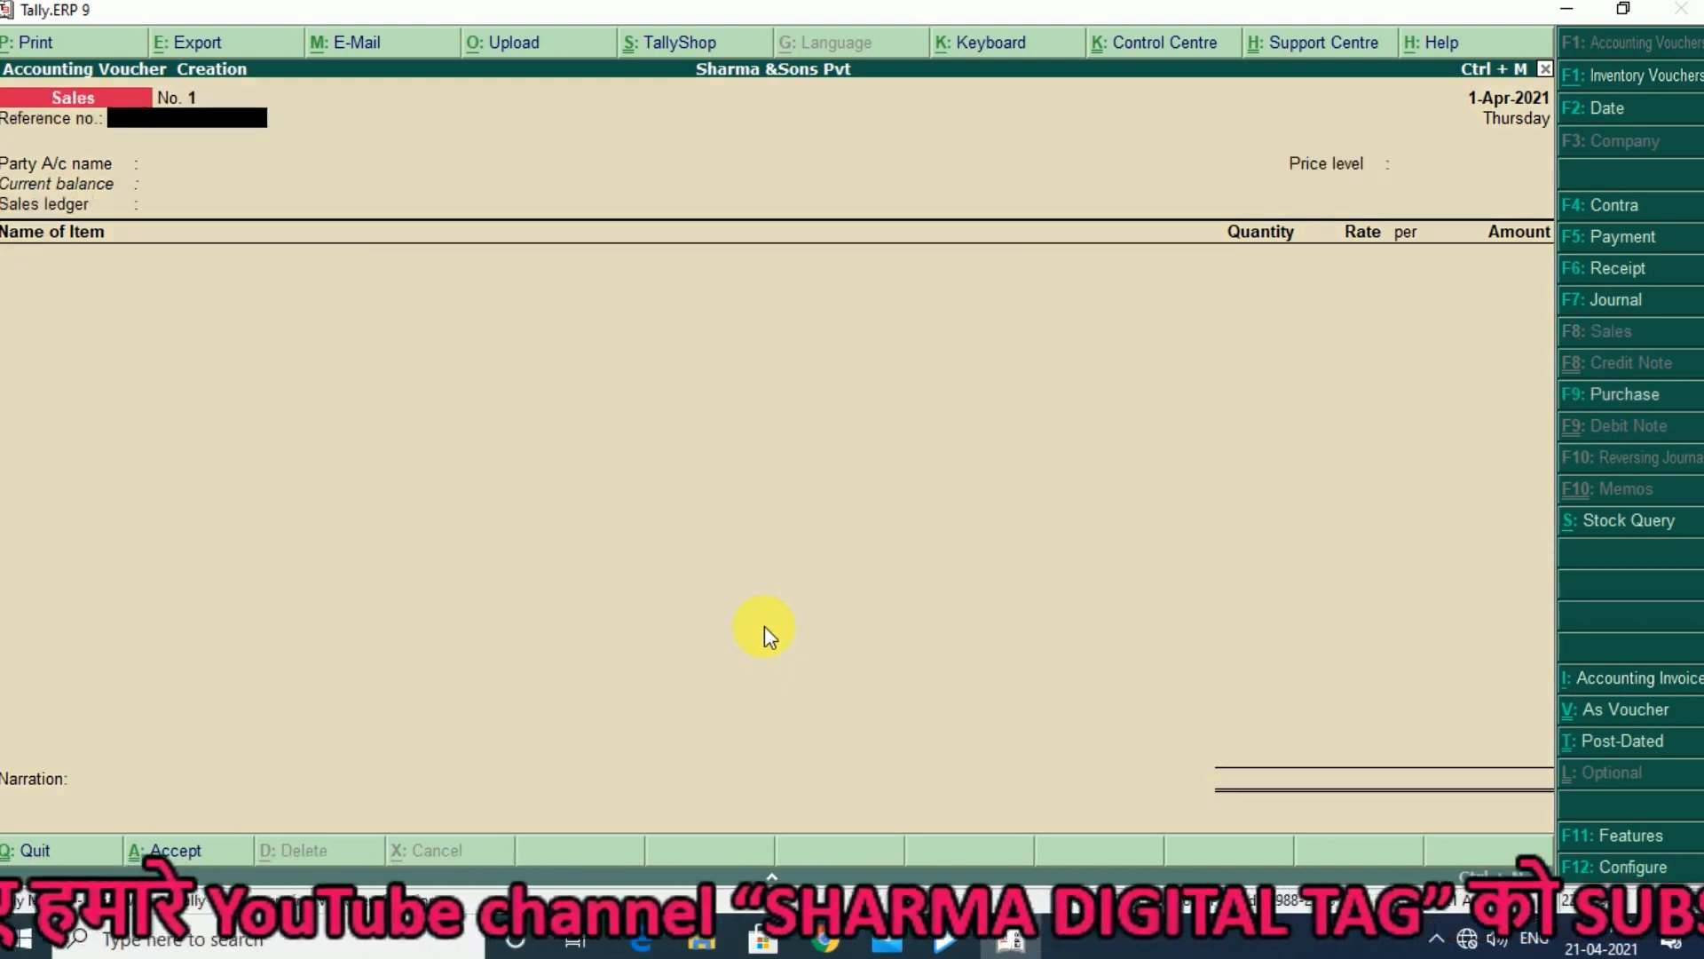
{"action": "type", "text": "12454"}
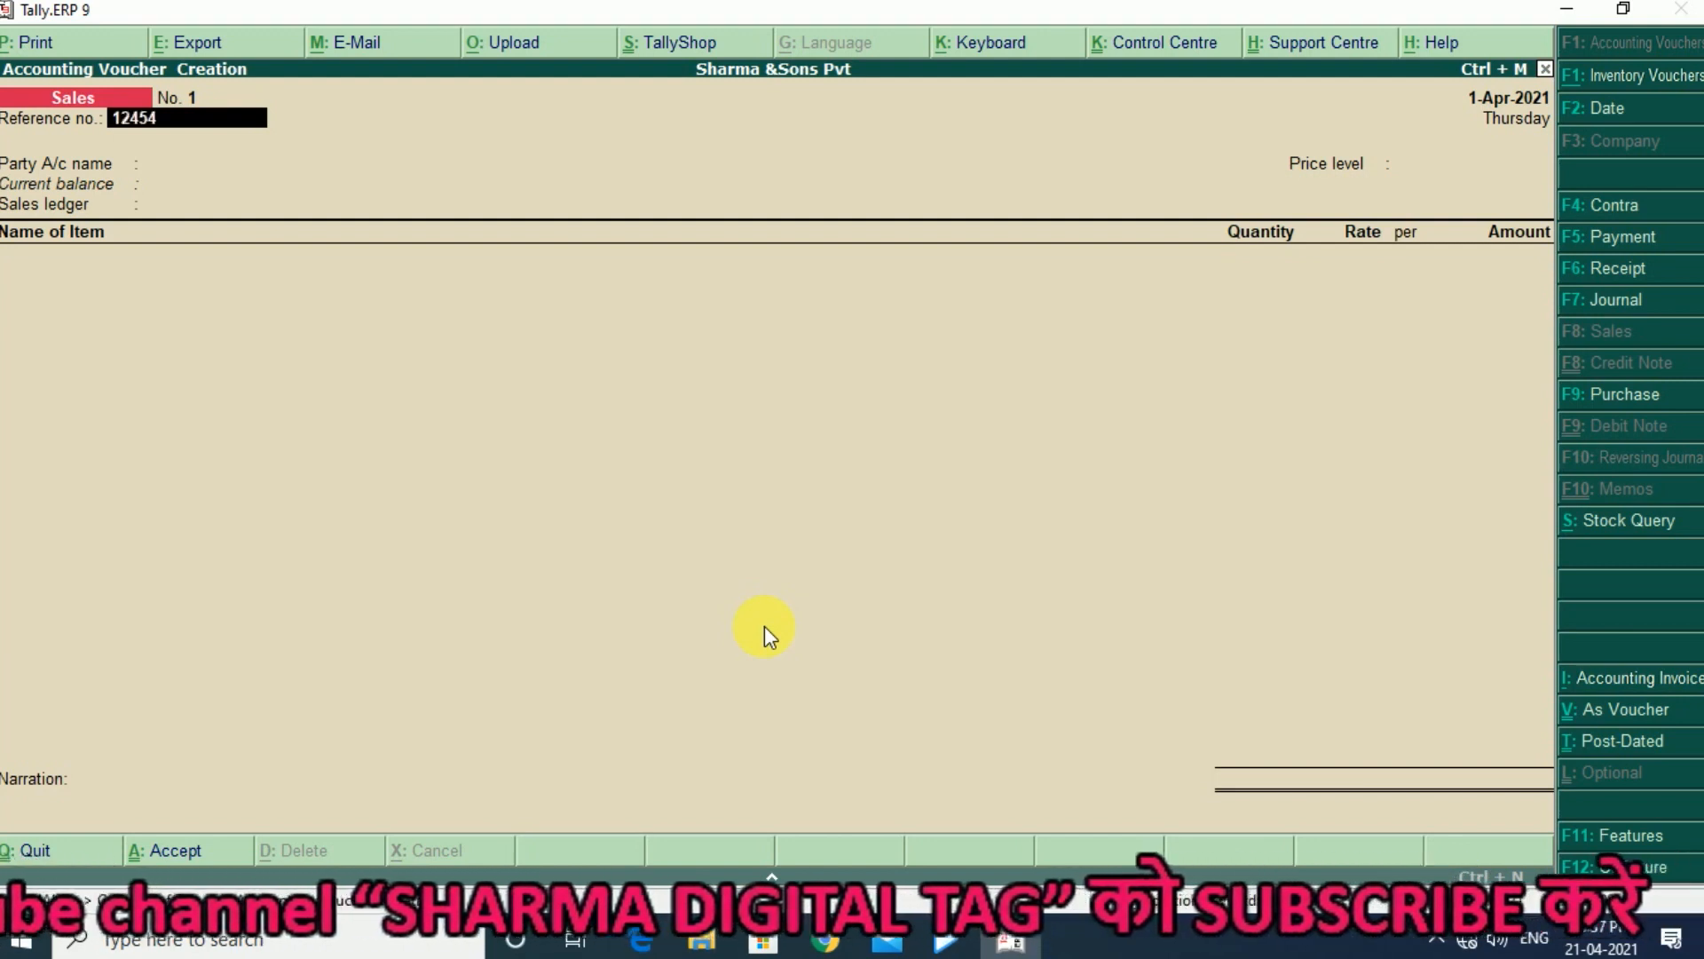
{"action": "key", "text": "Return"}
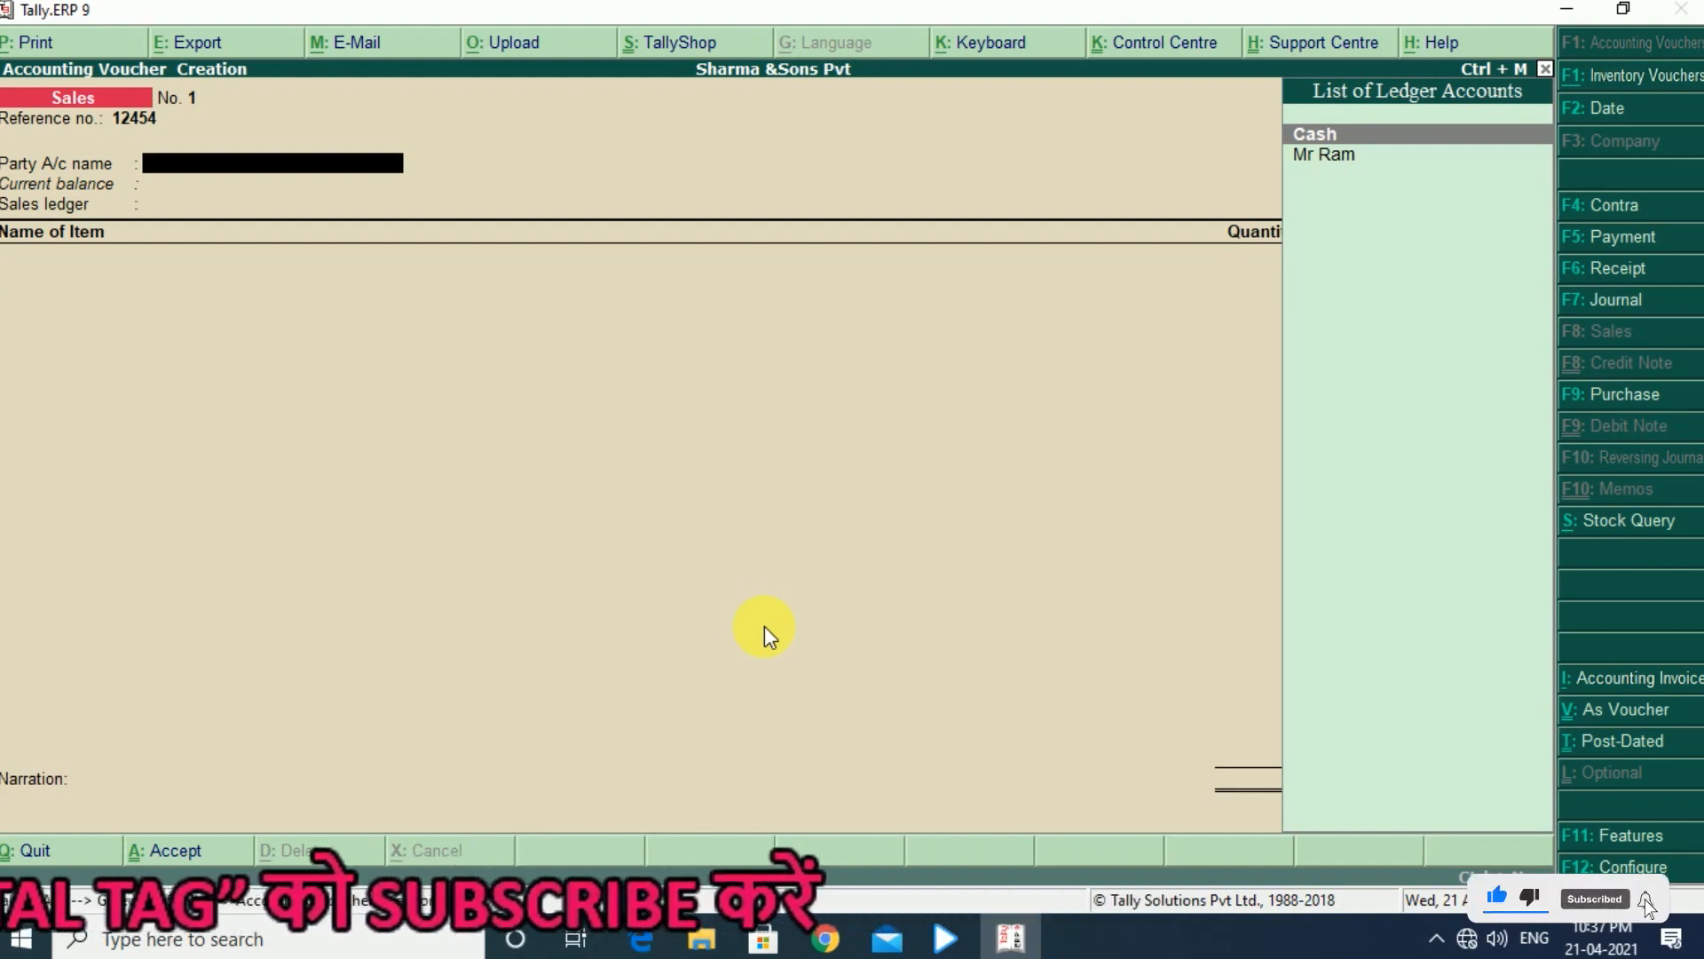
Create a party ledger from the voucher, entering the customer's name and placing it under Sundry Debtors
{"action": "key", "text": "alt+c"}
{"action": "type", "text": "Mr Sunil"}
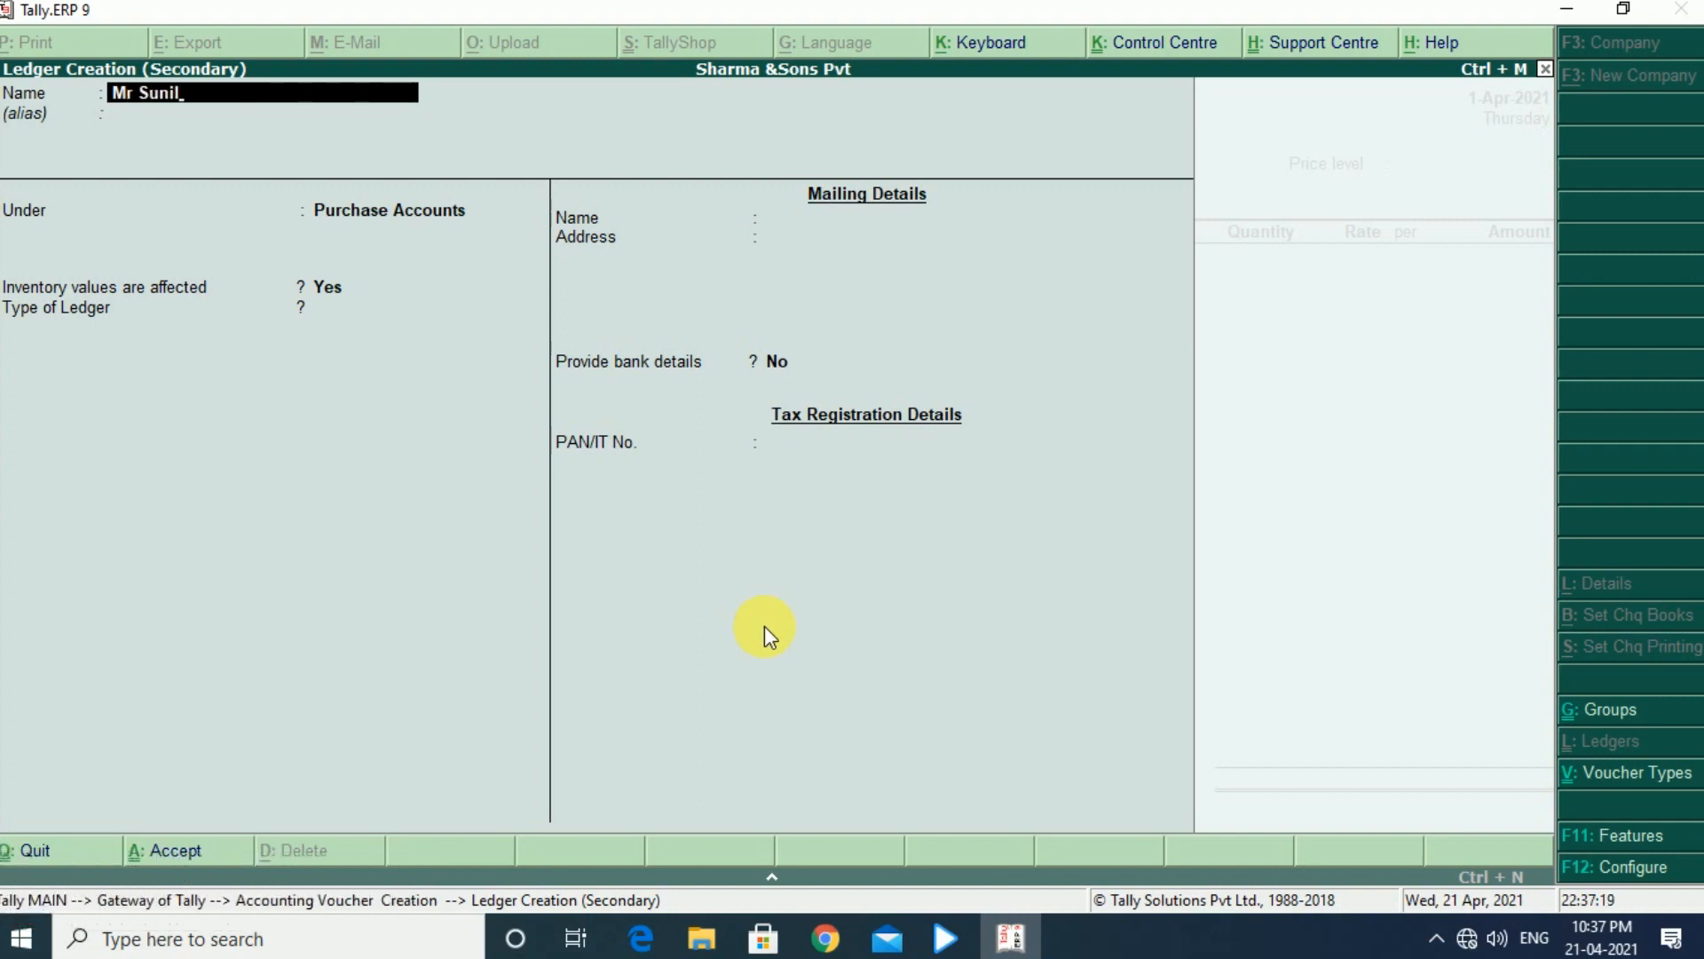
{"action": "key", "text": "Return"}
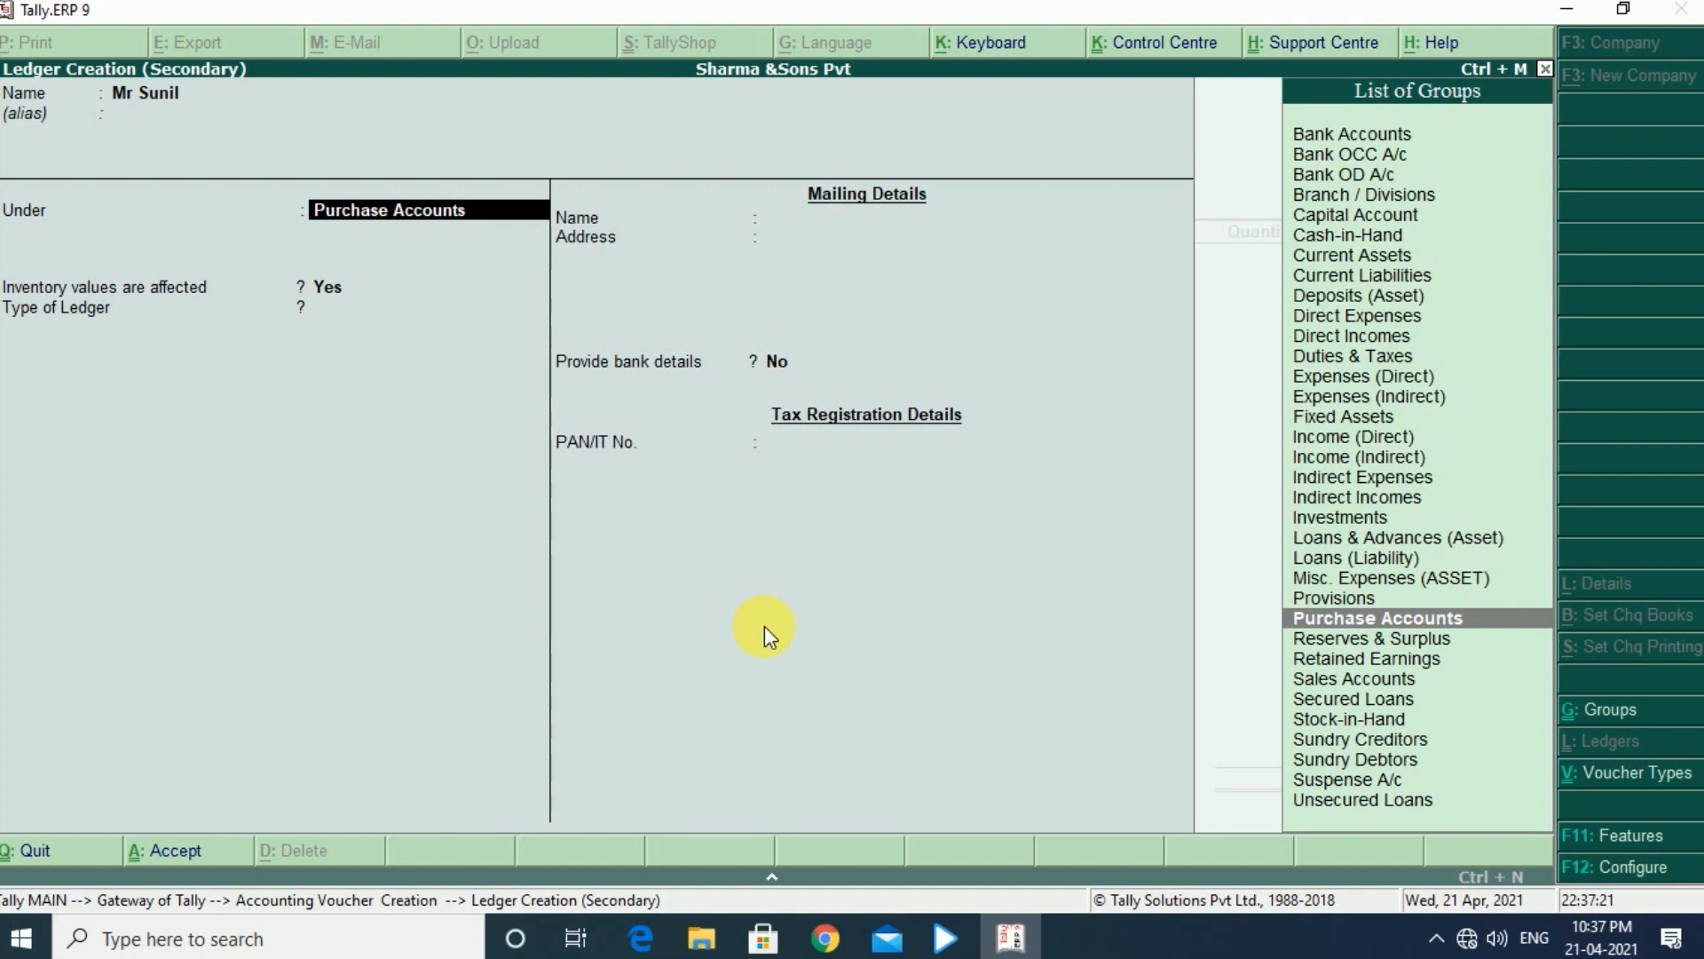
{"action": "key", "text": "Down"}
{"action": "key", "text": "Down"}
{"action": "key", "text": "Down"}
{"action": "key", "text": "Down"}
{"action": "key", "text": "Down"}
{"action": "key", "text": "Down"}
{"action": "key", "text": "Down"}
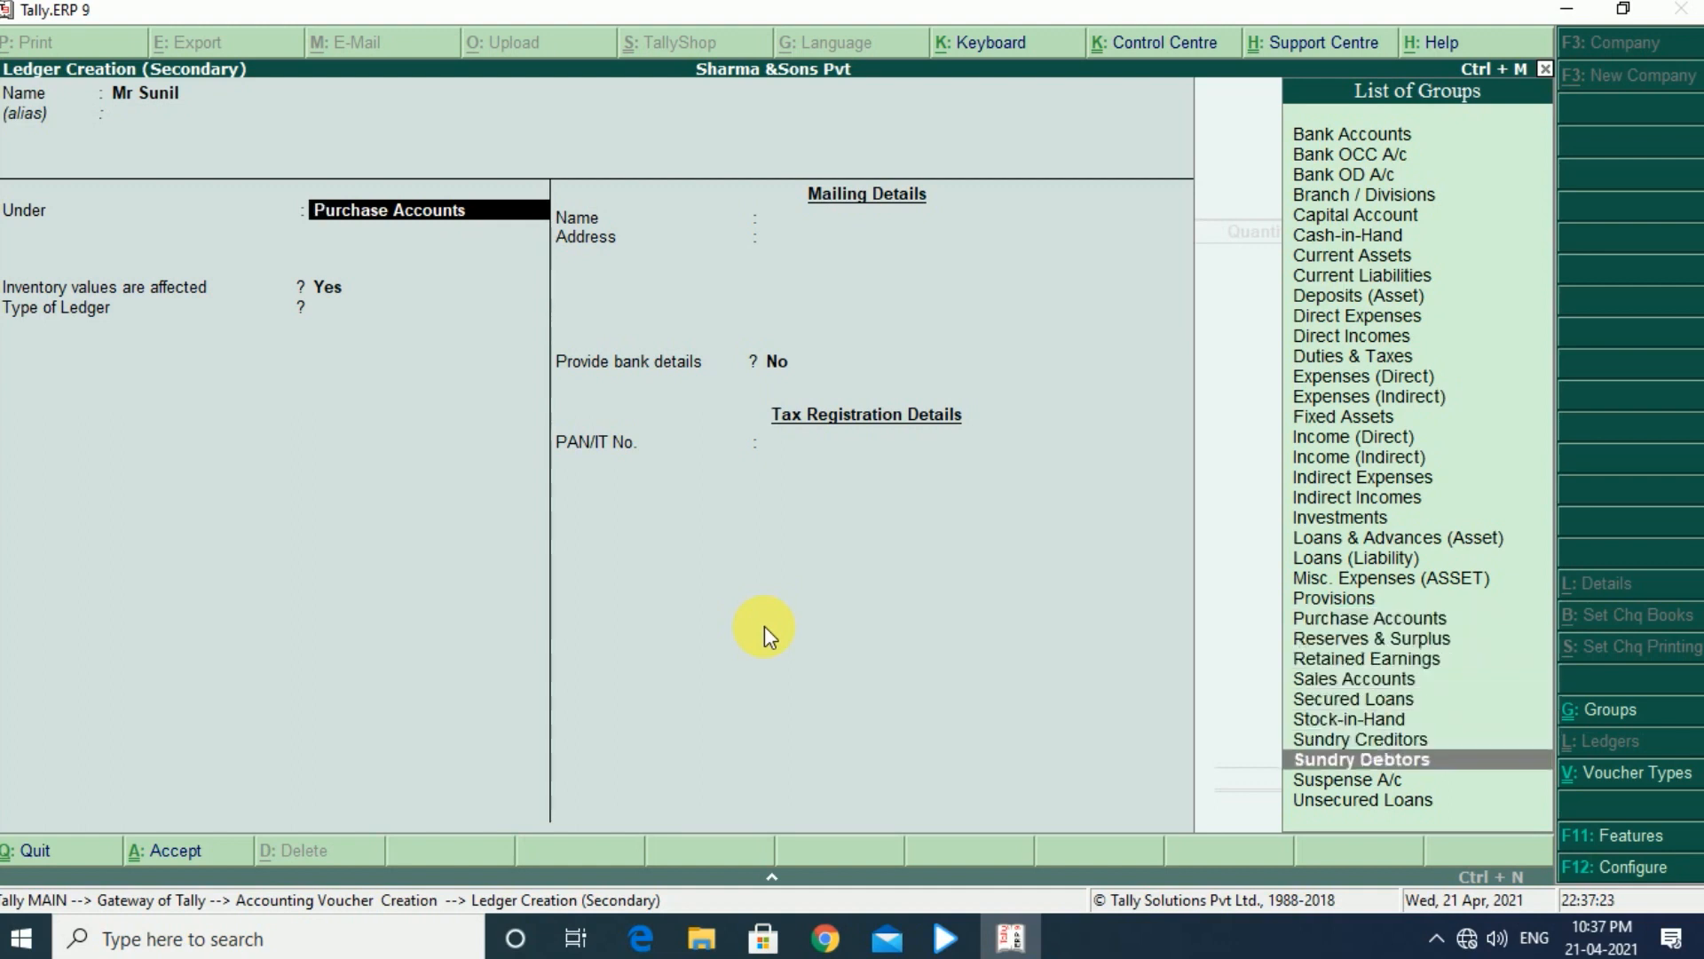
{"action": "key", "text": "Return"}
{"action": "key", "text": "Return"}
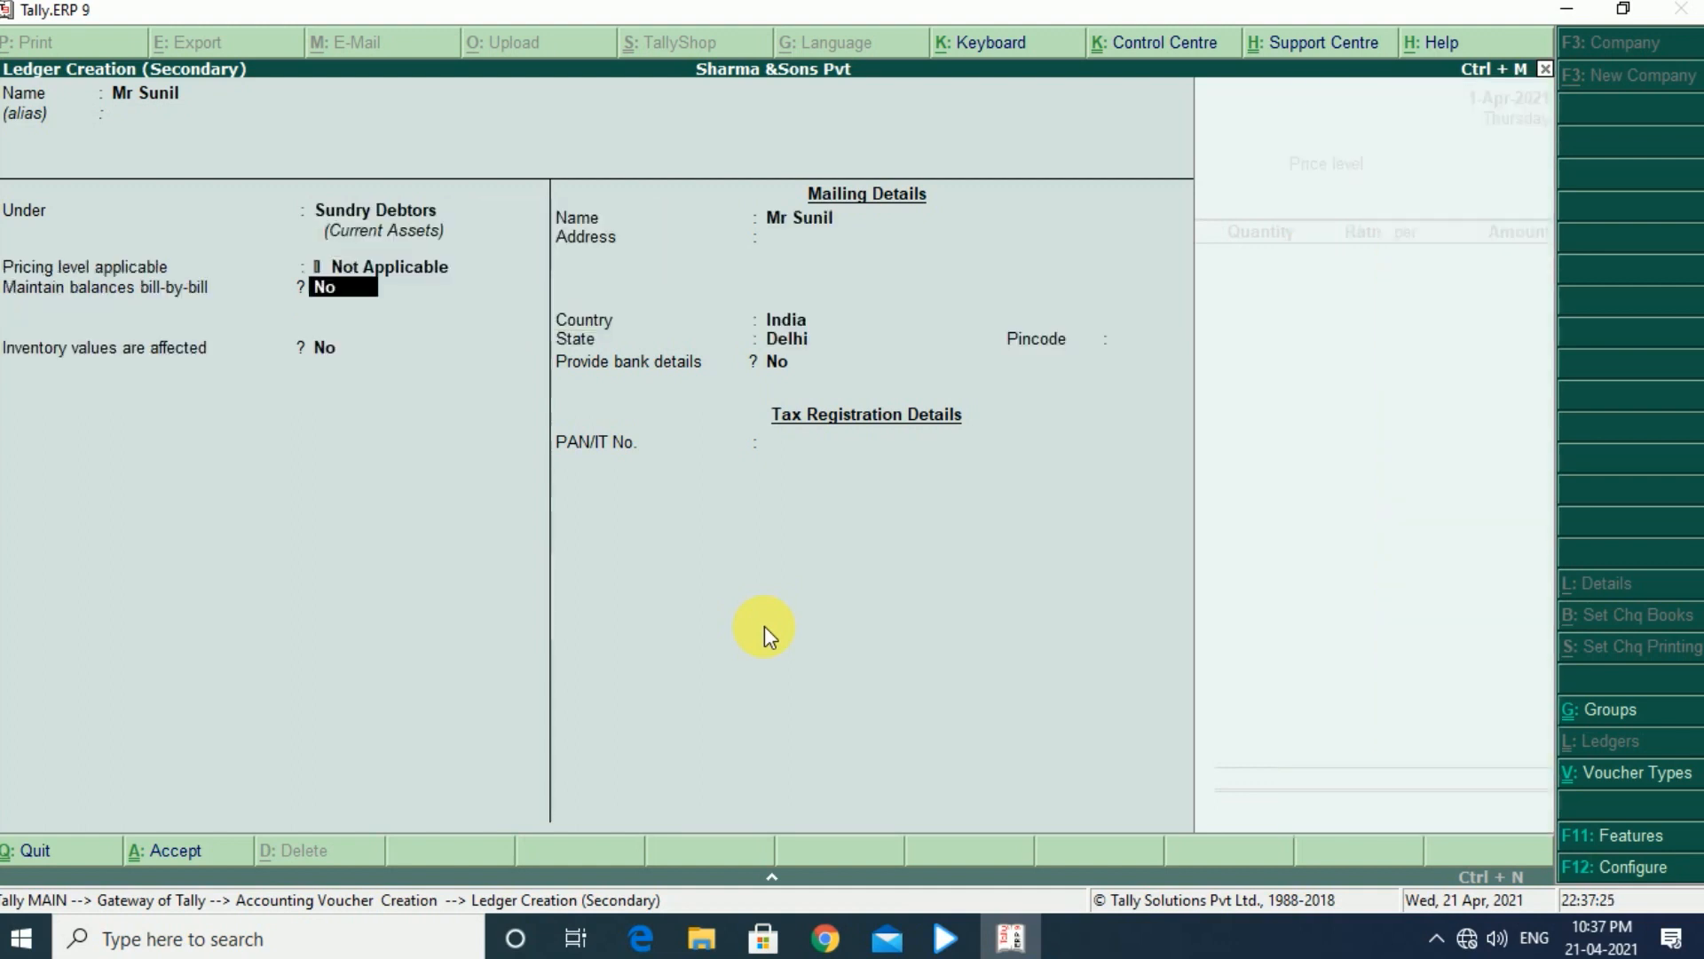
Review the price levels available for the customer ledger and keep its pricing level as Not Applicable
{"action": "key", "text": "Return"}
{"action": "key", "text": "Return"}
{"action": "key", "text": "Up"}
{"action": "key", "text": "Up"}
{"action": "key", "text": "Up"}
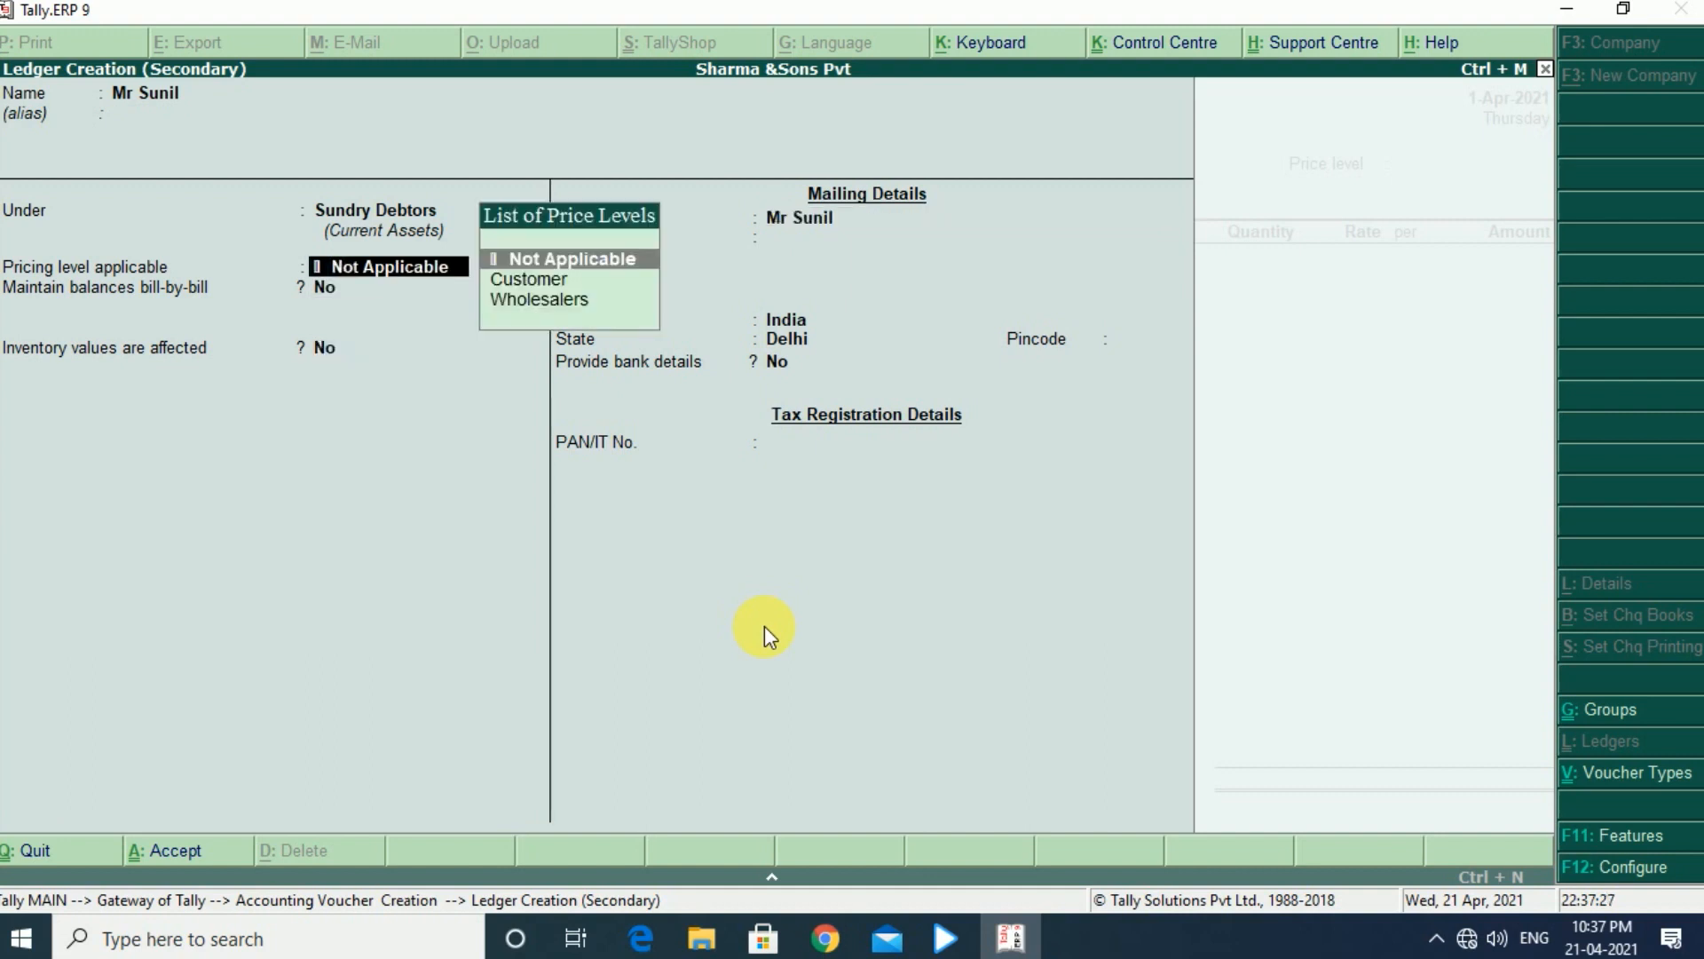
{"action": "key", "text": "Down"}
{"action": "key", "text": "Down"}
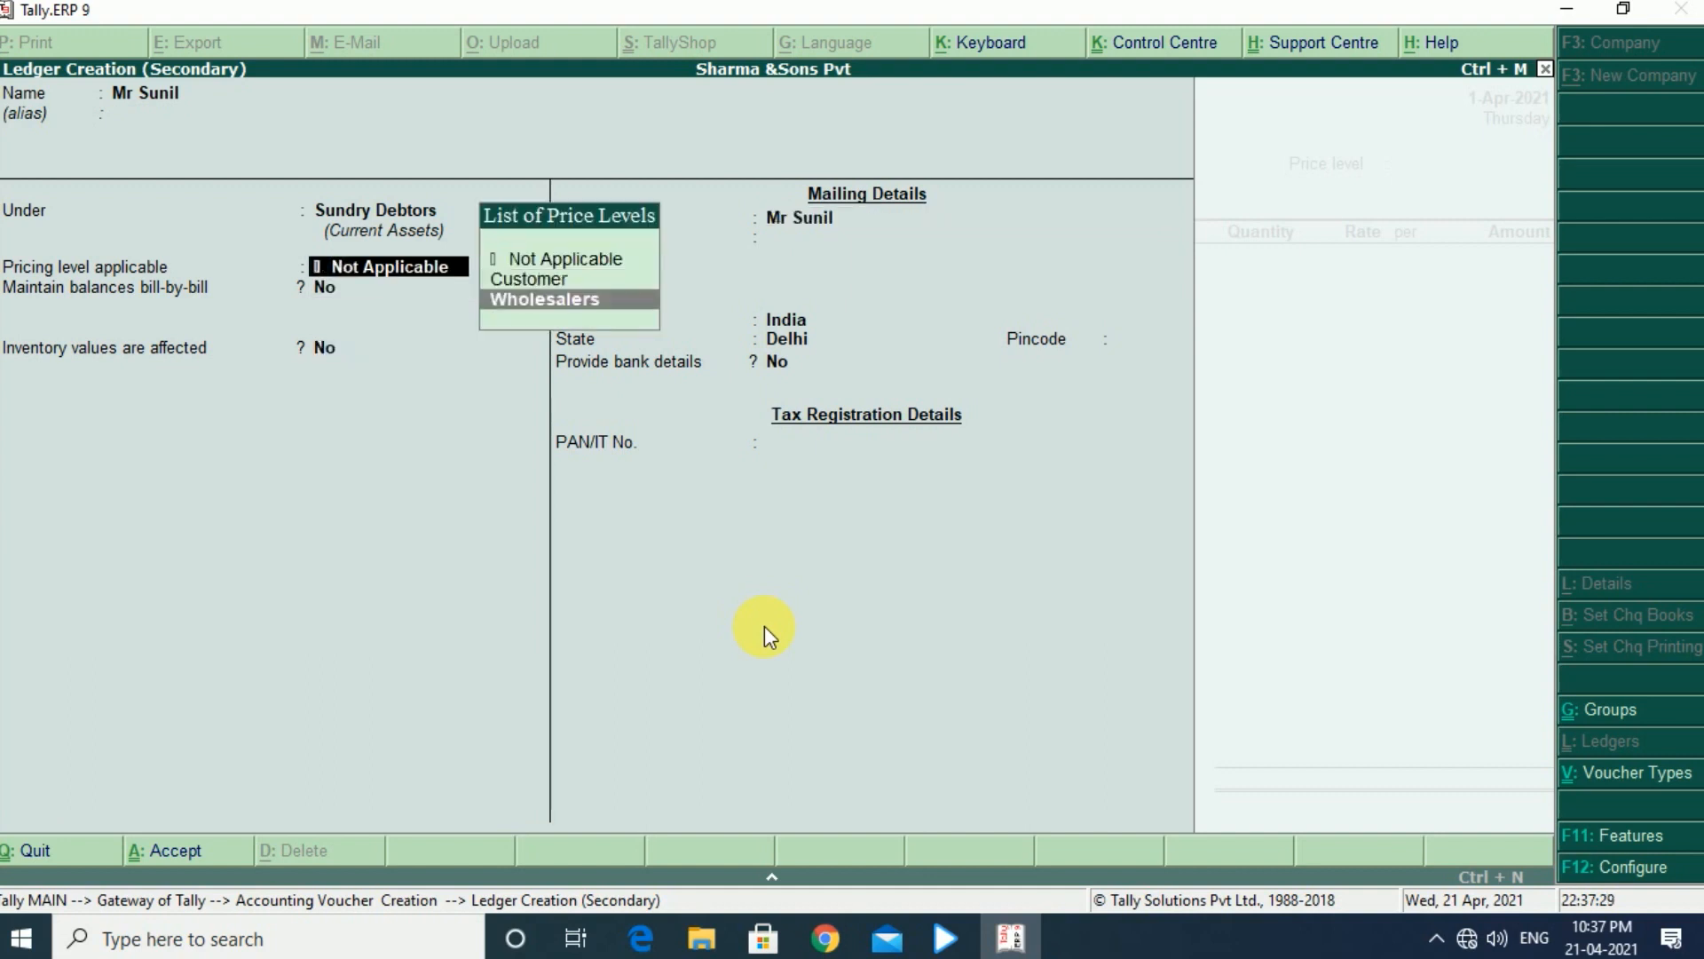
{"action": "key", "text": "Up"}
{"action": "key", "text": "Up"}
{"action": "key", "text": "Return"}
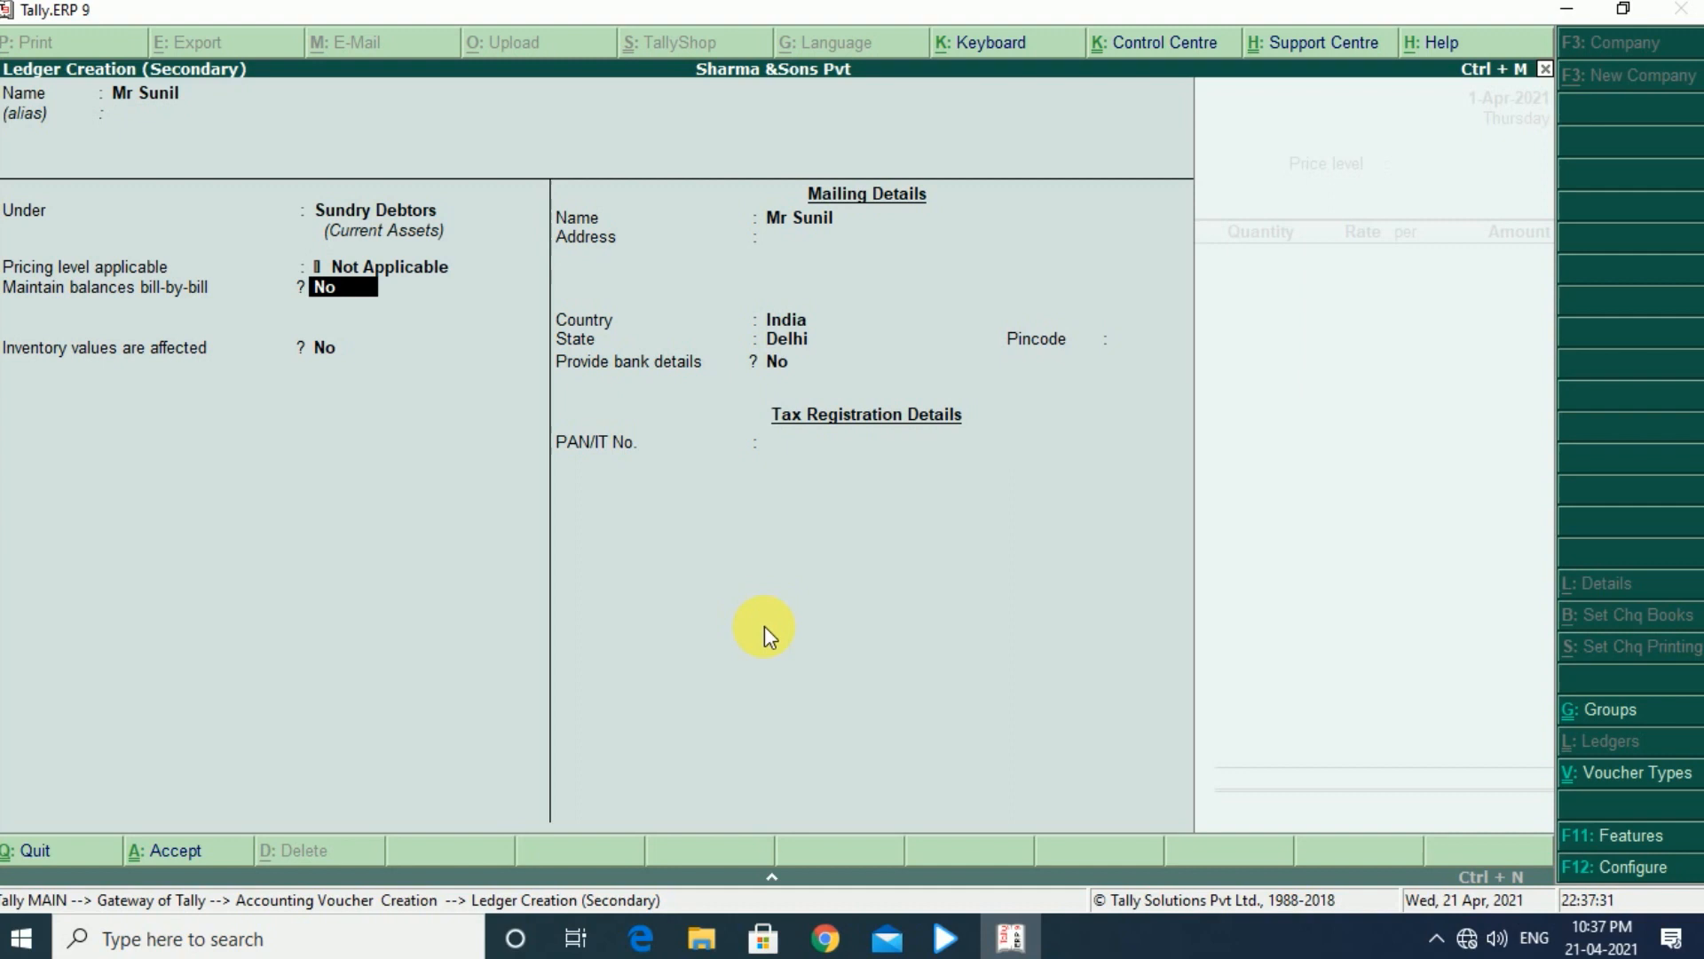
Accept the customer ledger's remaining default details and save it as the voucher's party account
{"action": "key", "text": "Return"}
{"action": "key", "text": "Return"}
{"action": "key", "text": "Return"}
{"action": "key", "text": "Return"}
{"action": "key", "text": "Return"}
{"action": "key", "text": "Return"}
{"action": "key", "text": "Return"}
{"action": "key", "text": "Return"}
{"action": "key", "text": "Return"}
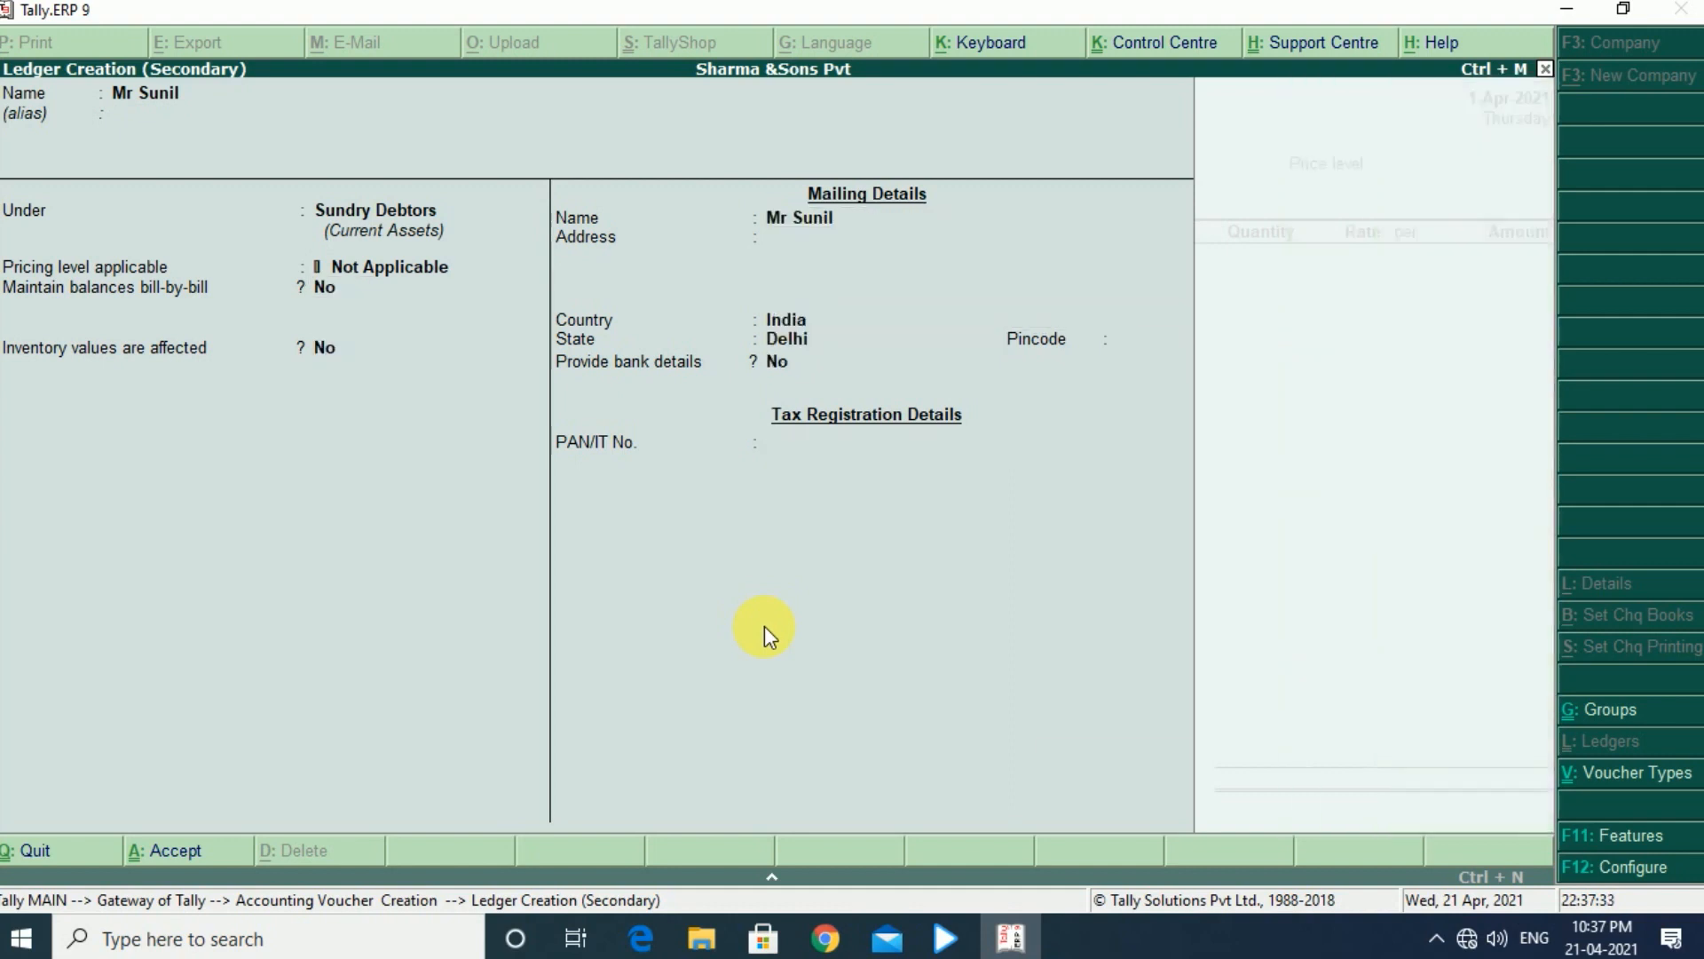
{"action": "key", "text": "Return"}
{"action": "key", "text": "Return"}
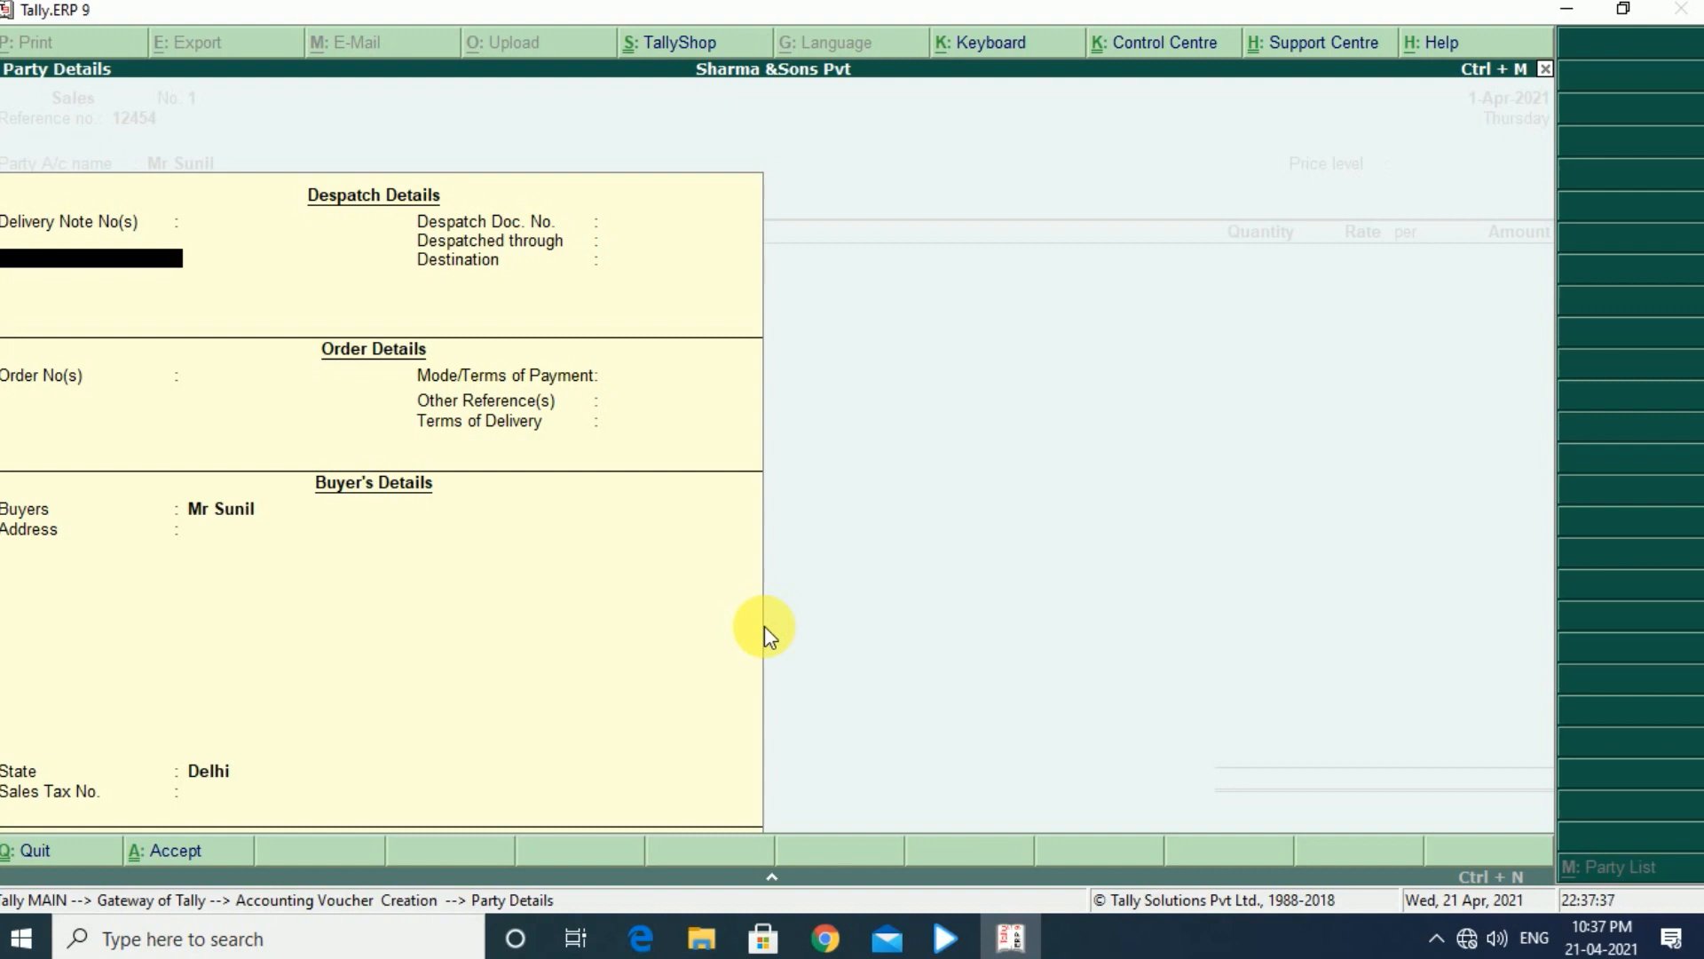
Accept the party details without despatch or order information and set the voucher's price level to Customer
{"action": "key", "text": "ctrl+a"}
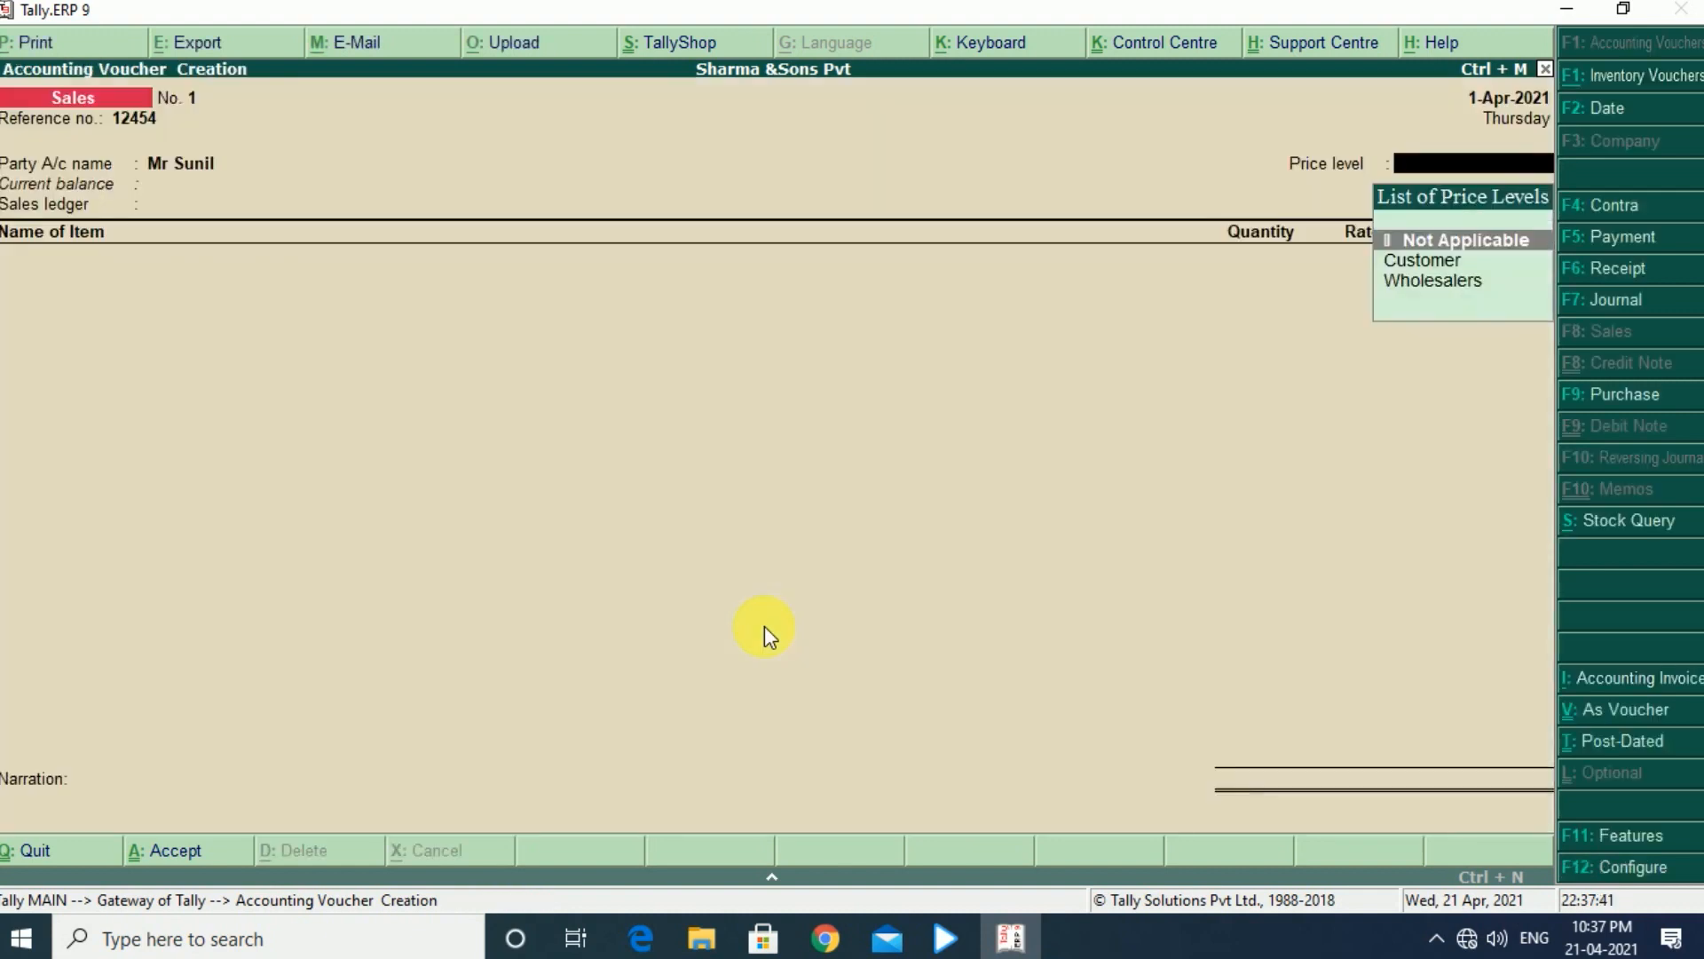
{"action": "key", "text": "Down"}
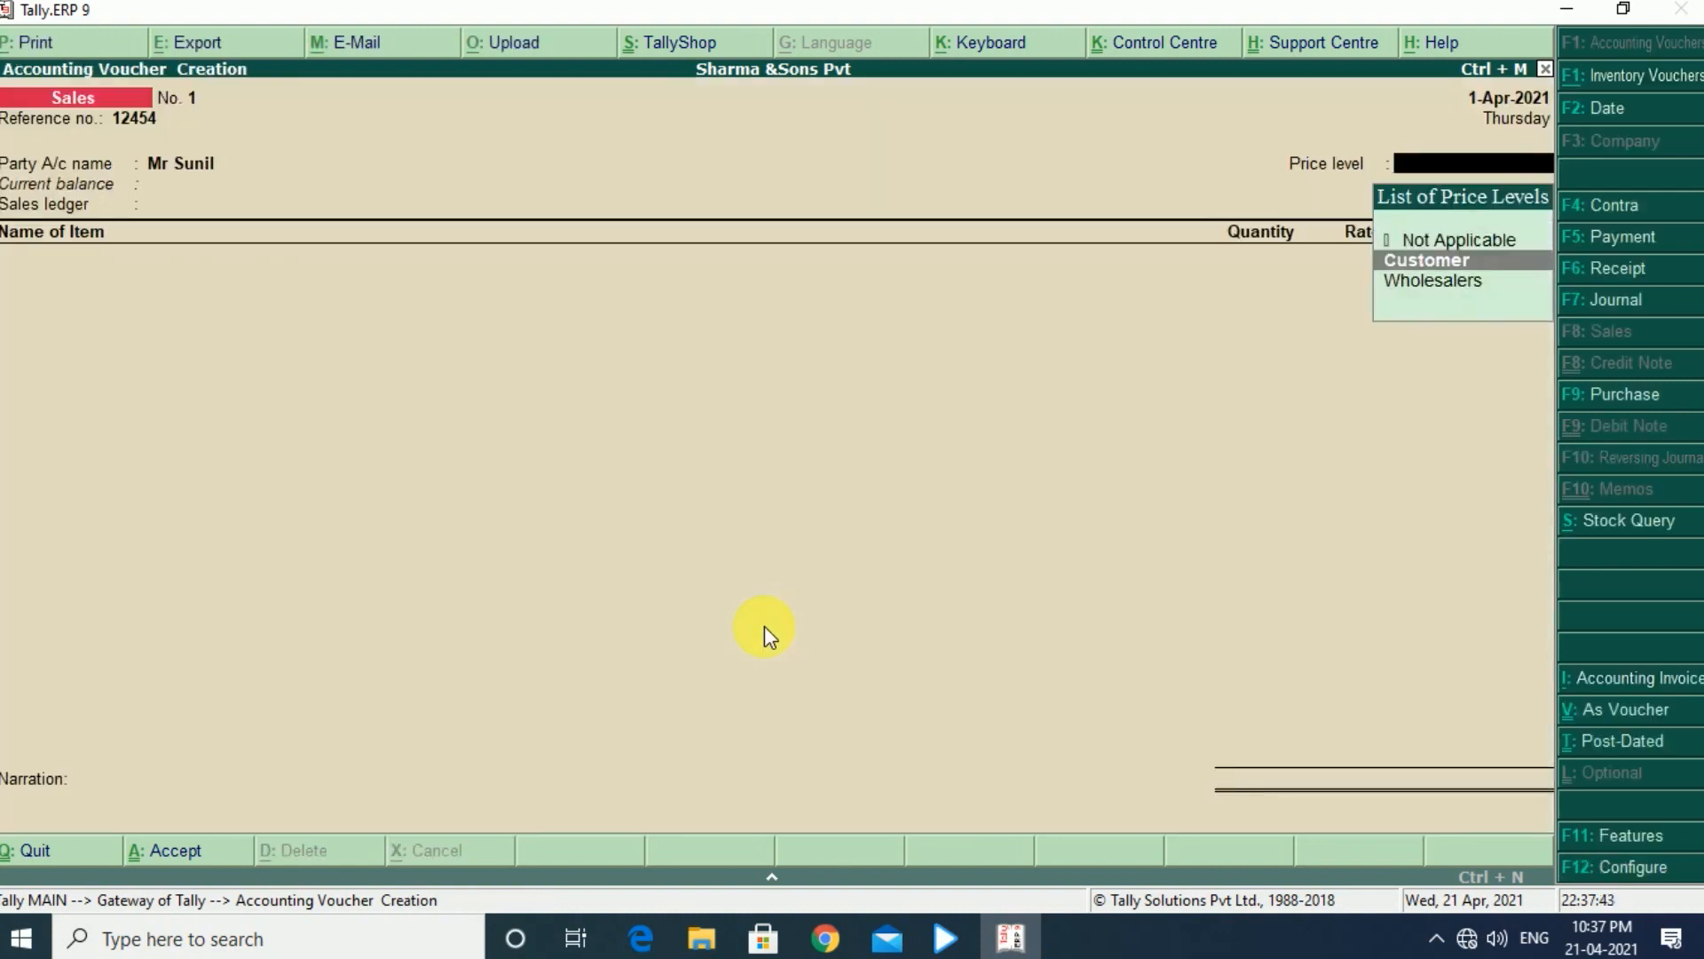
{"action": "key", "text": "Down"}
{"action": "key", "text": "Up"}
{"action": "key", "text": "Return"}
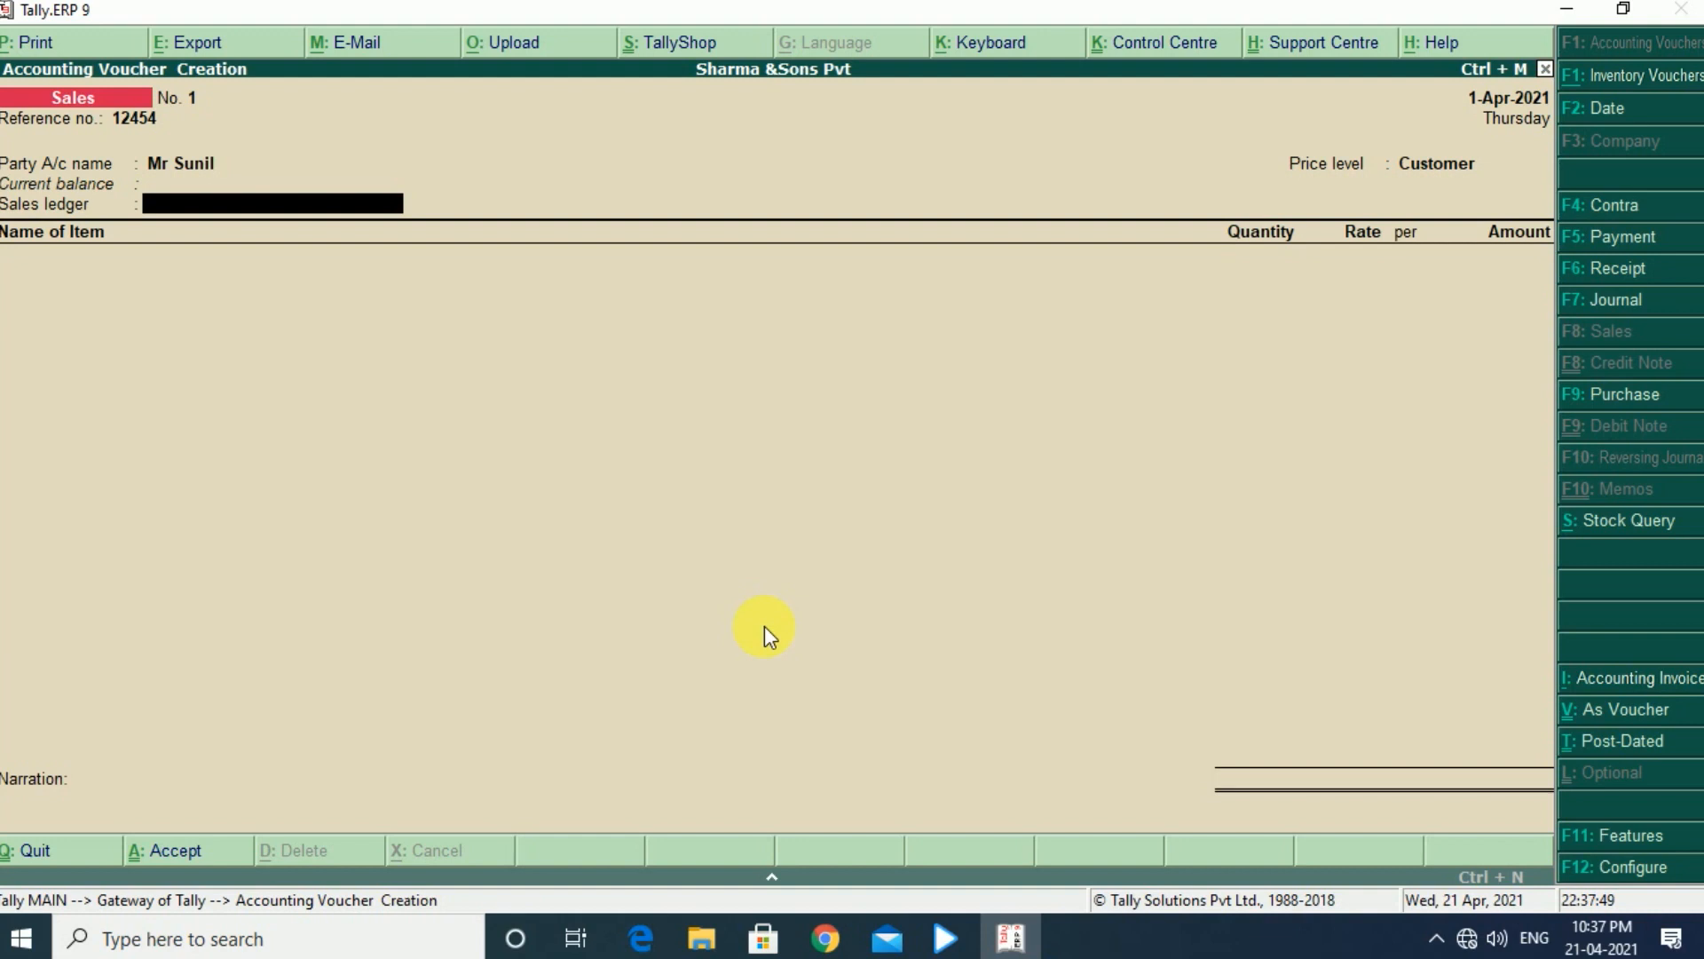
Create a ledger named Sales under Sales Accounts and use it as the voucher's sales ledger
{"action": "key", "text": "alt+c"}
{"action": "type", "text": "Sales"}
{"action": "key", "text": "Return"}
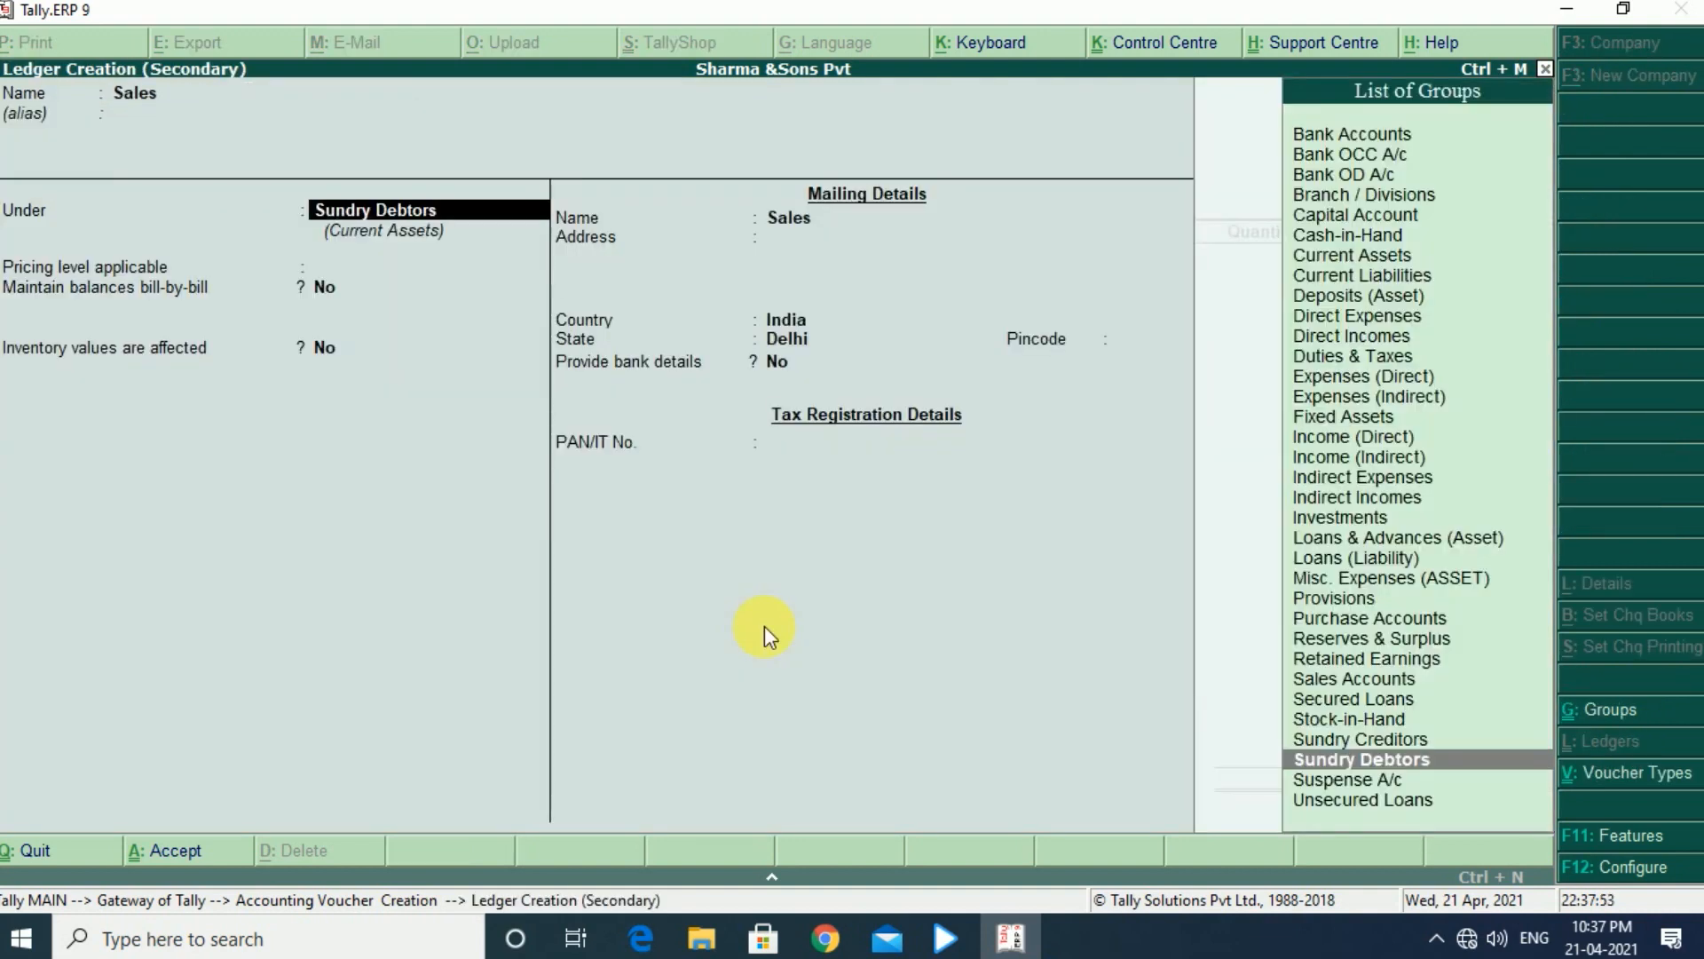
{"action": "type", "text": "Sa"}
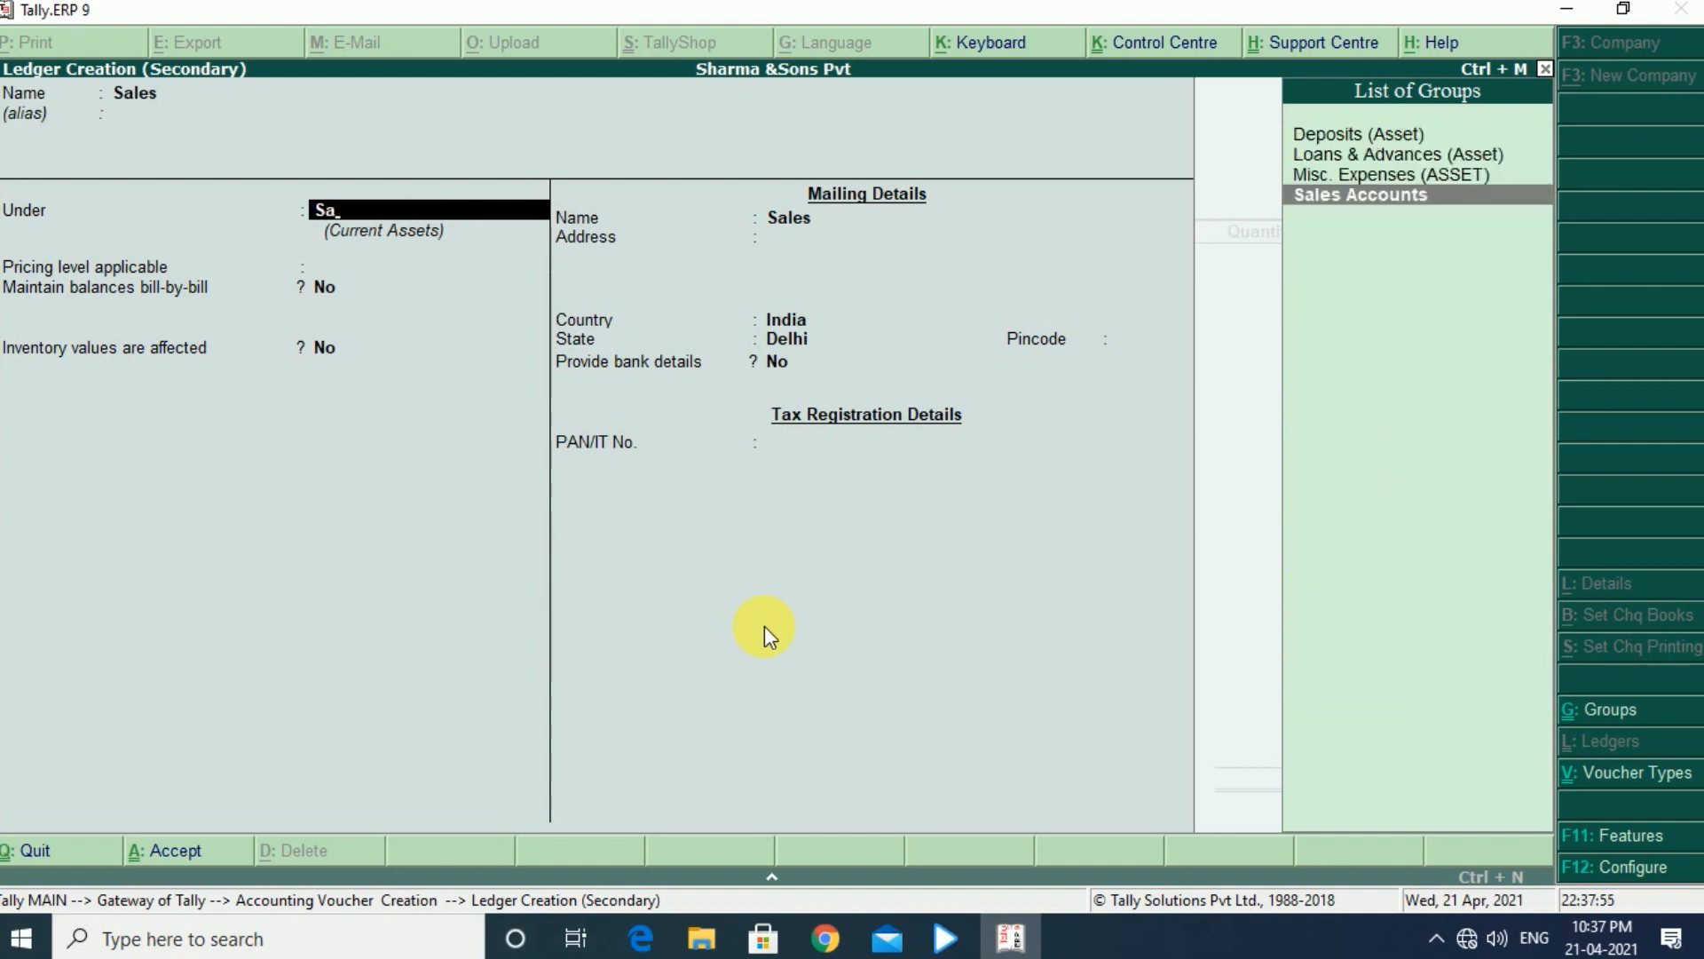
{"action": "key", "text": "Return"}
{"action": "key", "text": "Return"}
{"action": "key", "text": "Return"}
{"action": "key", "text": "Return"}
{"action": "key", "text": "Return"}
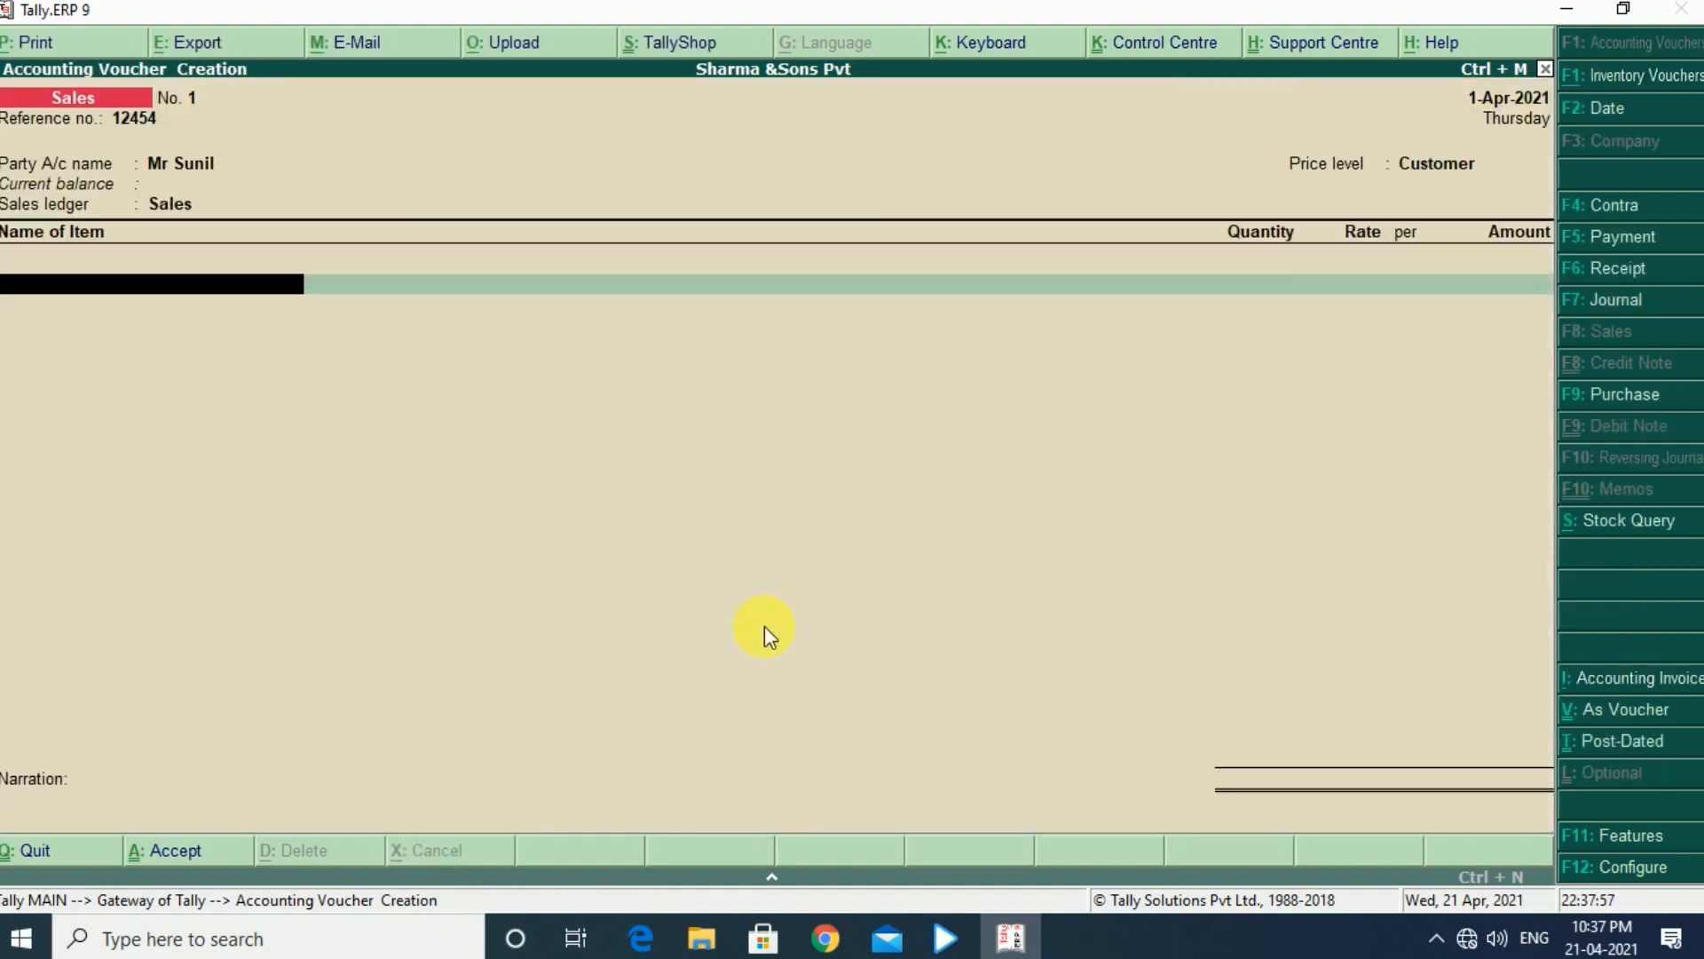
Add the Cpu item to the sales voucher with a quantity of 1 pcs at the price list rate
{"action": "key", "text": "Down"}
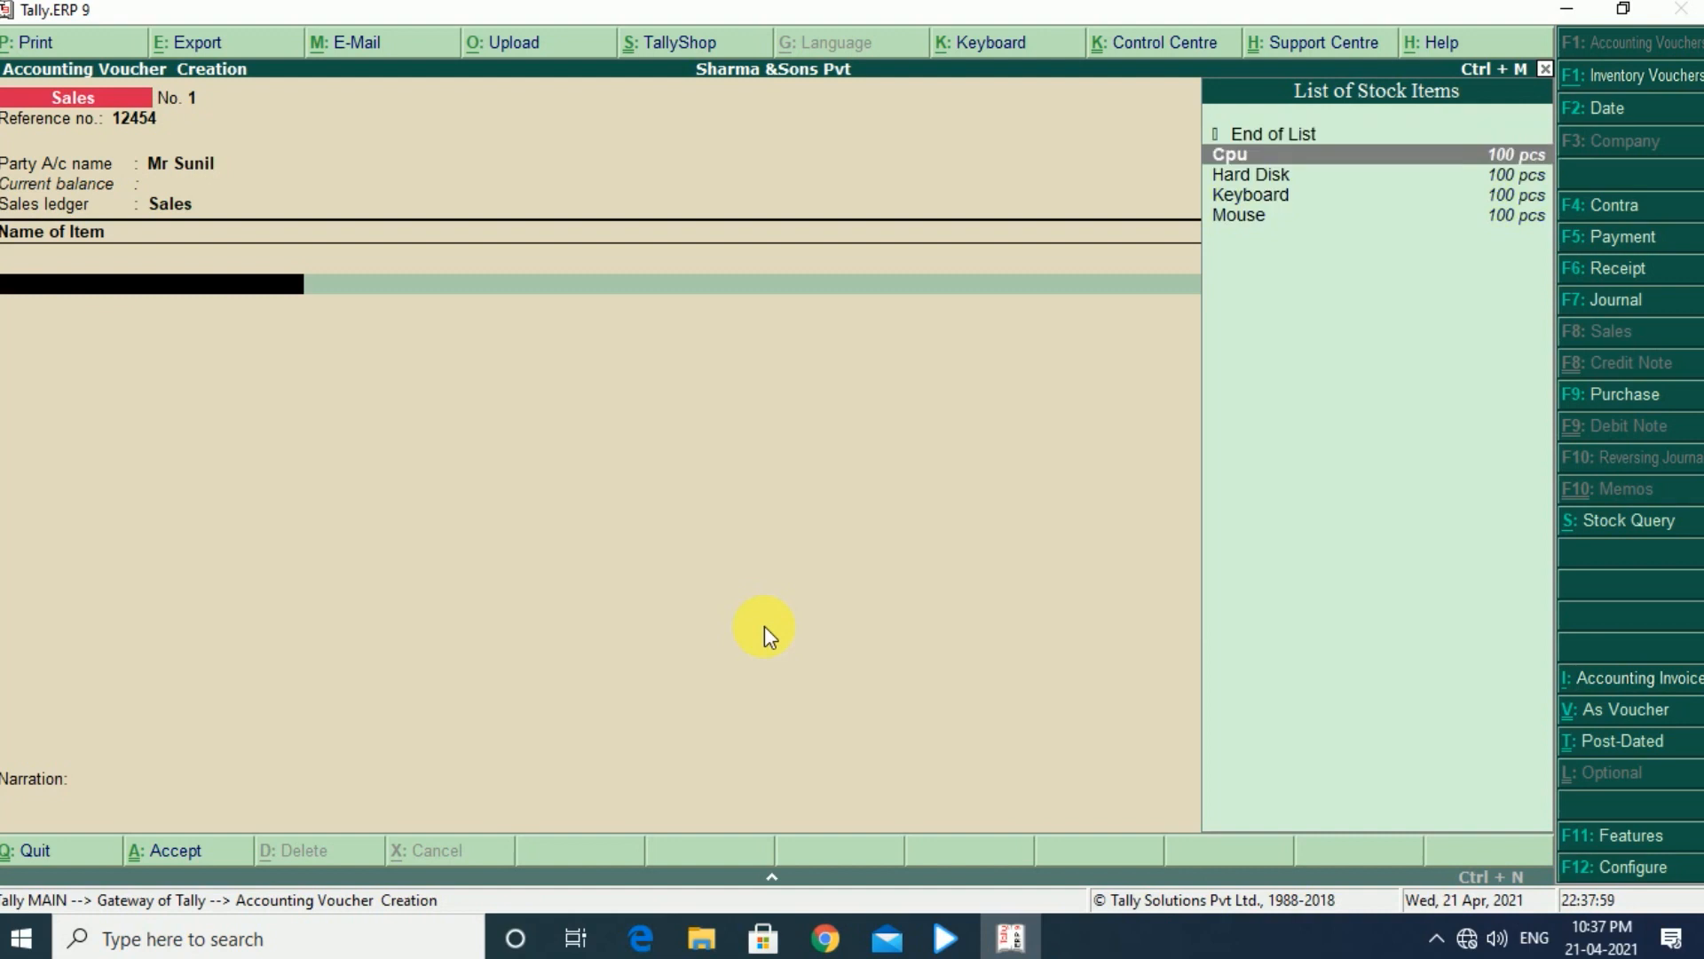
{"action": "key", "text": "Return"}
{"action": "type", "text": "1"}
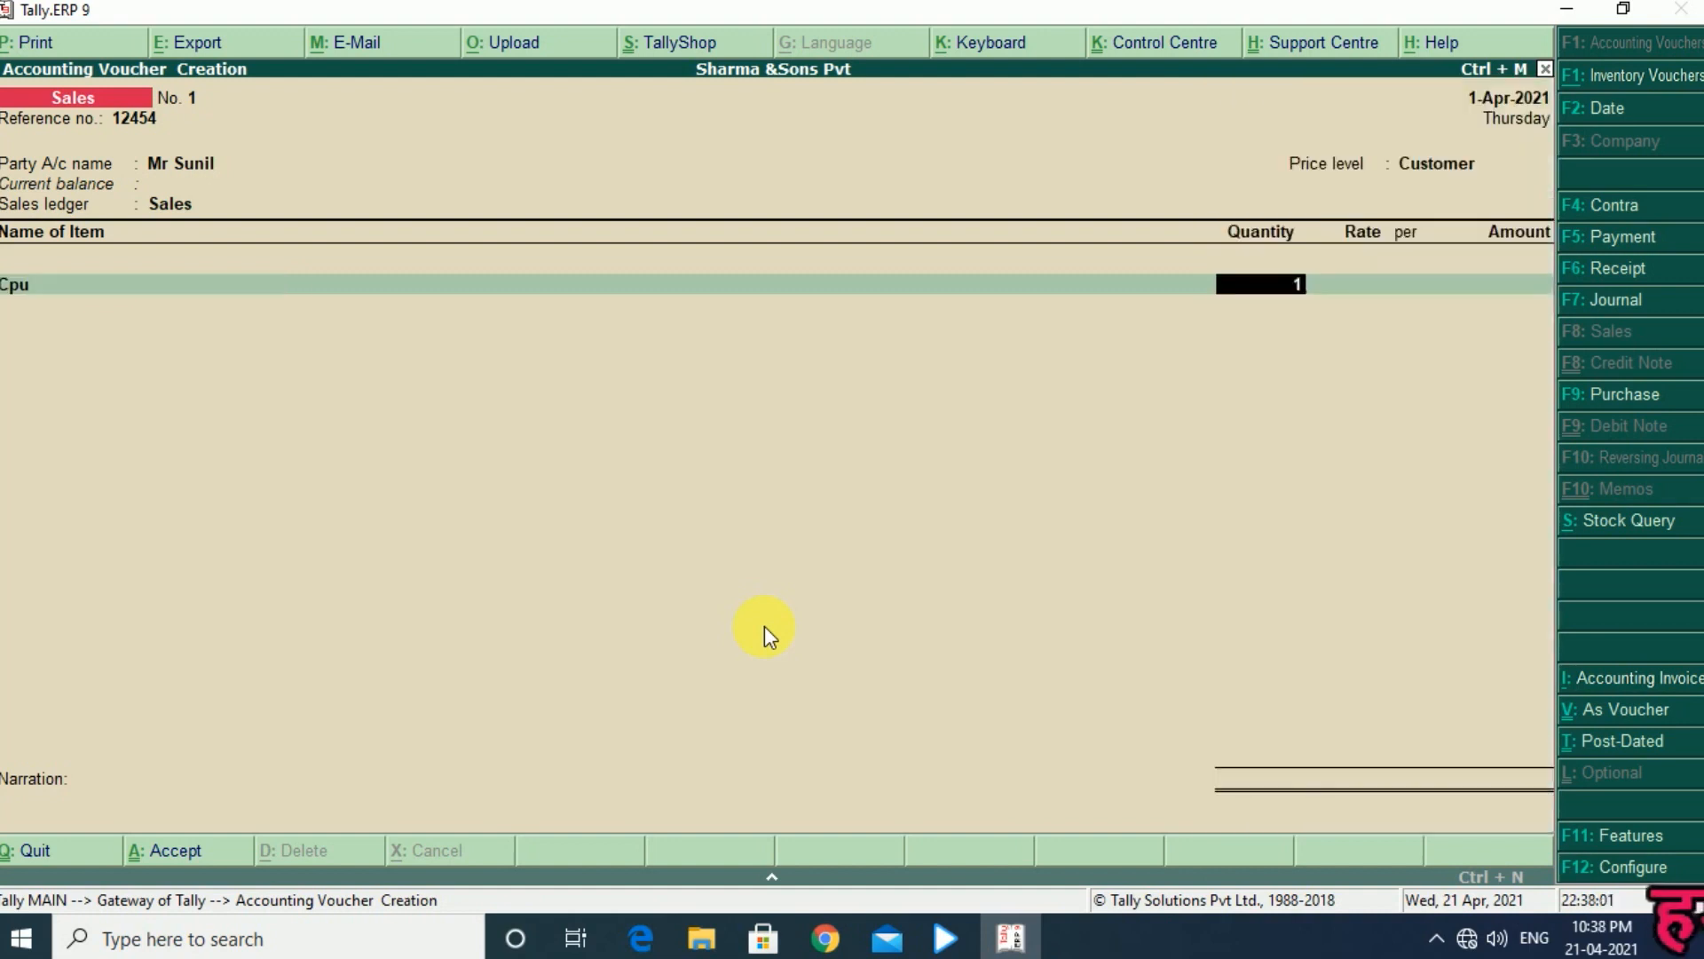
{"action": "key", "text": "Return"}
{"action": "key", "text": "Return"}
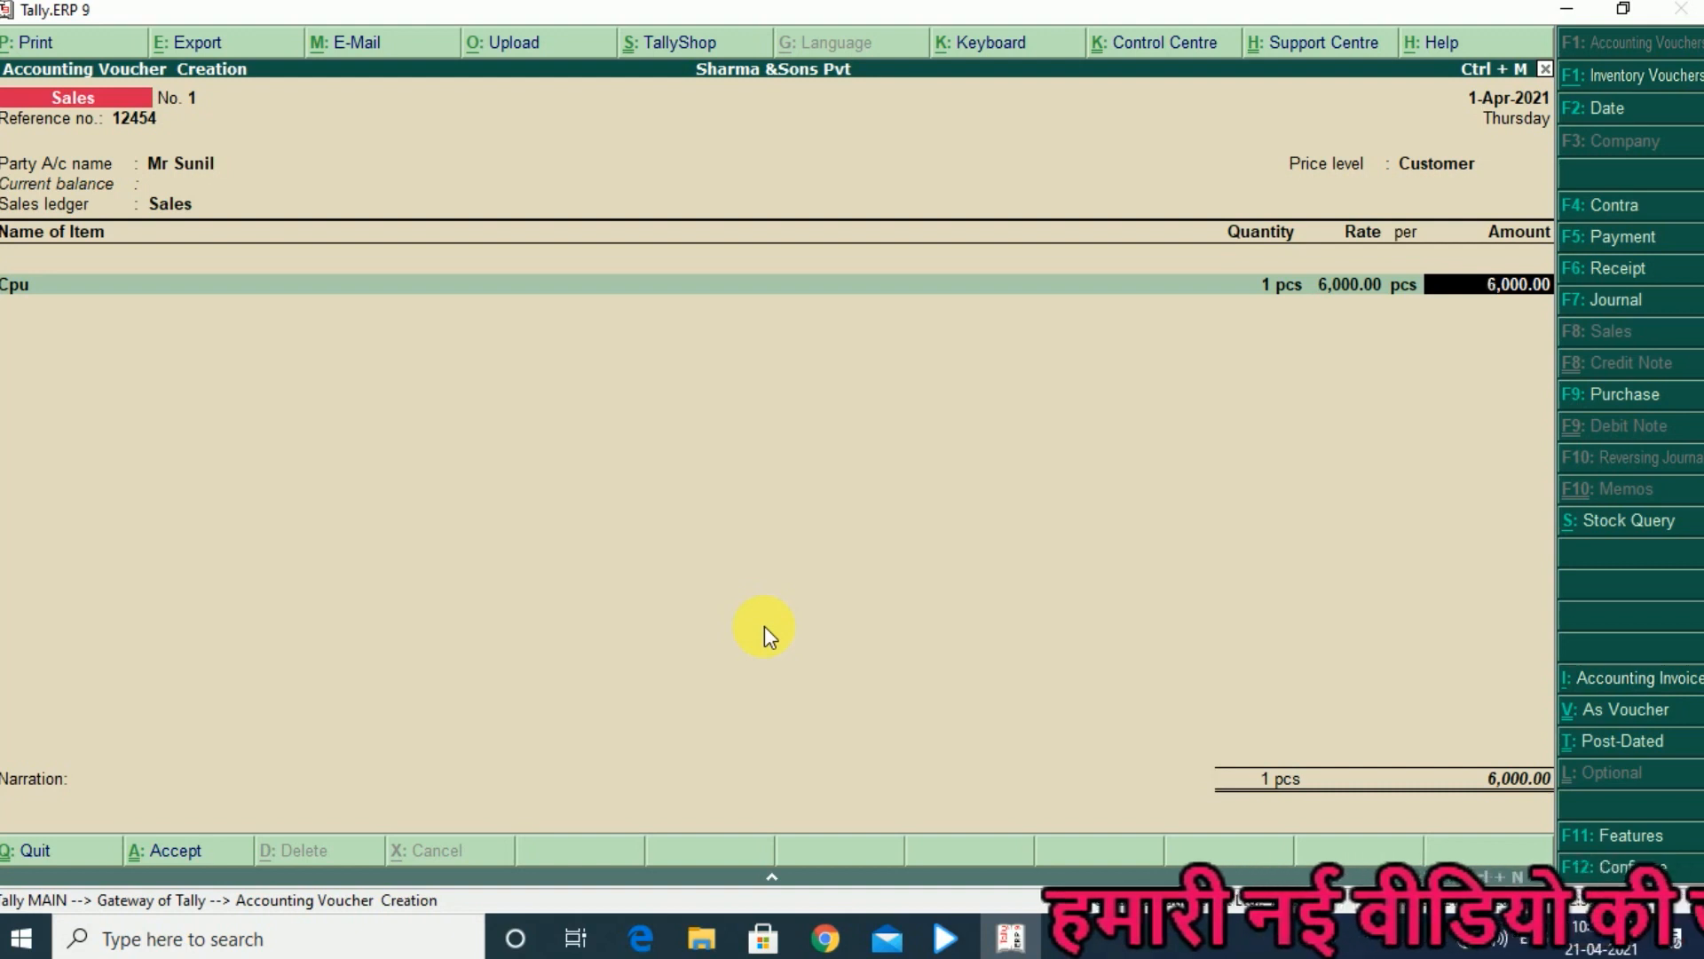
Change the Cpu quantity to 200 pcs and apply the matching price list rate
{"action": "key", "text": "BackSpace"}
{"action": "type", "text": "200"}
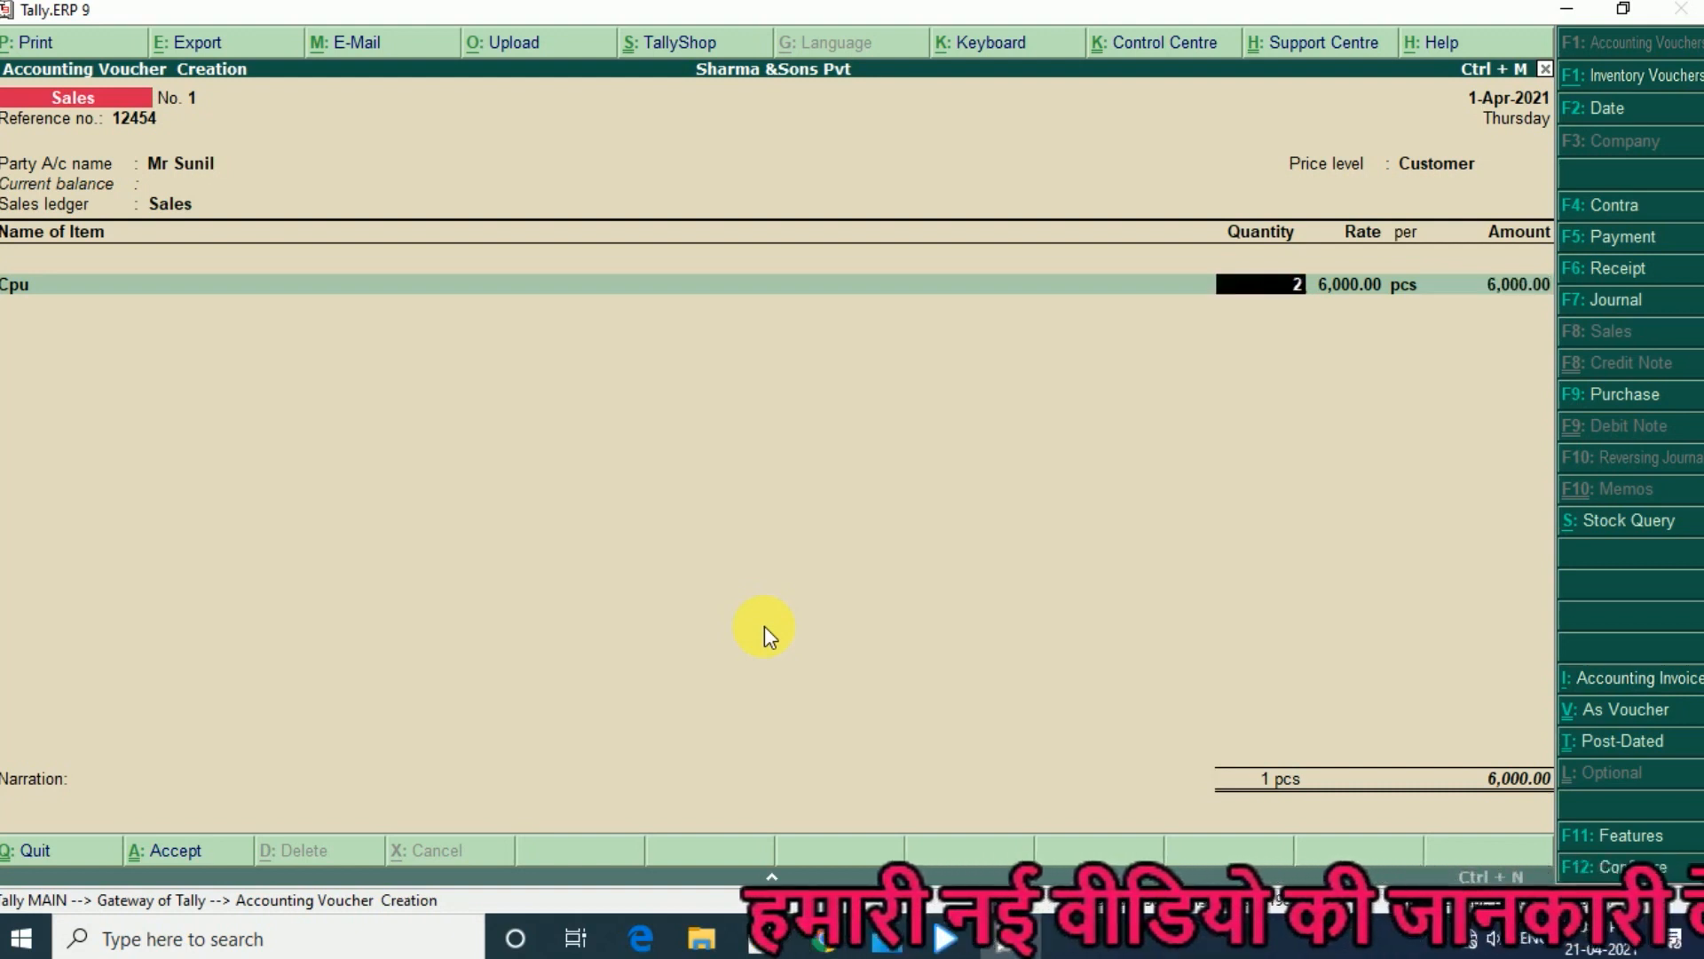
{"action": "key", "text": "Return"}
{"action": "key", "text": "Return"}
{"action": "key", "text": "Return"}
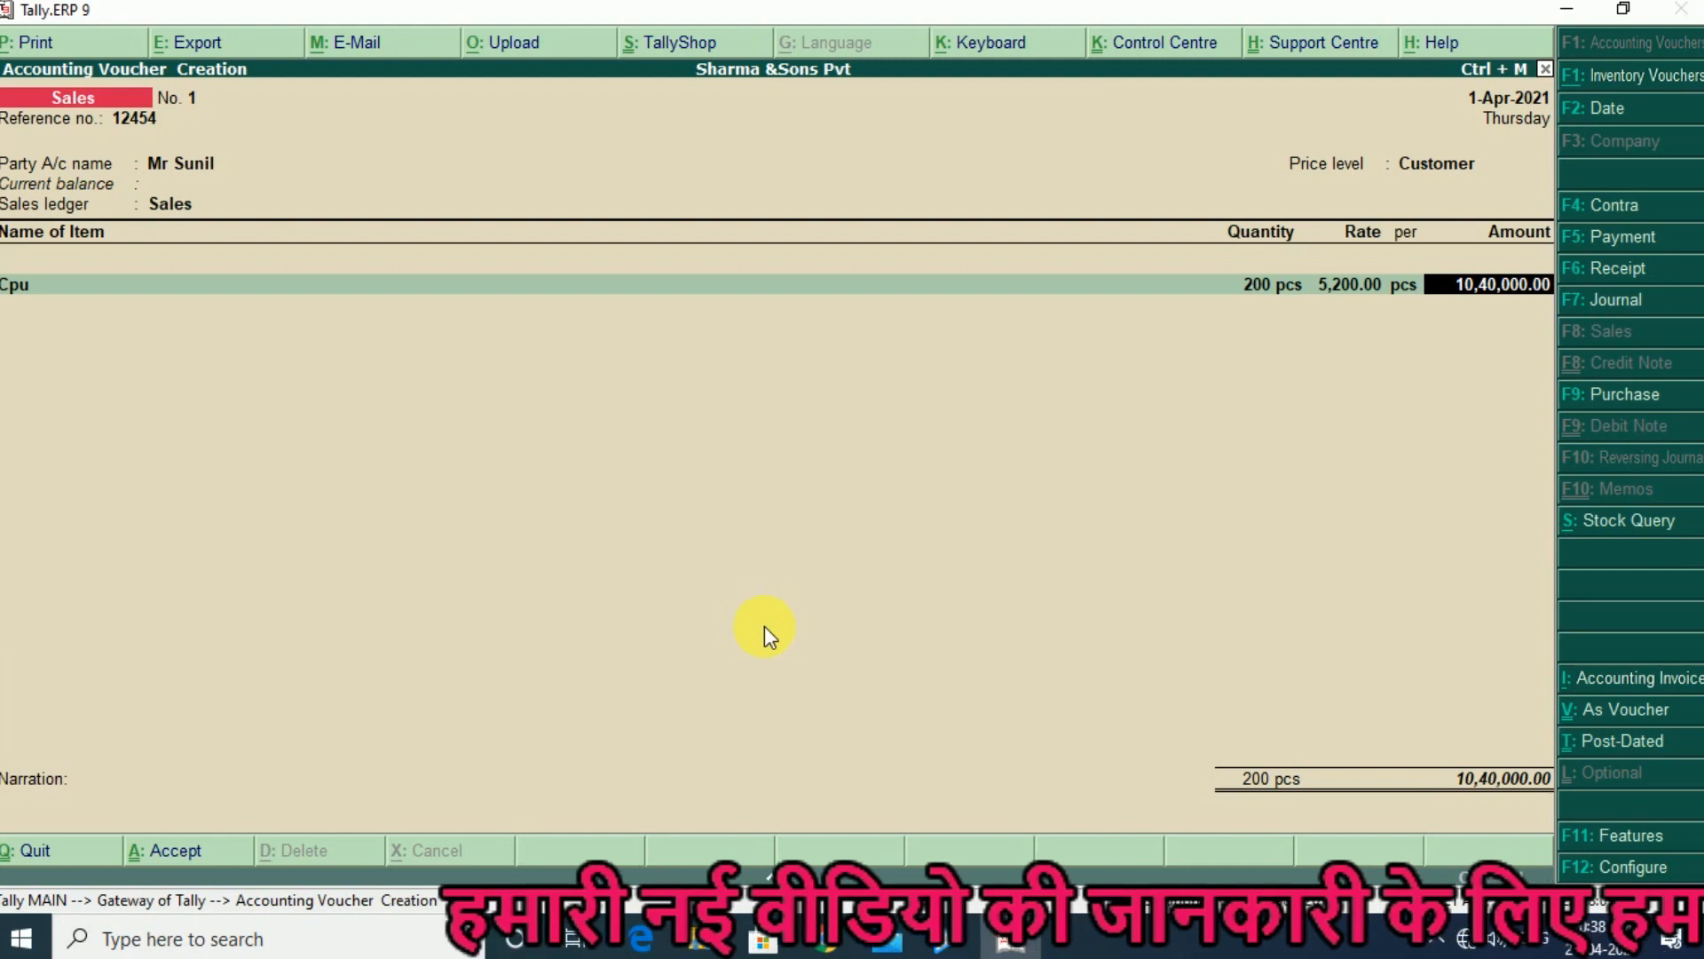
Reopen the quantity of the Cpu line for editing
{"action": "key", "text": "BackSpace"}
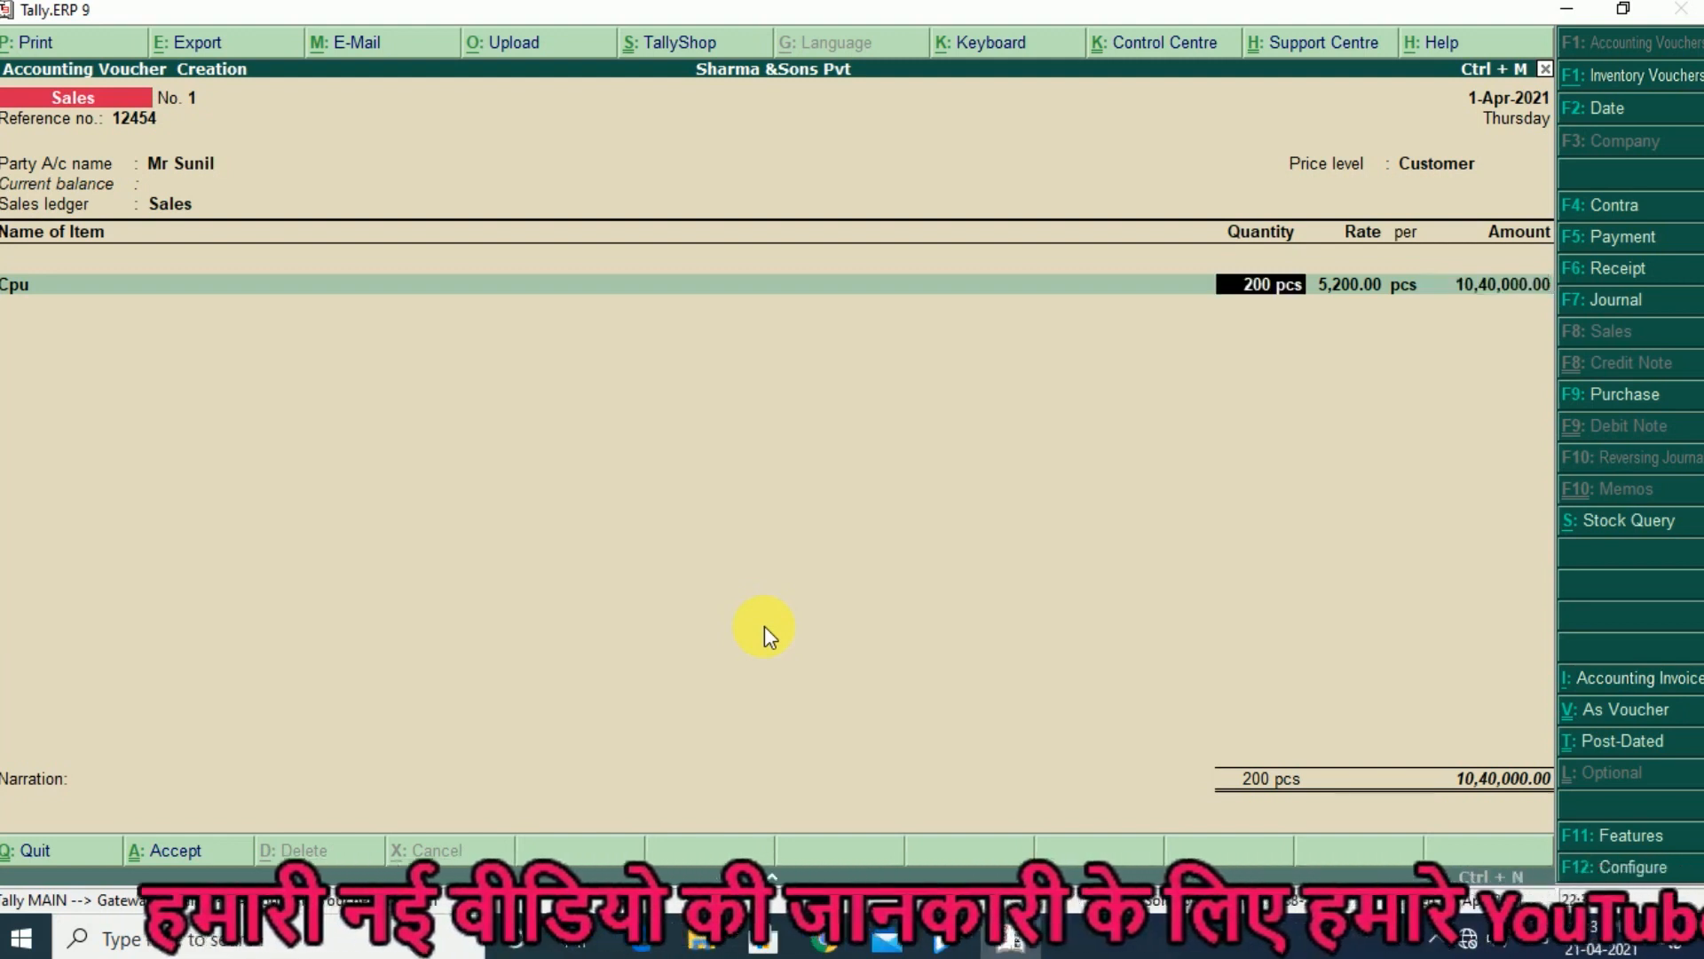